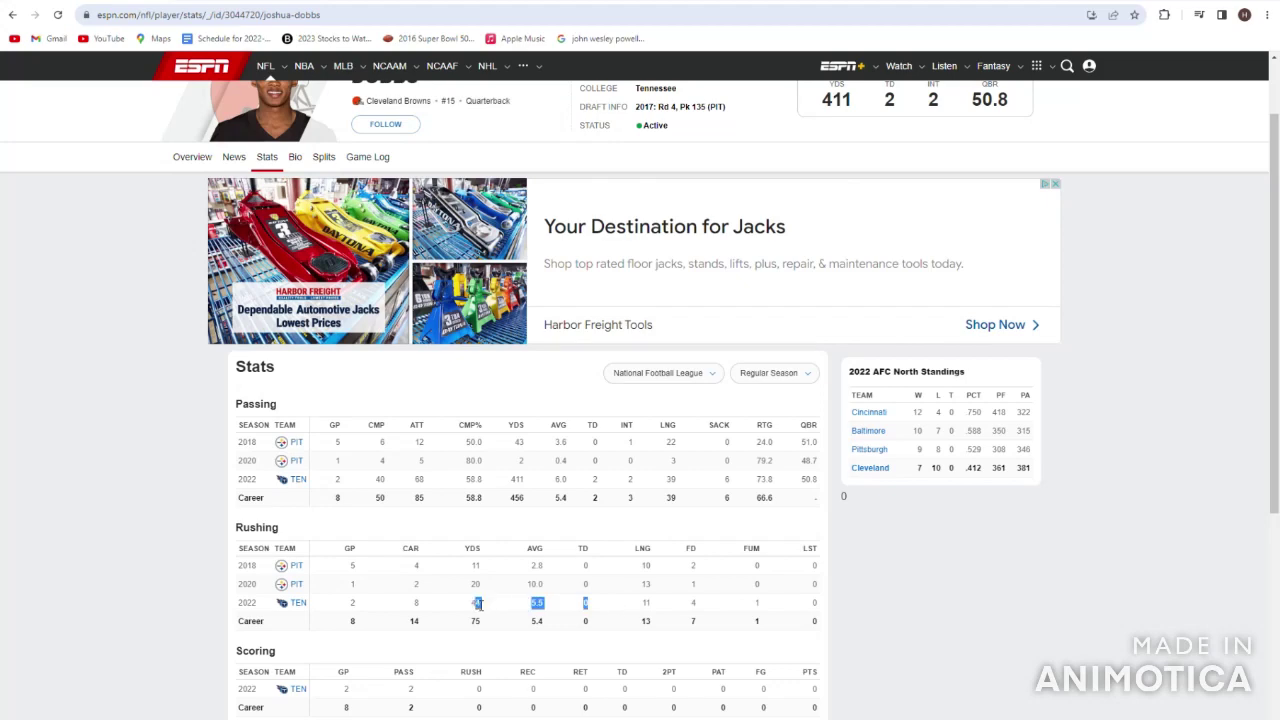
scroll(468, 600, up, 2)
click(12, 14)
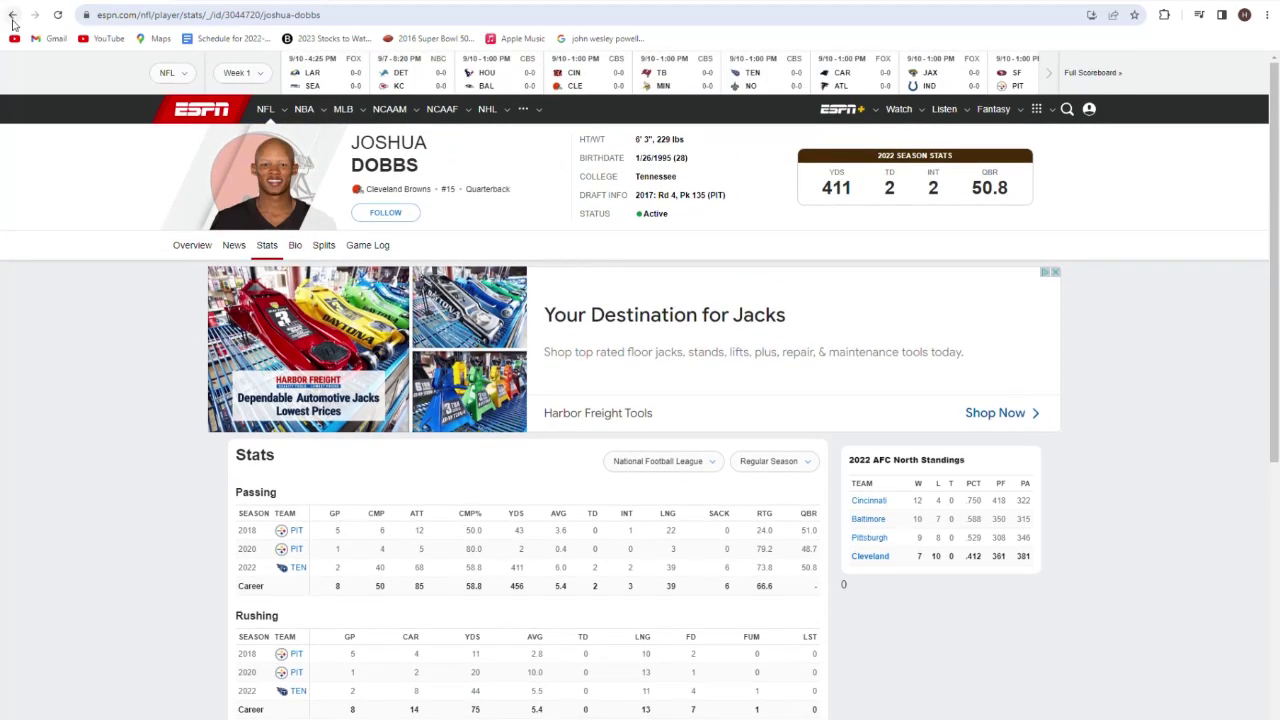
click(12, 14)
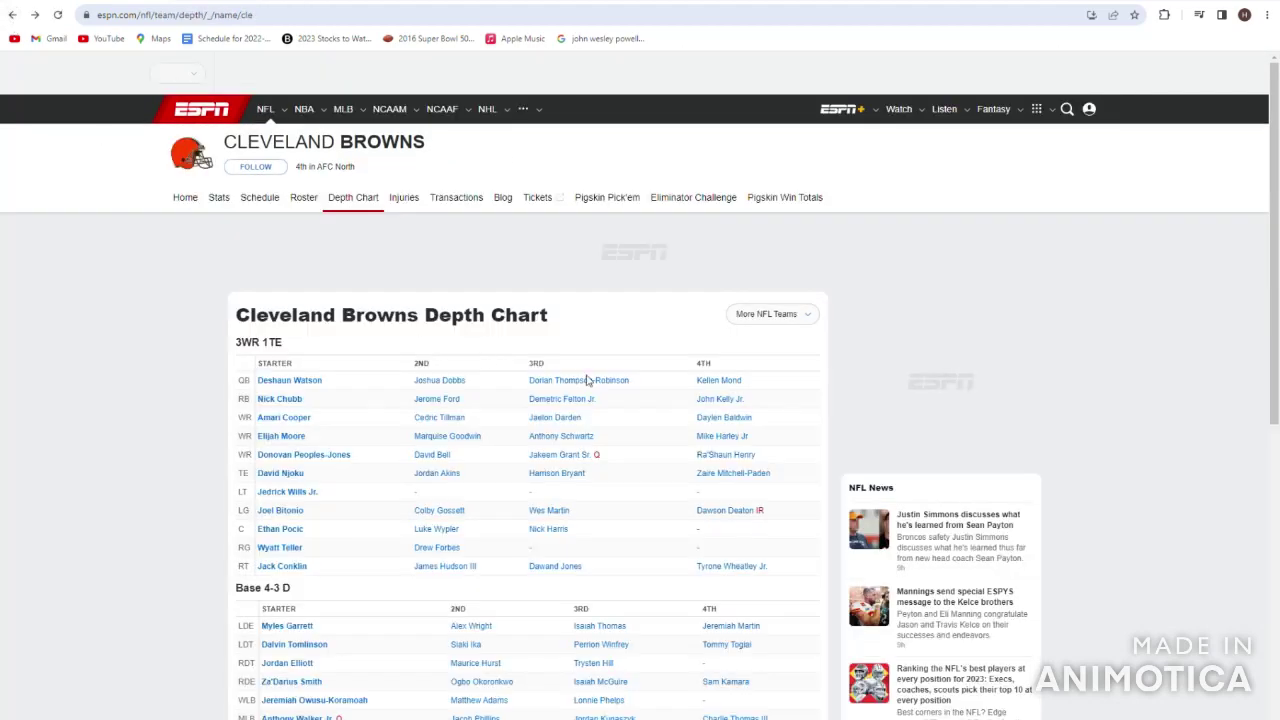
drag(524, 380, 643, 439)
click(624, 480)
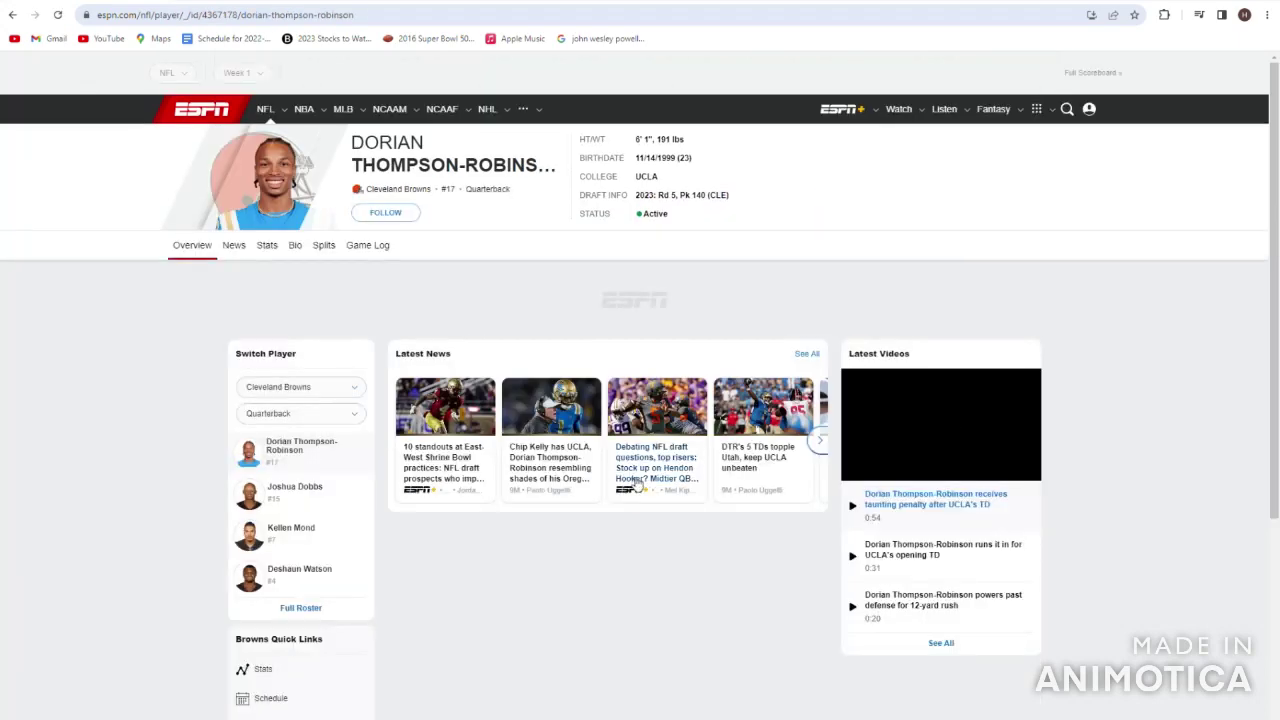
drag(558, 185, 409, 165)
triple_click(500, 174)
drag(500, 177, 580, 183)
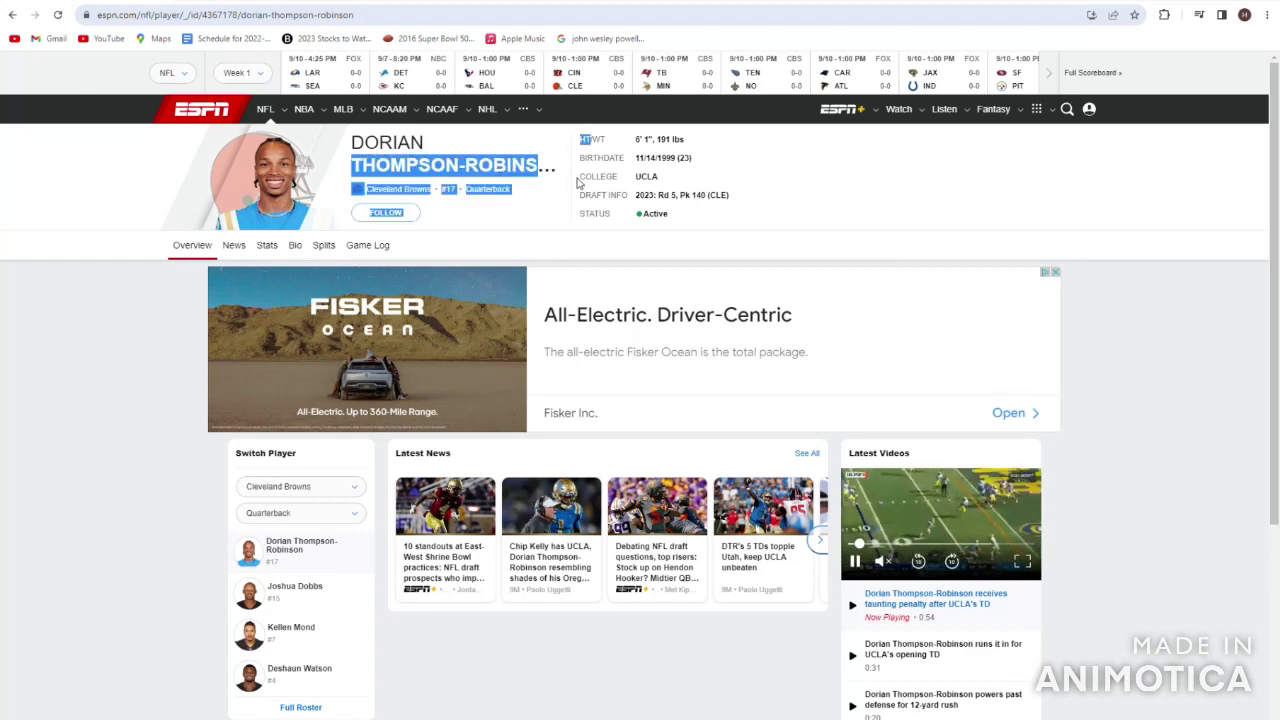
click(580, 183)
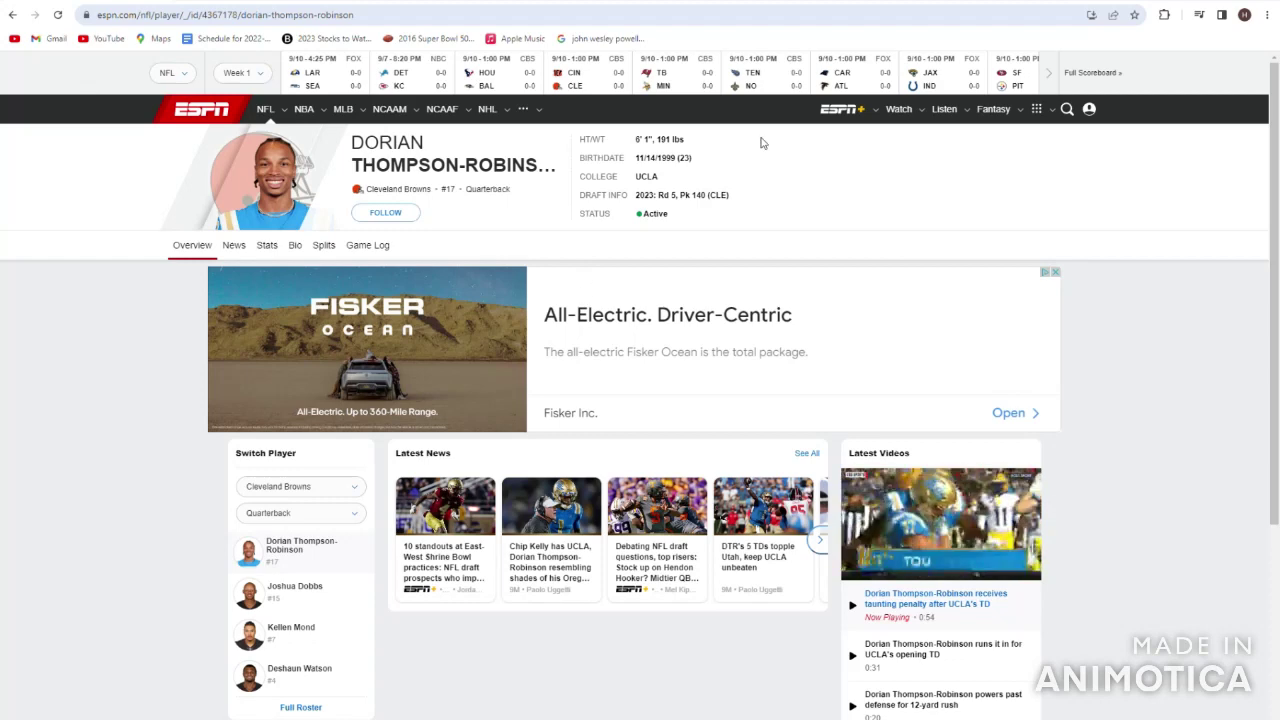
mouse_move(700, 210)
mouse_down()
mouse_move(574, 177)
mouse_move(574, 154)
mouse_move(701, 229)
mouse_up()
click(705, 241)
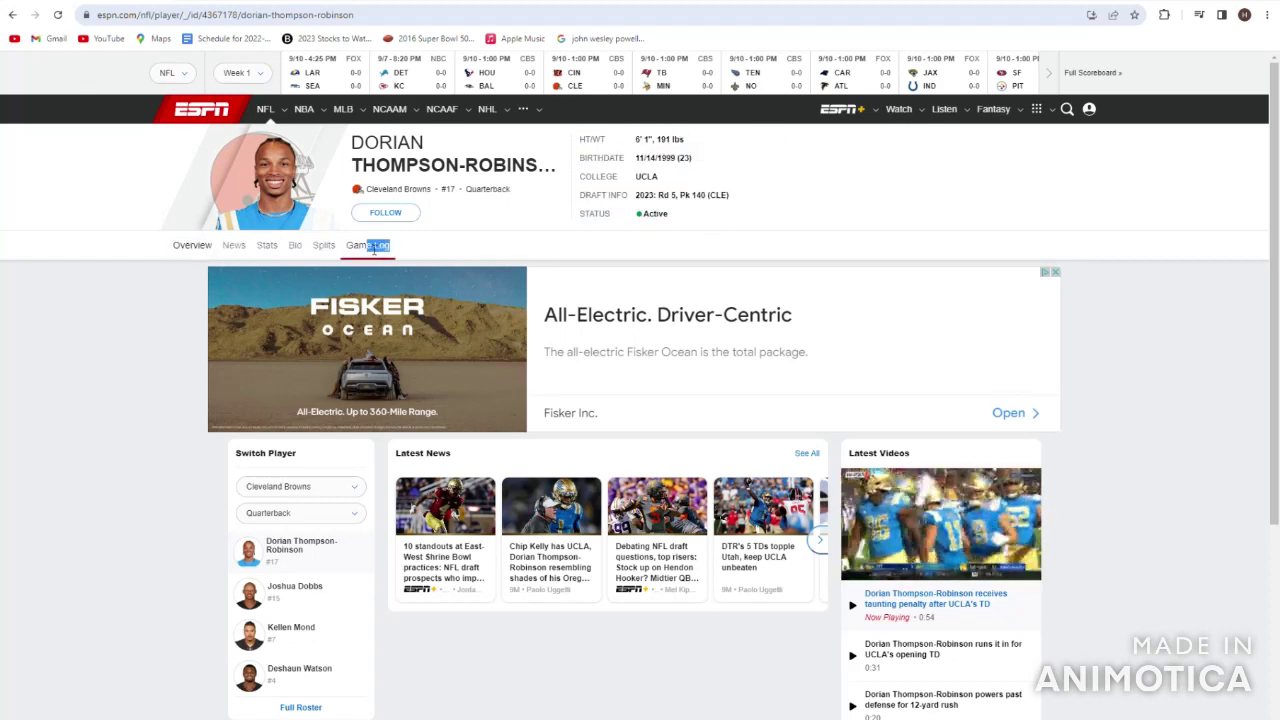
drag(362, 146, 215, 244)
click(628, 190)
click(165, 174)
click(12, 14)
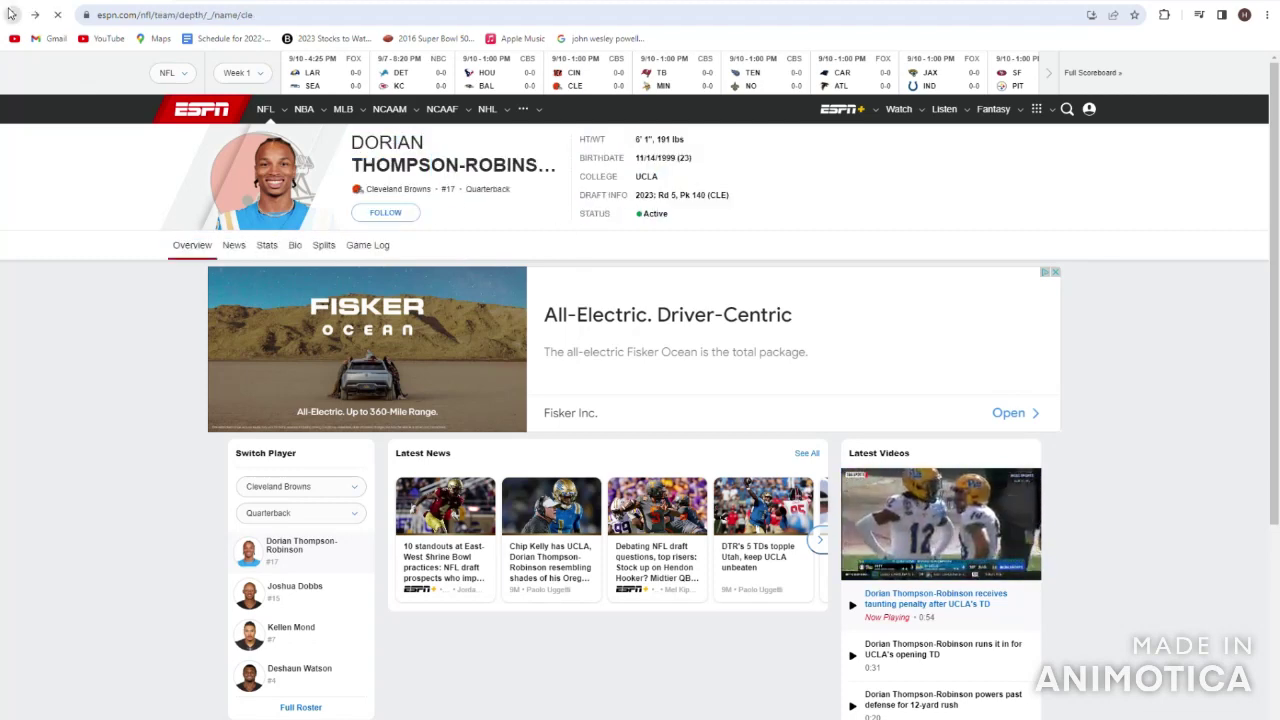
drag(530, 380, 670, 310)
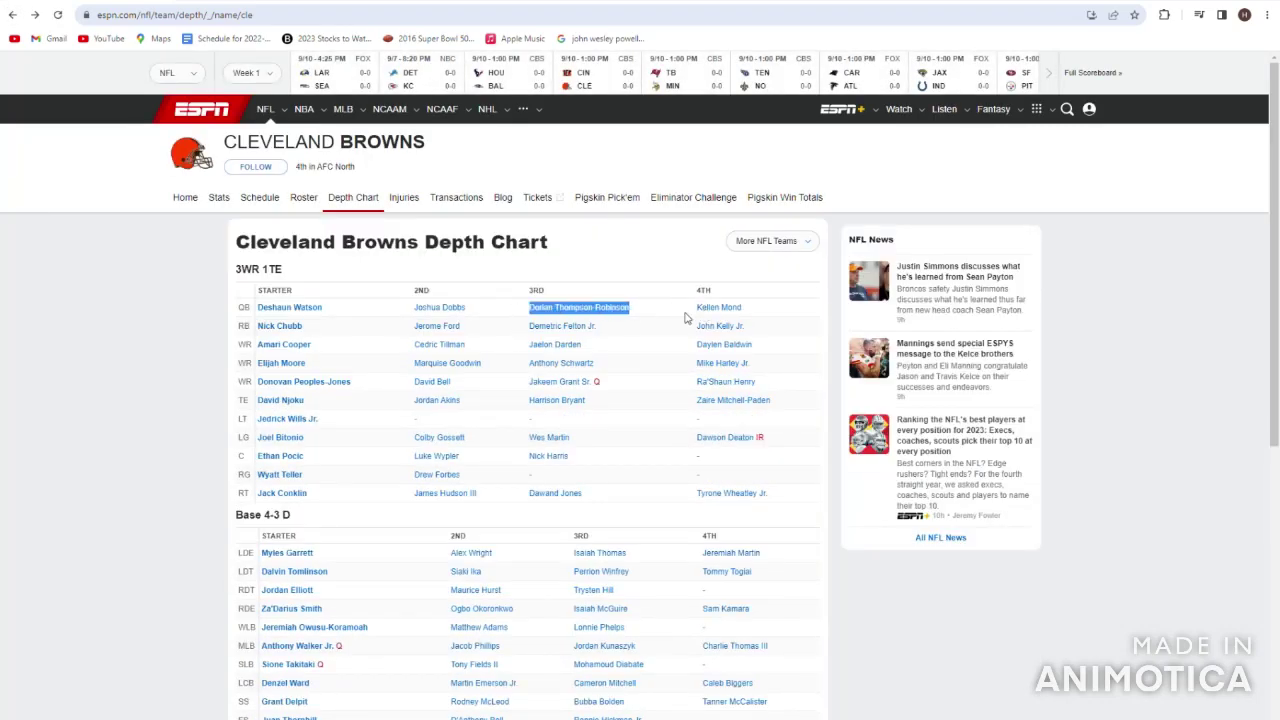
click(755, 314)
drag(755, 314, 694, 308)
click(694, 308)
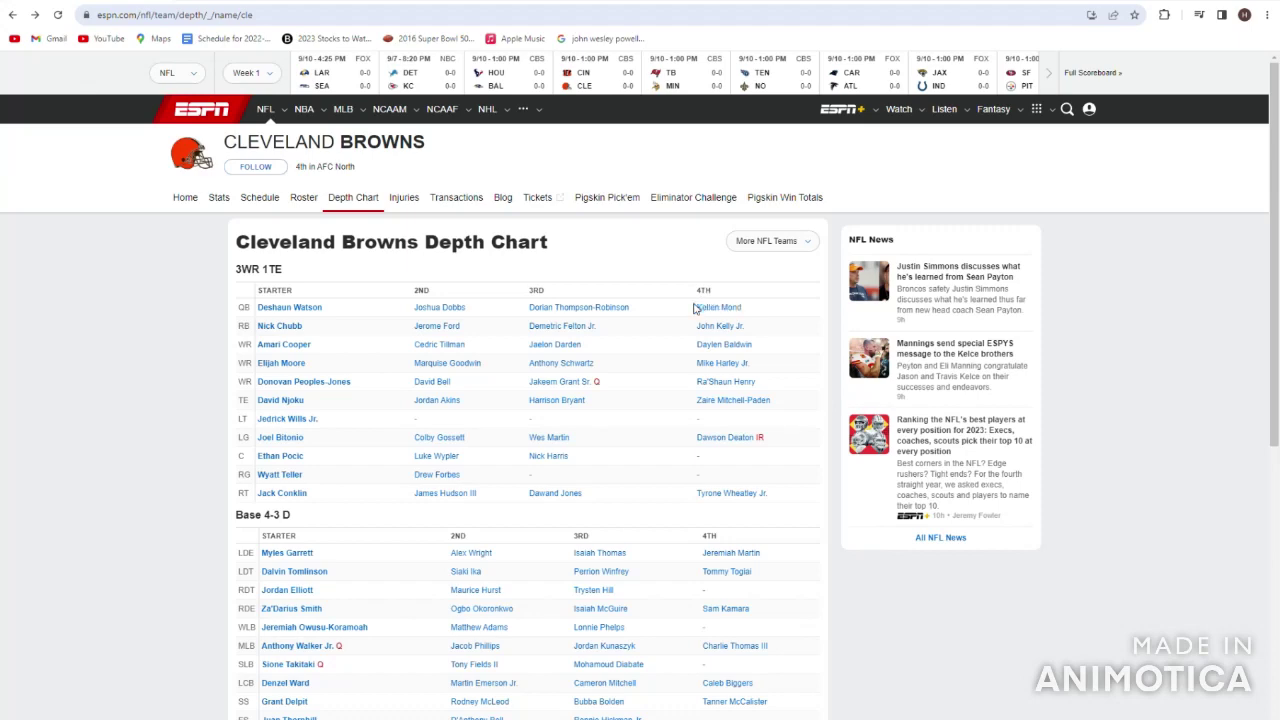
click(706, 309)
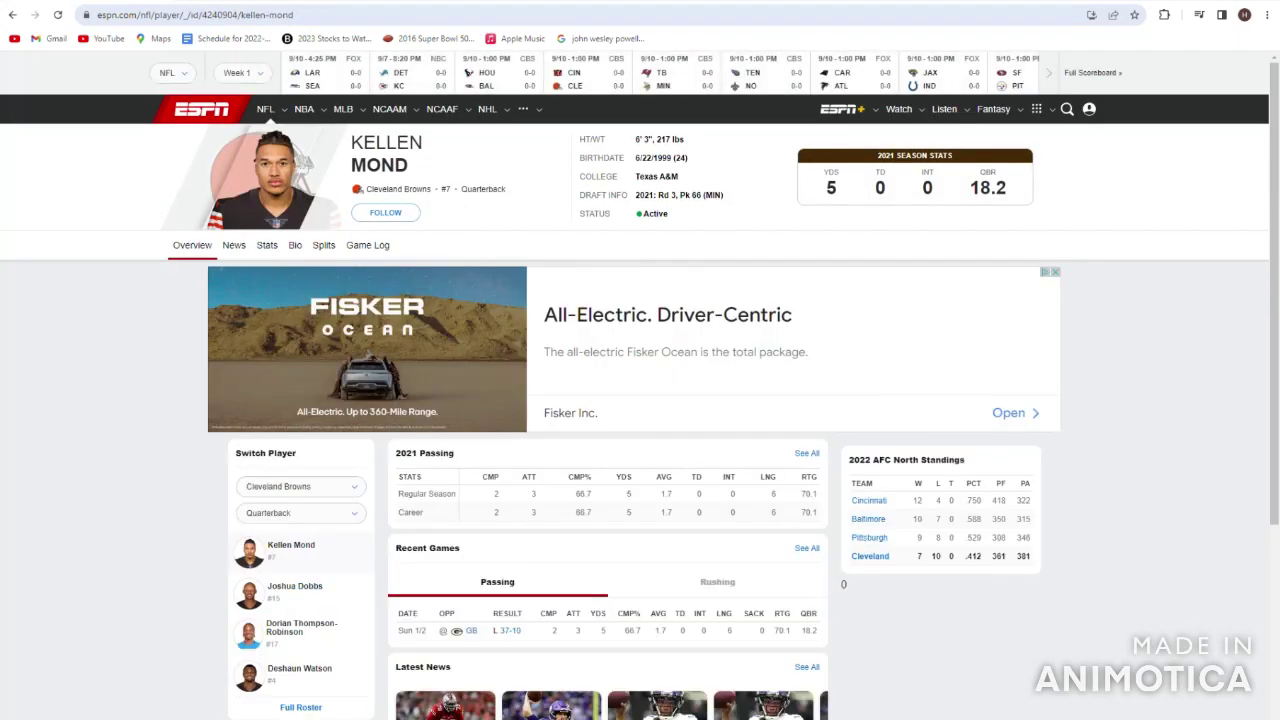
click(10, 12)
drag(697, 380, 783, 392)
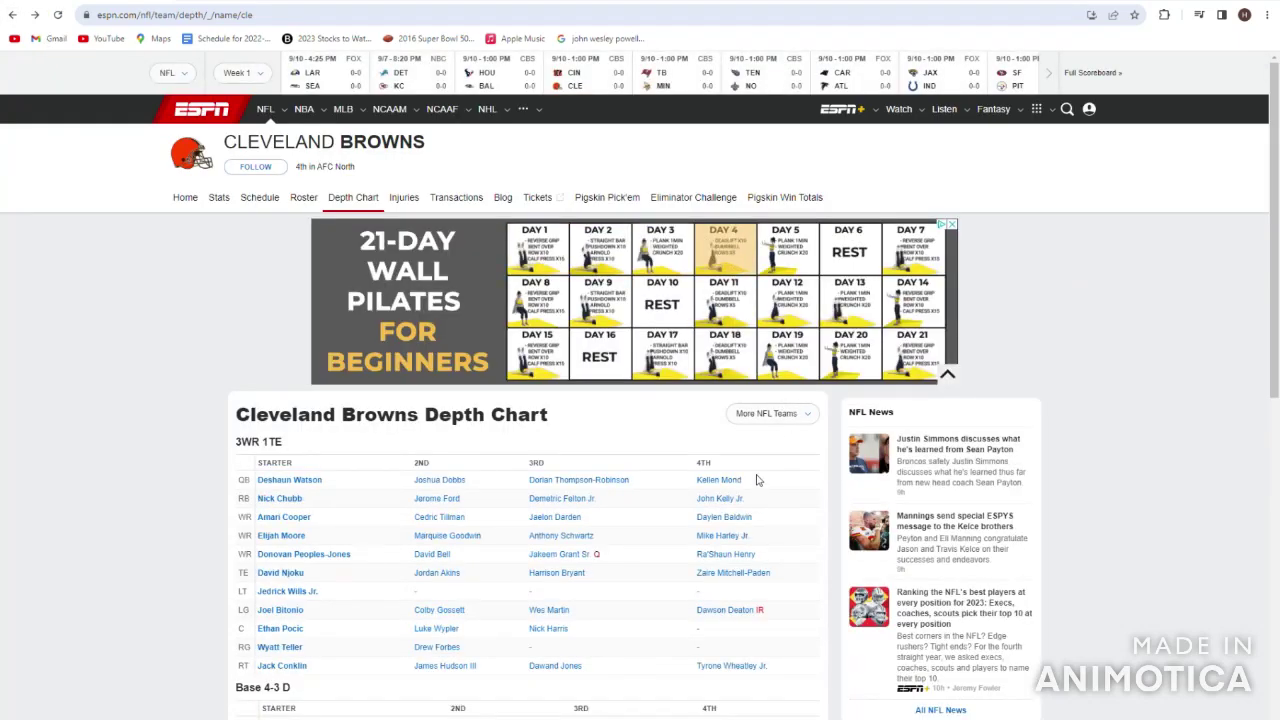
click(697, 480)
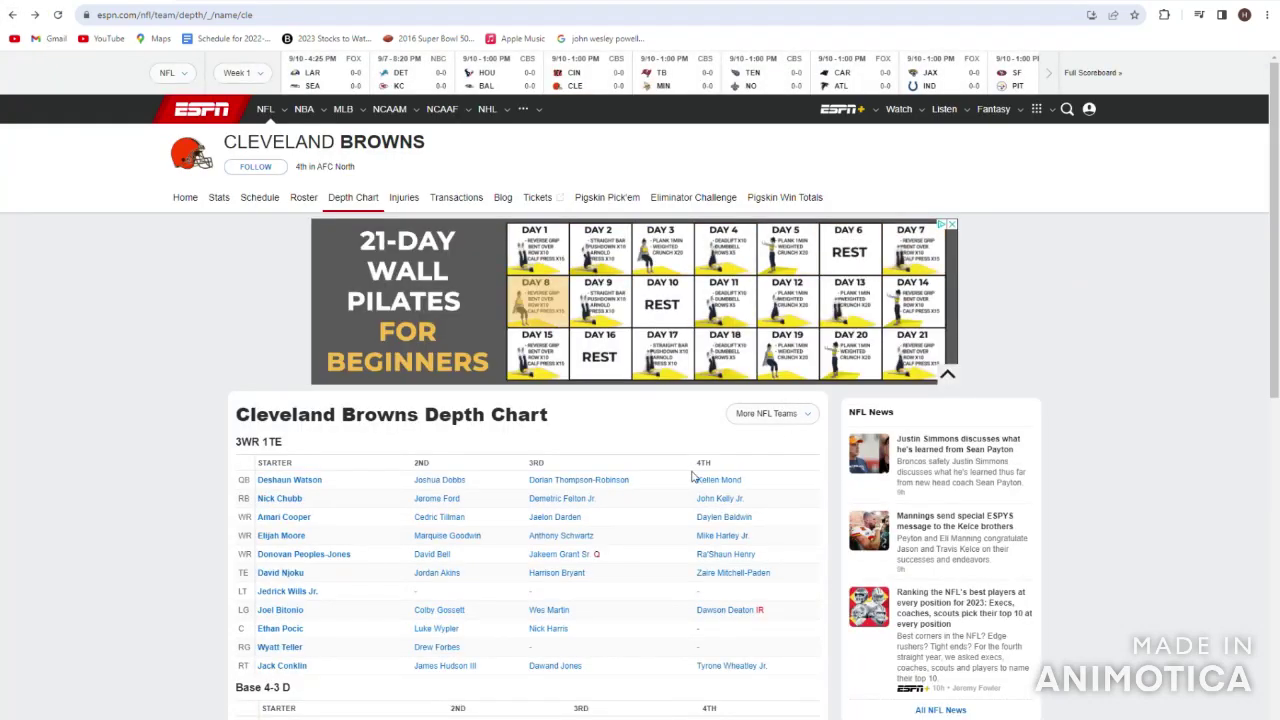
drag(670, 503, 700, 482)
click(740, 490)
click(693, 486)
drag(671, 500, 733, 480)
click(742, 475)
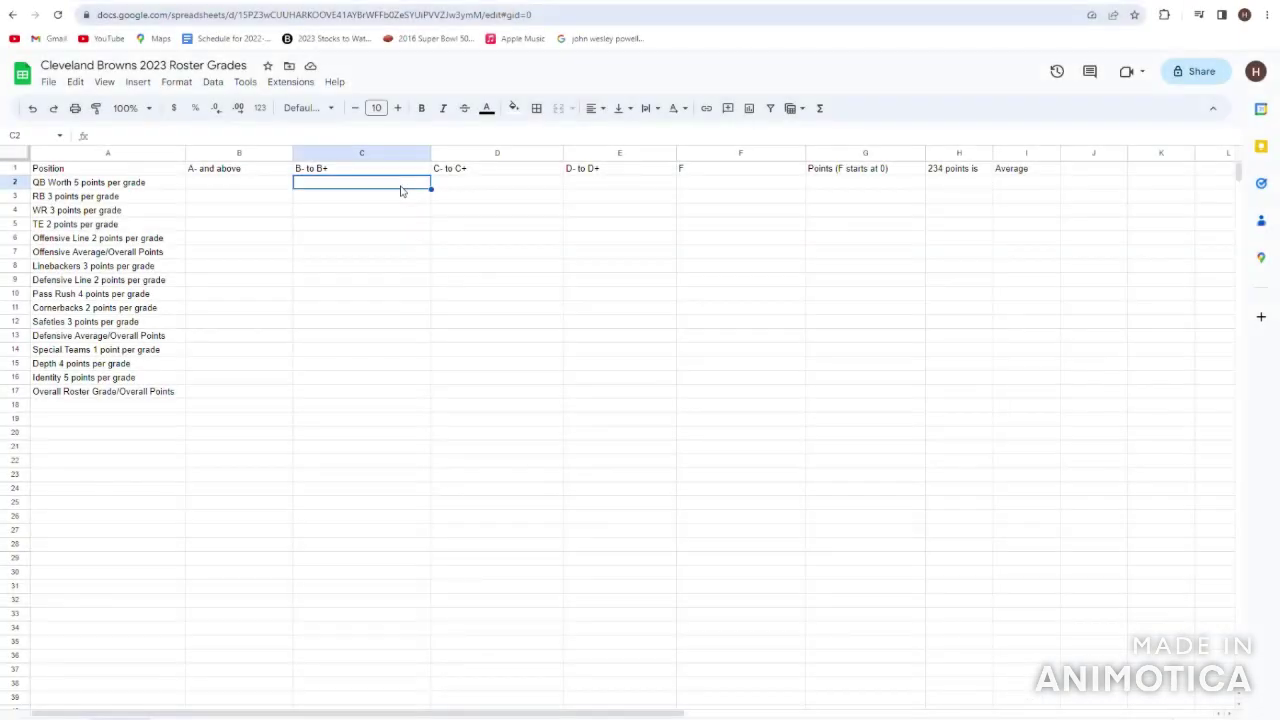
- Switch to the Cleveland Browns 2023 Roster Grades sheet in Google Sheets and enter B- for QB in cell C2
text(B- to B+)
key(Return)
key(Up)
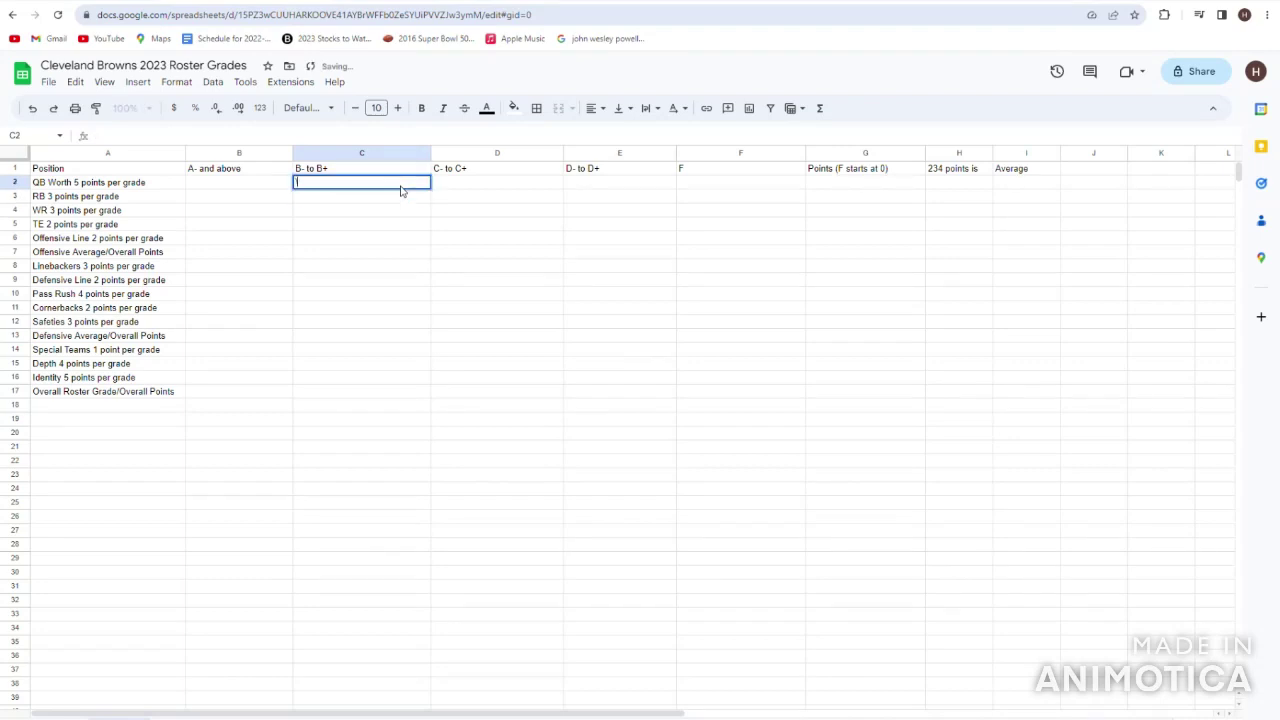
text(\)
text(B-)
key(BackSpace)
key(Return)
key(Up)
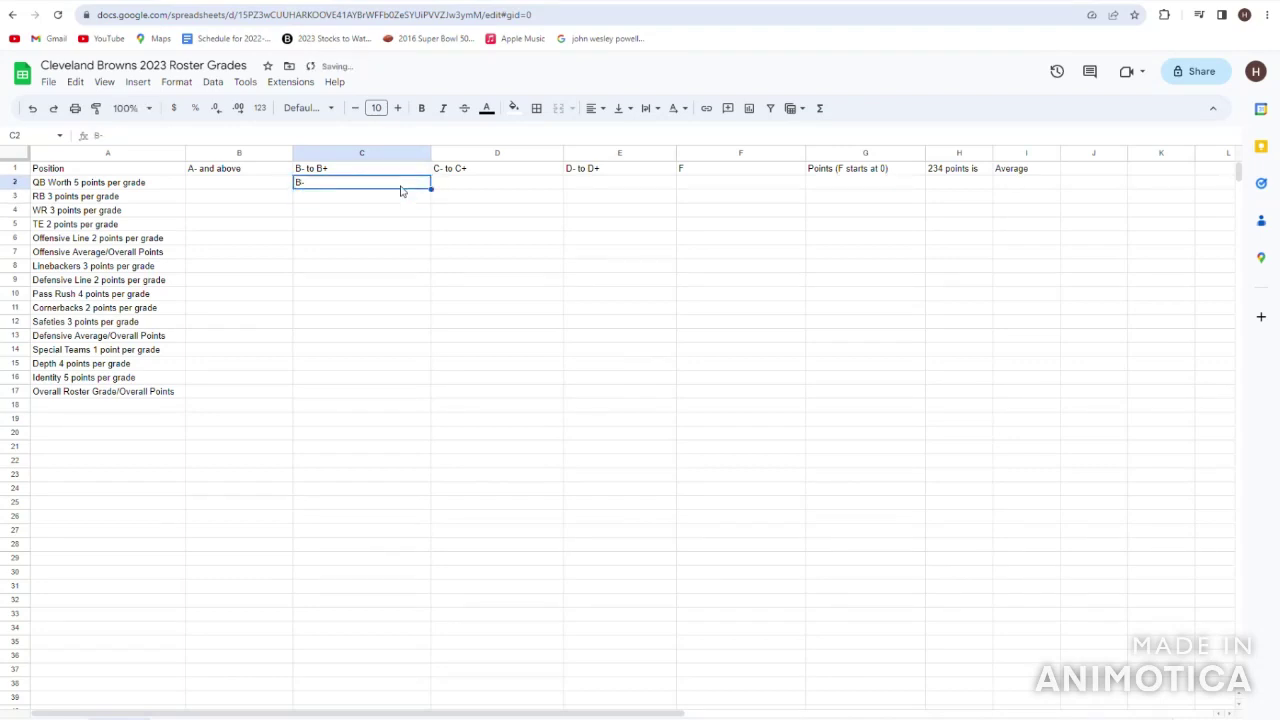
- Step across the QB row between its grade and the Points column to work out the points
key(Right)
key(Right)
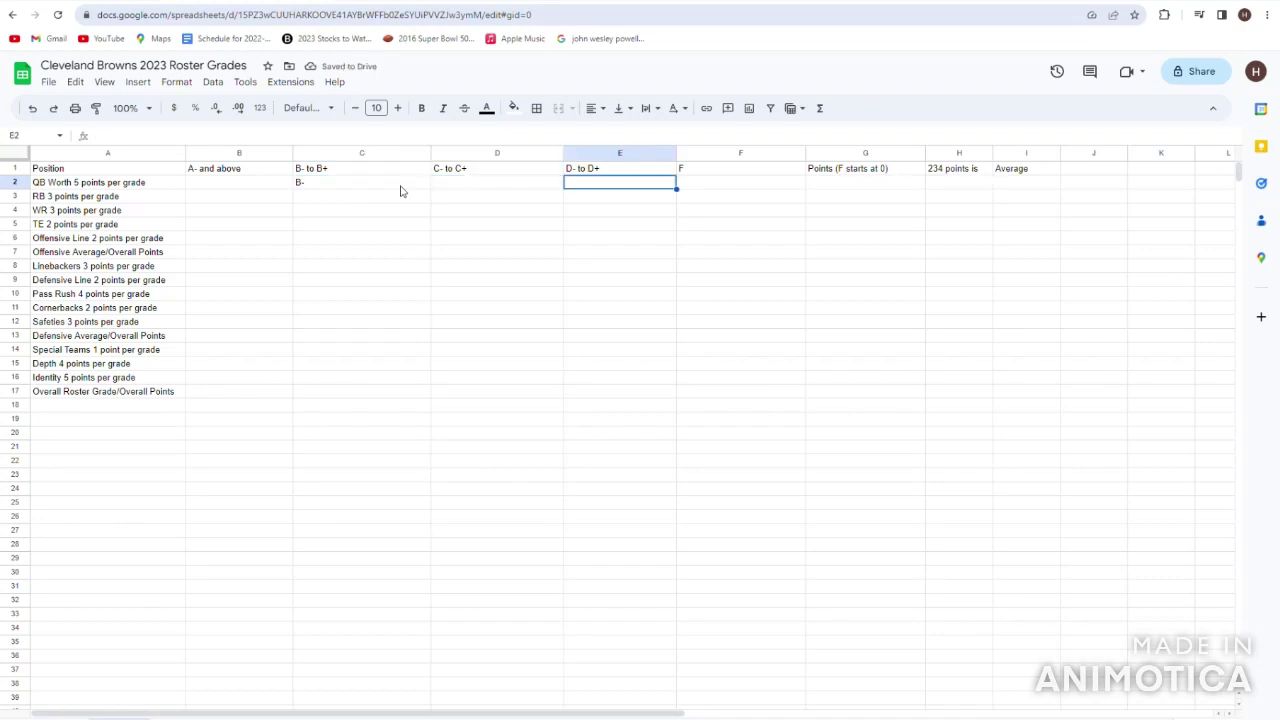
key(Left)
key(Left)
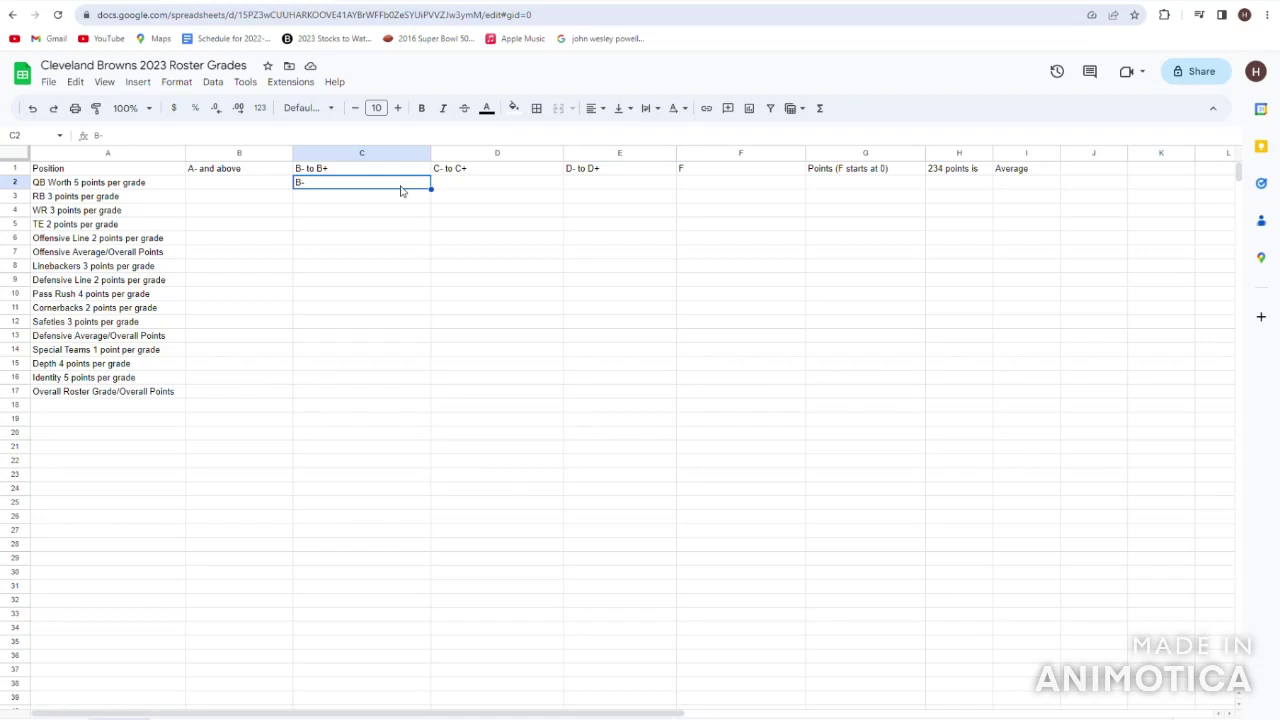
key(Right)
key(Right)
key(Right)
key(Right)
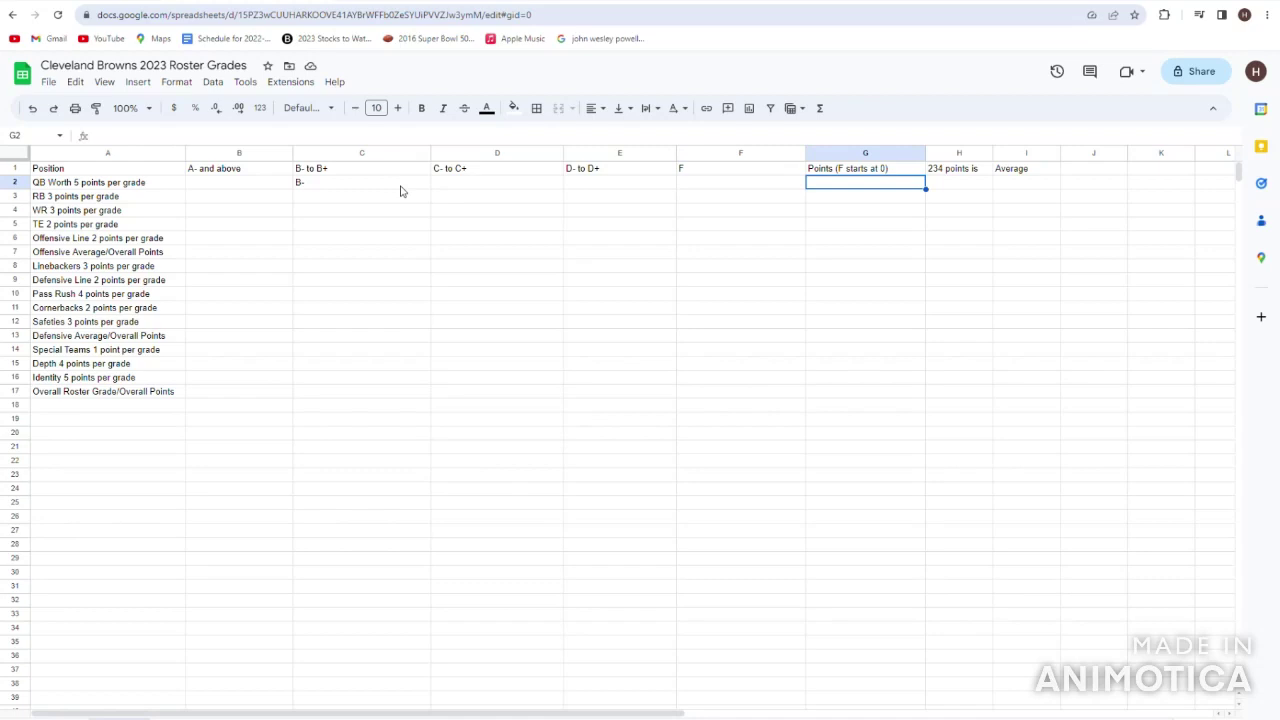
key(Left)
key(Left)
key(Left)
key(Left)
key(Right)
key(Right)
key(Right)
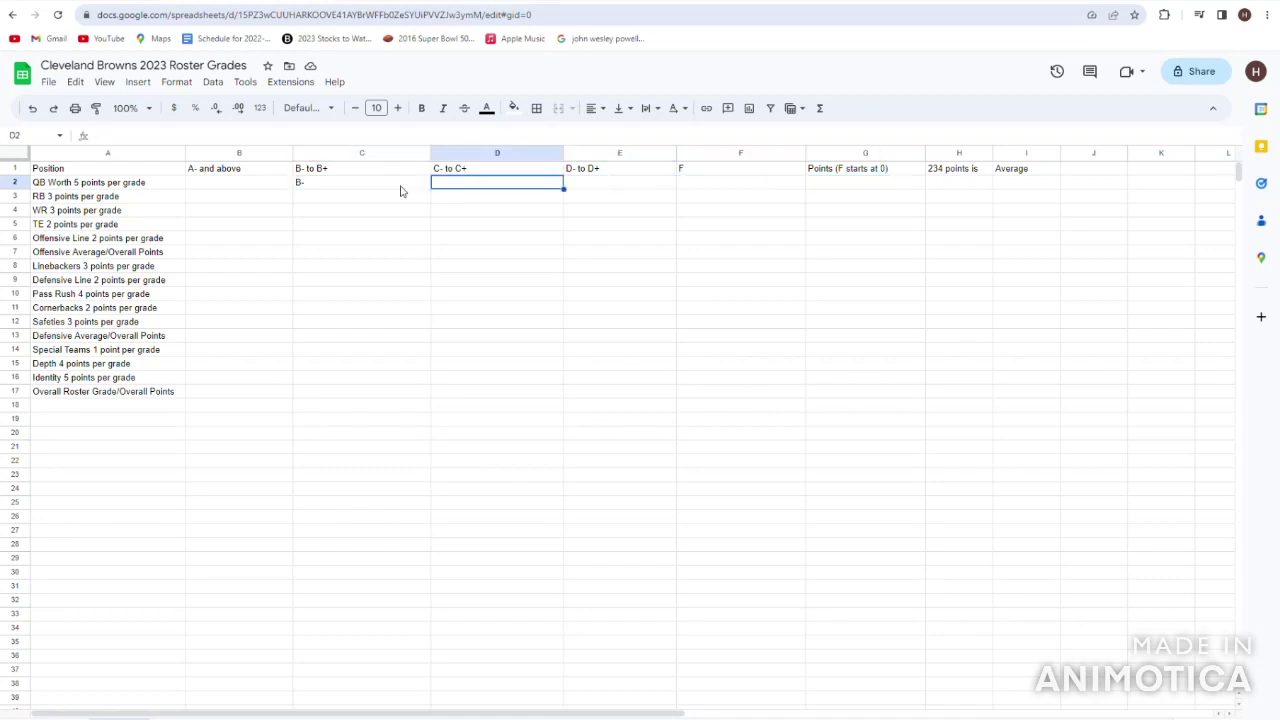
- Enter 35 as the QB points in cell G2 and move back toward the grade columns in the RB row
key(Right)
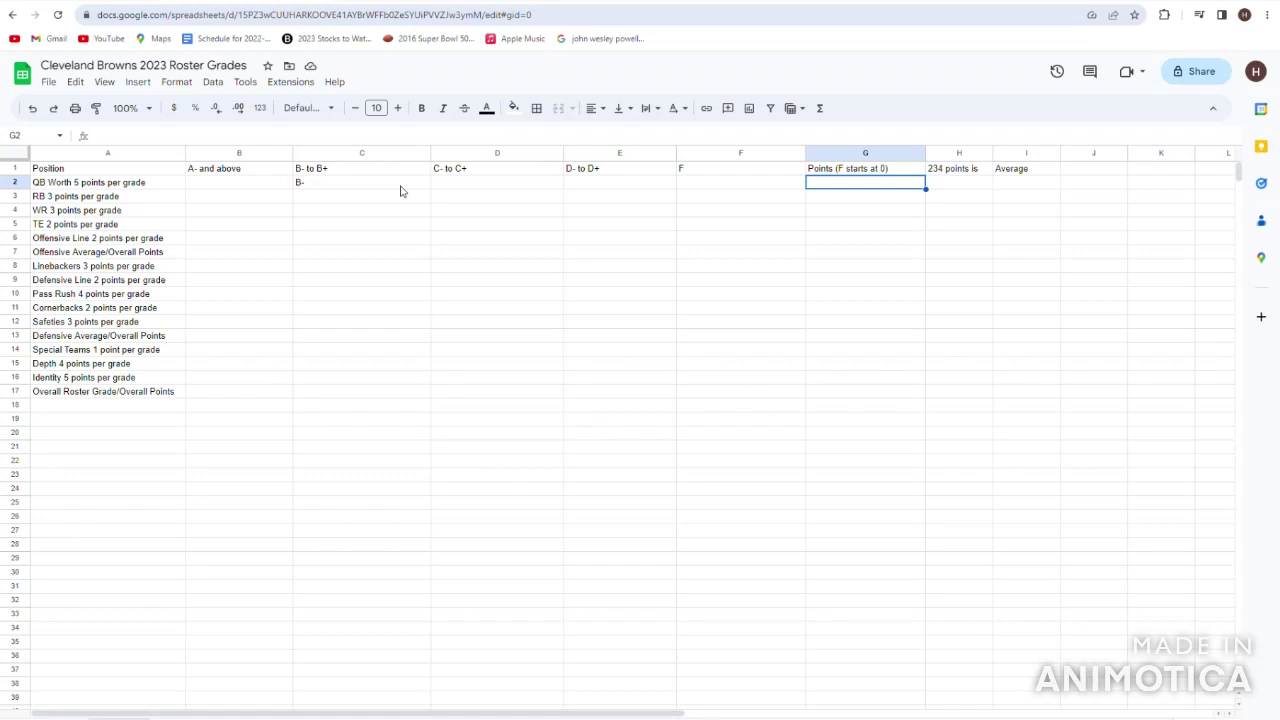
key(Left)
key(Left)
key(Right)
key(Right)
text(35)
key(Return)
key(Left)
key(Left)
key(Left)
key(Left)
key(Left)
key(Left)
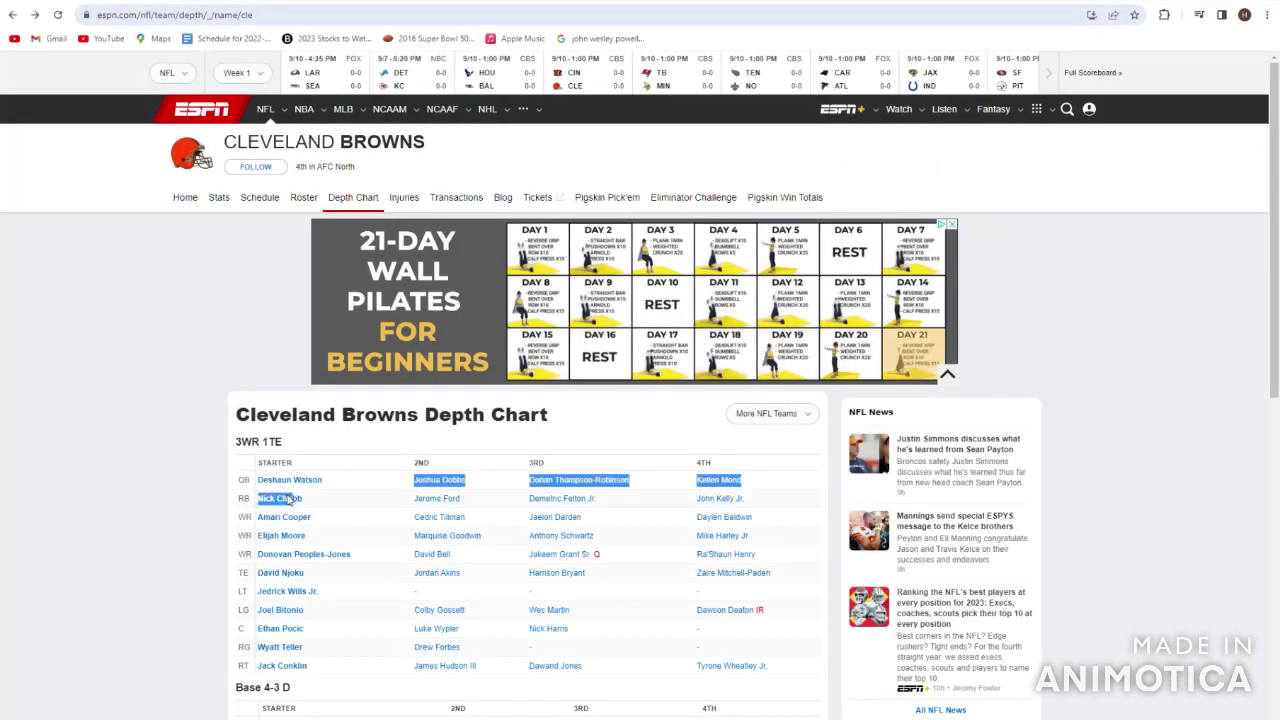
click(283, 499)
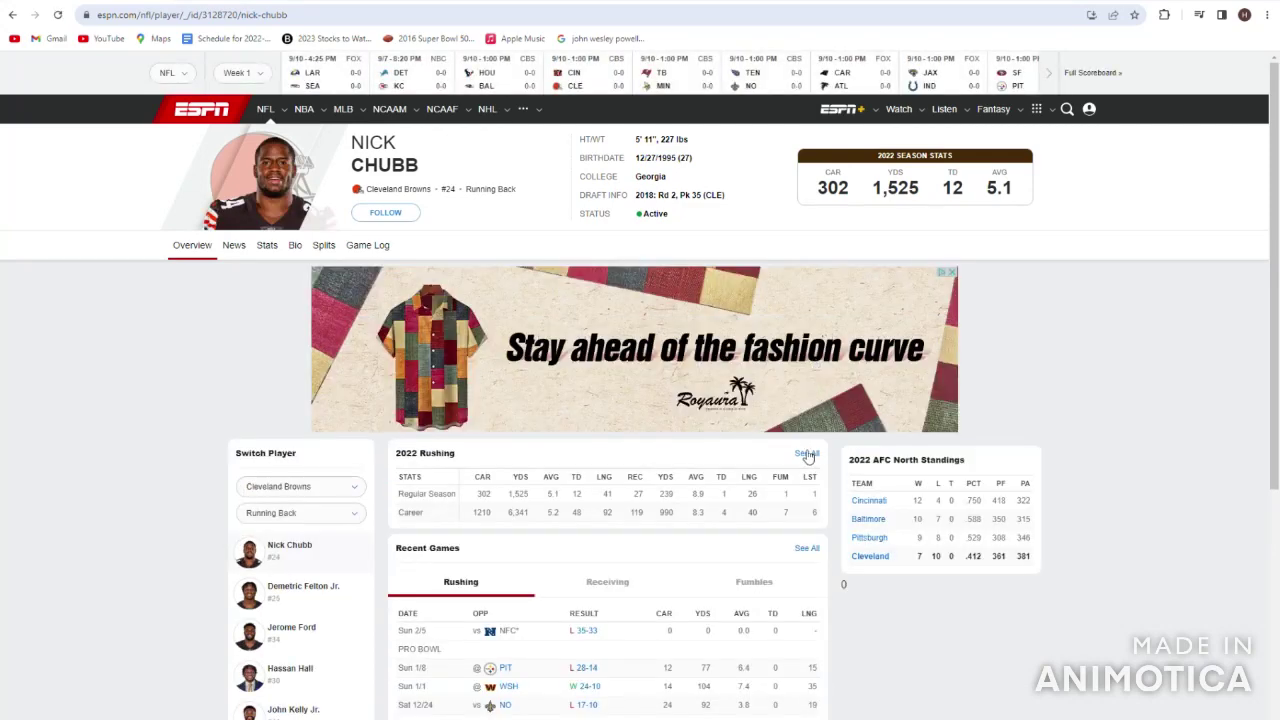
click(807, 453)
scroll(560, 470, down, 3)
scroll(528, 457, up, 3)
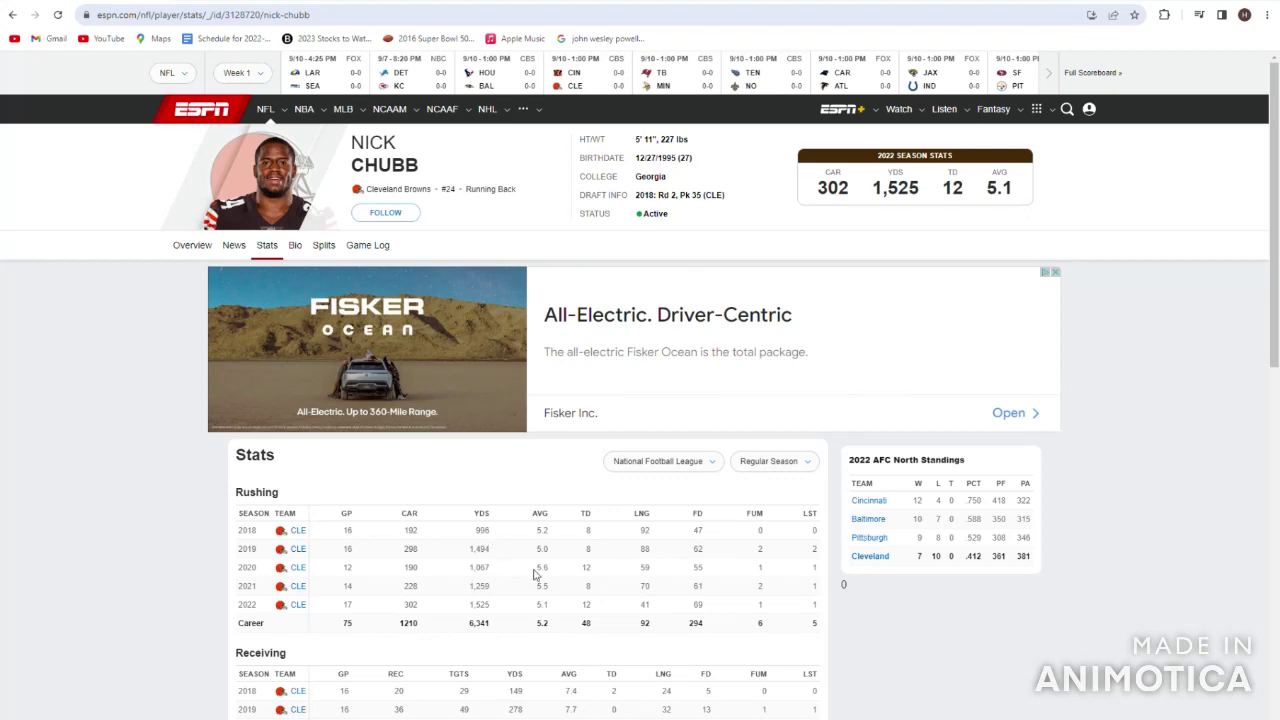
- Examine Nick Chubb's season-by-season rushing yards and averages and his receiving stats
scroll(533, 571, down, 2)
drag(688, 418, 439, 378)
click(443, 429)
click(510, 408)
click(445, 375)
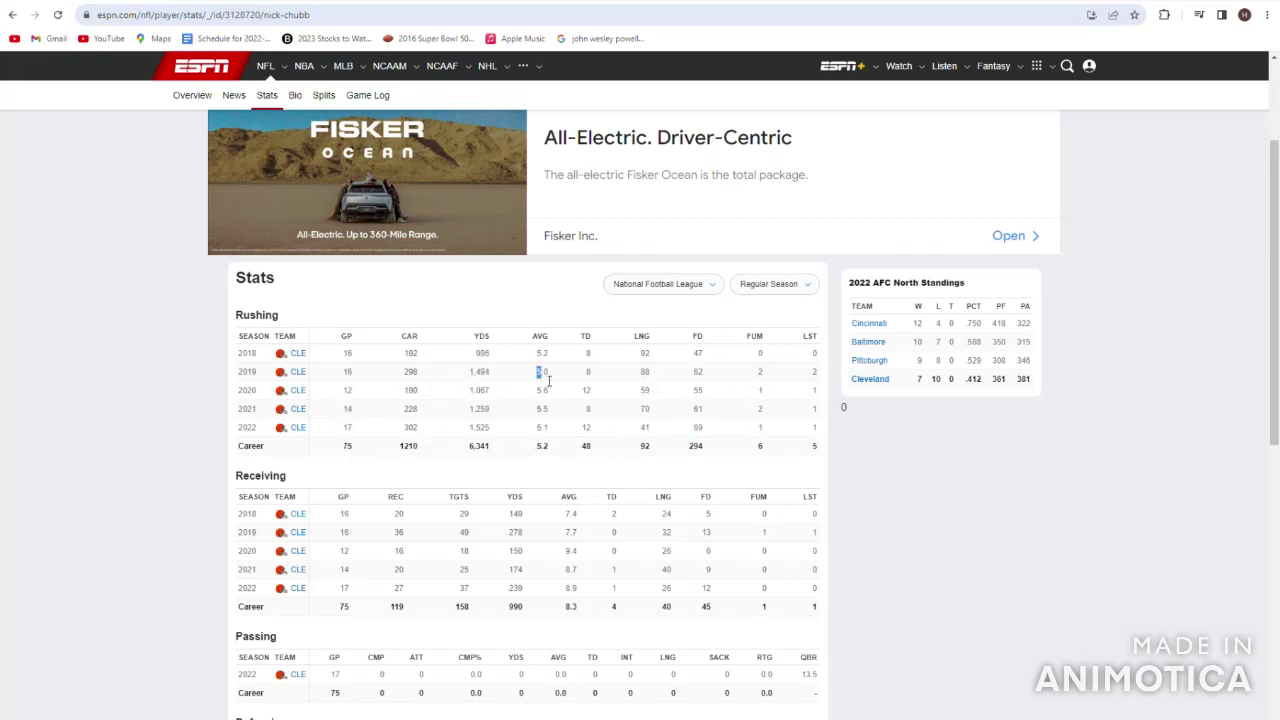
drag(548, 381, 558, 430)
click(558, 435)
scroll(548, 480, down, 1)
drag(456, 499, 588, 508)
click(600, 476)
scroll(620, 547, up, 3)
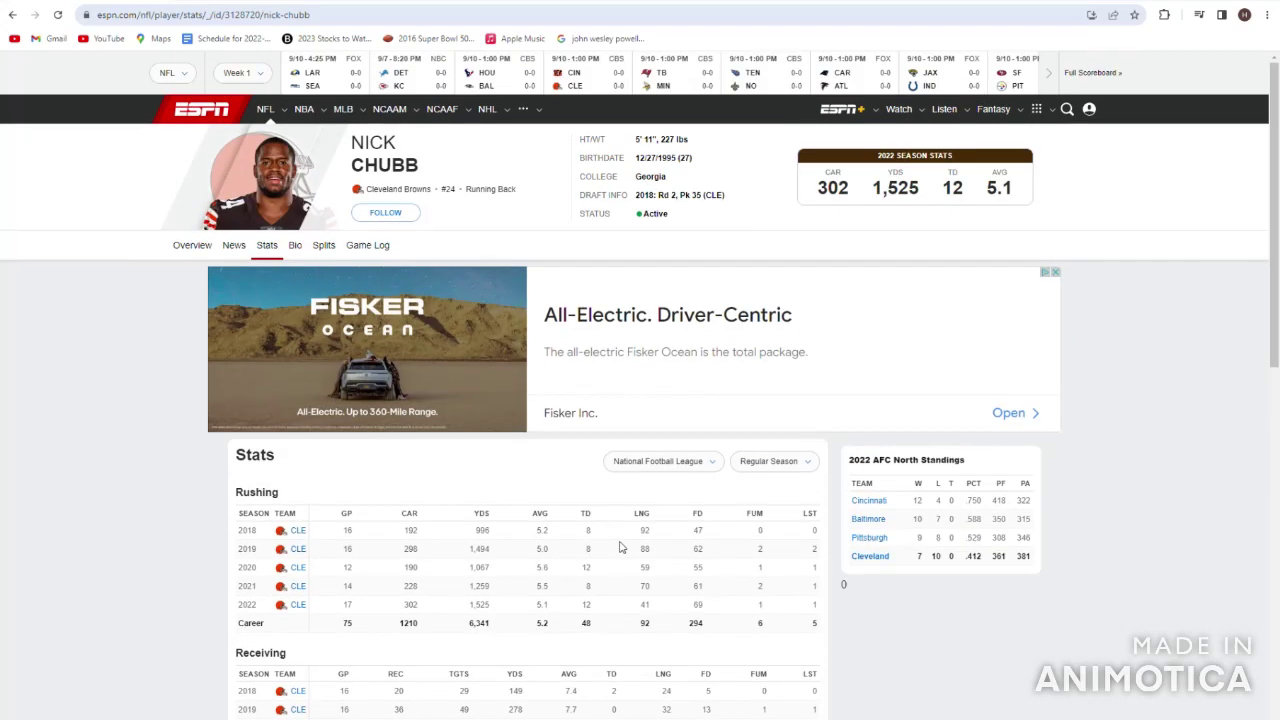
scroll(527, 503, down, 2)
scroll(437, 420, up, 2)
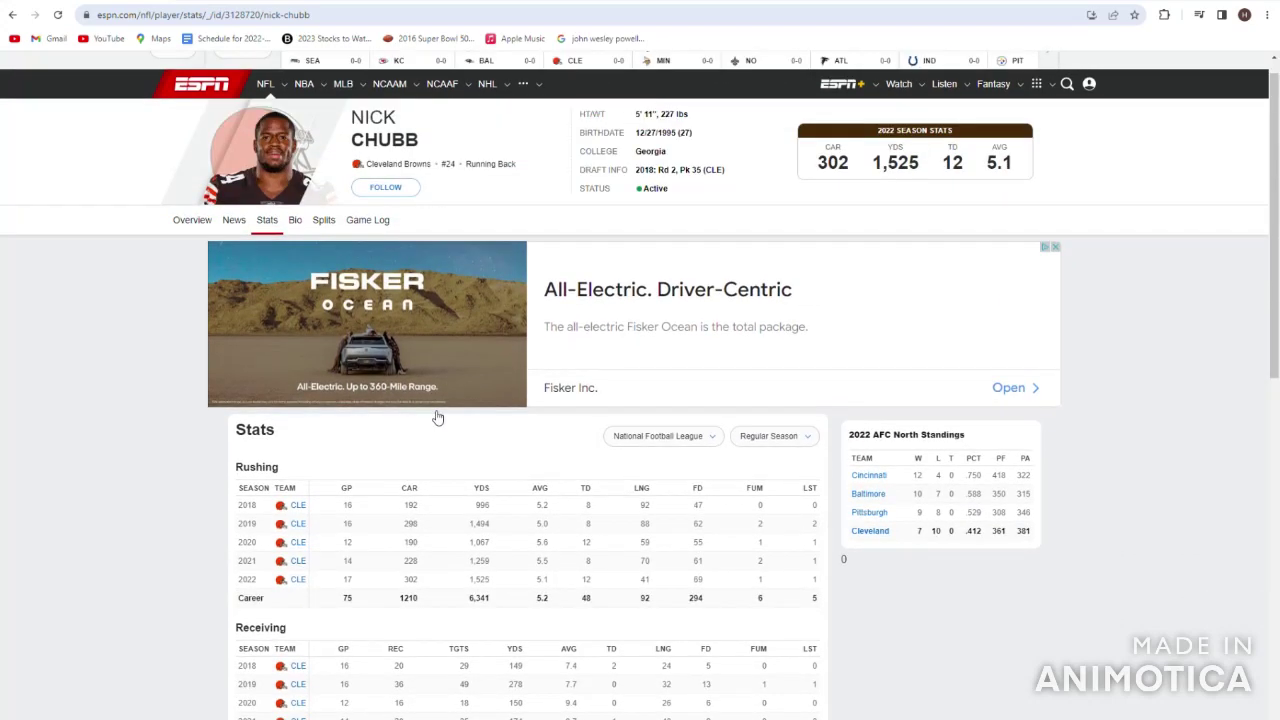
click(12, 15)
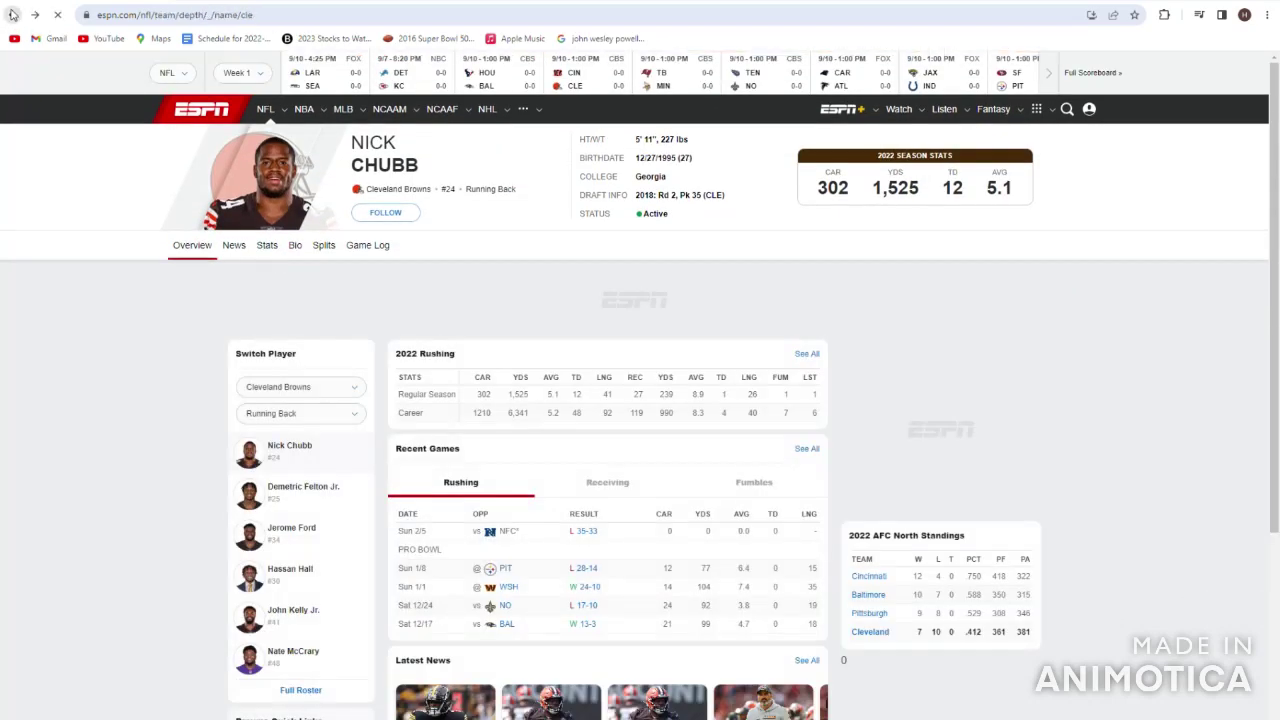
click(12, 15)
click(447, 399)
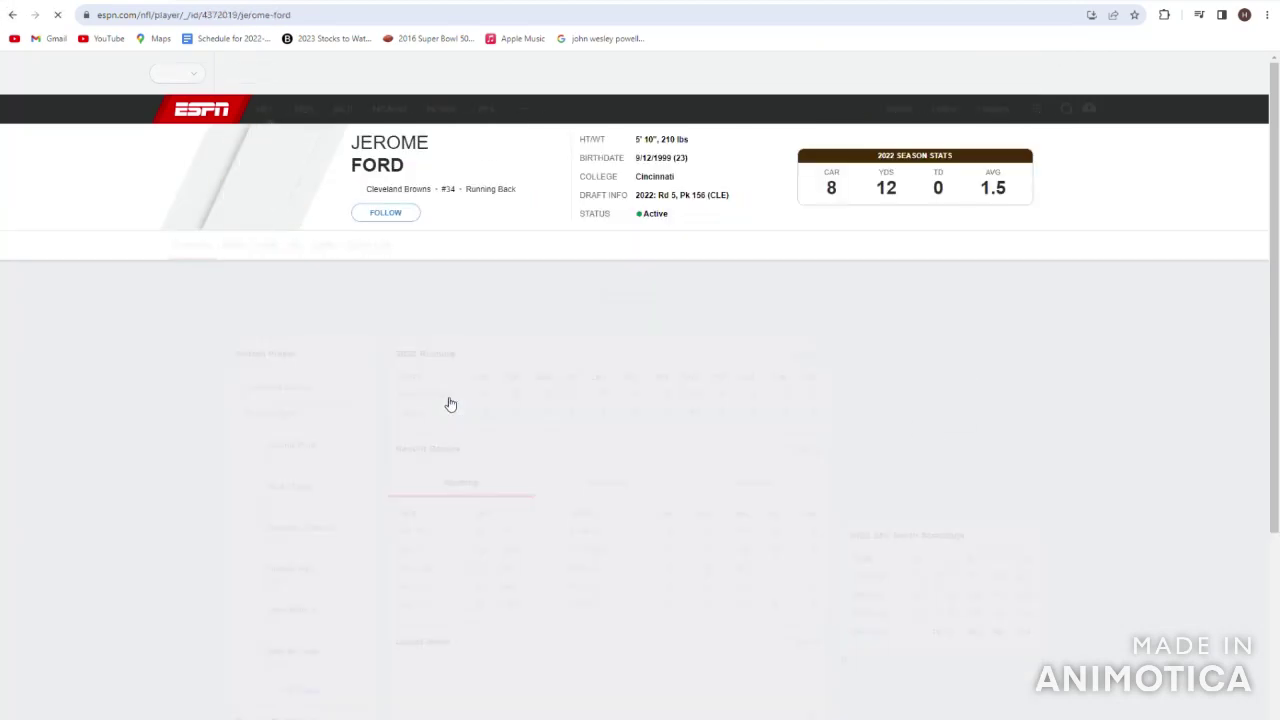
drag(709, 237, 603, 146)
click(598, 163)
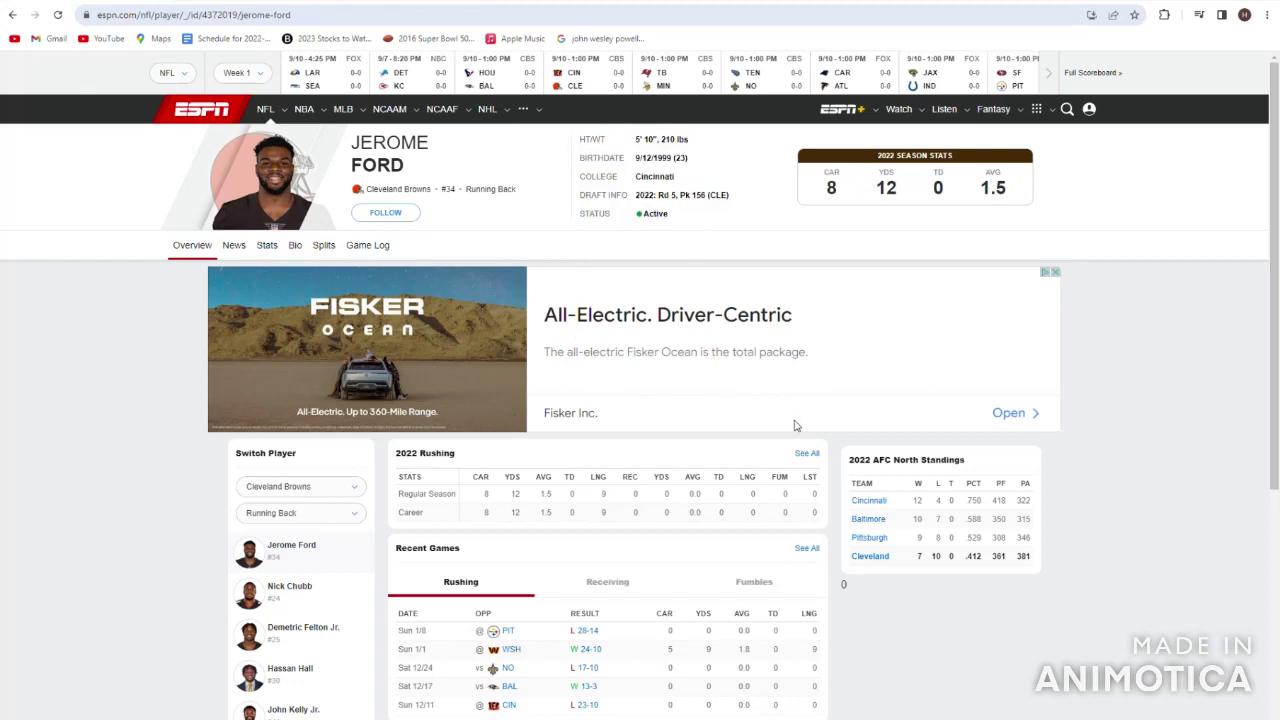
drag(792, 452, 1069, 537)
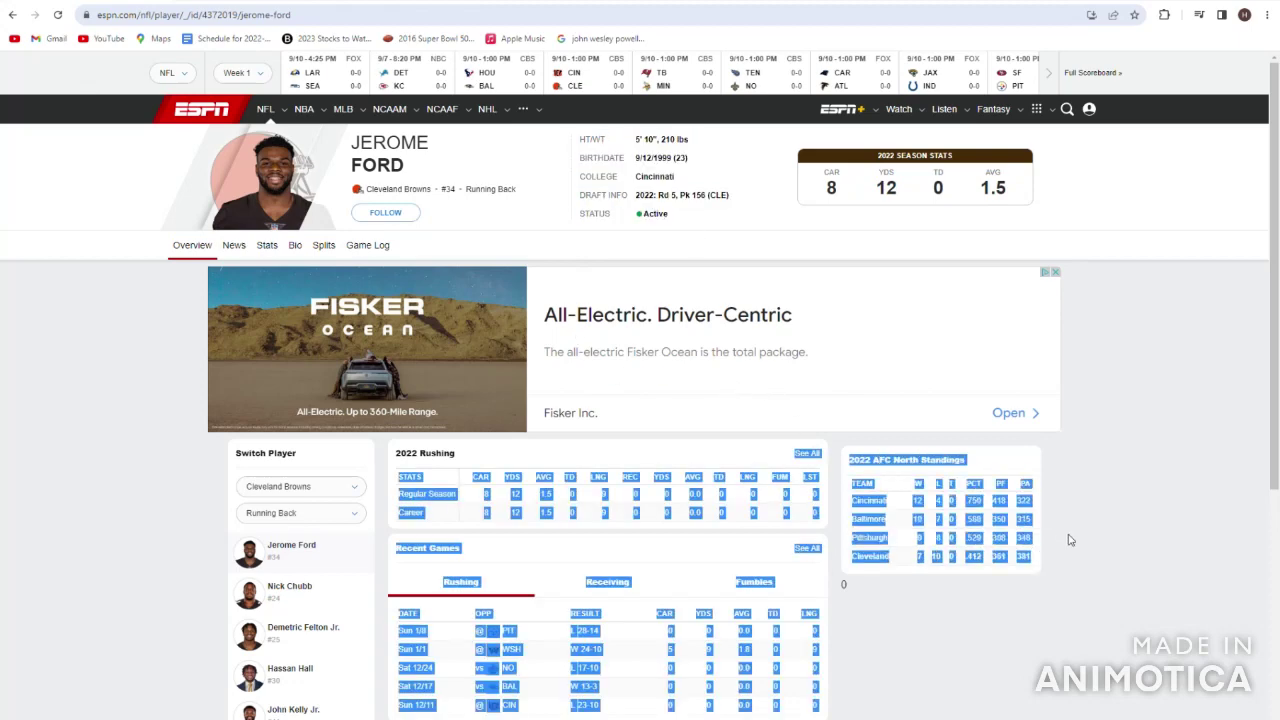
click(1069, 538)
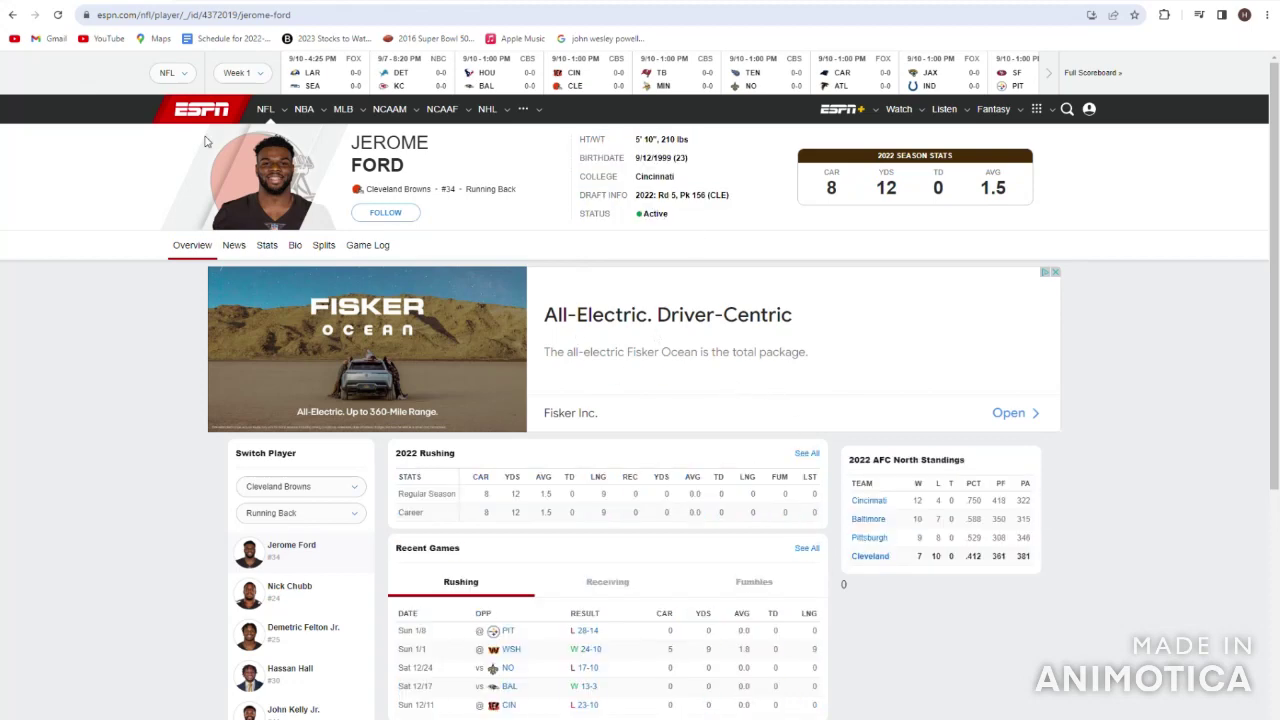
- Open Demetric Felton Jr.'s profile from the Browns depth chart and review his full rushing, receiving and returning stats
click(11, 15)
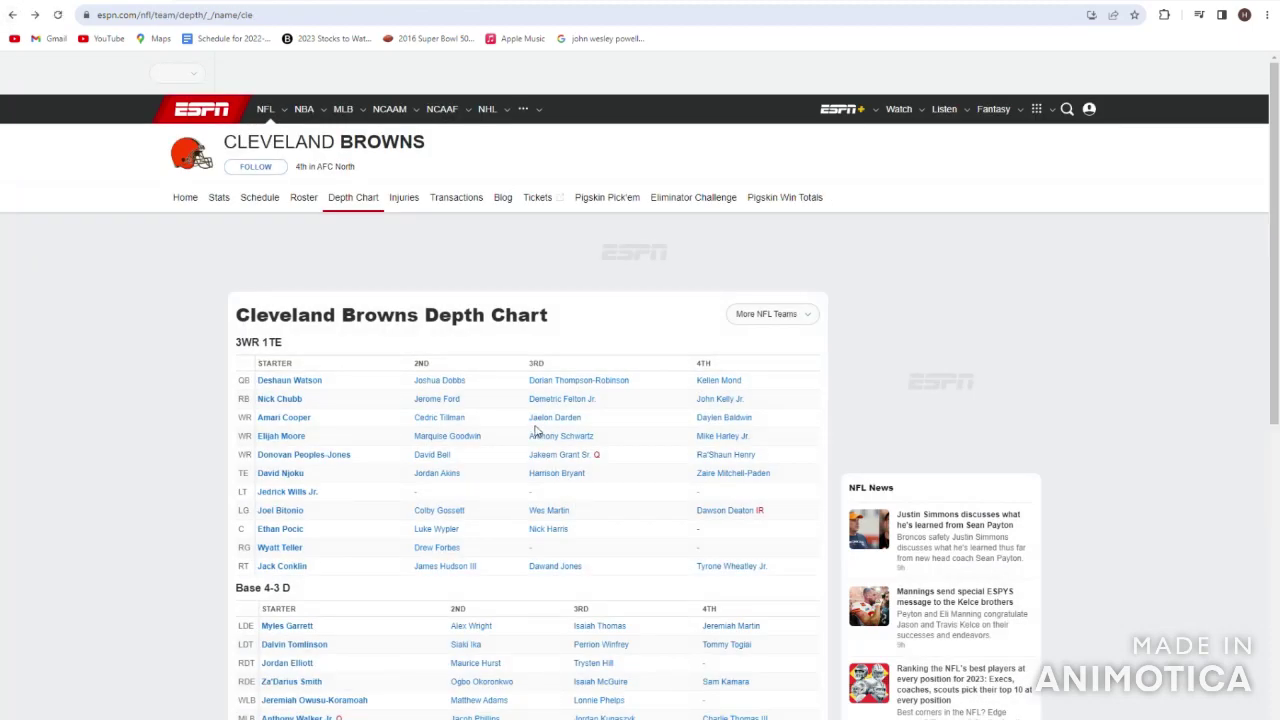
click(578, 325)
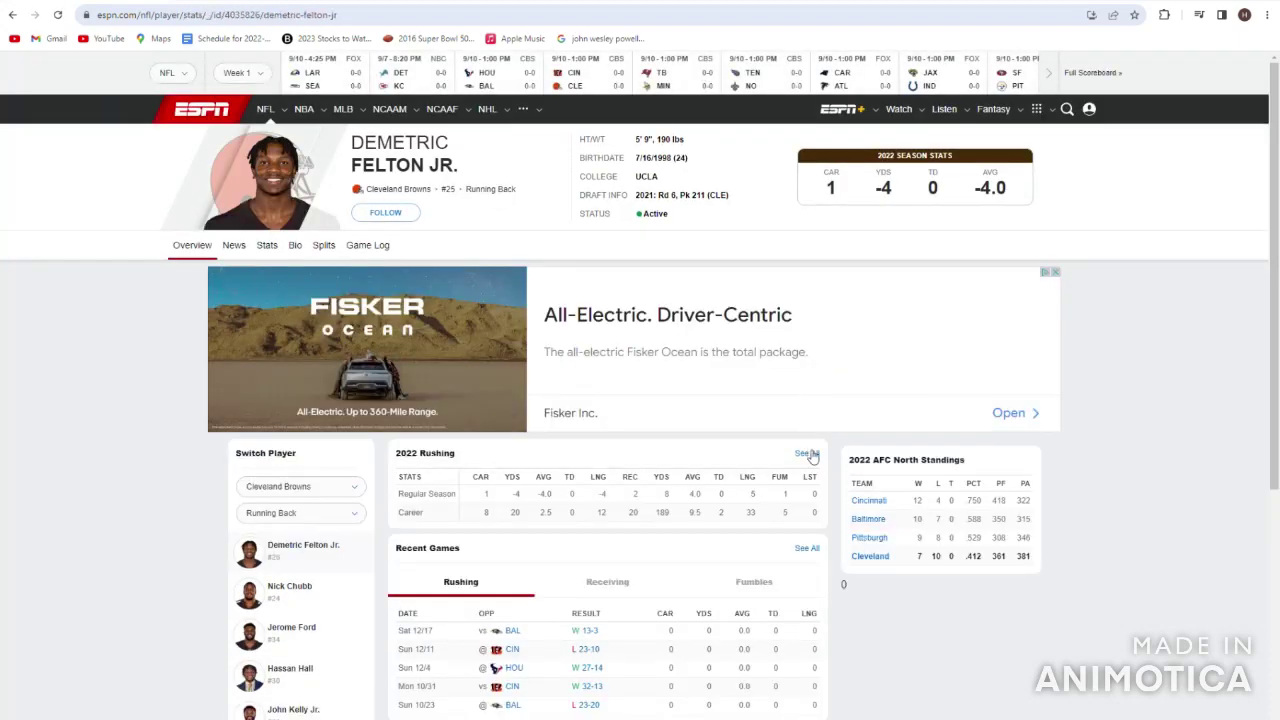
click(808, 455)
scroll(657, 443, down, 1)
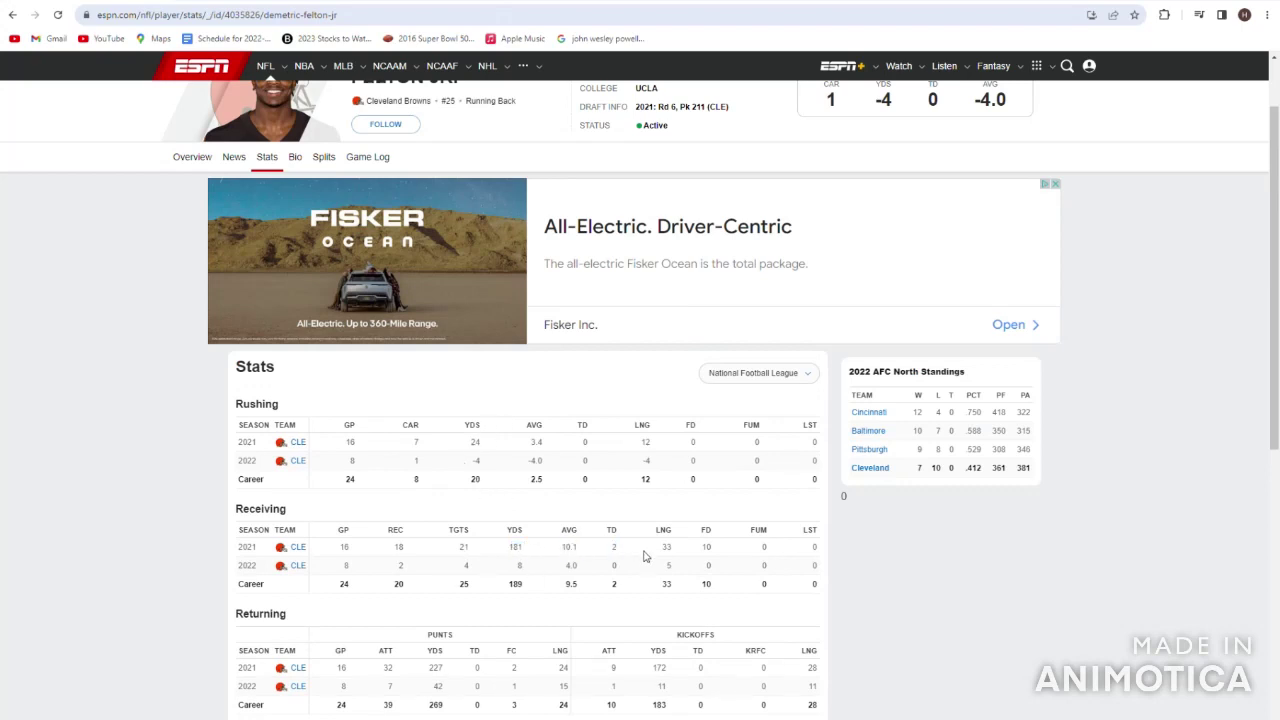
scroll(630, 607, up, 1)
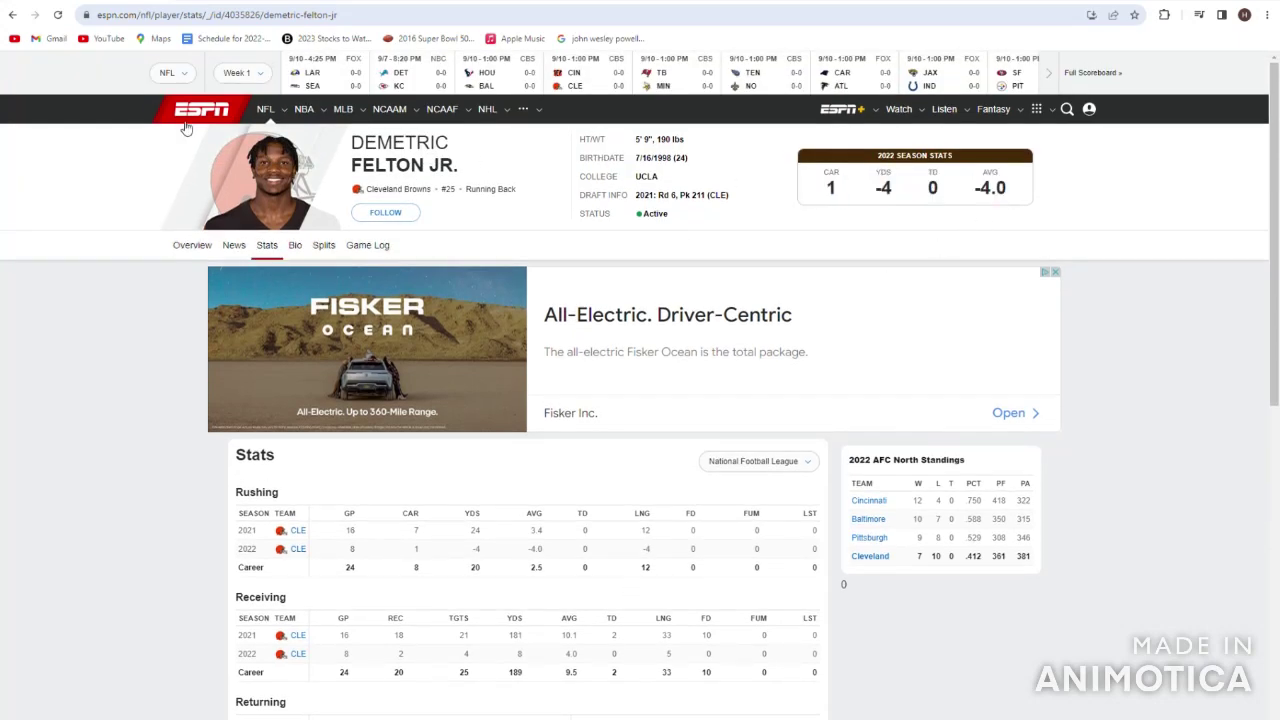
- Return to the Browns depth chart and look over the backup running backs
click(12, 15)
click(12, 15)
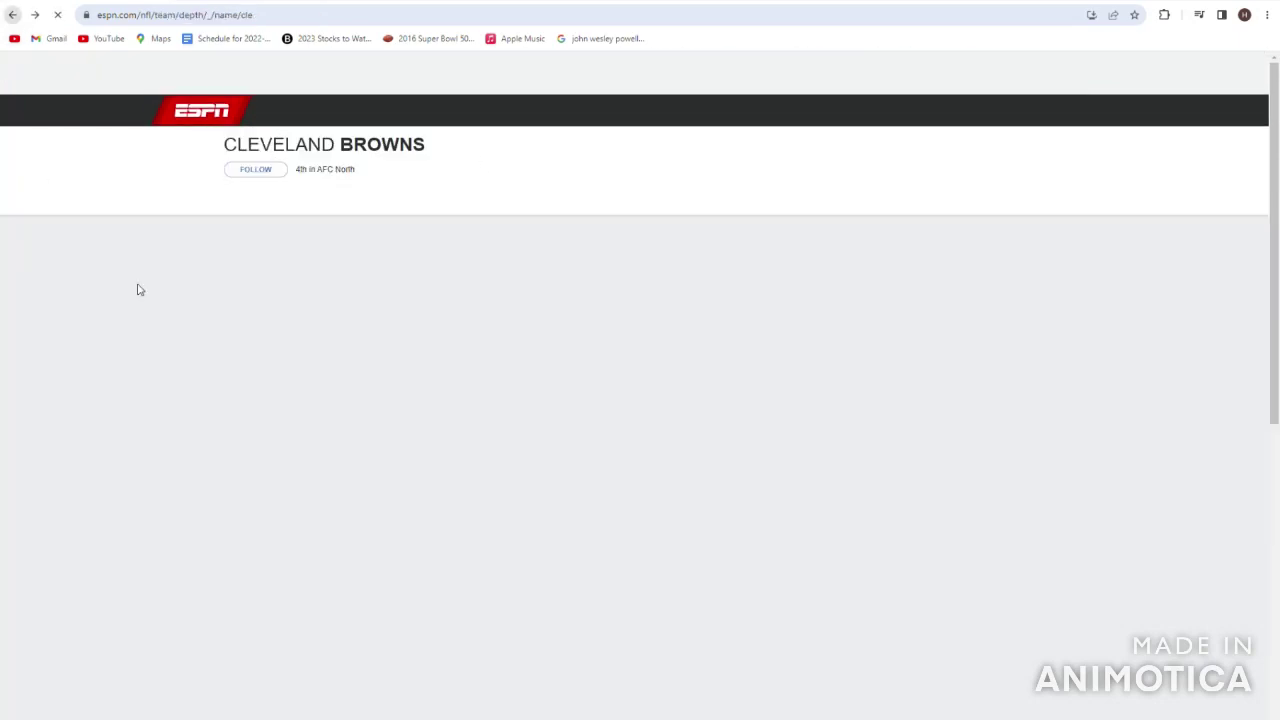
drag(404, 383, 606, 405)
click(494, 460)
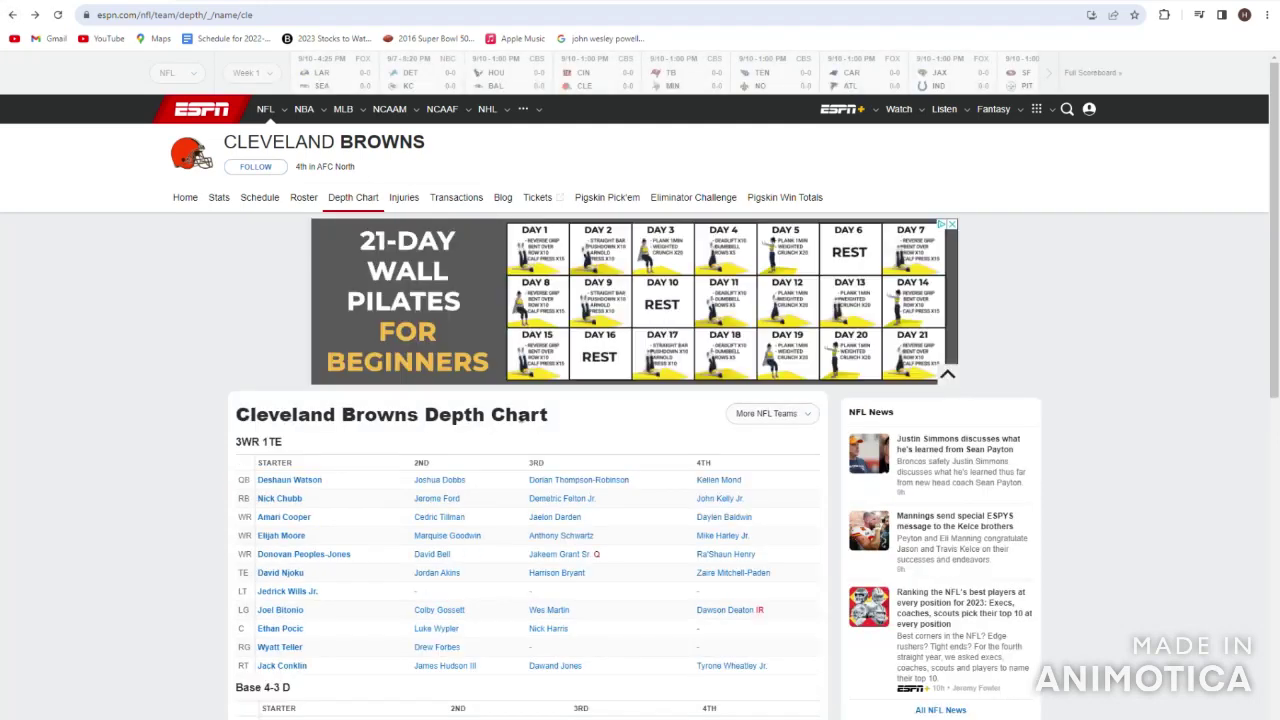
drag(466, 498, 411, 502)
click(434, 504)
drag(526, 499, 411, 503)
click(408, 505)
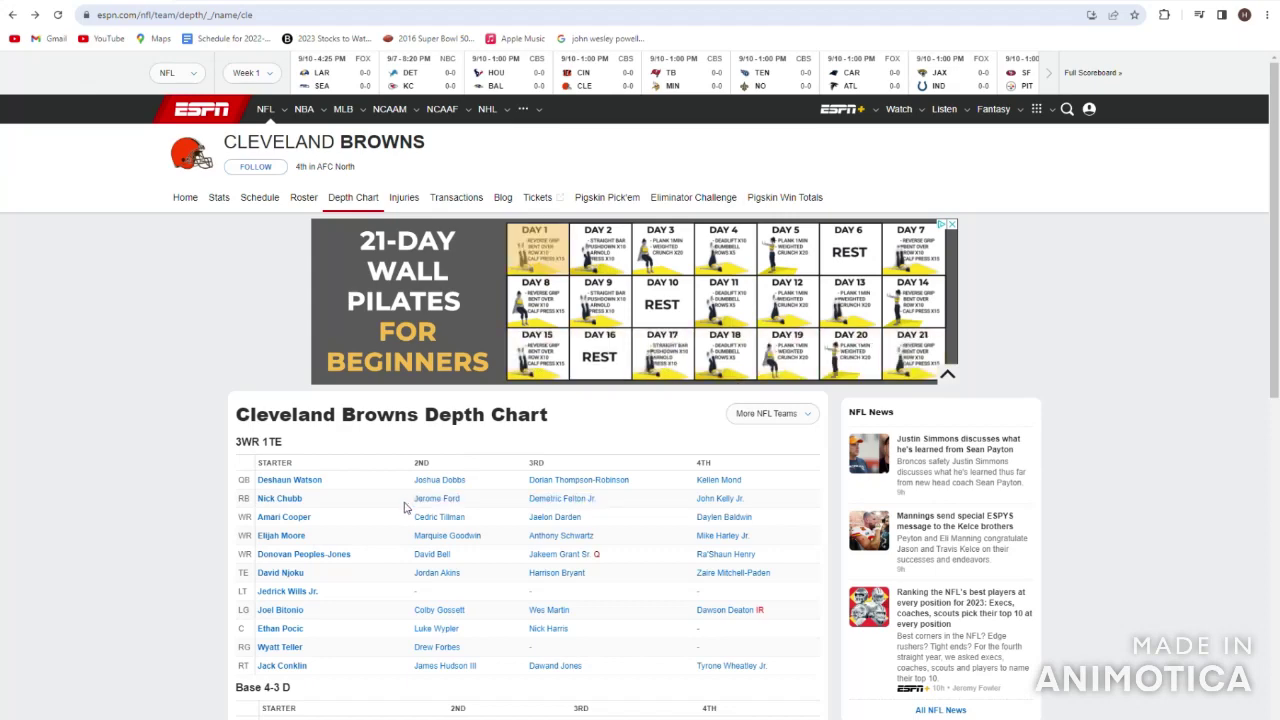
- Open John Kelly Jr.'s profile, review his bio and 2022 stats, and return to the Browns depth chart
click(720, 499)
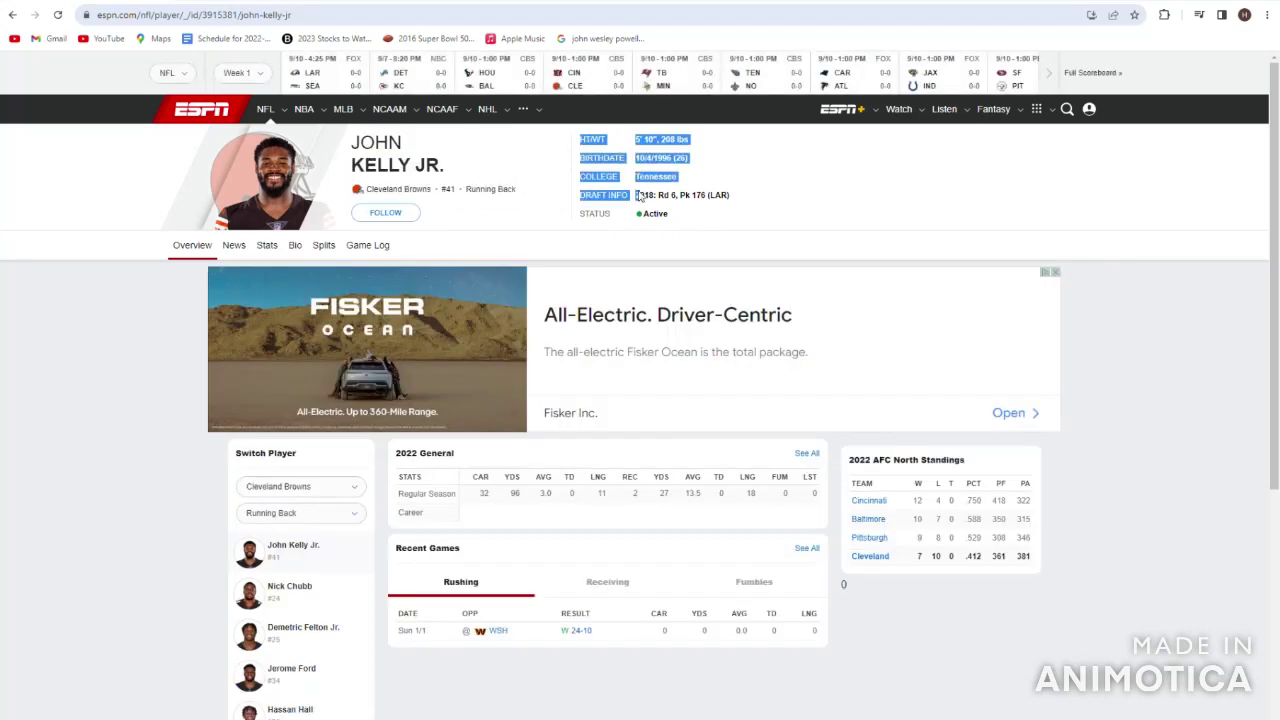
click(12, 15)
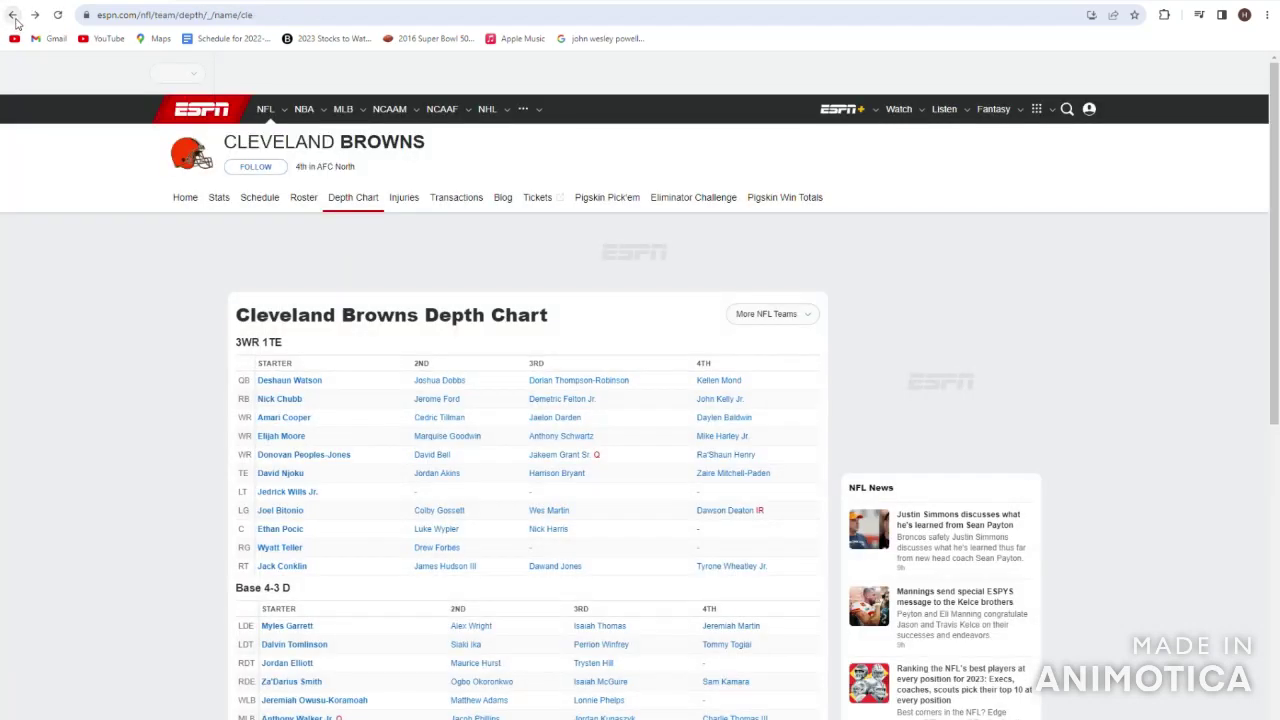
mouse_move(646, 335)
mouse_down()
mouse_move(313, 322)
mouse_move(366, 334)
mouse_move(631, 327)
mouse_up()
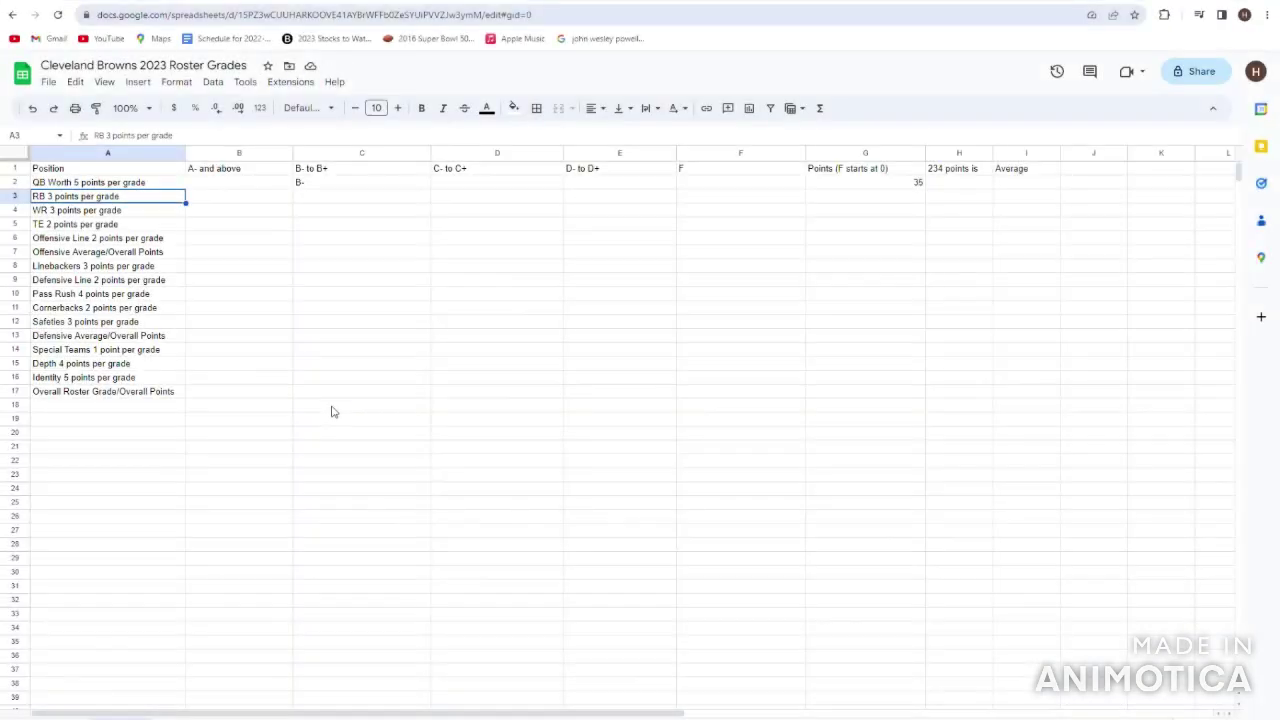
- Switch to the roster grades sheet and enter the running back grade A in the "A- and above" column
key(Right)
key(Right)
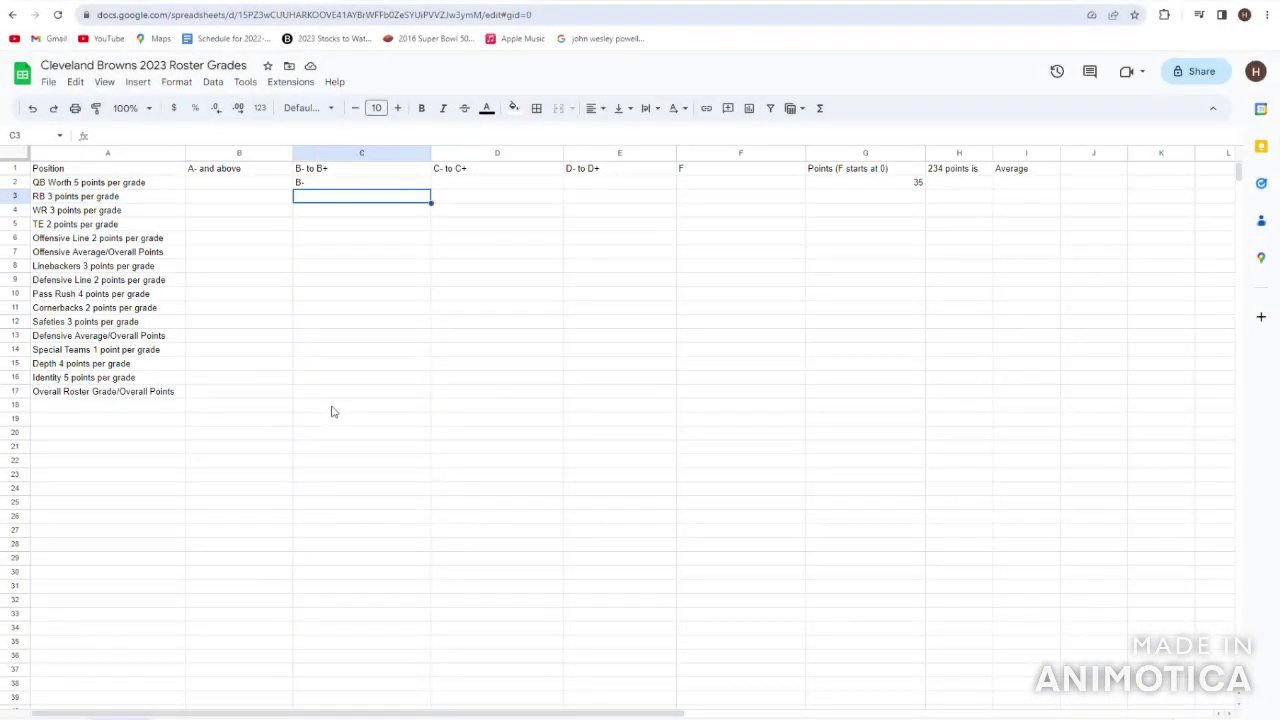
key(Left)
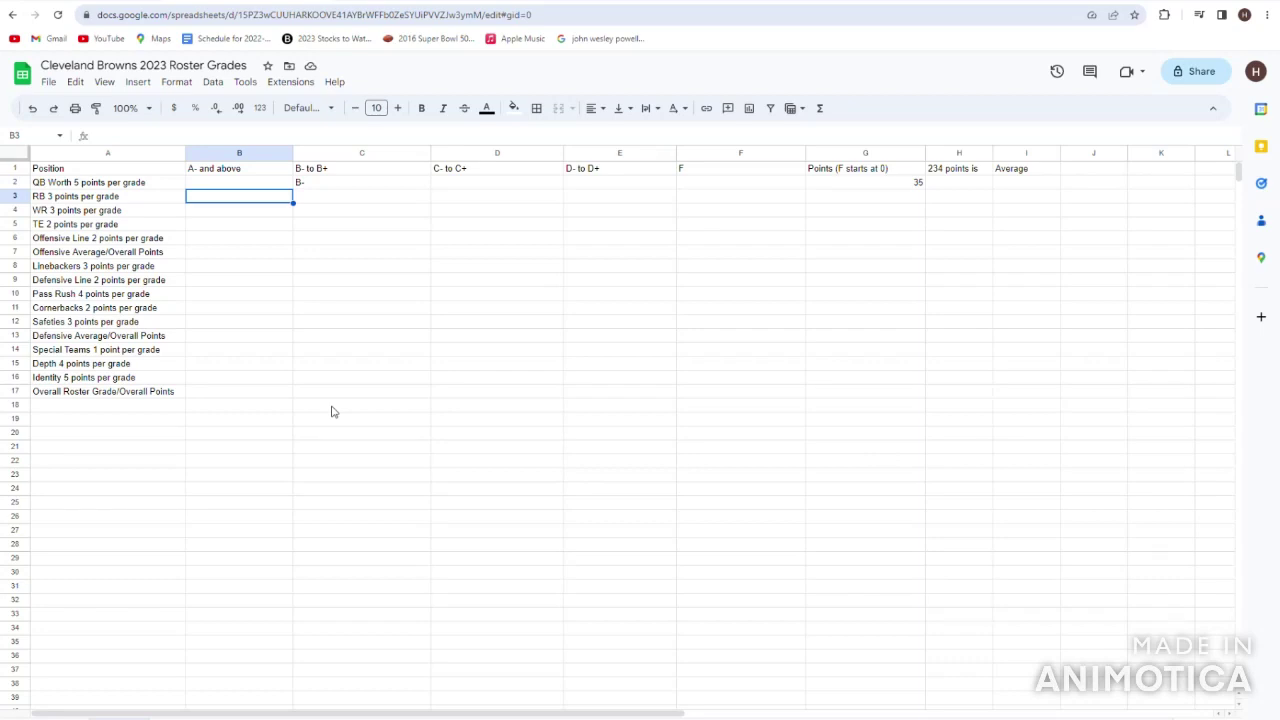
text(A)
key(Return)
- Count the running back points across the grade columns and enter 33 in the RB row's Points column
key(Up)
key(Left)
key(Right)
key(Right)
key(Right)
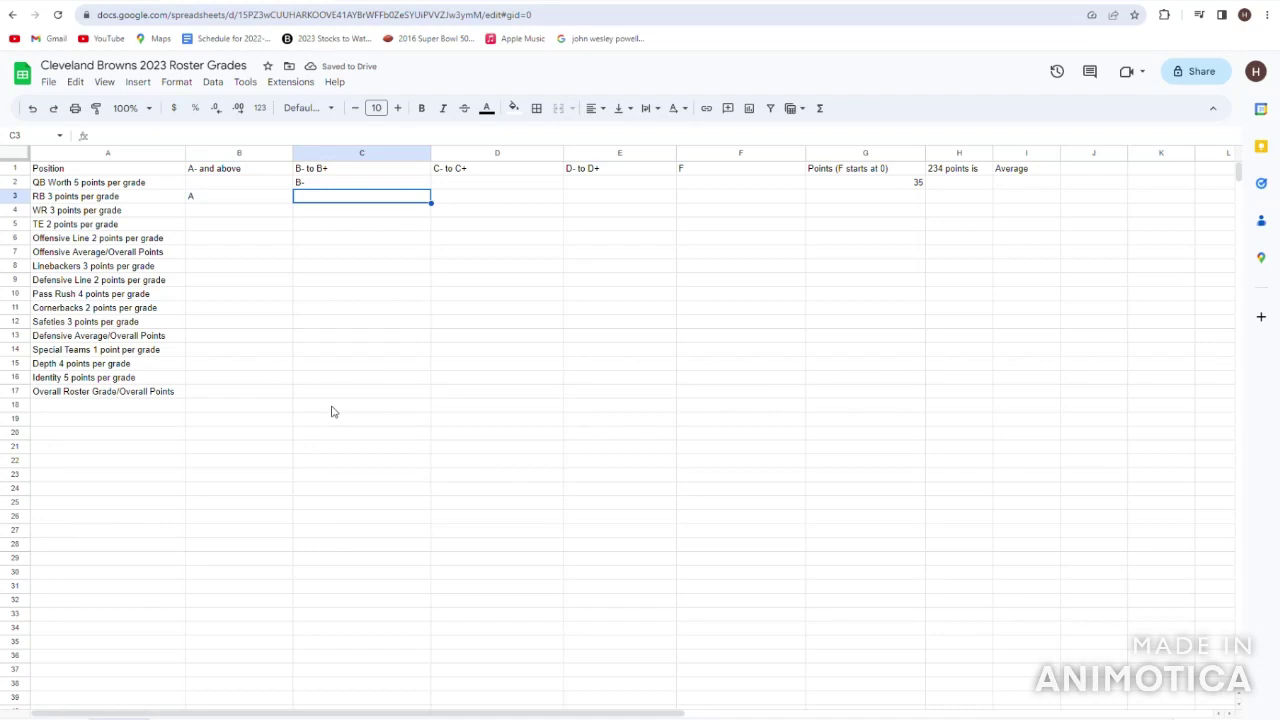
key(Right)
key(Left)
key(Left)
key(Left)
key(Left)
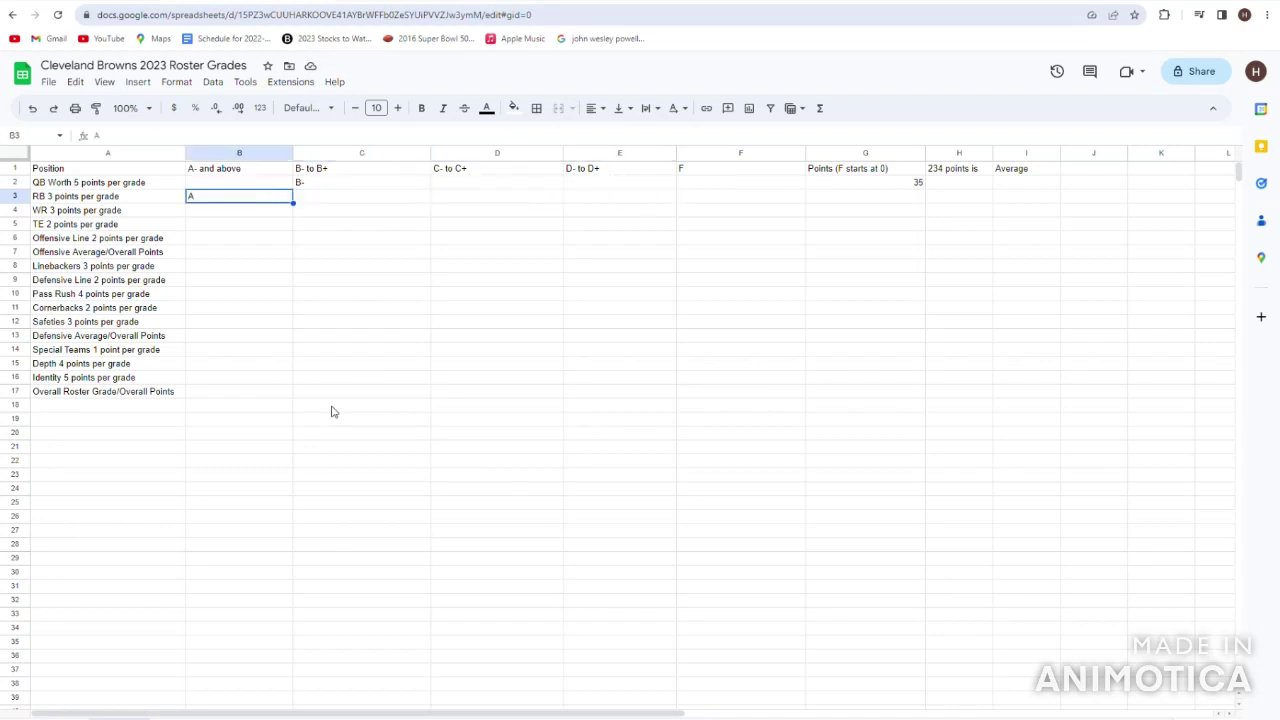
key(Right)
key(Right)
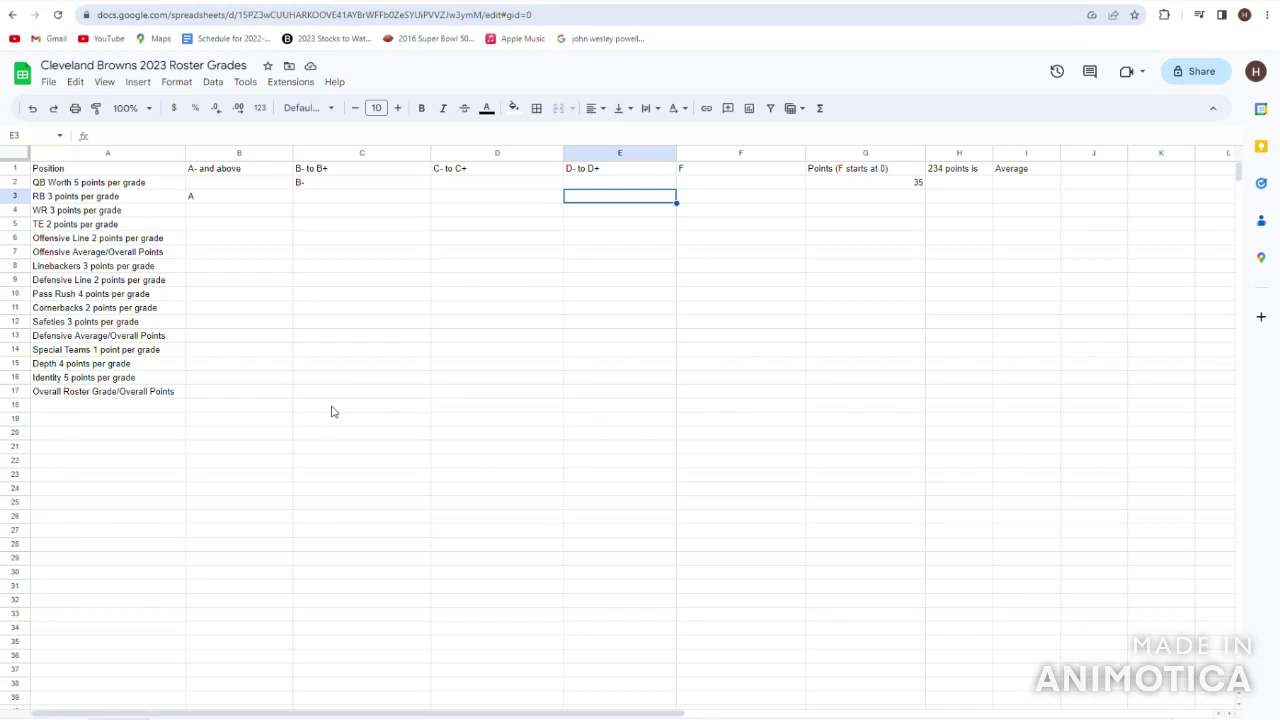
key(Left)
key(Left)
key(Left)
key(Right)
key(Right)
key(Right)
key(Right)
key(Right)
text(33)
key(Return)
key(Left)
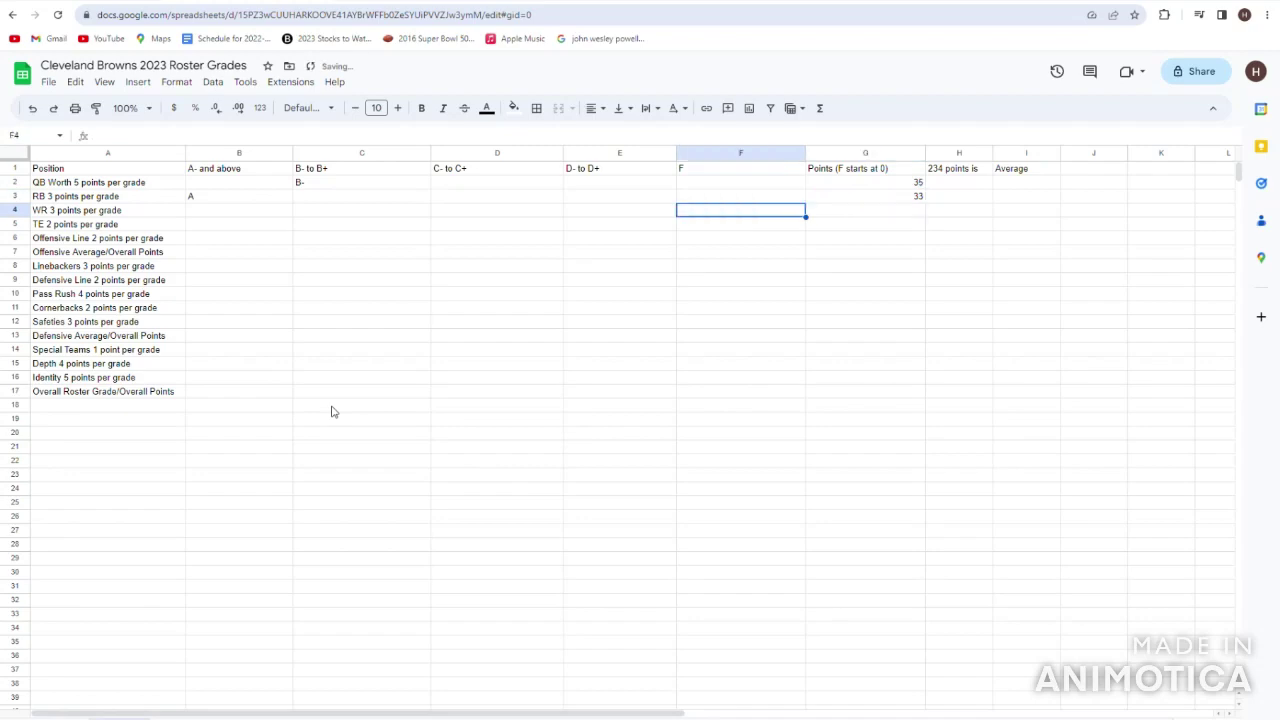
key(Home)
key(Right)
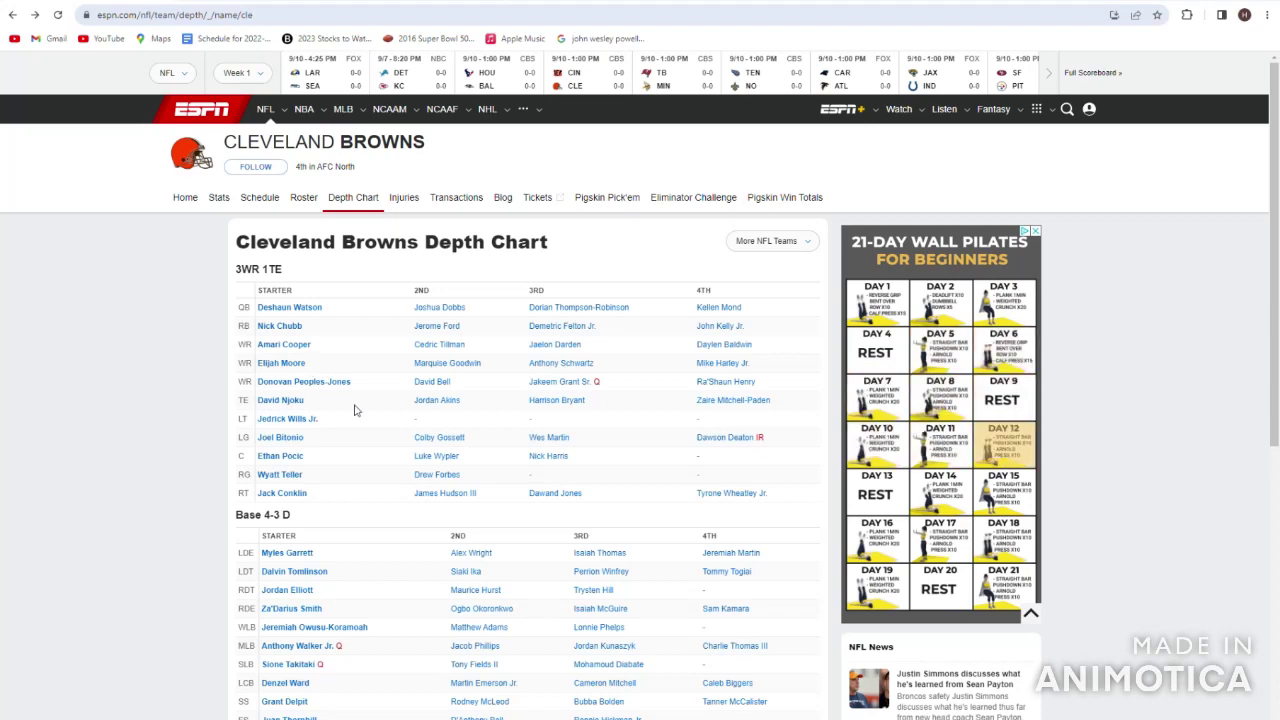
drag(369, 399, 386, 349)
click(286, 344)
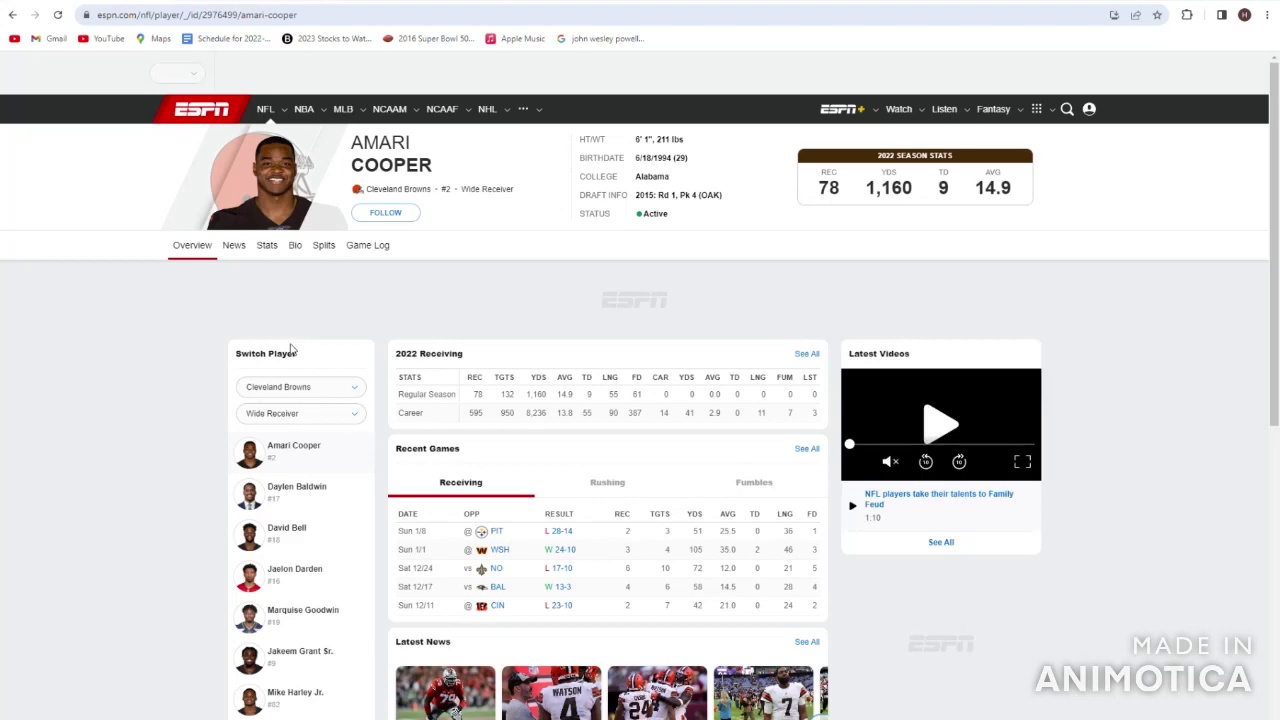
click(815, 357)
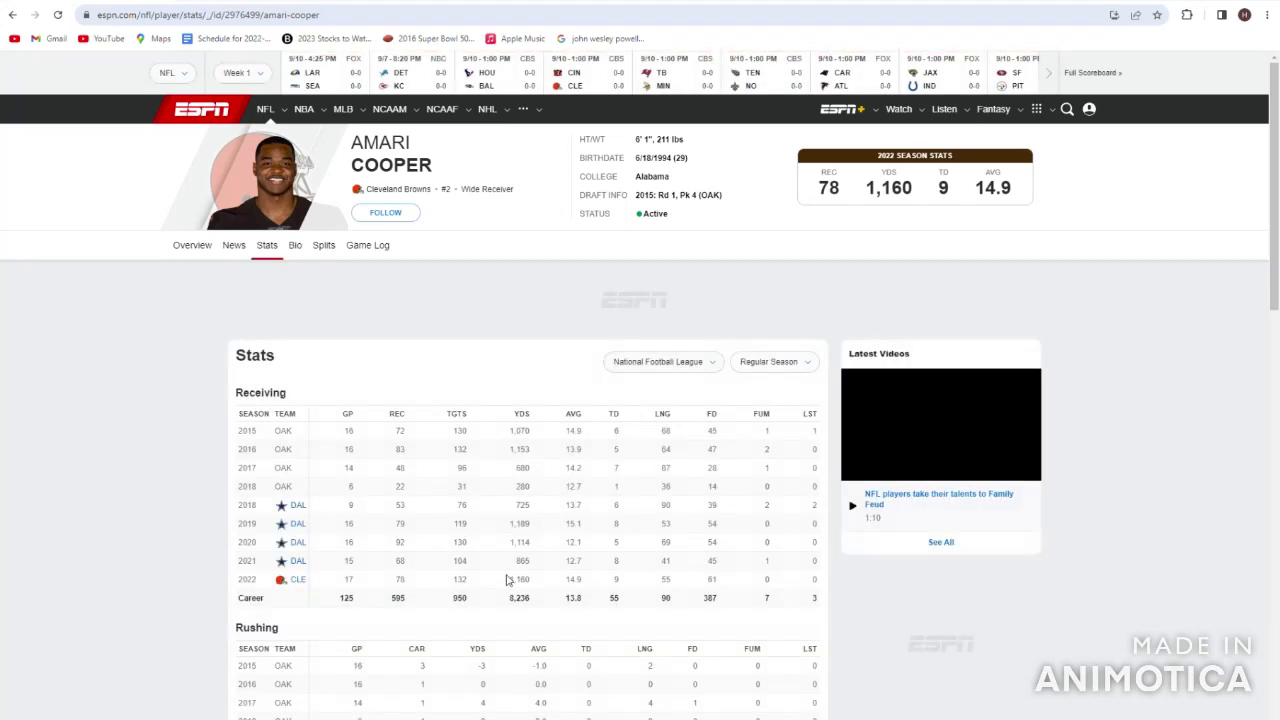
- Examine Amari Cooper's receiving yards, averages and touchdowns by season, especially 2019 and 2022
drag(537, 623, 565, 619)
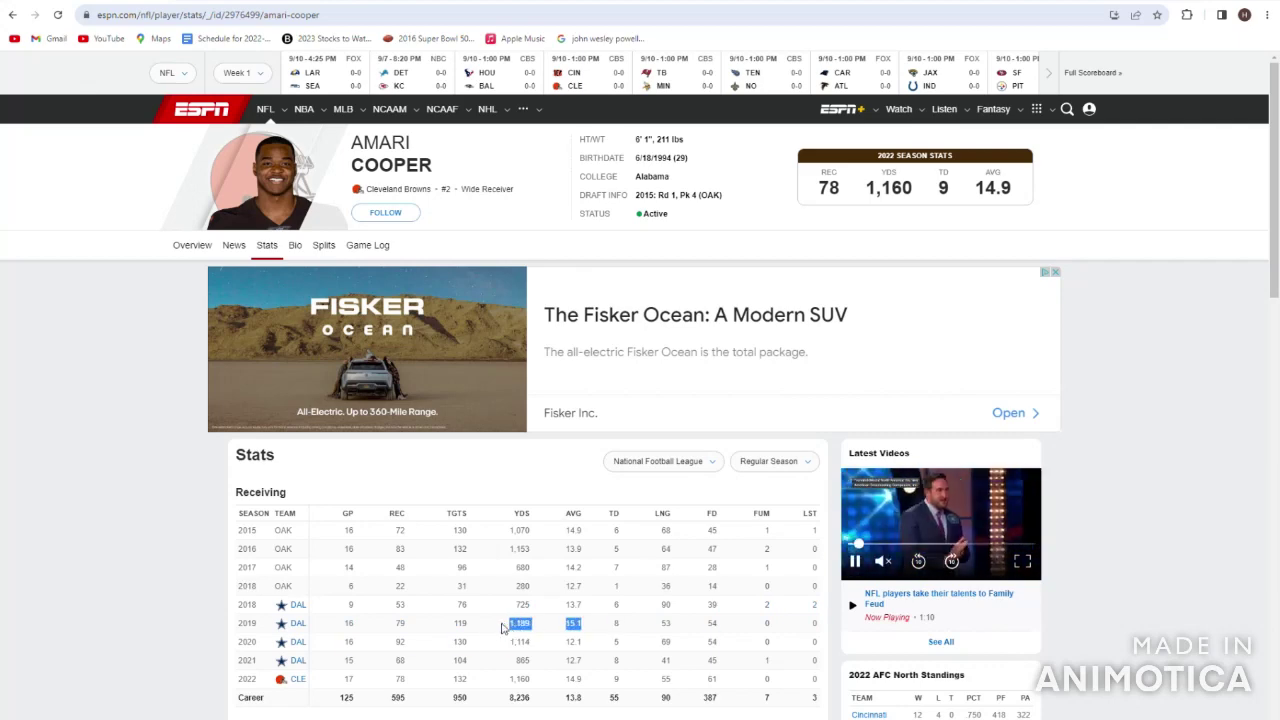
mouse_move(542, 604)
mouse_down()
mouse_move(568, 642)
mouse_move(555, 610)
mouse_move(539, 621)
mouse_up()
click(568, 636)
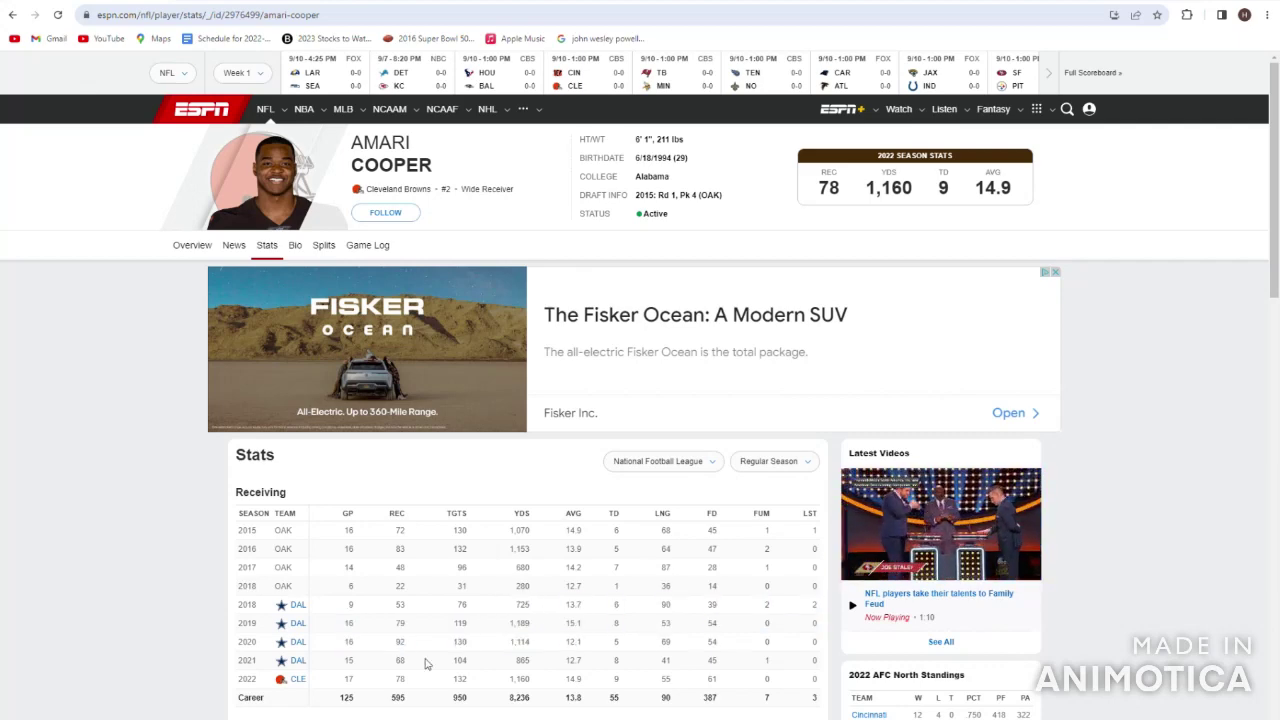
drag(393, 680, 608, 690)
click(634, 685)
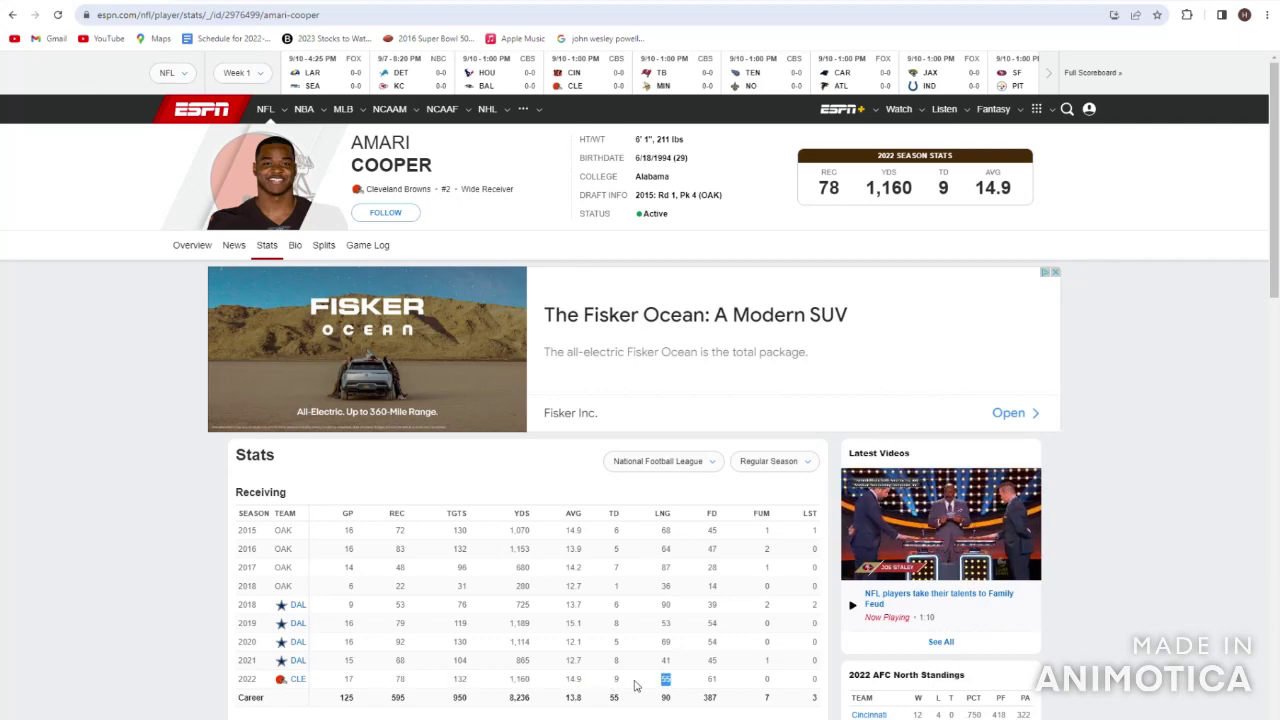
click(410, 678)
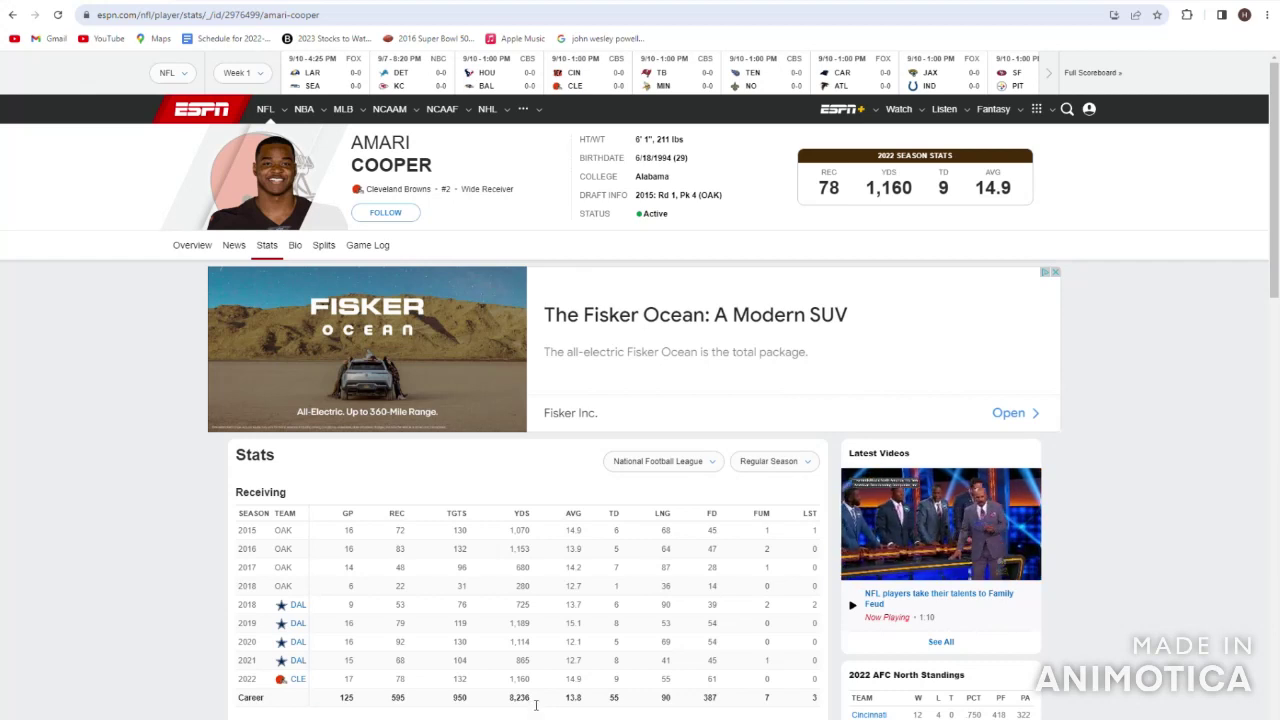
mouse_move(813, 176)
mouse_down()
mouse_move(1015, 210)
mouse_move(960, 192)
mouse_move(815, 184)
mouse_up()
click(1015, 210)
click(815, 184)
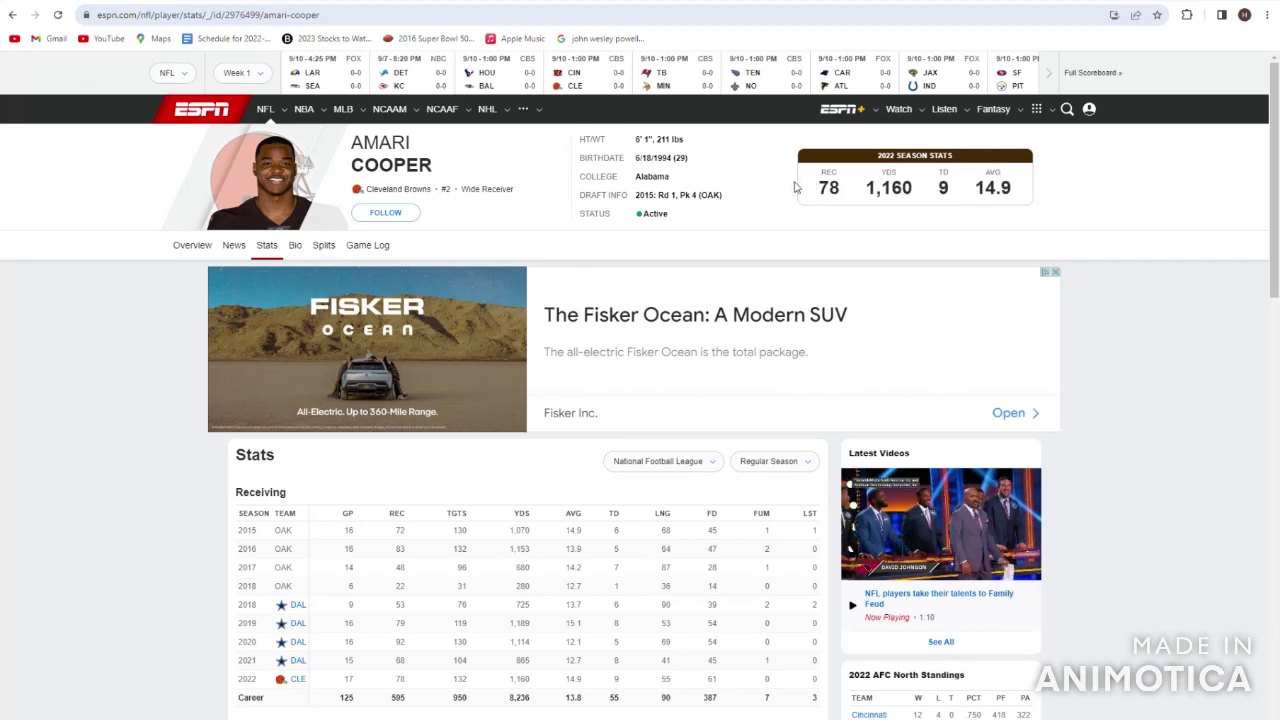
click(10, 15)
click(10, 15)
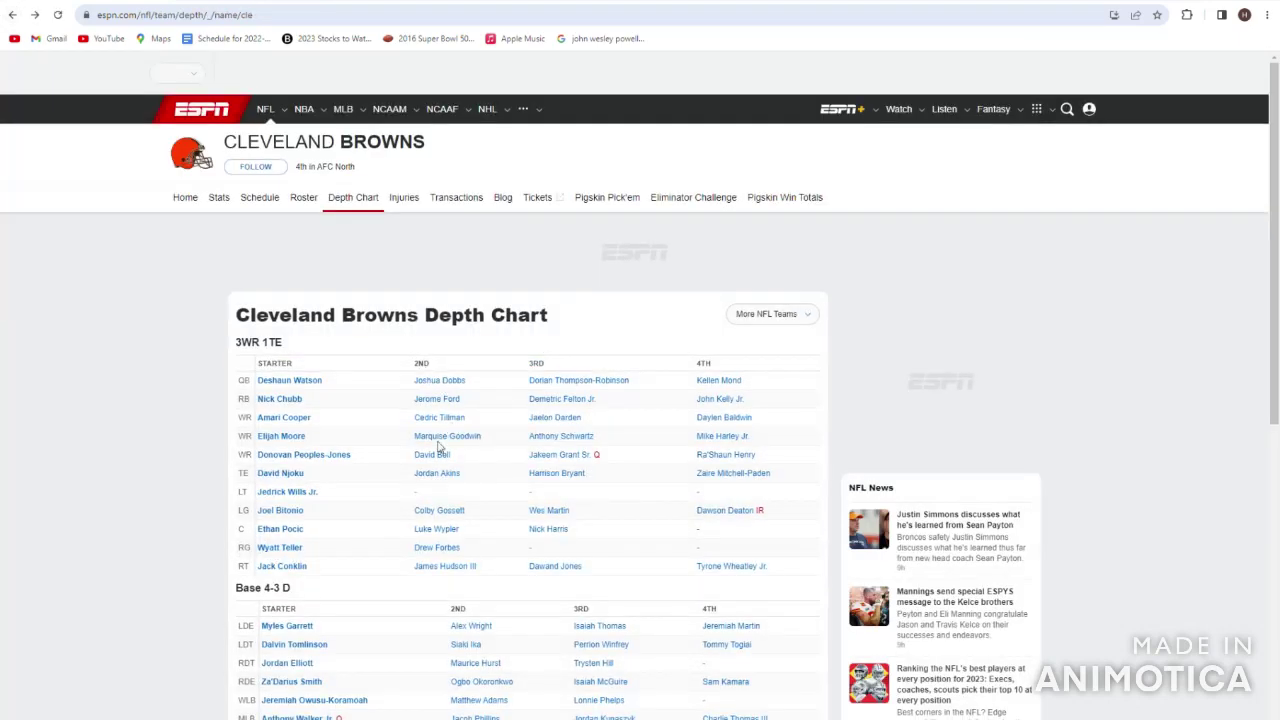
drag(366, 425, 391, 414)
click(391, 414)
drag(366, 502, 314, 521)
click(353, 523)
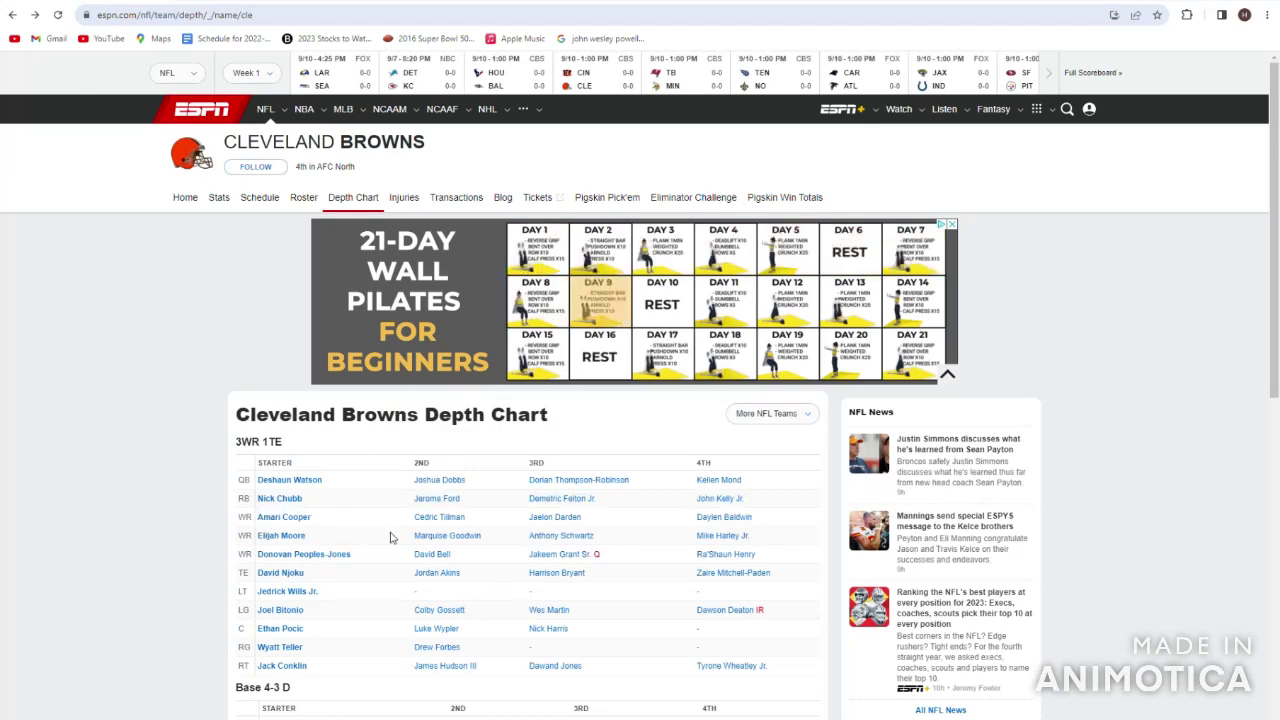
click(278, 540)
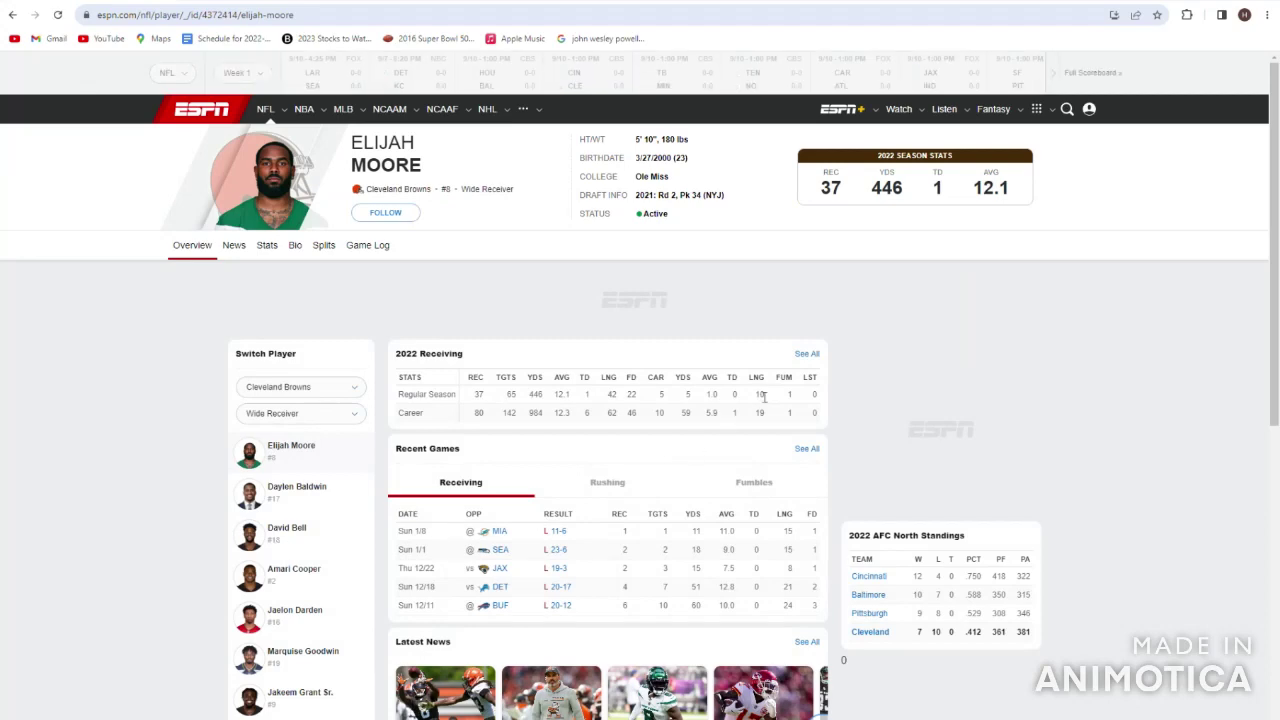
click(807, 449)
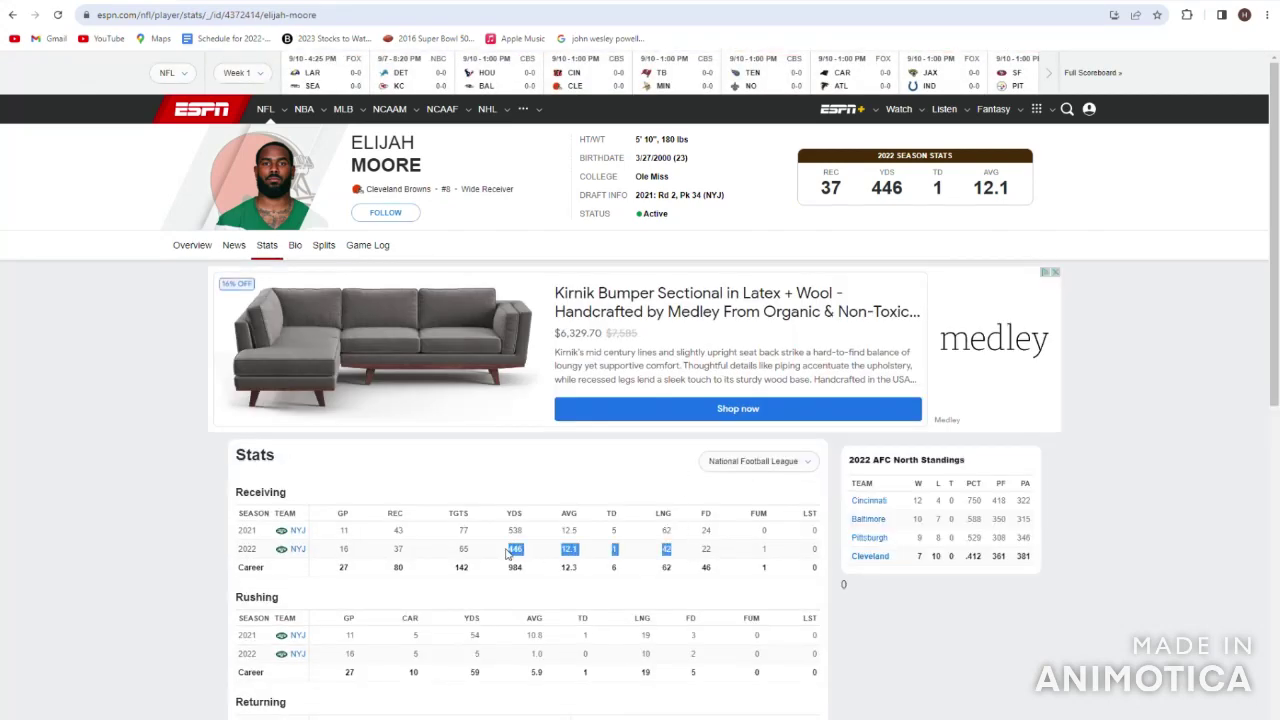
- Examine Elijah Moore's 2021 and 2022 receiving stats with the Jets
drag(615, 555, 377, 550)
click(377, 550)
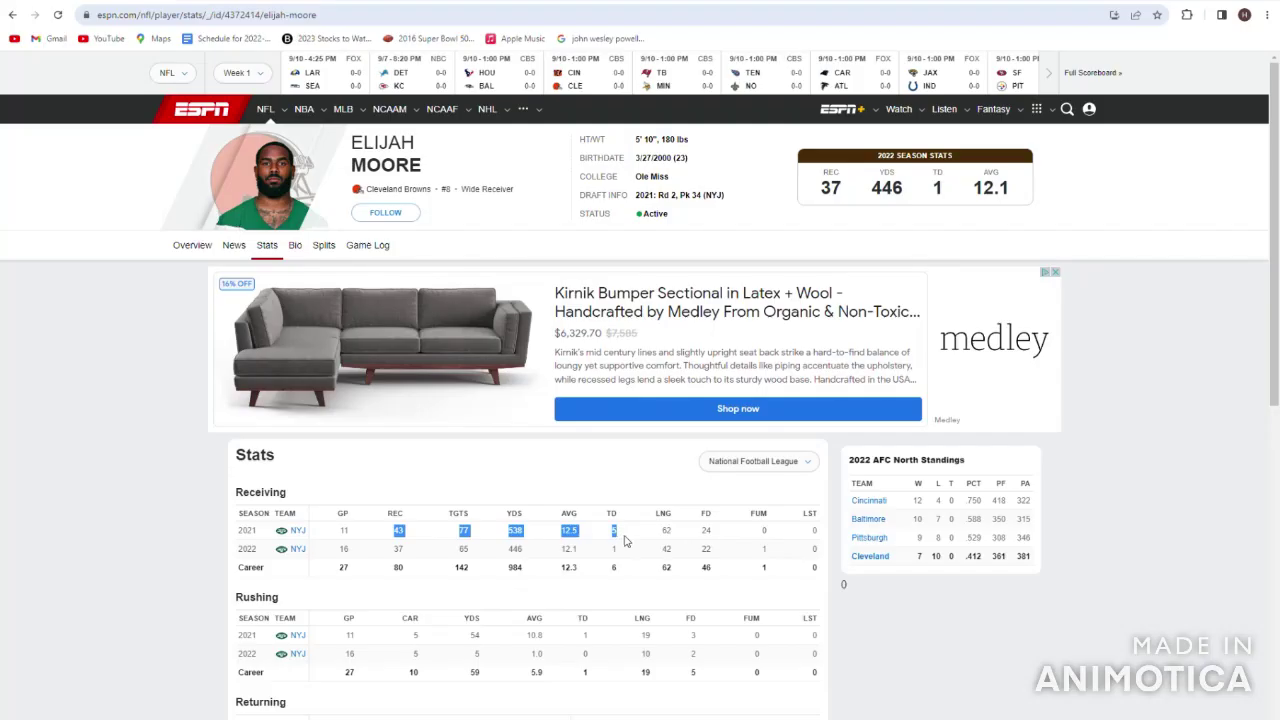
drag(672, 531, 583, 531)
drag(389, 531, 657, 585)
click(670, 575)
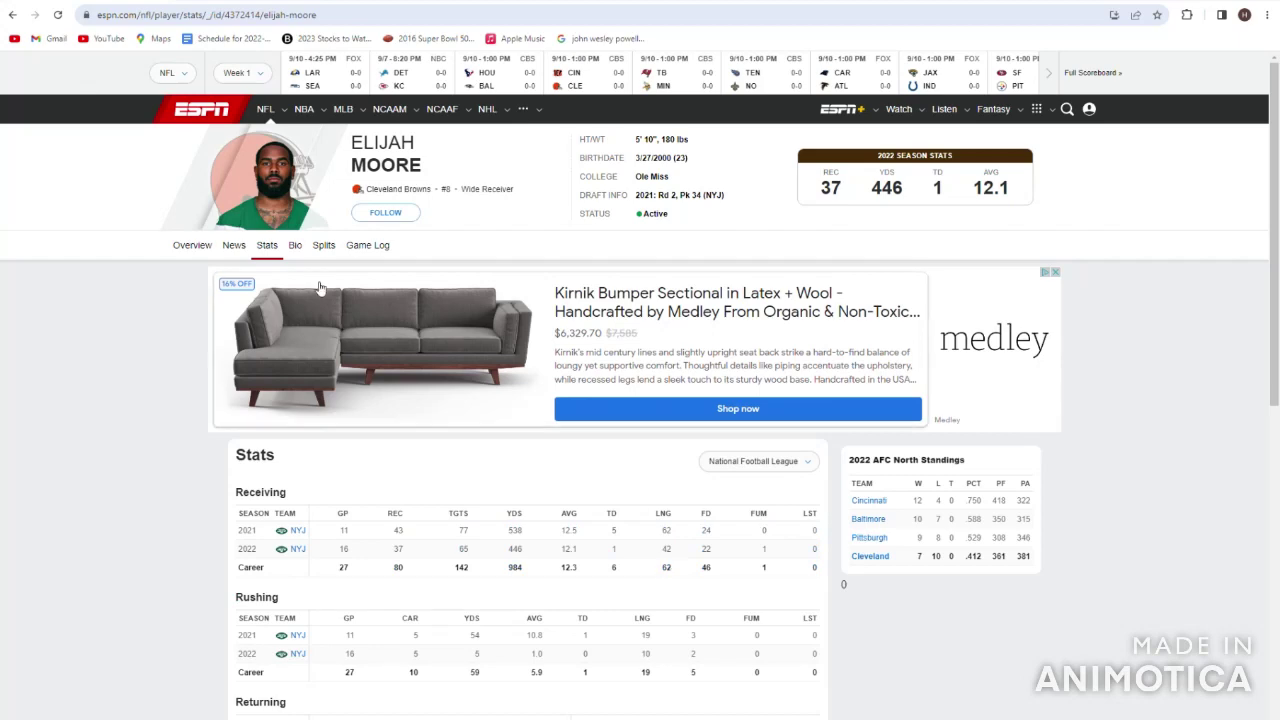
- Return to the Browns depth chart, open Donovan Peoples-Jones's full stats and review his 2022 receiving numbers
click(14, 14)
click(14, 14)
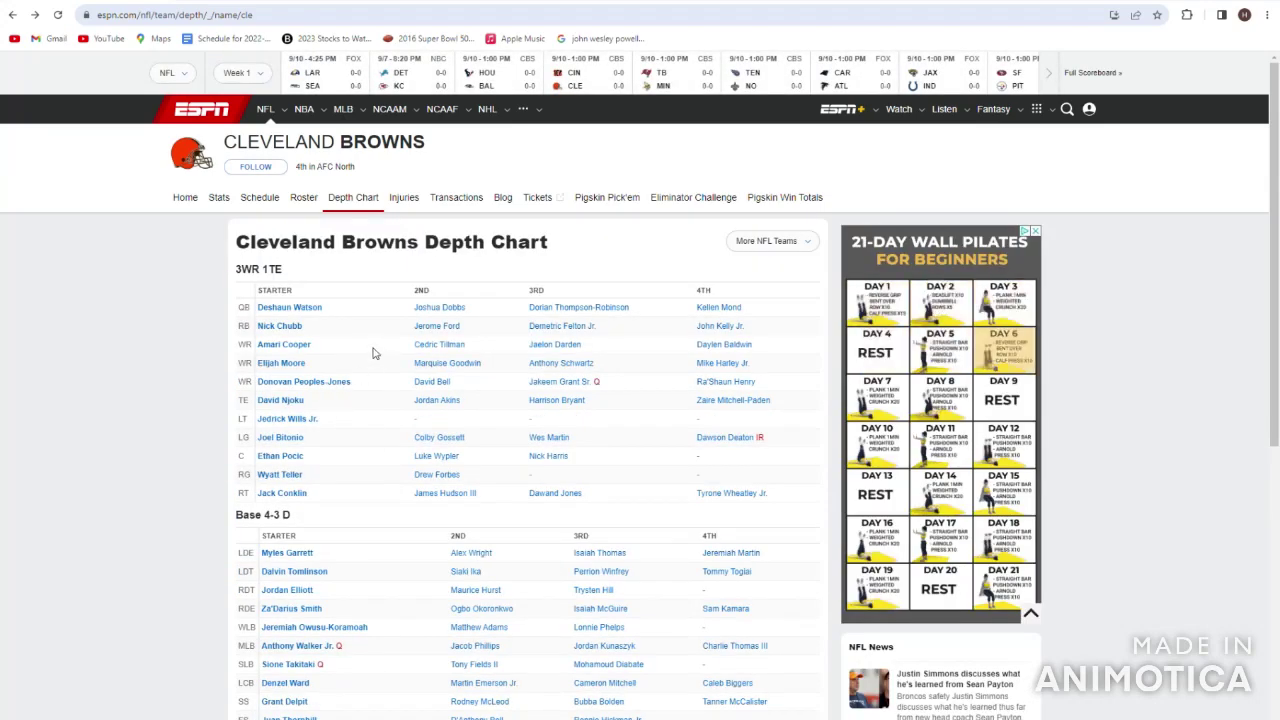
click(329, 381)
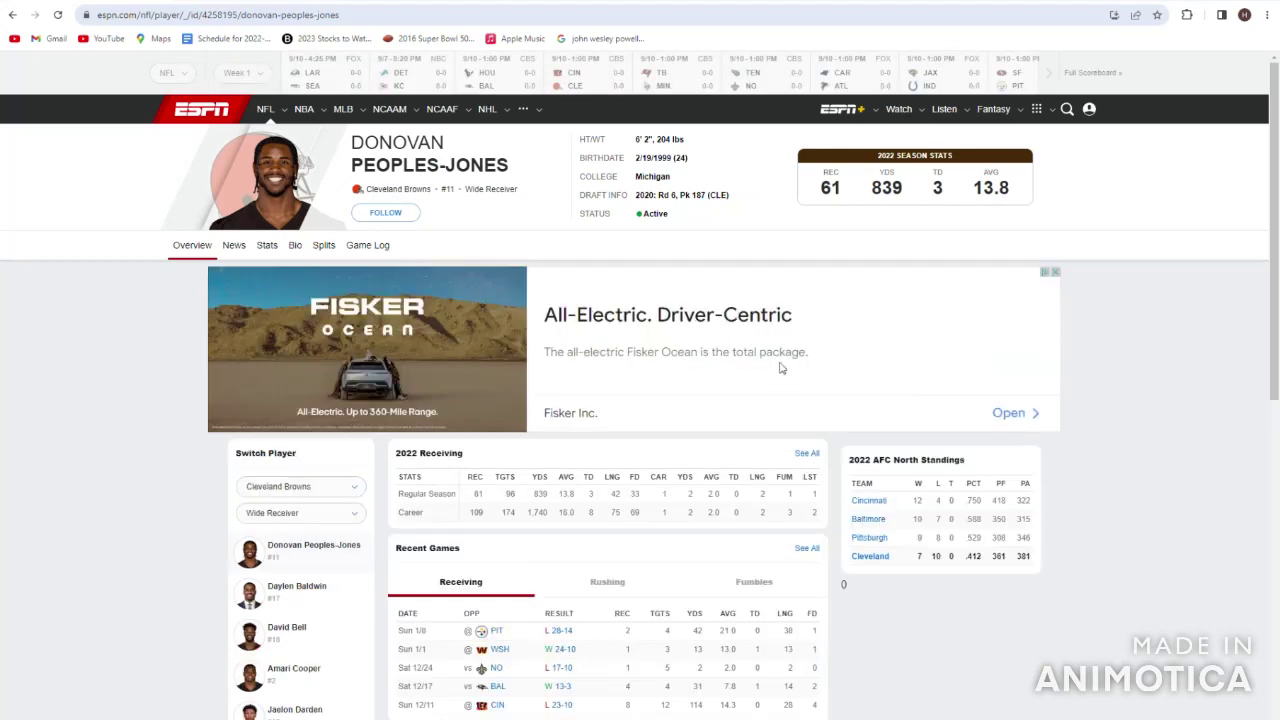
click(807, 454)
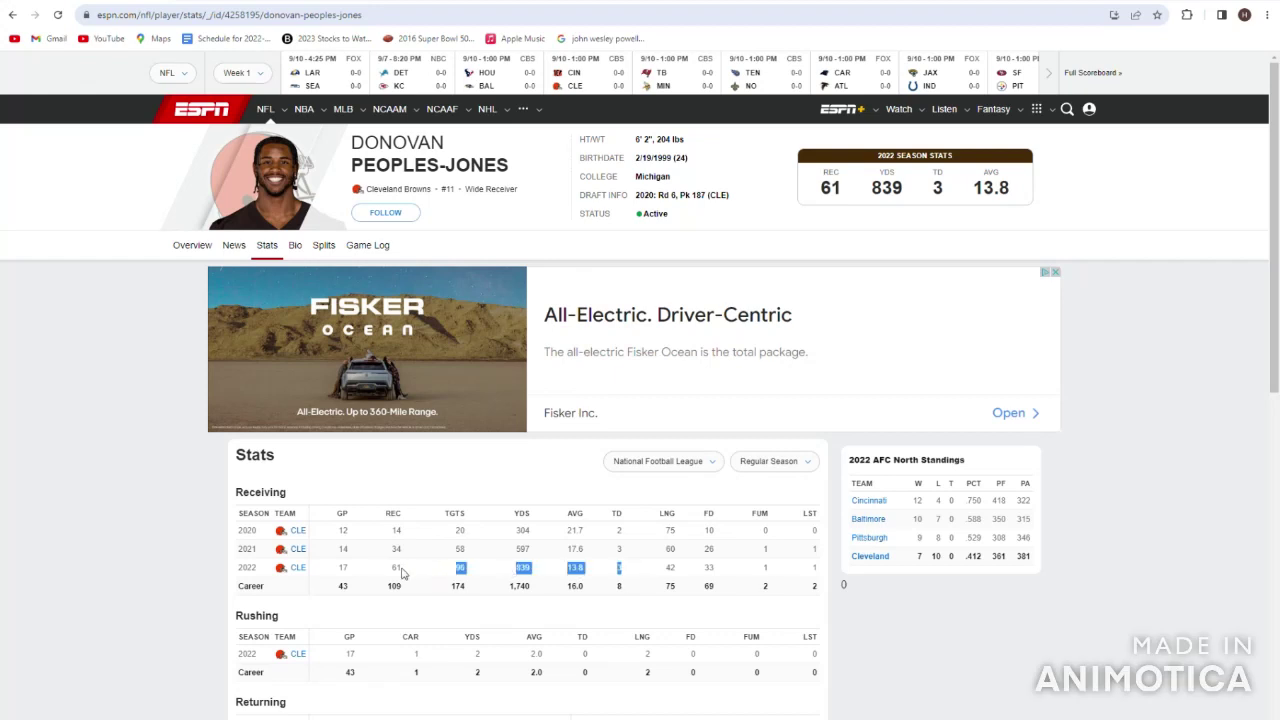
drag(376, 573, 628, 575)
click(628, 575)
click(10, 15)
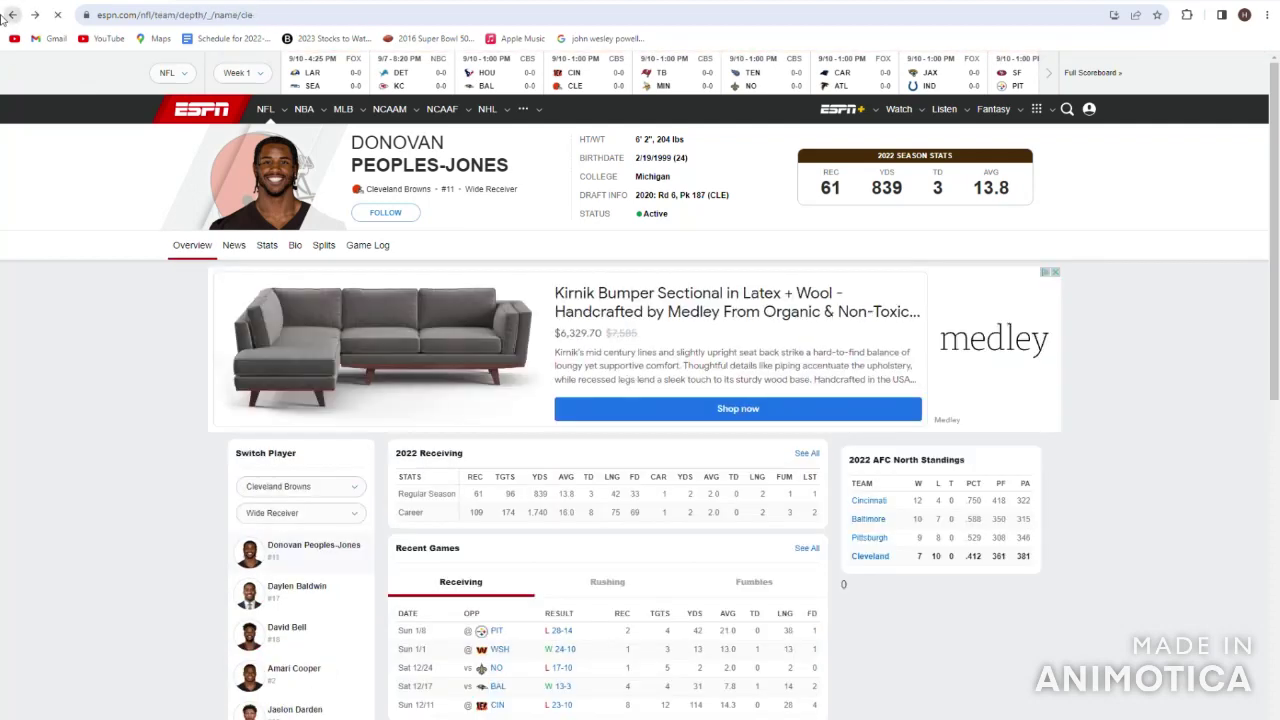
click(10, 15)
drag(354, 455, 323, 367)
click(323, 367)
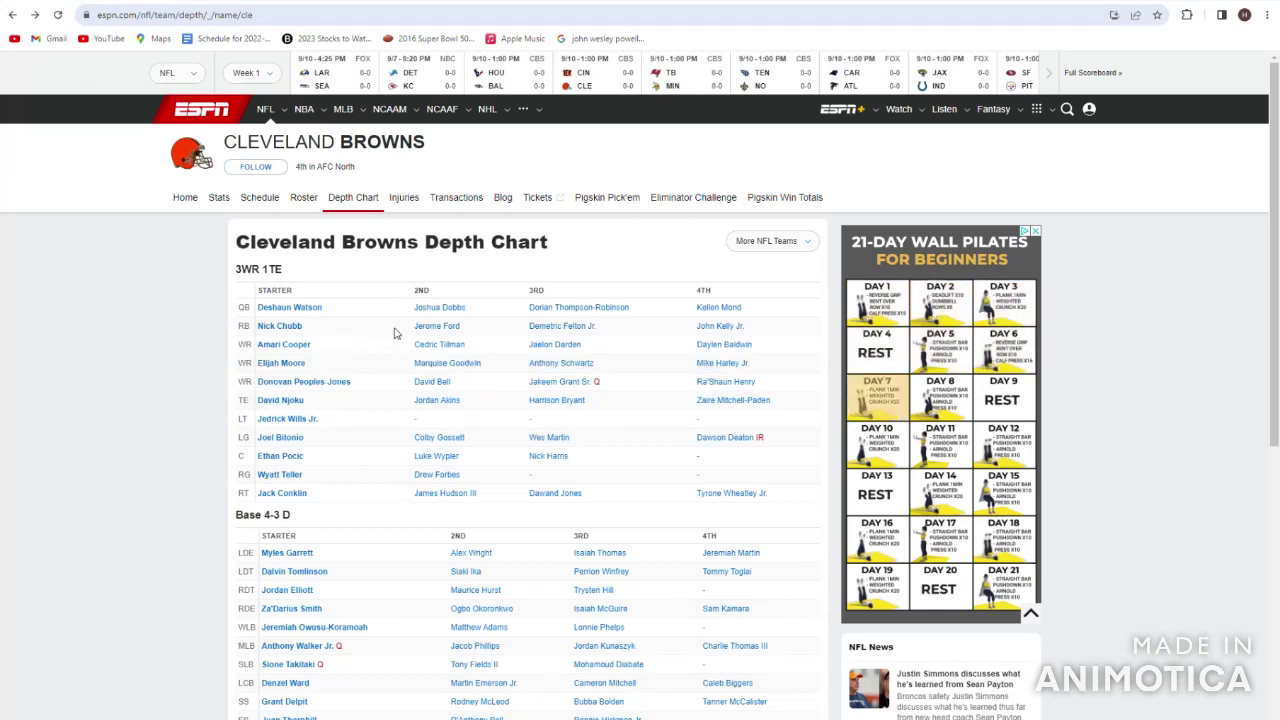
click(440, 344)
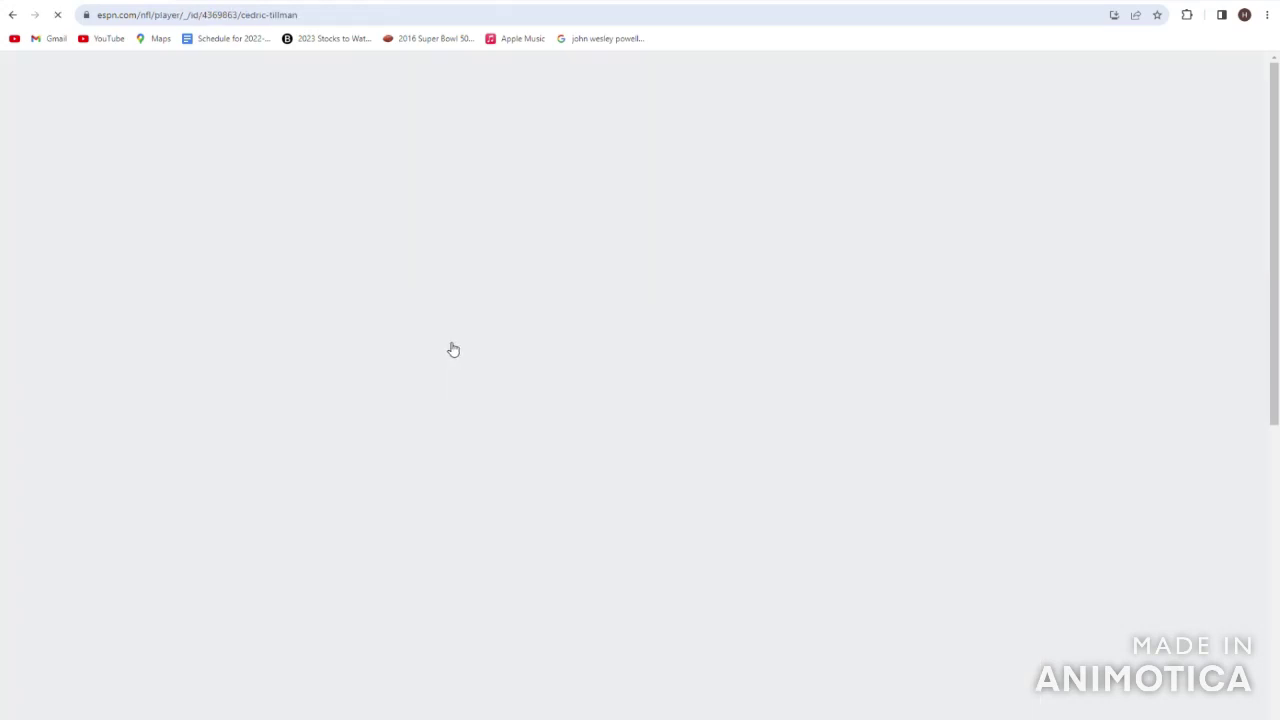
drag(634, 269, 617, 152)
click(743, 186)
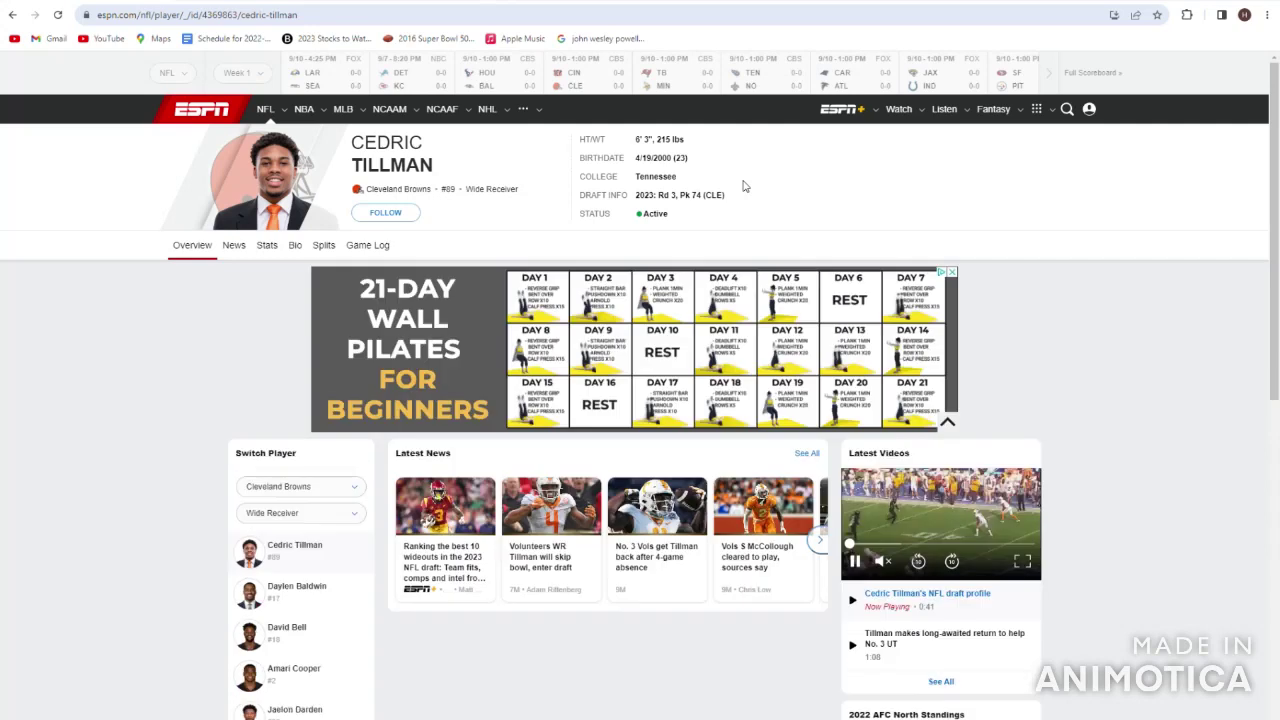
- Finish reviewing Cedric Tillman's draft info, return to the Browns depth chart and open backup receiver Marquise Goodwin's full stats
mouse_move(760, 220)
mouse_down()
mouse_move(531, 186)
mouse_move(606, 176)
mouse_move(737, 227)
mouse_up()
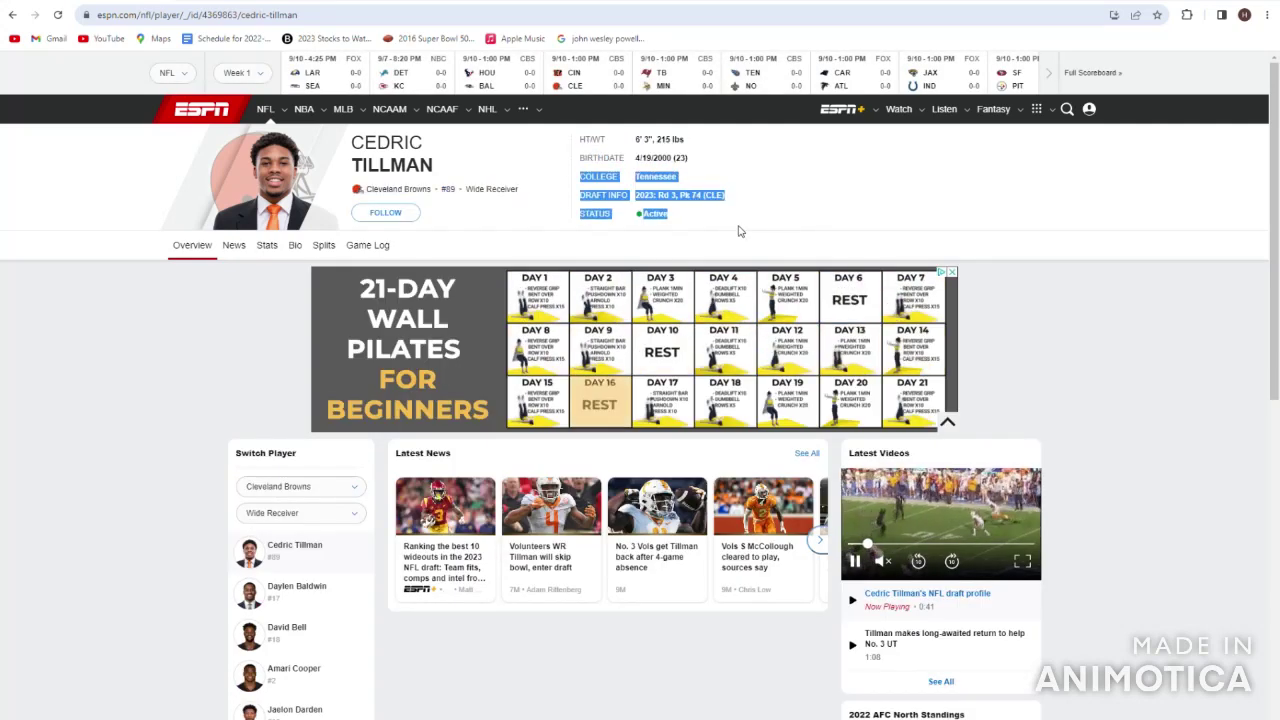
click(738, 227)
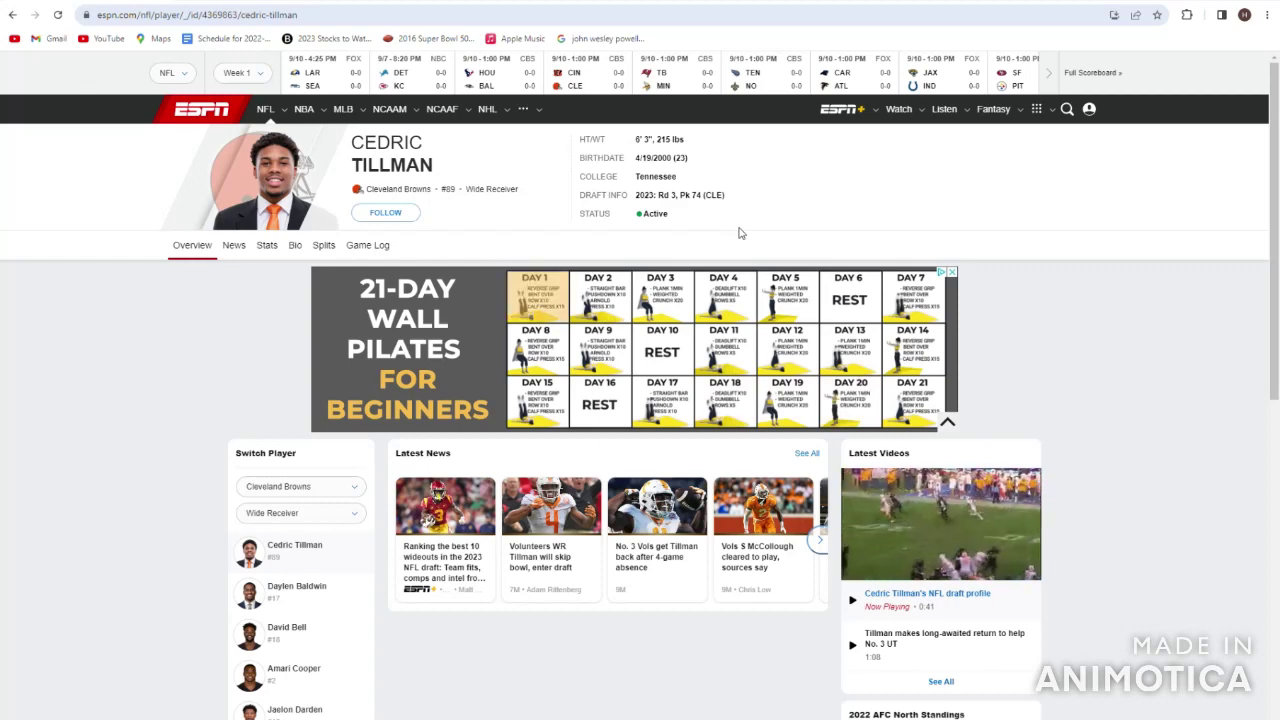
click(12, 14)
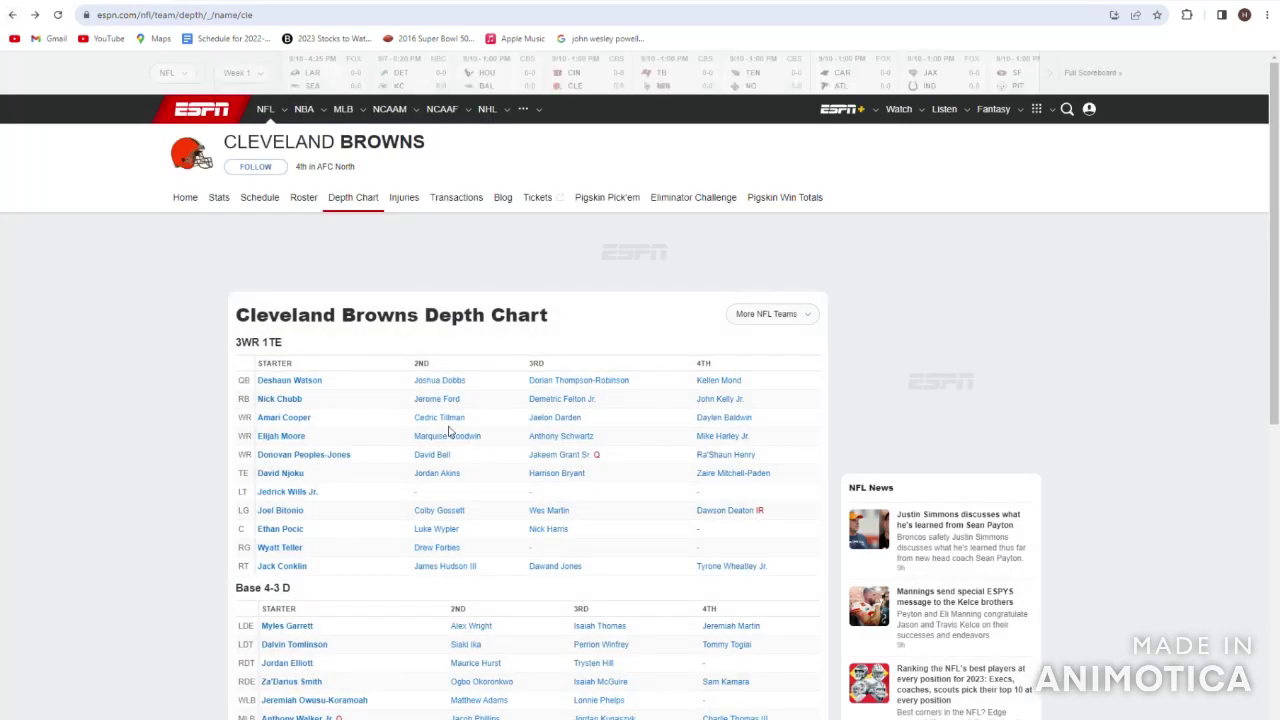
drag(395, 351, 486, 373)
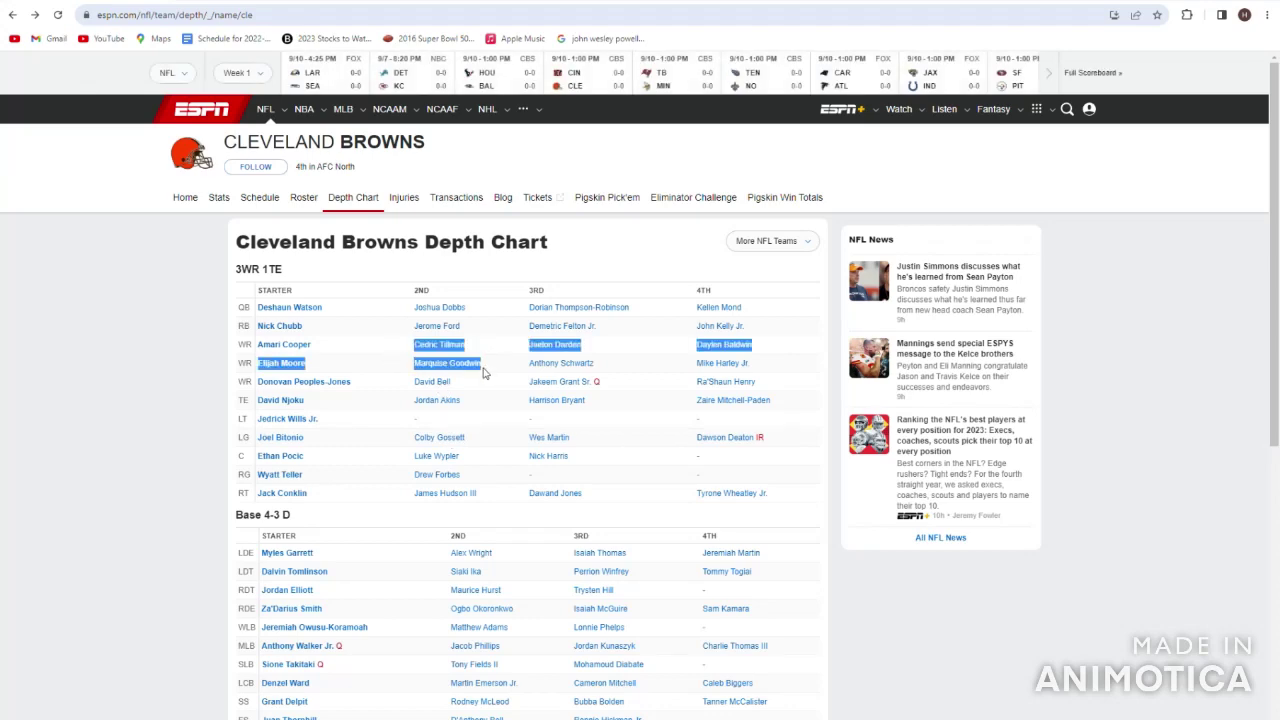
click(478, 372)
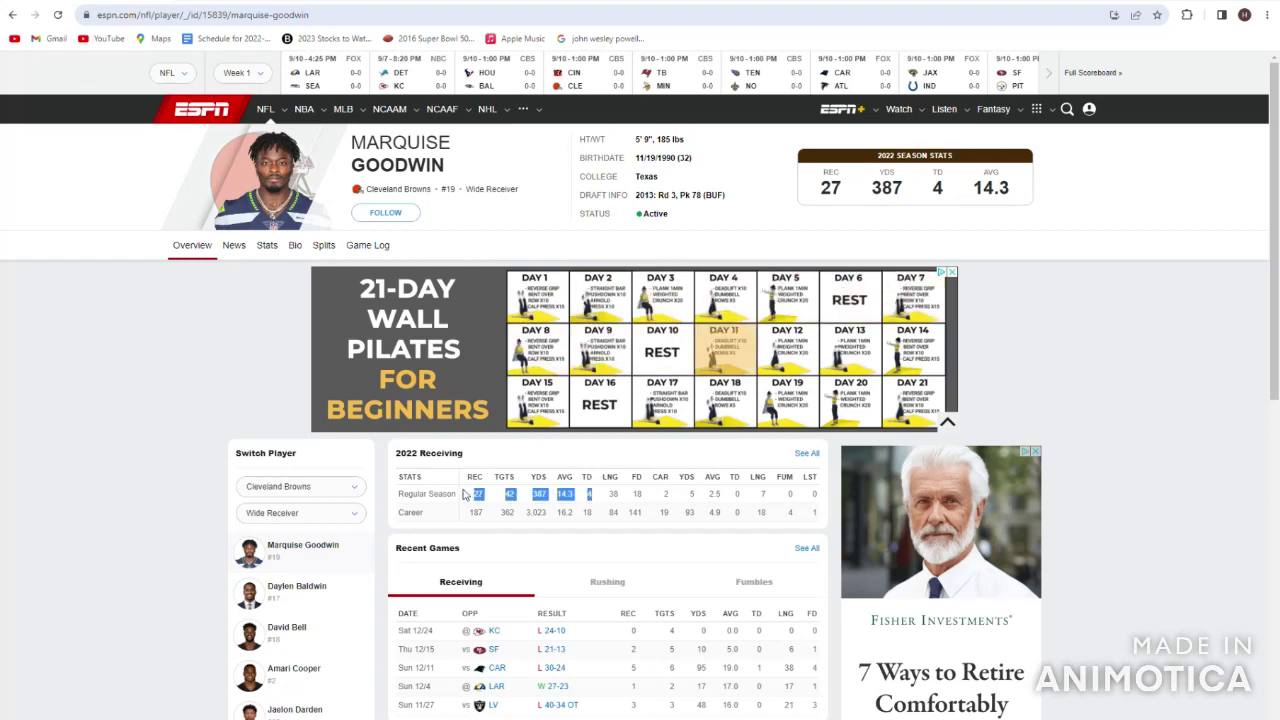
click(807, 454)
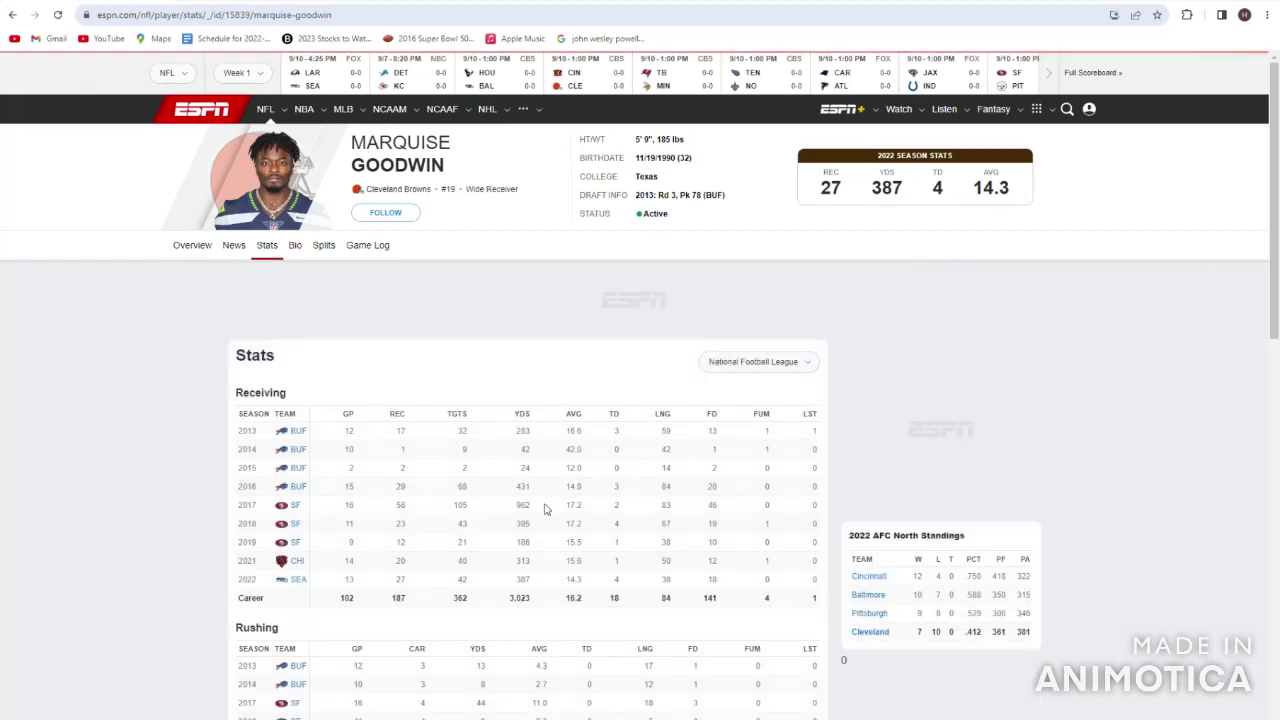
- Examine Marquise Goodwin's season-by-season and career receiving stats, especially 2021 with Chicago and 2022 with Seattle
scroll(580, 630, down, 1)
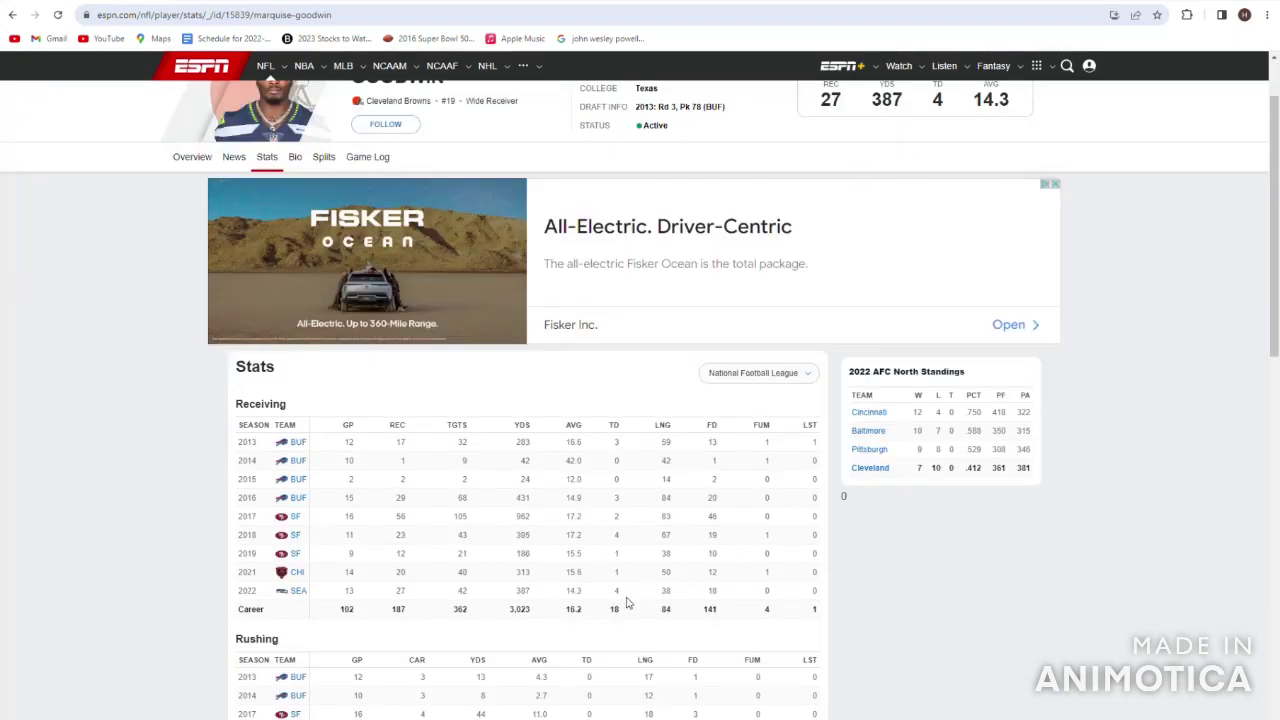
drag(627, 598, 506, 572)
click(505, 574)
scroll(617, 529, up, 1)
click(12, 15)
click(12, 15)
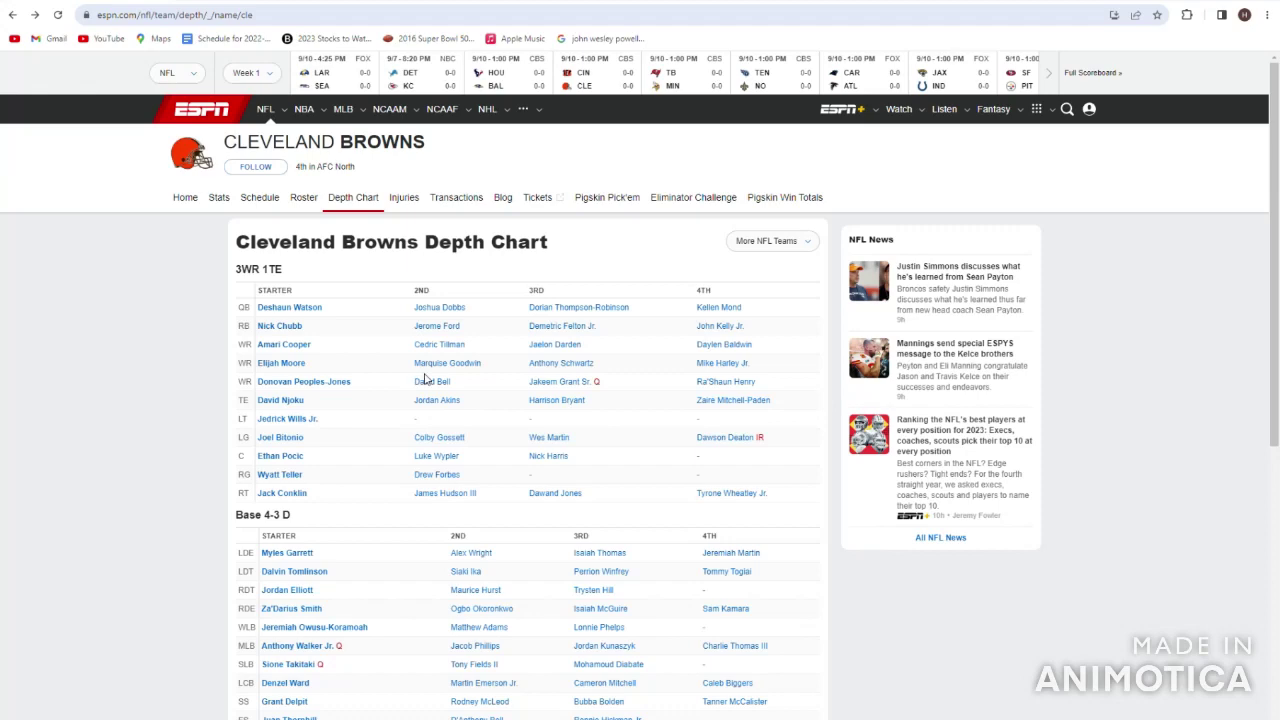
click(433, 382)
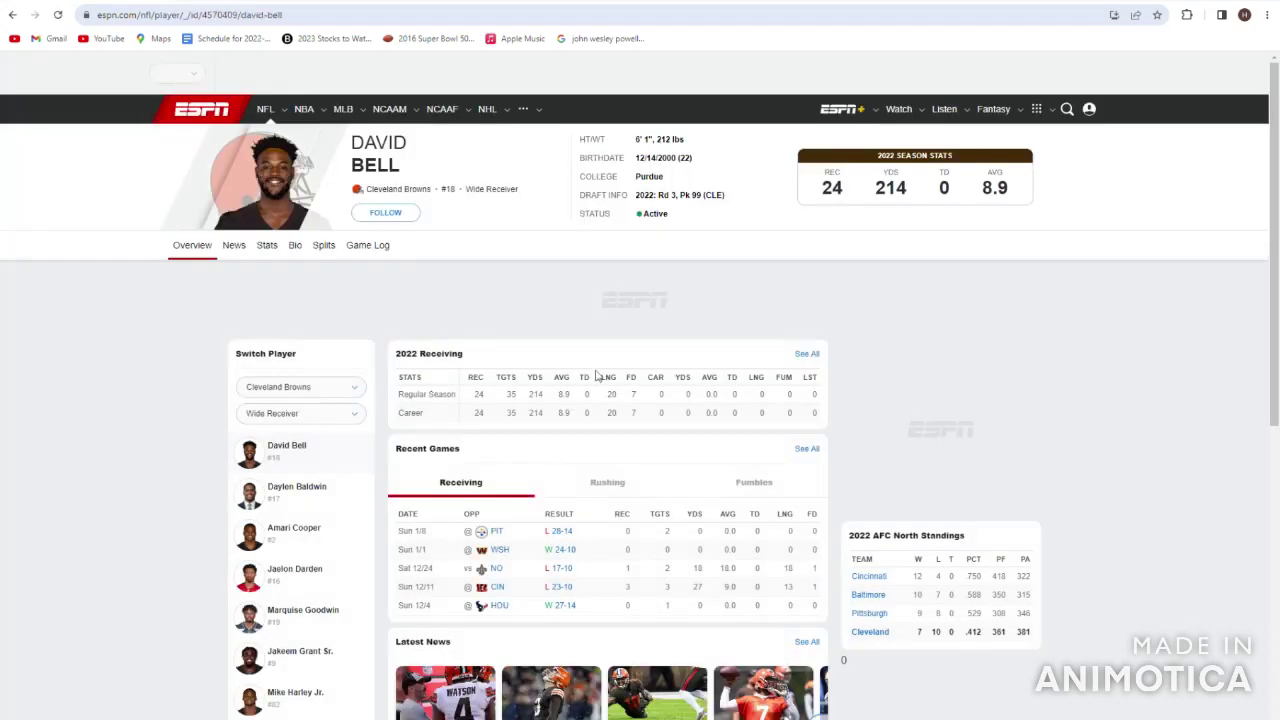
drag(637, 393, 543, 496)
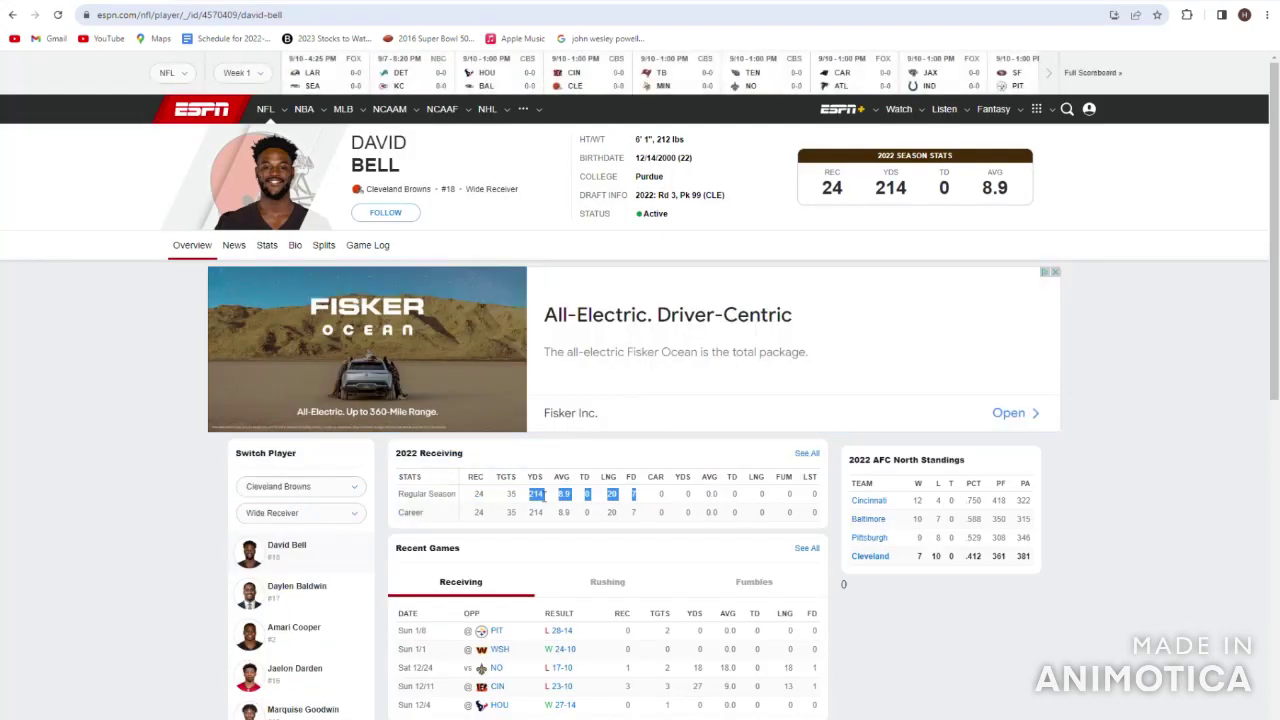
click(10, 15)
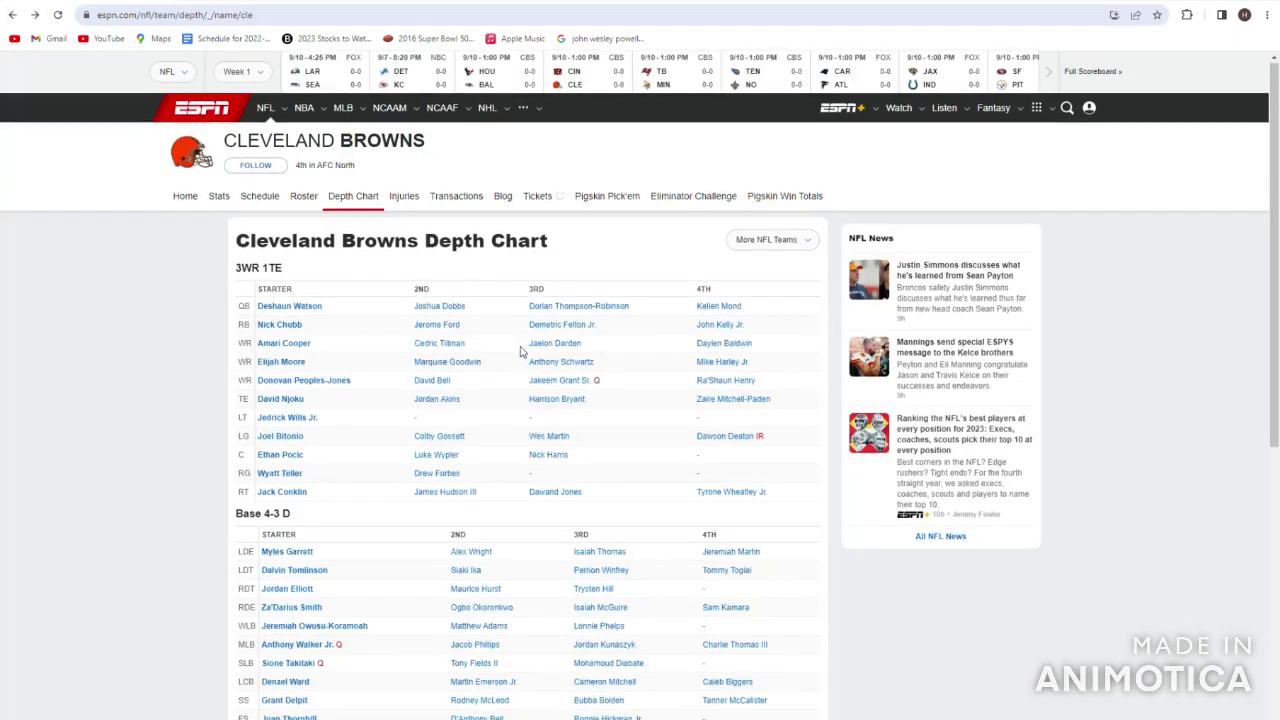
scroll(521, 349, down, 5)
scroll(517, 390, up, 5)
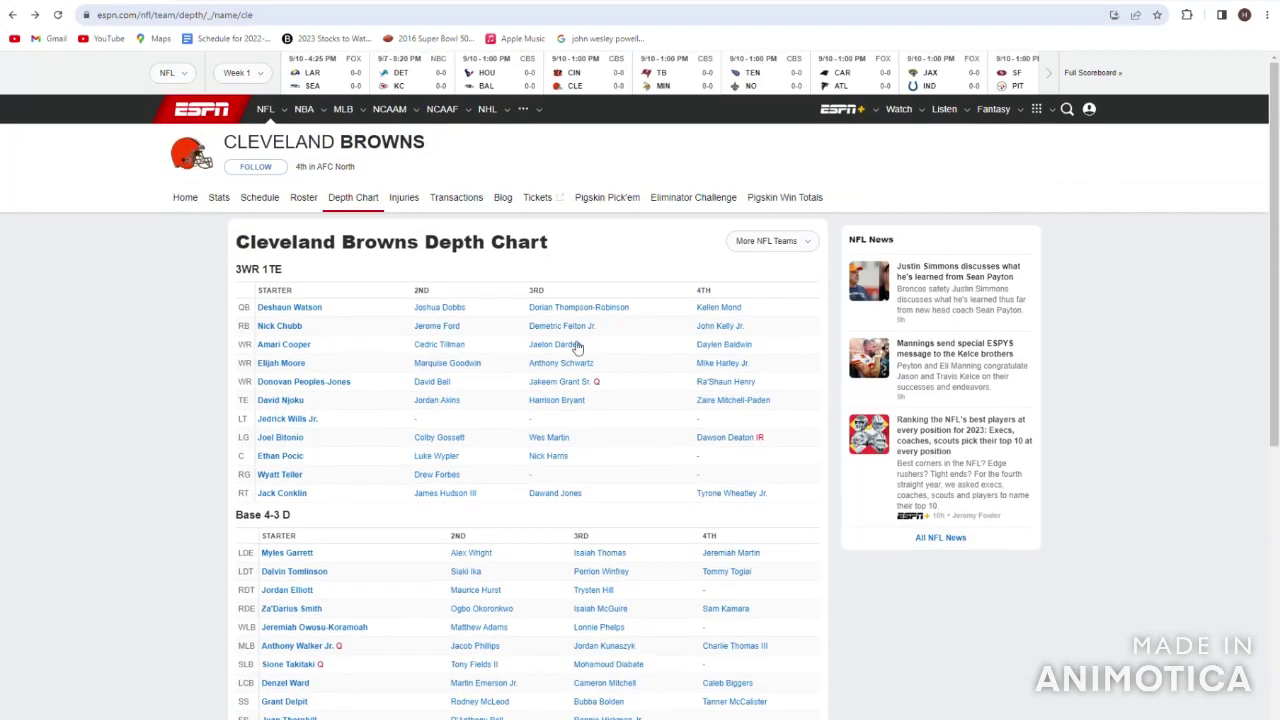
click(570, 348)
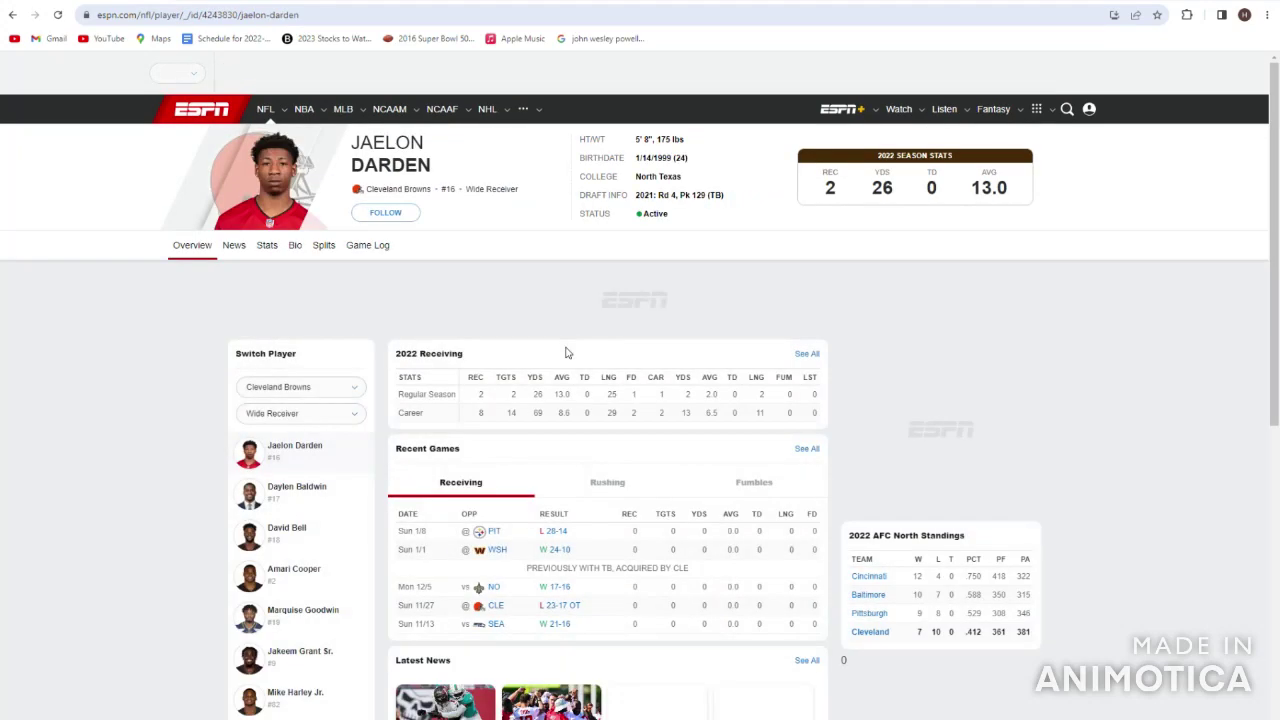
- Return to the Browns depth chart, open Anthony Schwartz's full stats and review his receiving and rushing numbers
click(13, 15)
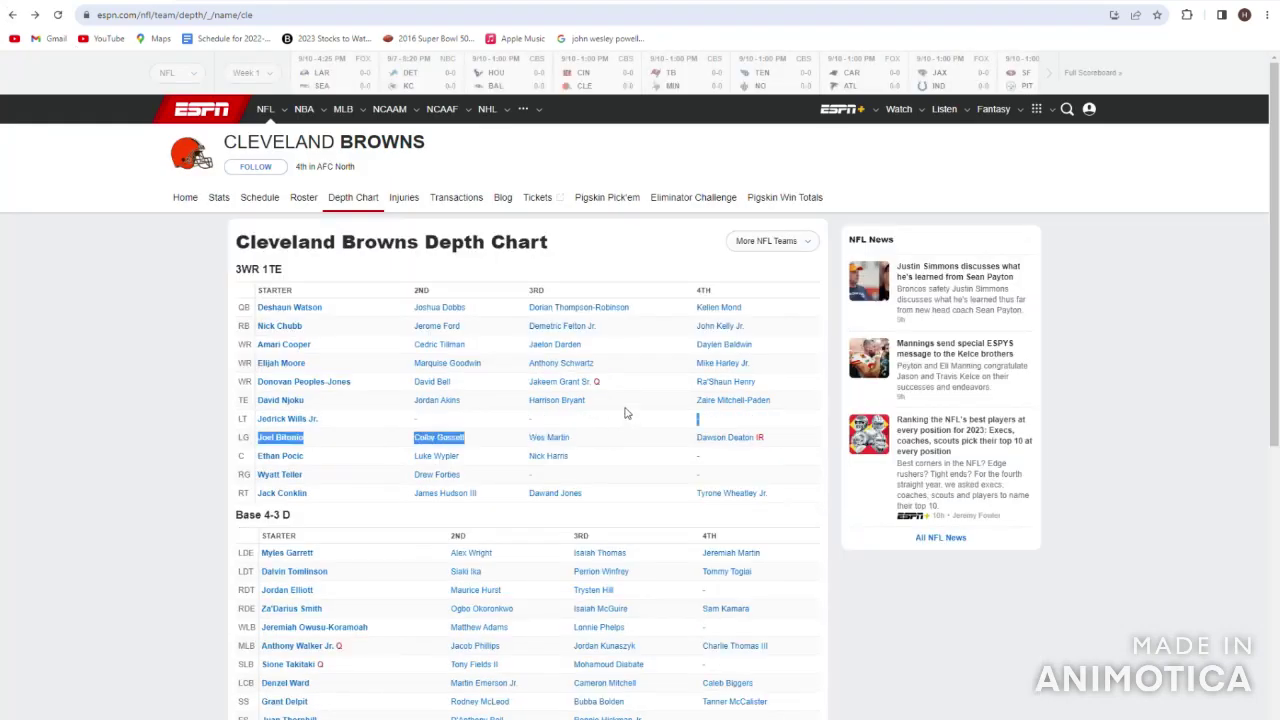
drag(533, 369, 614, 370)
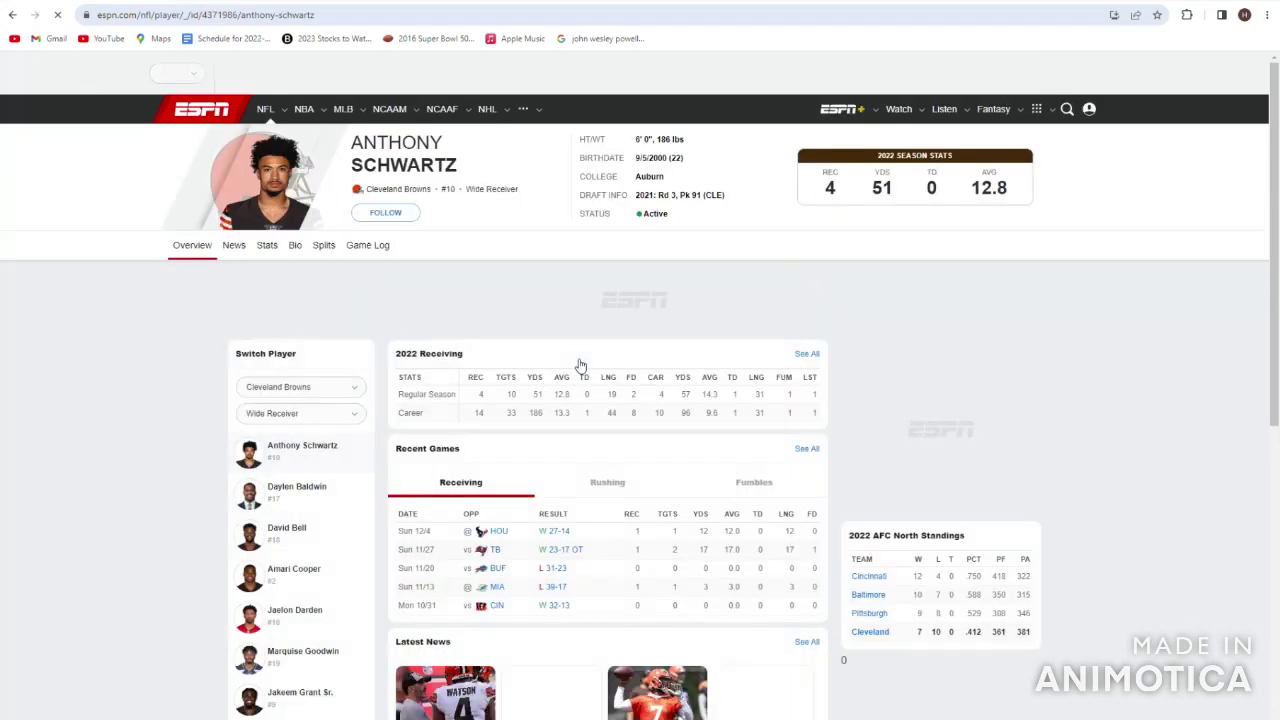
click(807, 453)
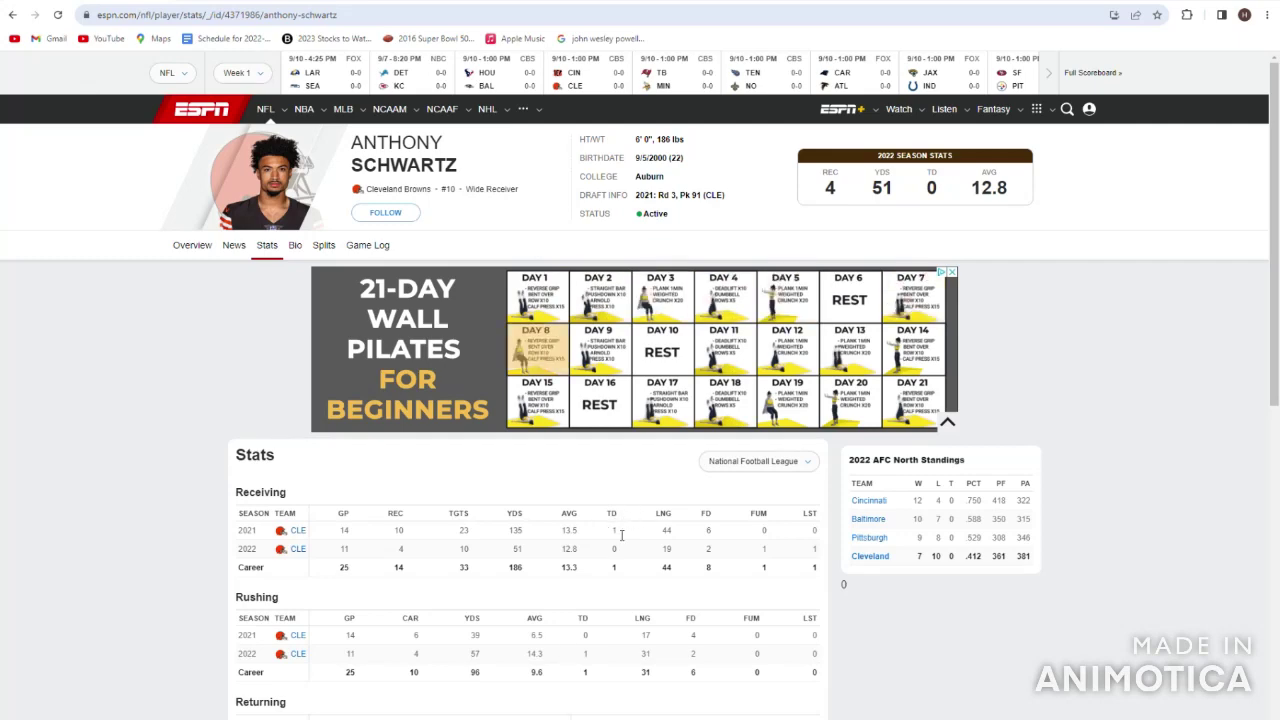
scroll(557, 623, down, 2)
scroll(548, 628, up, 2)
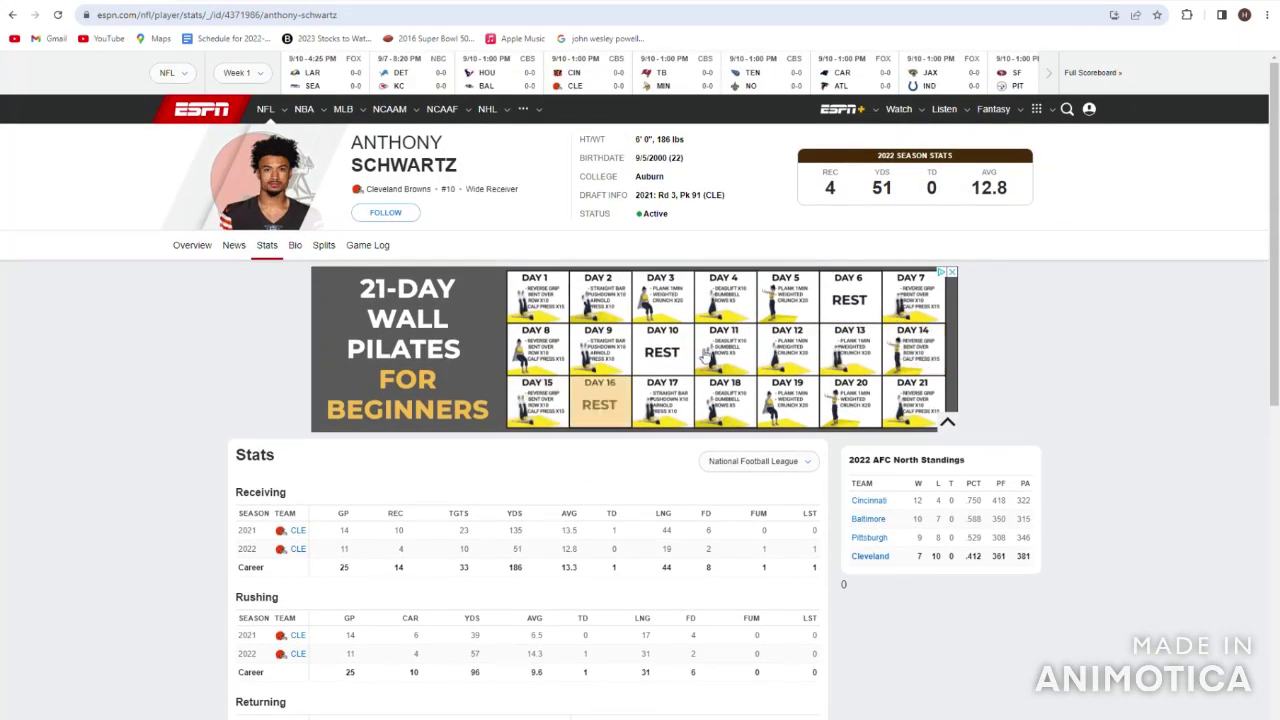
drag(612, 252, 1054, 209)
click(950, 236)
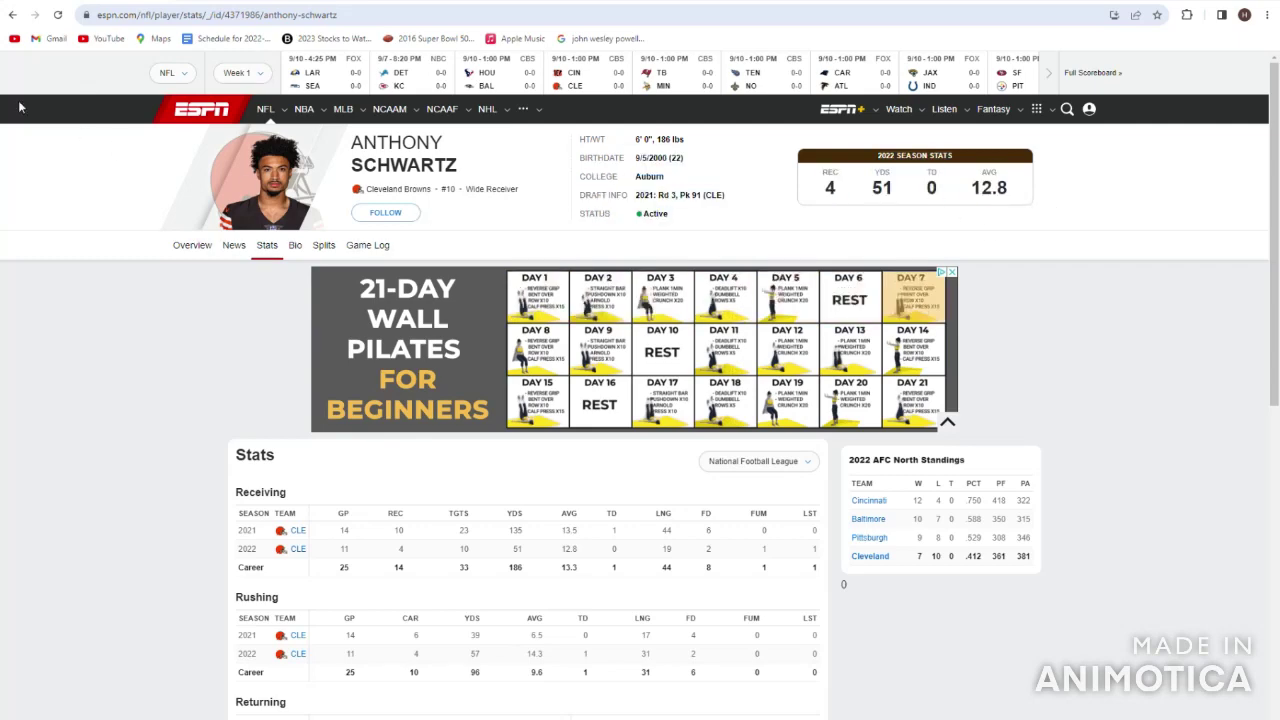
- Return to the Browns depth chart and look over the third-string wide receivers
click(13, 15)
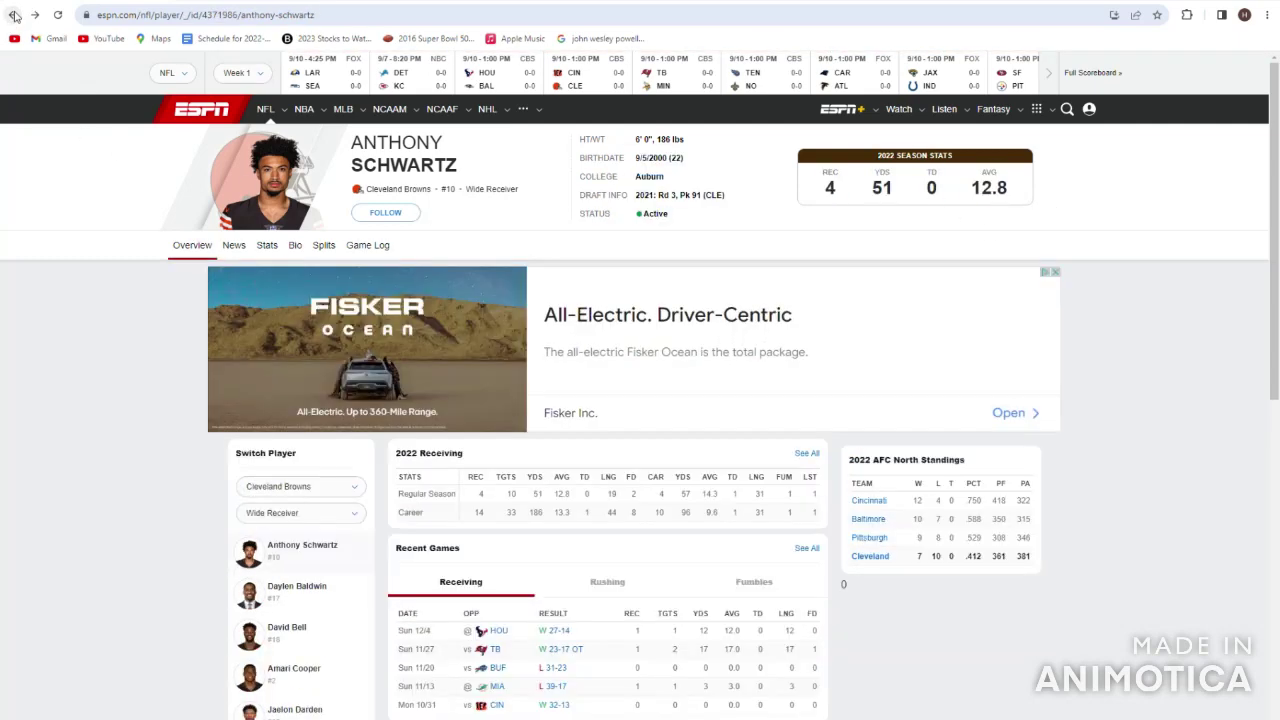
click(13, 15)
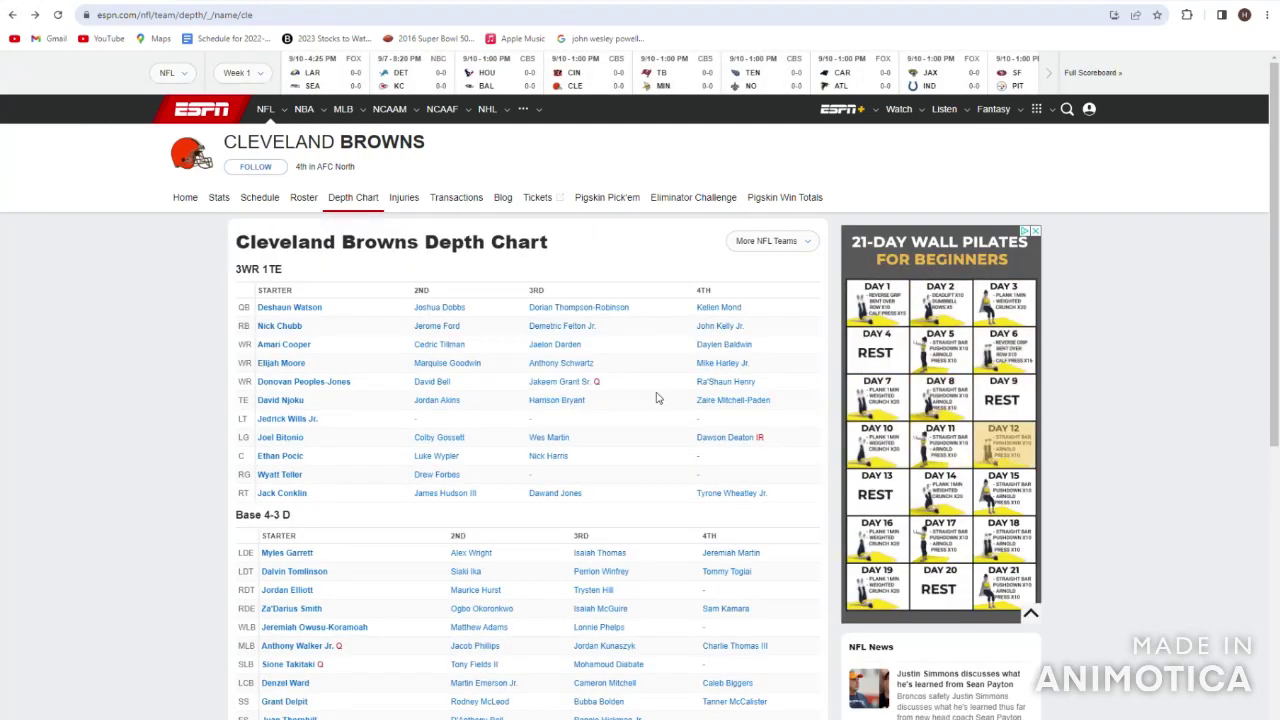
drag(608, 376, 517, 366)
click(517, 366)
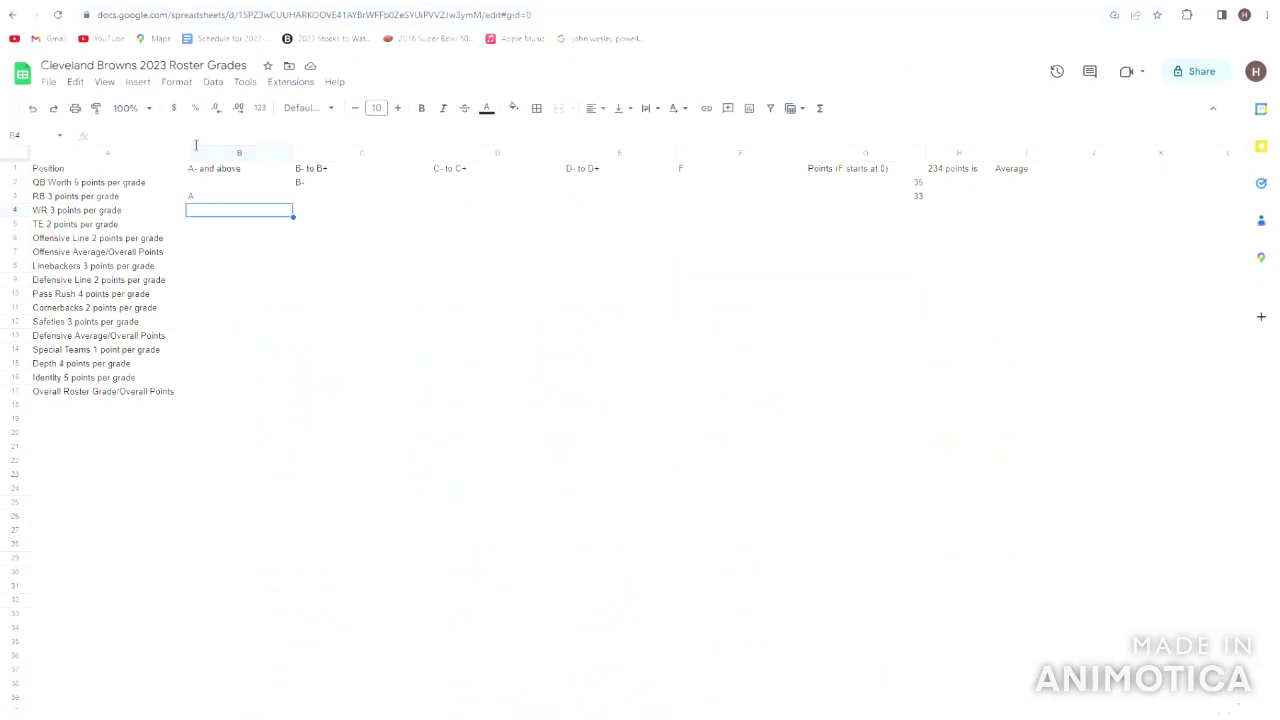
- Switch to the Google Sheets scorecard and enter B+ for the WR row in the B- to B+ column
key(Right)
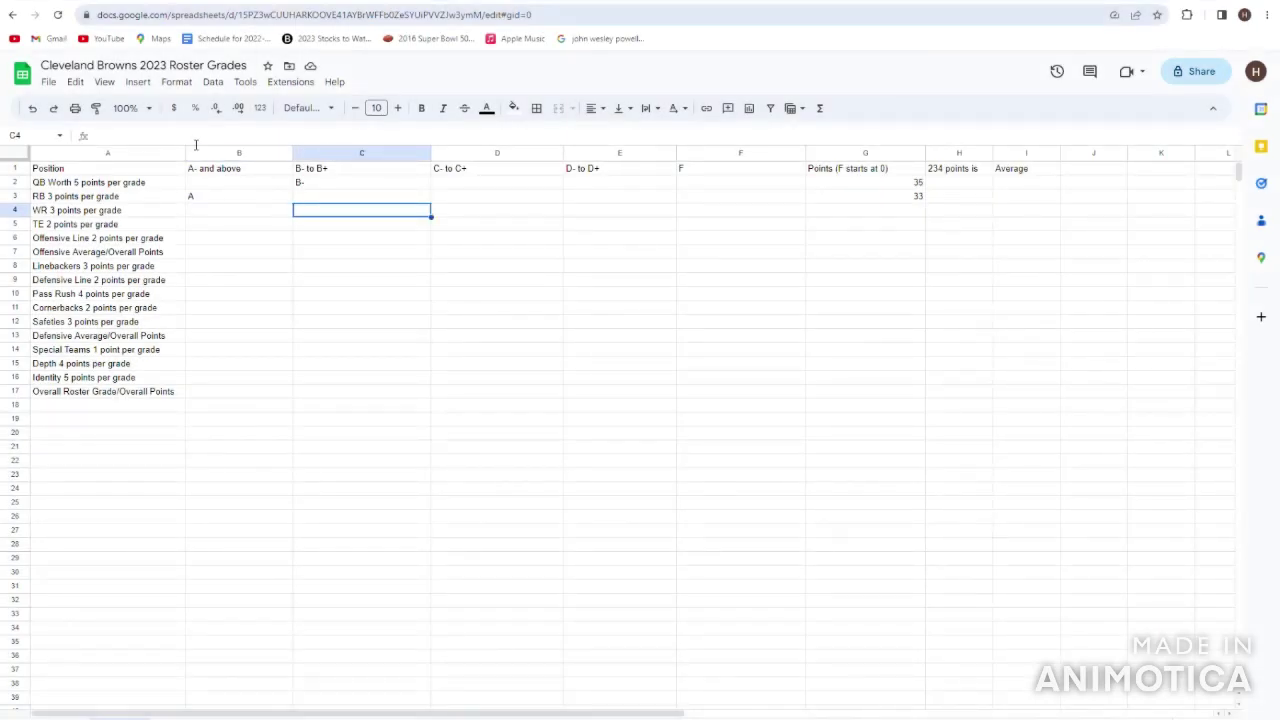
text(B)
key(Return)
key(Left)
key(Left)
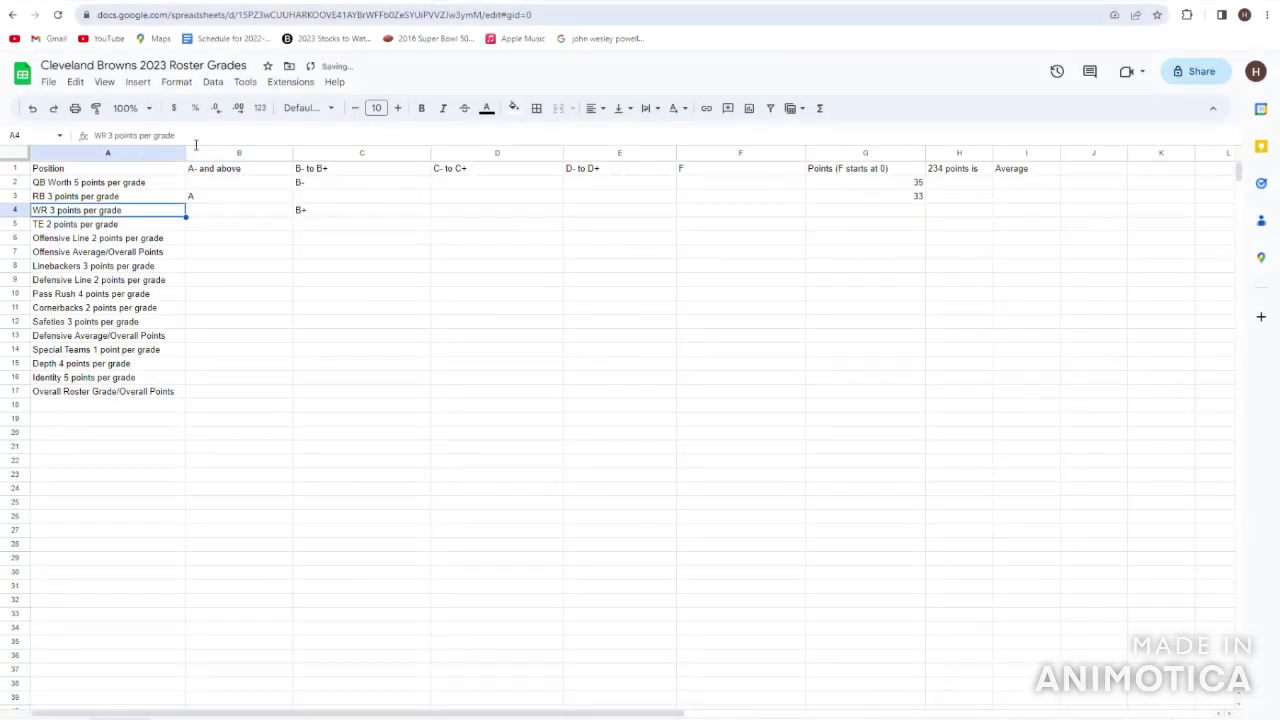
key(Right)
key(Right)
key(Left)
key(Left)
key(Right)
key(Right)
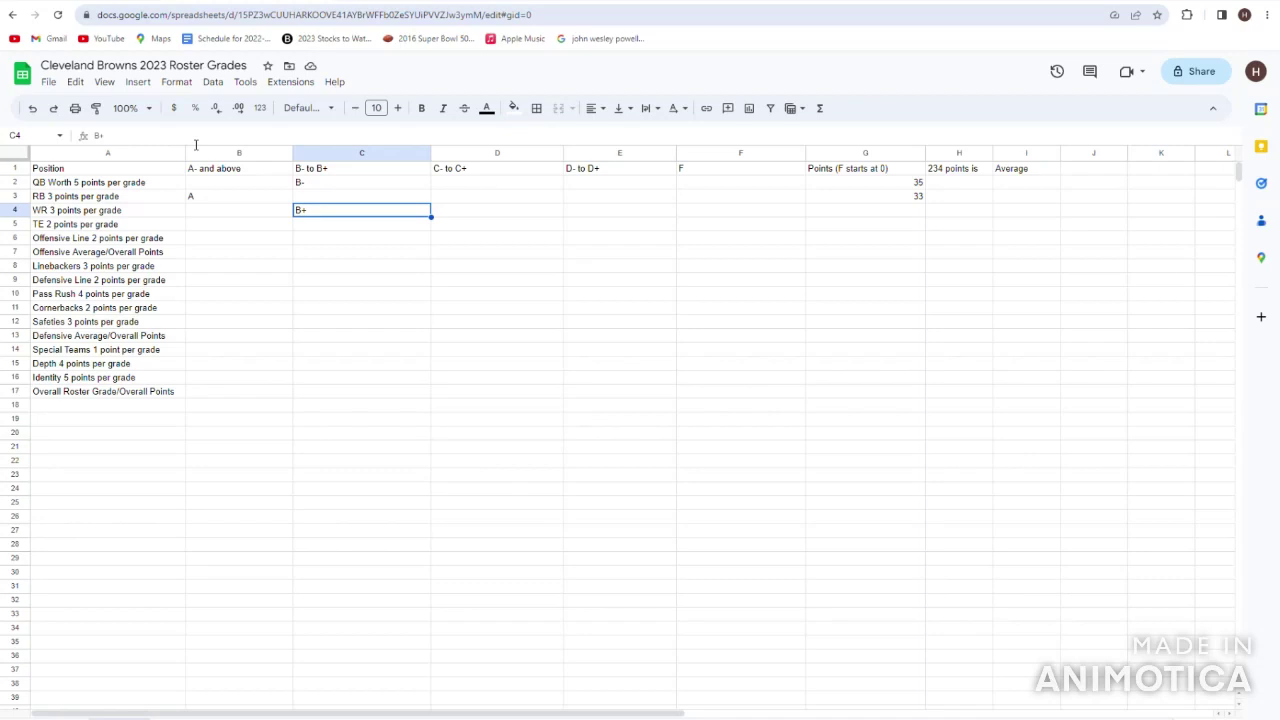
key(Left)
key(Left)
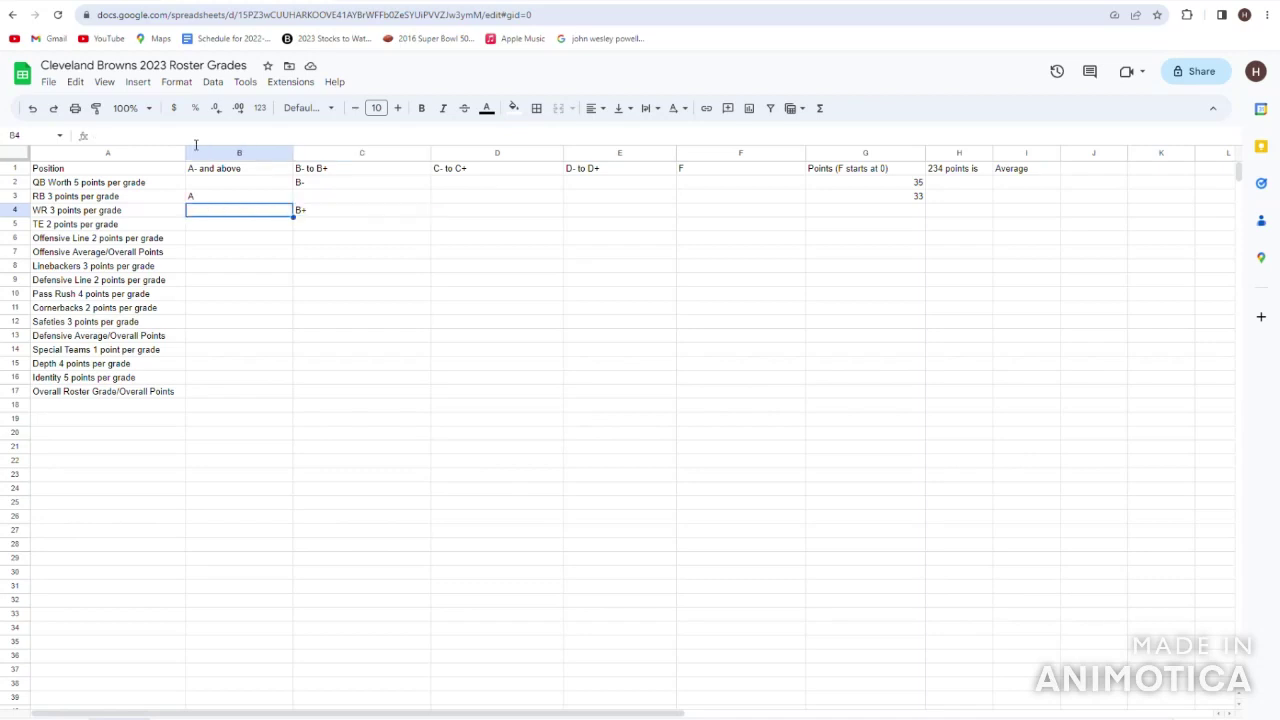
key(Right)
key(Right)
key(Left)
key(Left)
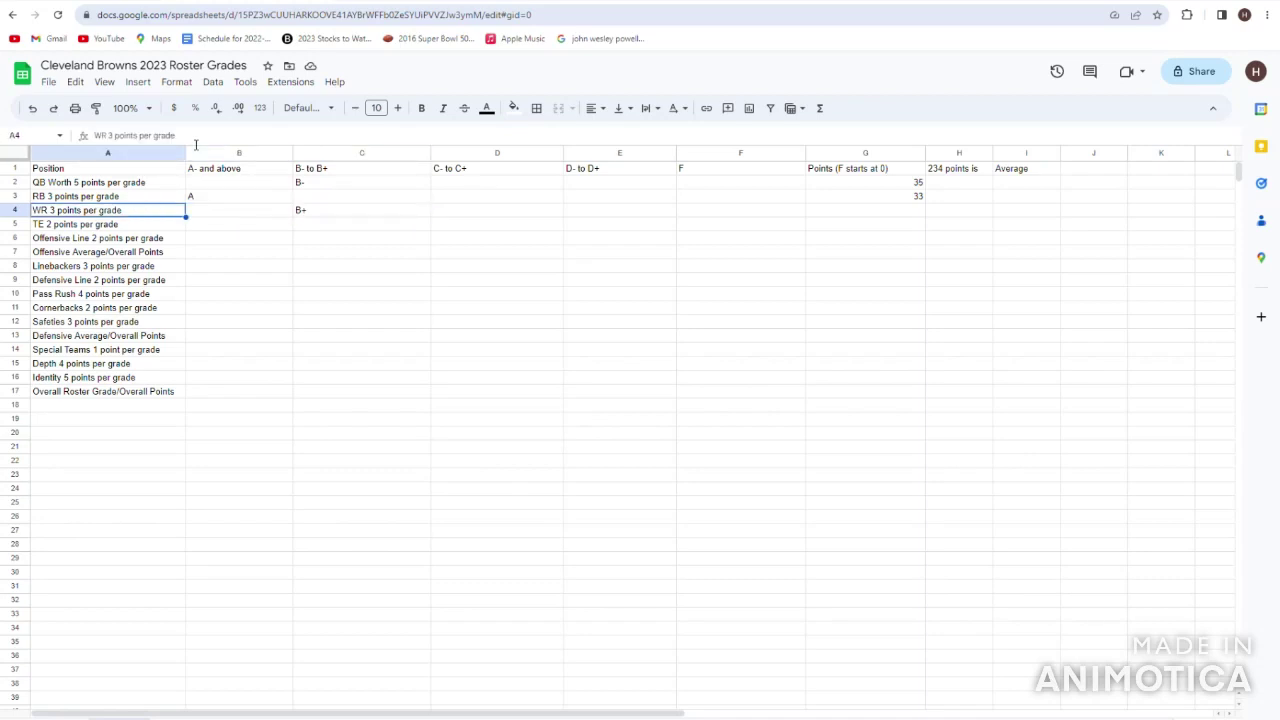
key(Right)
key(Right)
key(Right)
key(Right)
key(Right)
key(Right)
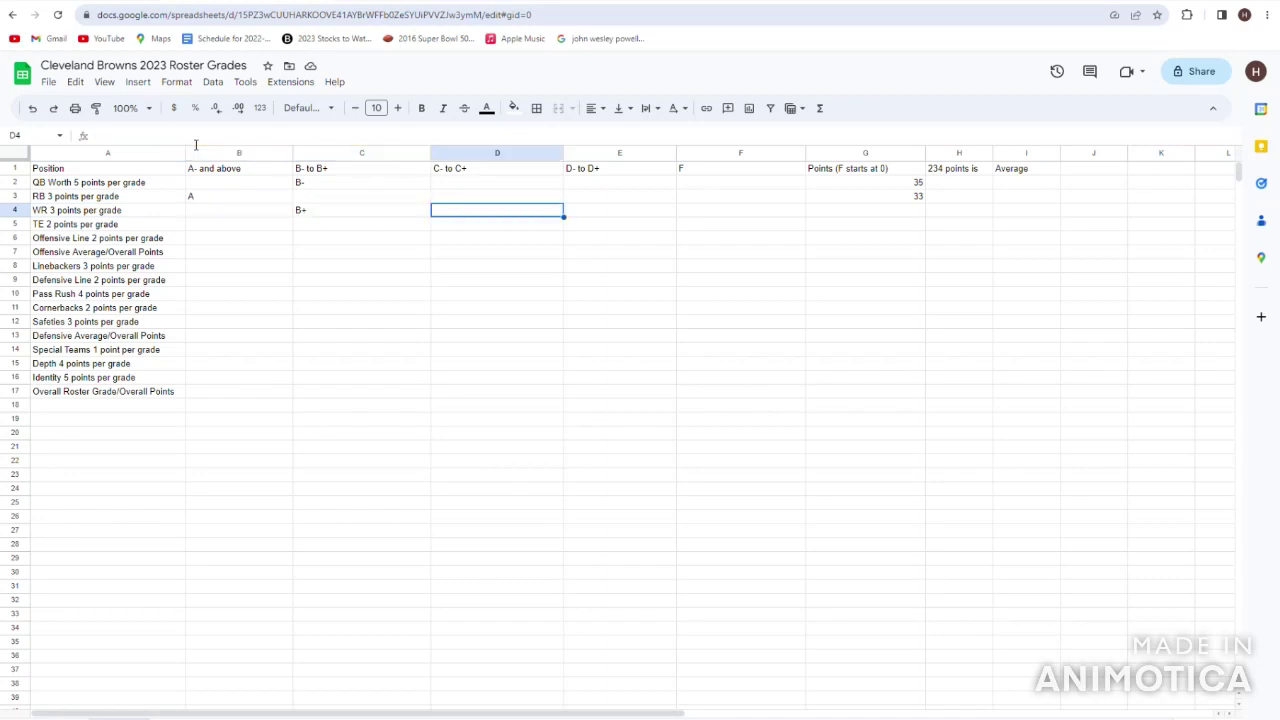
key(Left)
key(Left)
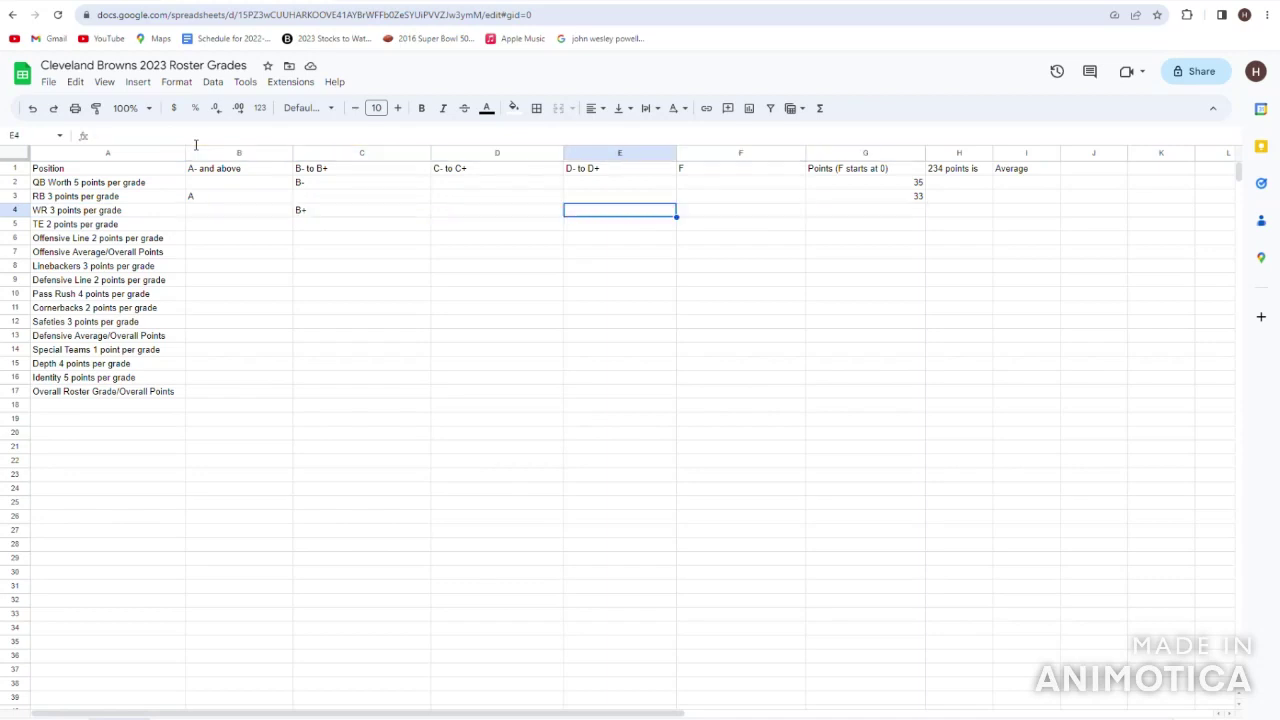
key(Left)
key(Left)
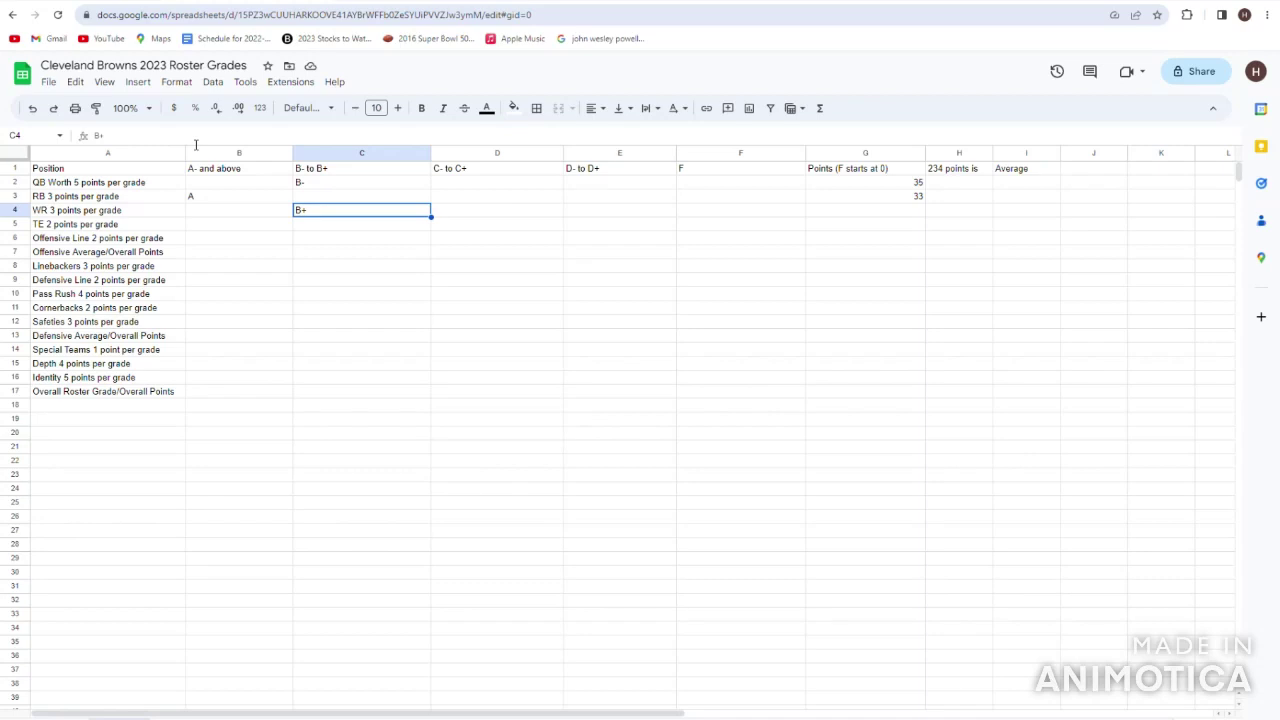
key(Right)
key(Right)
key(Right)
key(Left)
key(Left)
key(Left)
- Enter 27 points for the WR row in the Points column
key(Right)
key(Right)
key(Right)
key(Right)
text(27)
key(Return)
key(Left)
key(Left)
key(Left)
key(Left)
key(Left)
key(Left)
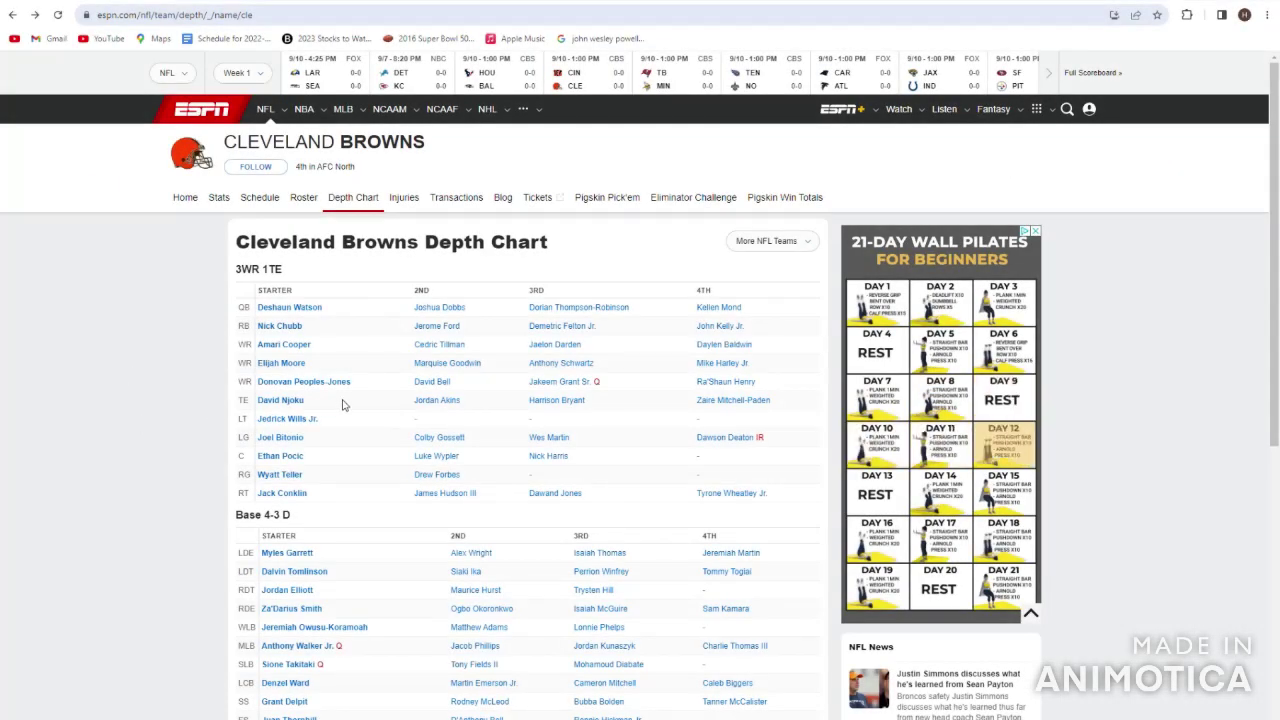
- Switch to the ESPN depth chart, open tight end David Njoku's full stats and review his 2021 and 2022 receiving numbers and draft info
click(284, 401)
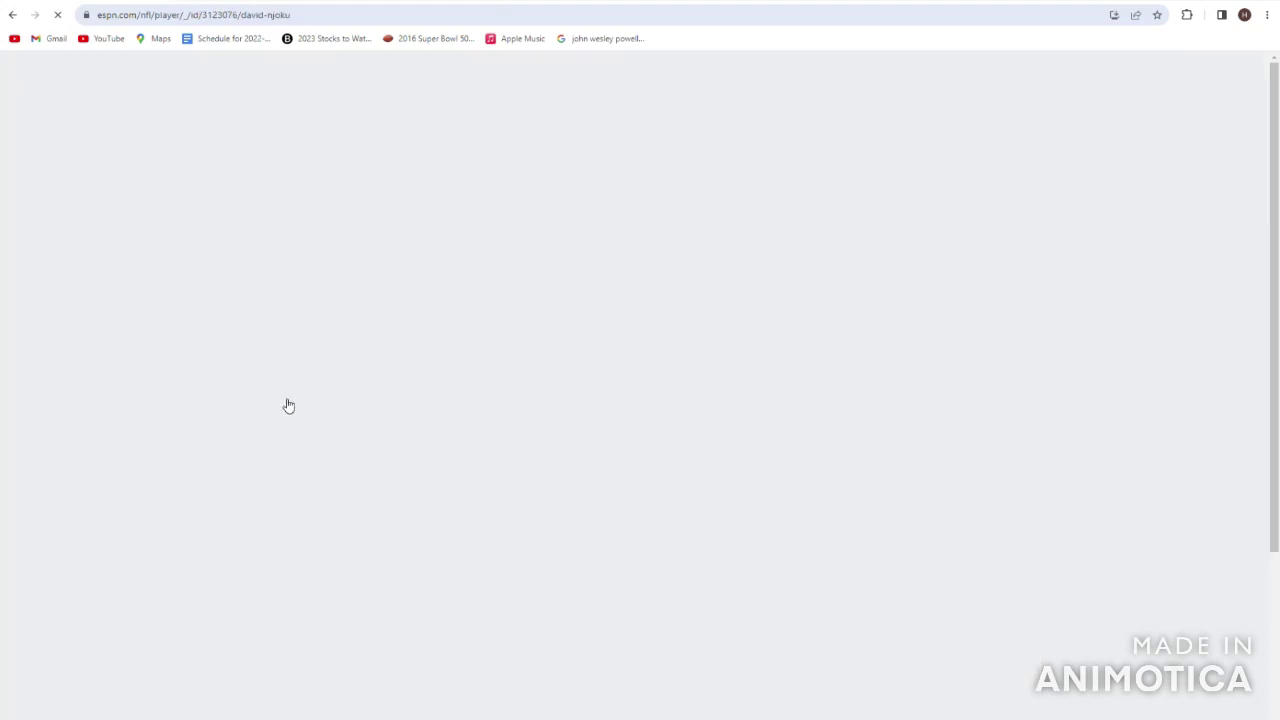
click(818, 355)
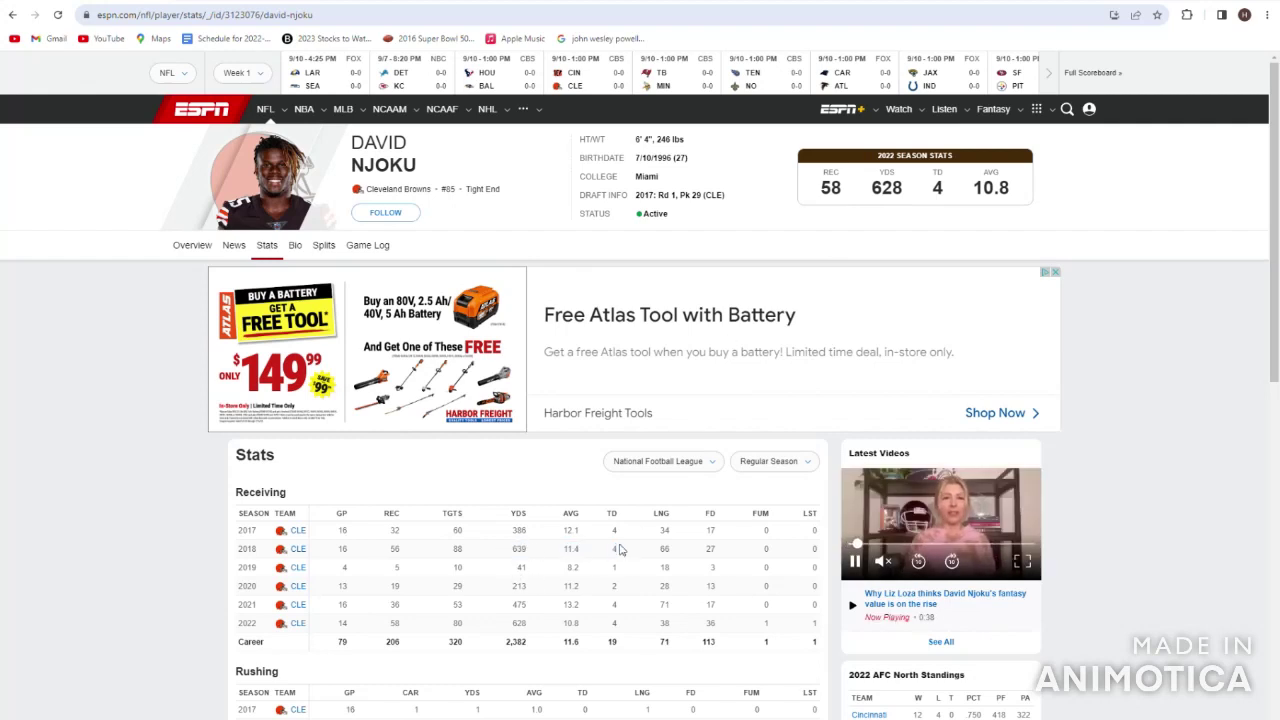
drag(619, 624, 457, 623)
click(457, 623)
drag(687, 608, 551, 606)
click(550, 605)
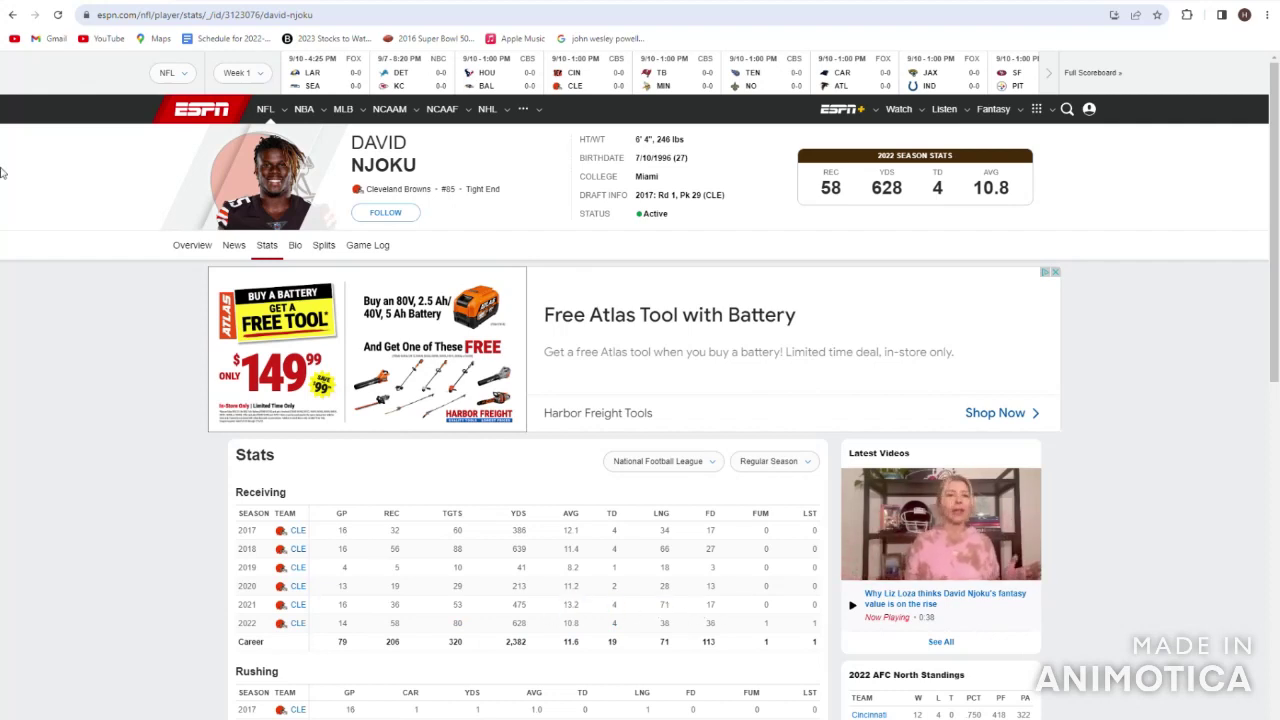
drag(698, 227, 642, 160)
click(646, 172)
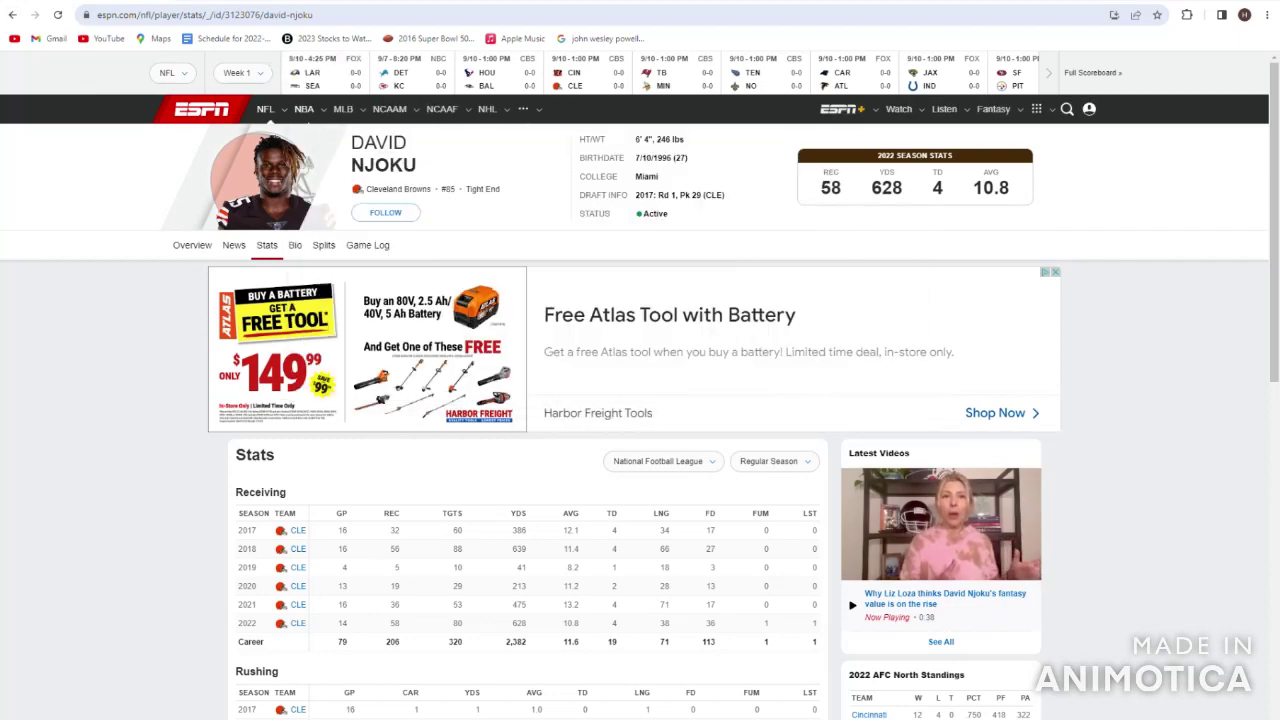
- Return to the Browns depth chart and look at backup tight end Jordan Akins
click(12, 15)
click(12, 15)
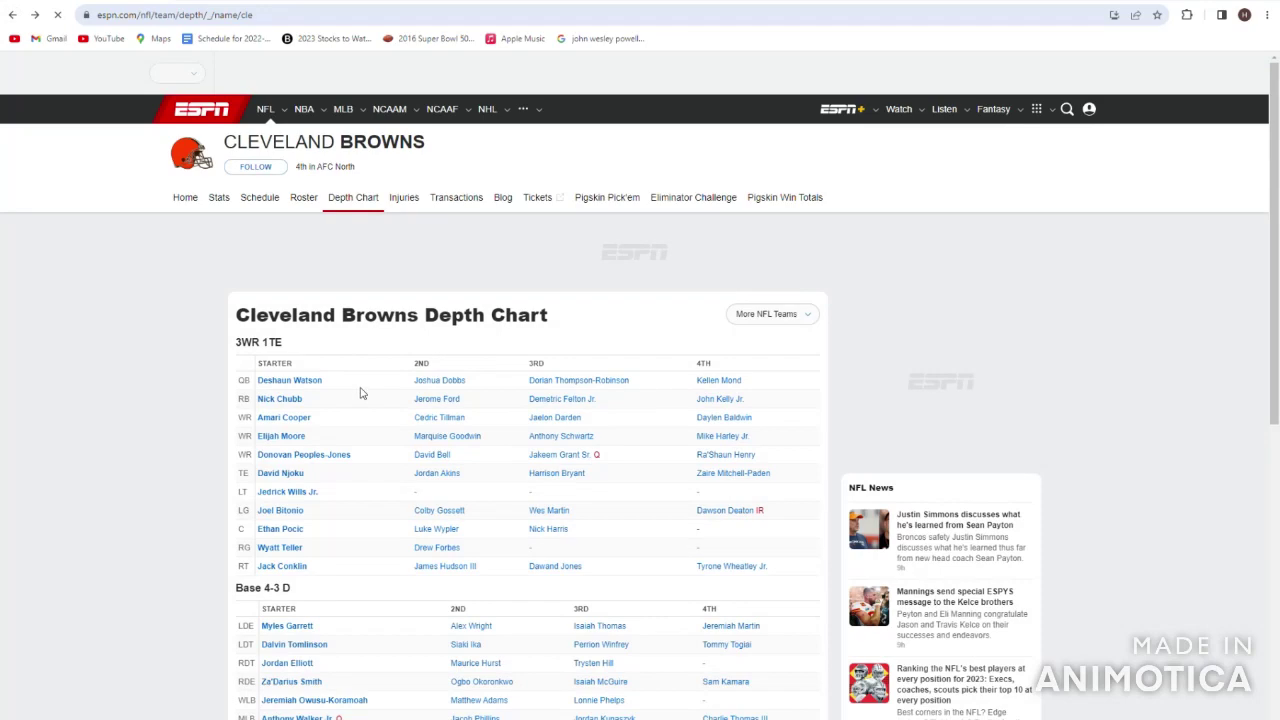
drag(406, 470, 484, 474)
click(480, 470)
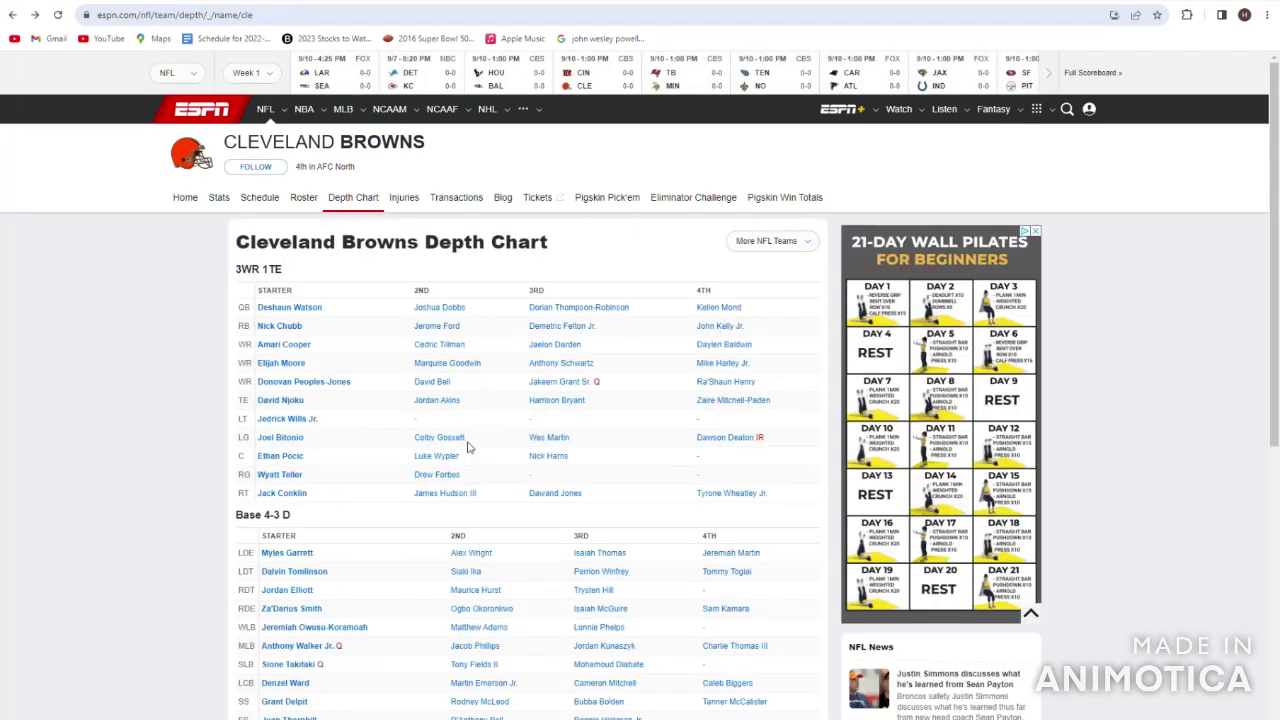
- Open backup tight end Jordan Akins' full season stats, review his receiving numbers and return to the Browns depth chart
click(455, 401)
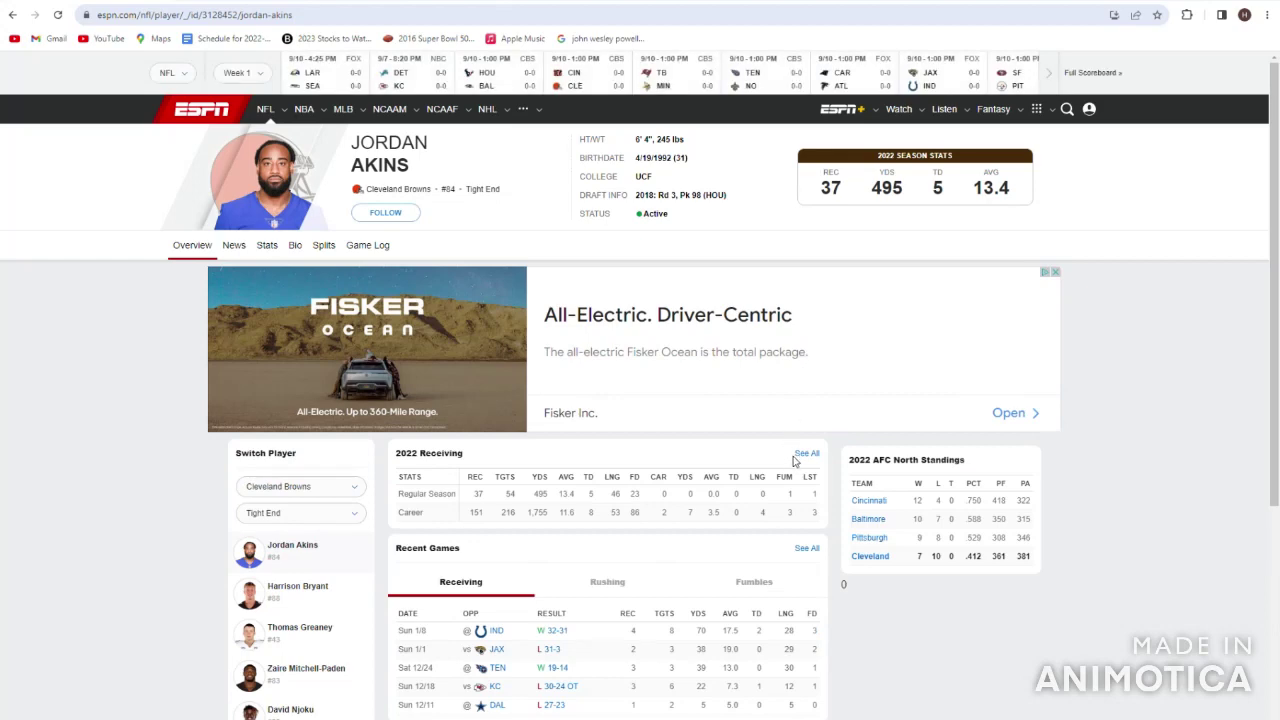
click(816, 458)
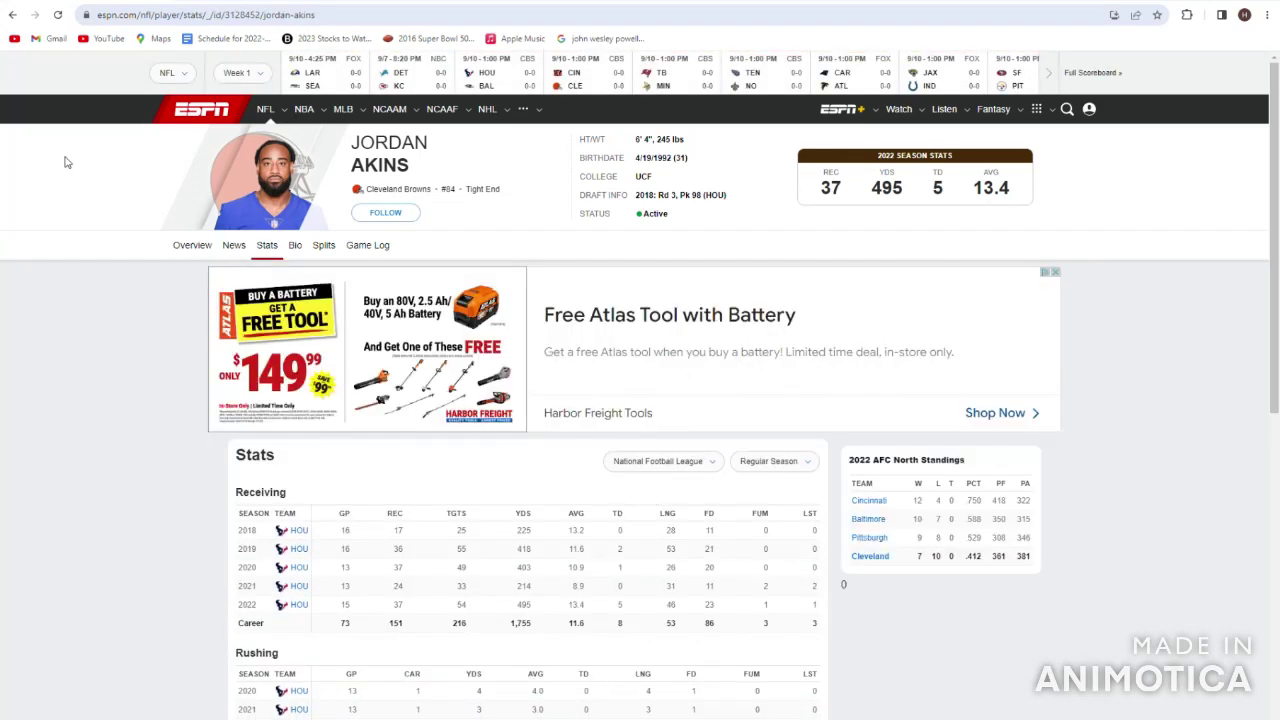
click(12, 14)
click(12, 14)
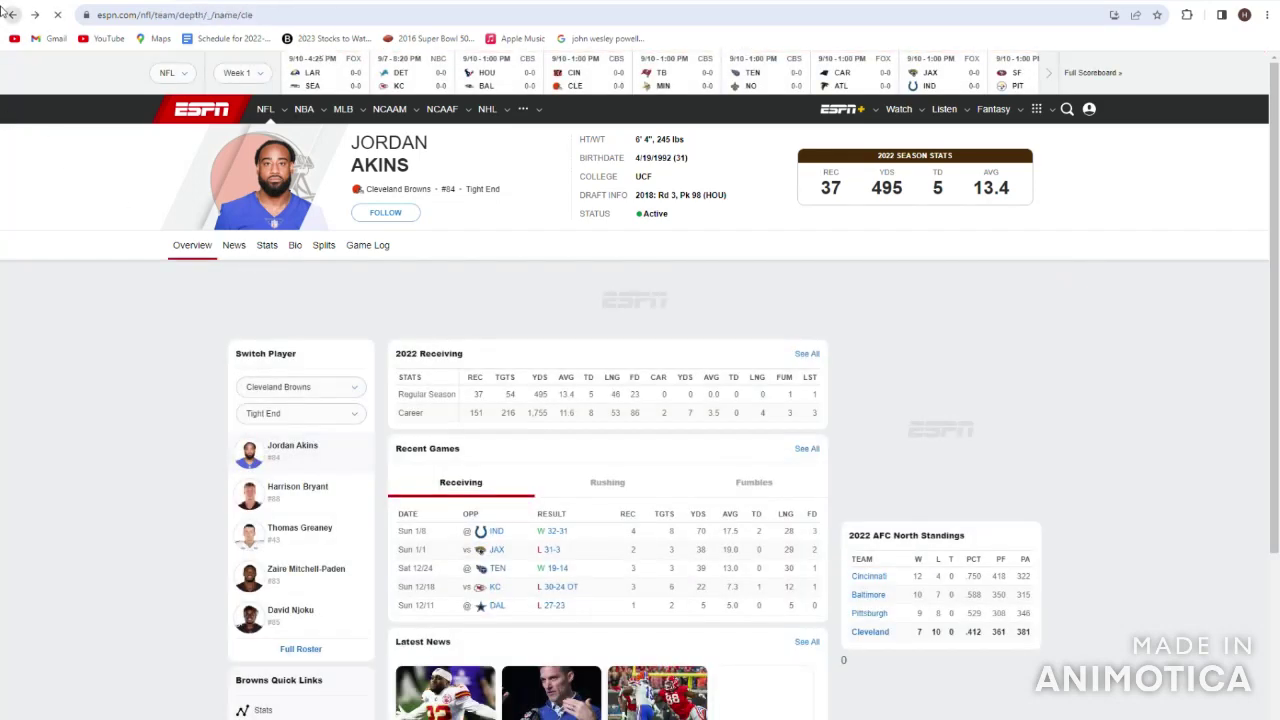
mouse_move(467, 474)
mouse_down()
mouse_move(405, 474)
mouse_move(366, 428)
mouse_up()
click(366, 428)
- Open third-string tight end Harrison Bryant's full stats, review his draft info and receiving seasons, and return to the depth chart
click(567, 401)
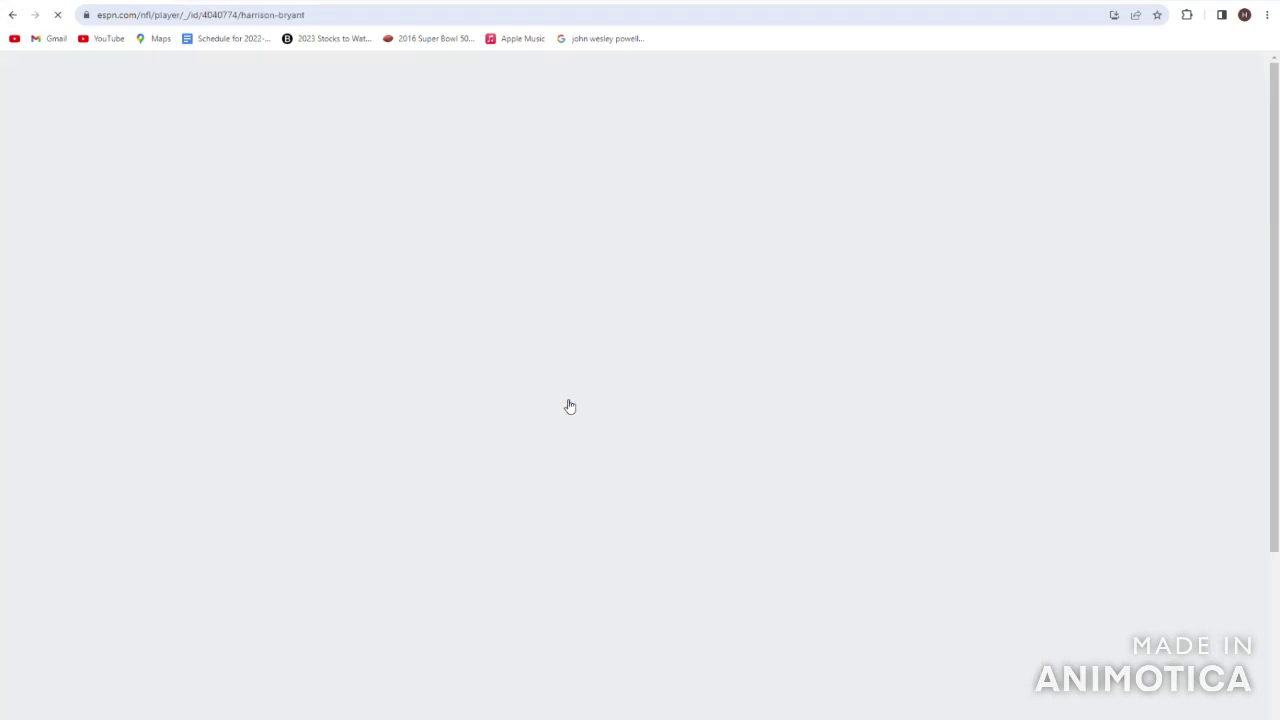
click(807, 354)
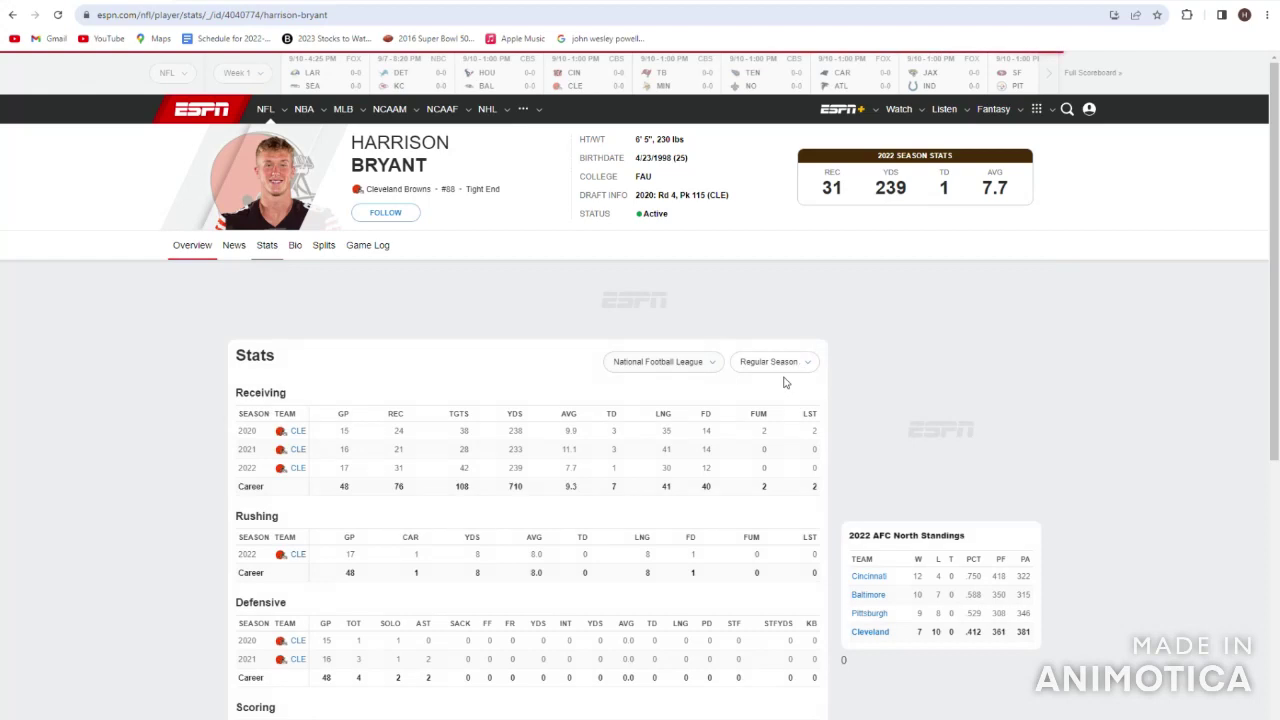
drag(670, 466, 488, 400)
click(488, 400)
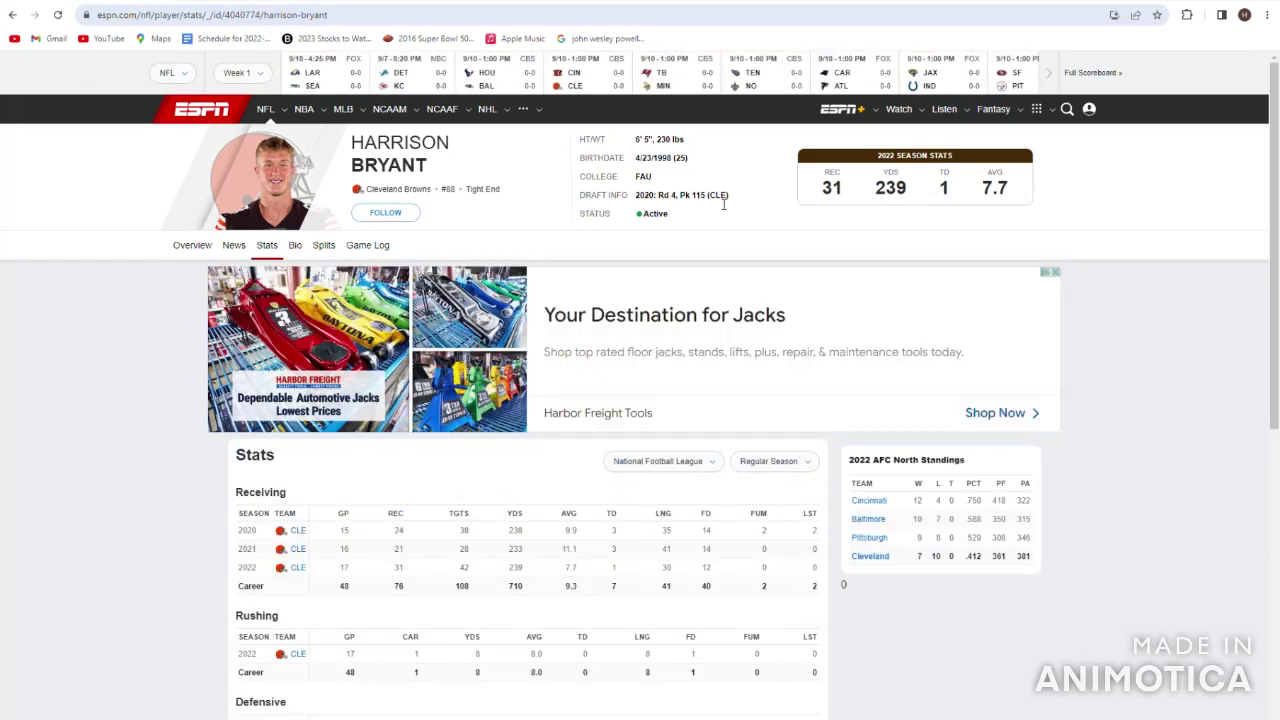
drag(724, 204, 634, 164)
click(614, 159)
drag(706, 567, 498, 522)
click(497, 521)
click(10, 8)
click(10, 8)
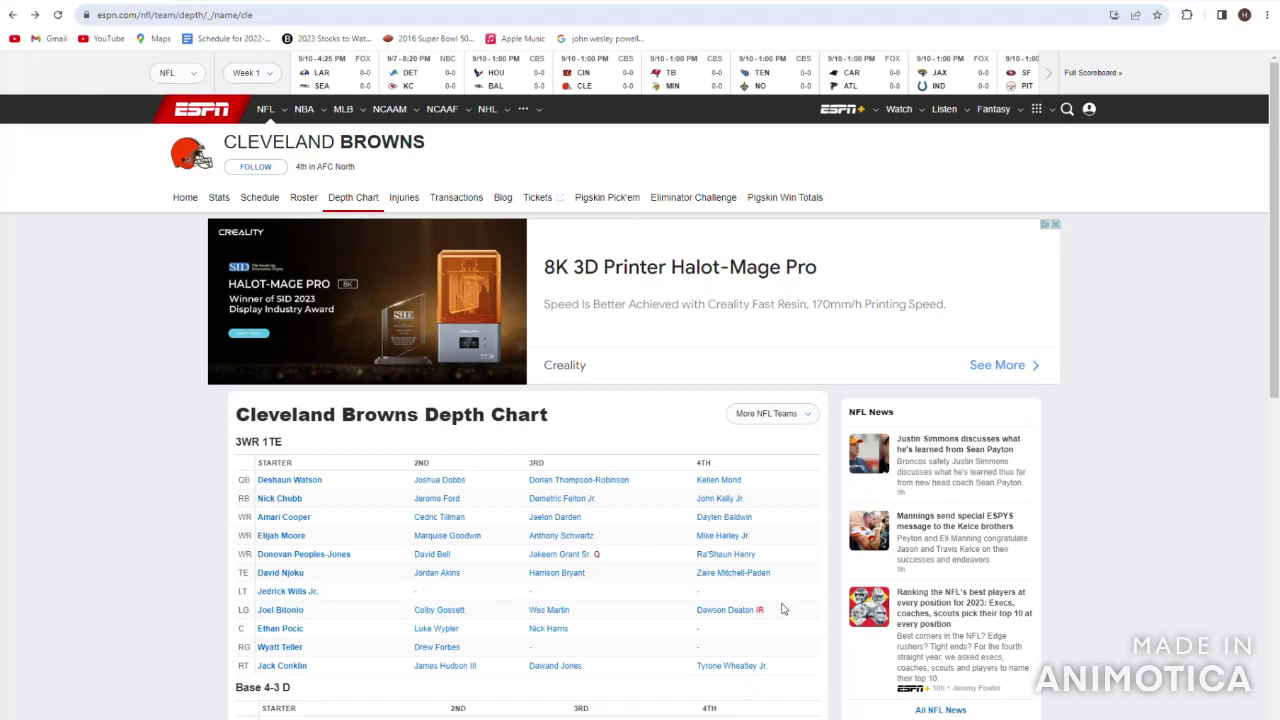
click(734, 574)
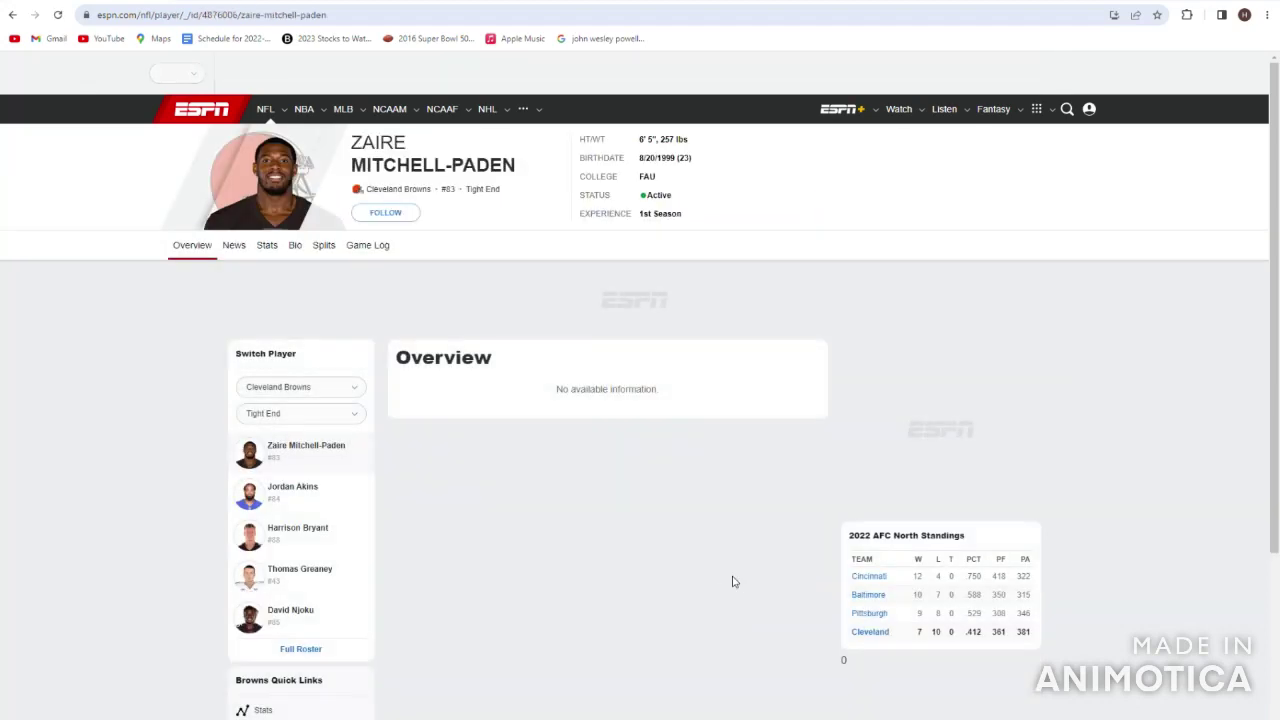
click(11, 15)
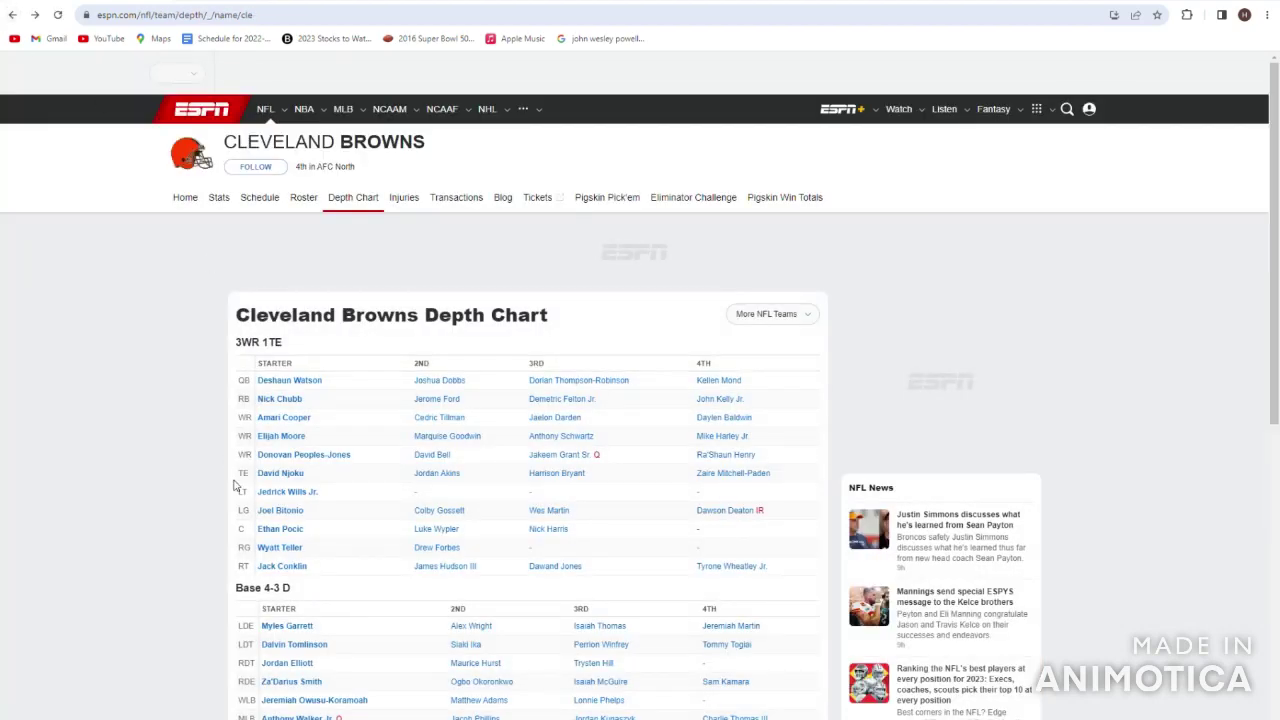
drag(695, 400, 795, 400)
click(607, 415)
drag(600, 405, 267, 404)
click(344, 403)
mouse_move(384, 410)
mouse_down()
mouse_move(477, 405)
mouse_move(389, 392)
mouse_up()
click(385, 393)
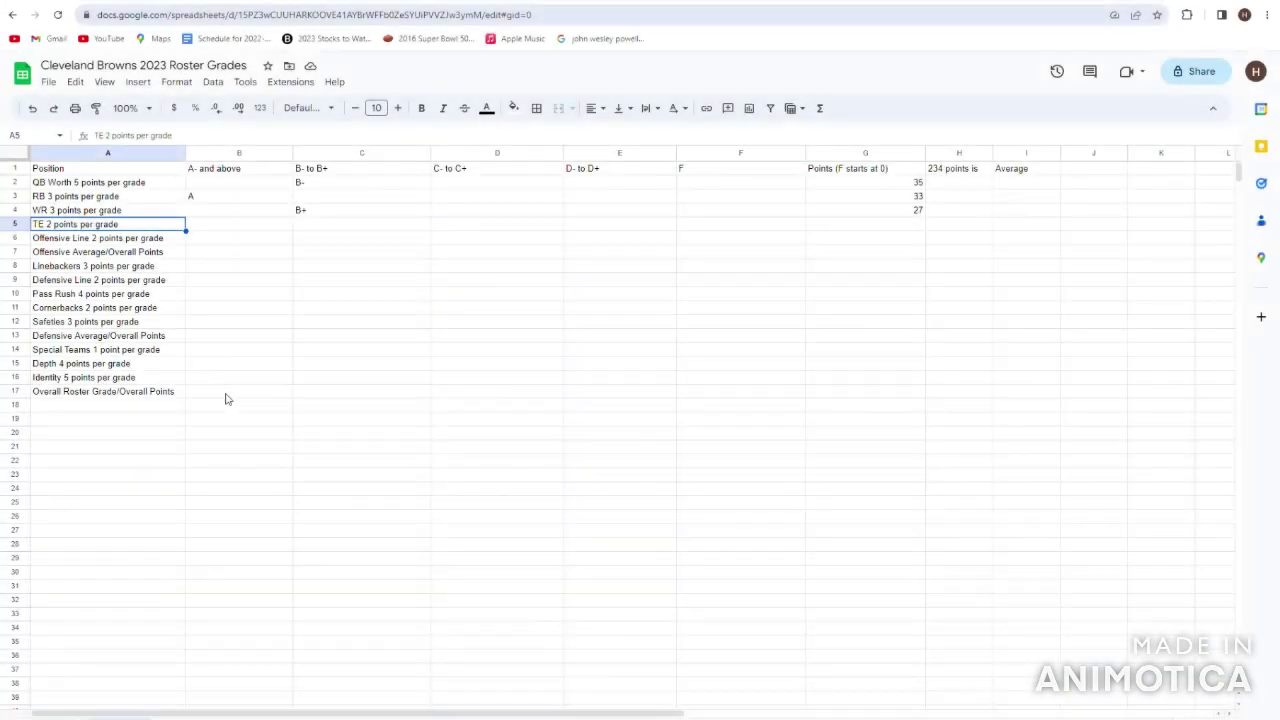
- Switch to the Google Sheets scorecard and enter B+ for the TE row in the B- to B+ column
key(Right)
key(Right)
text(B)
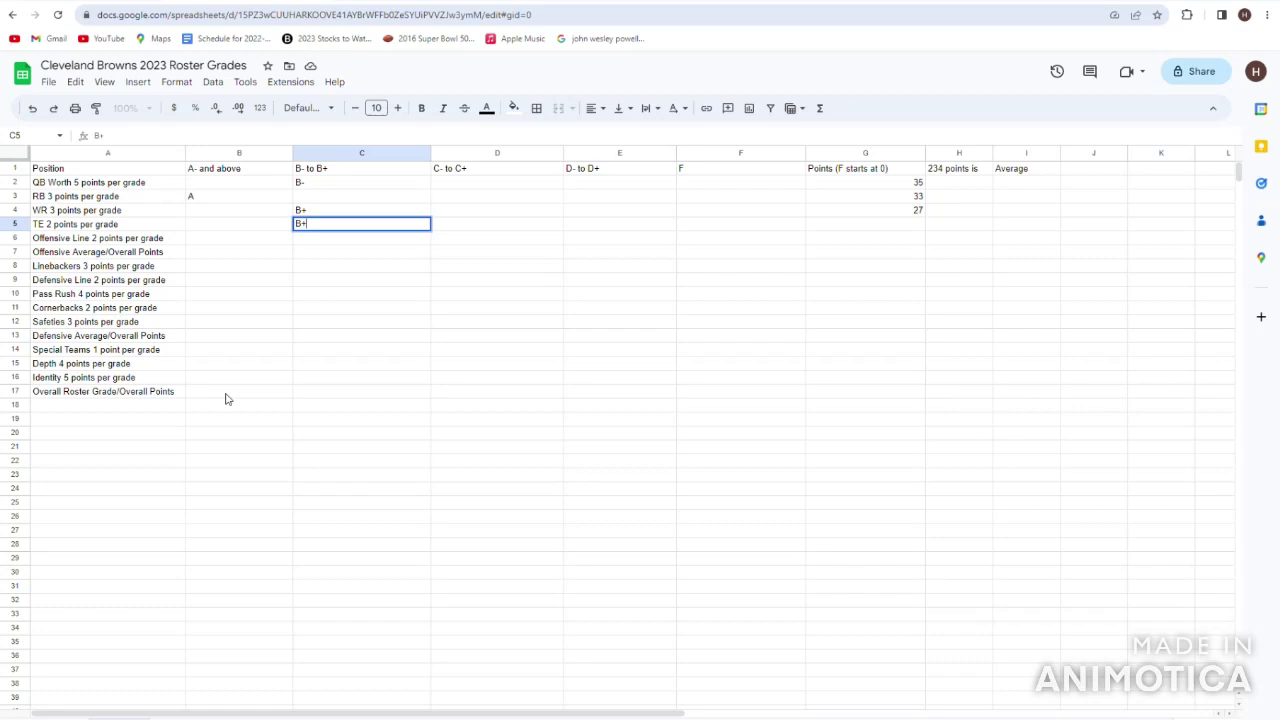
text(+)
key(Return)
key(Up)
key(Left)
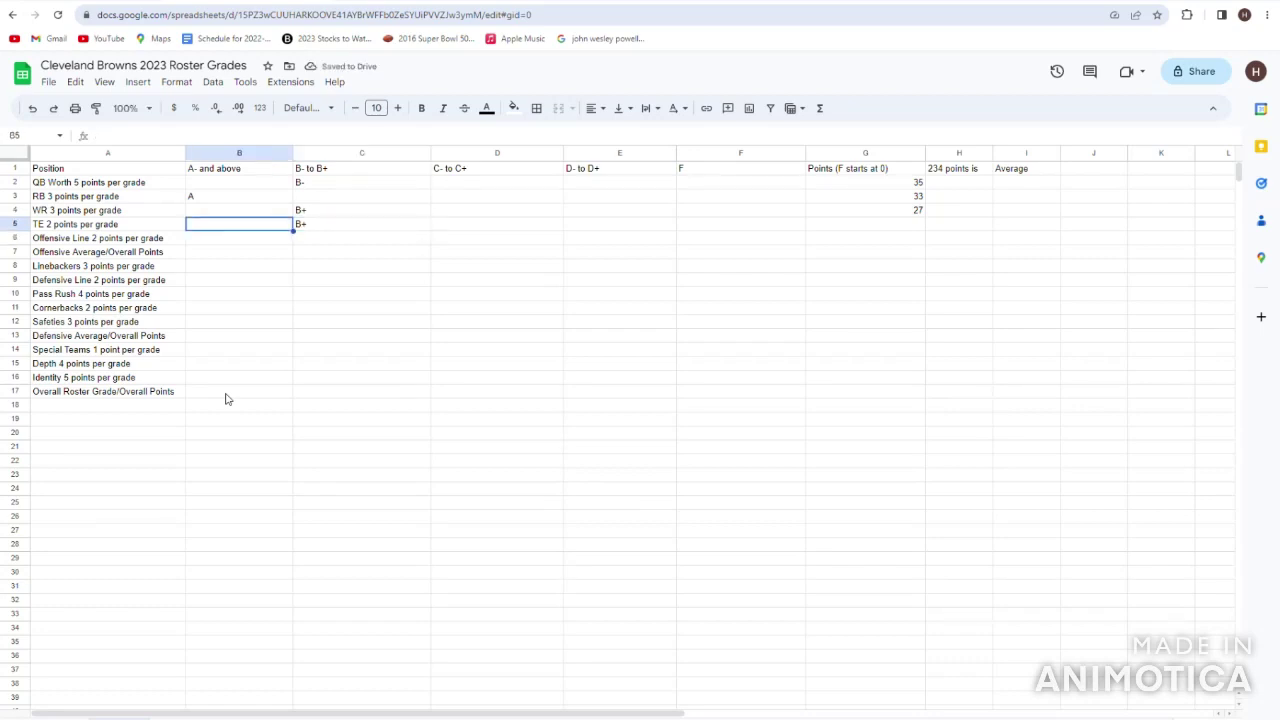
key(Right)
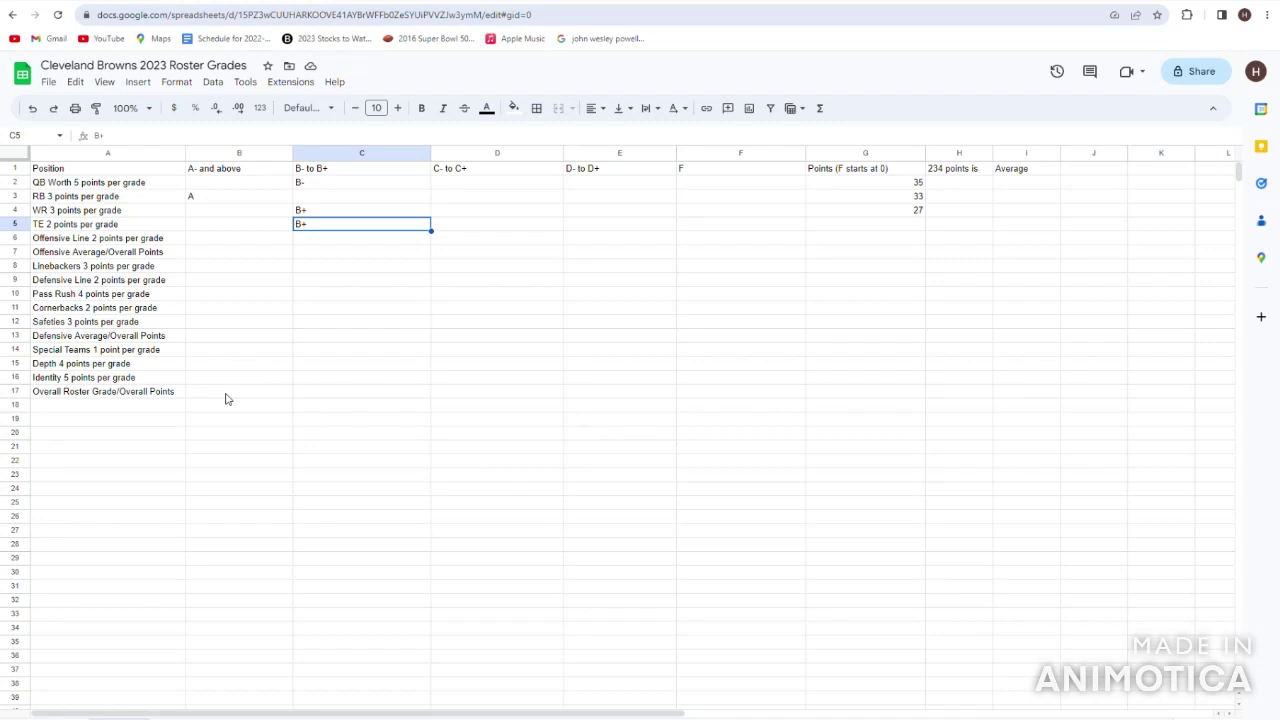
- Enter 18 points for the TE row in the Points column and move to the start of the Offensive Line row
key(Right)
key(Right)
key(Right)
key(Right)
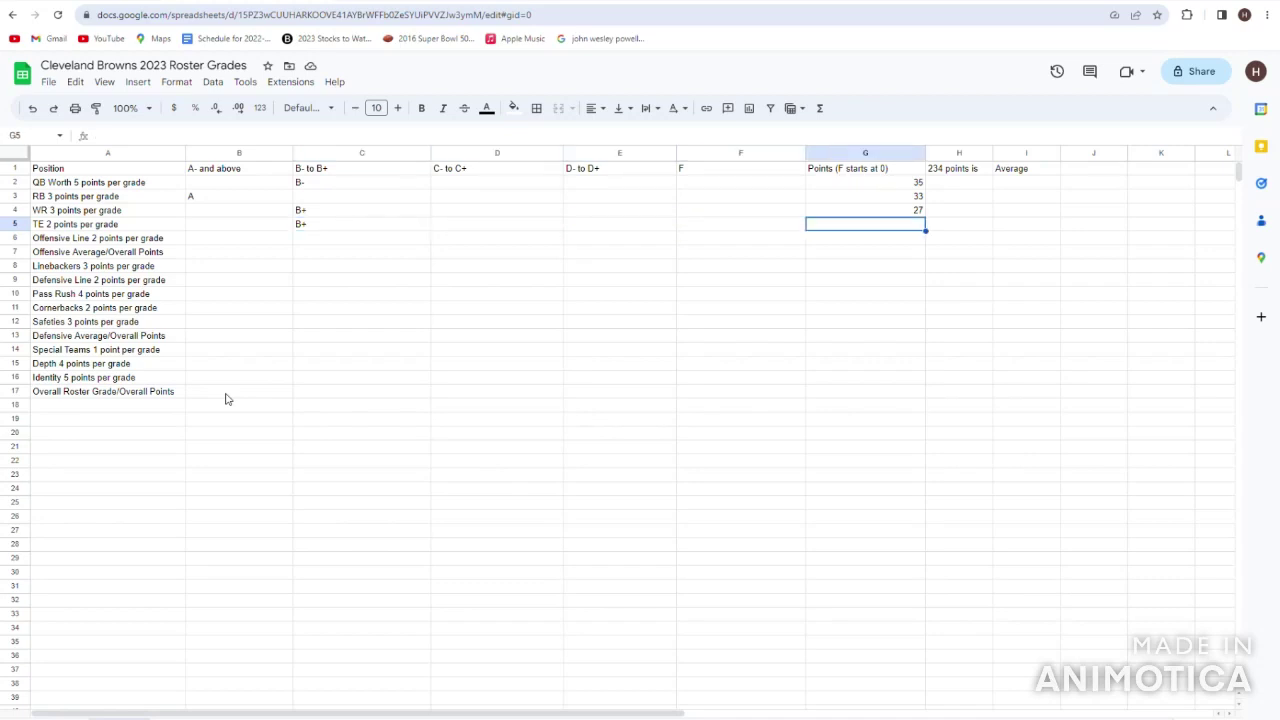
key(Left)
key(Left)
key(Left)
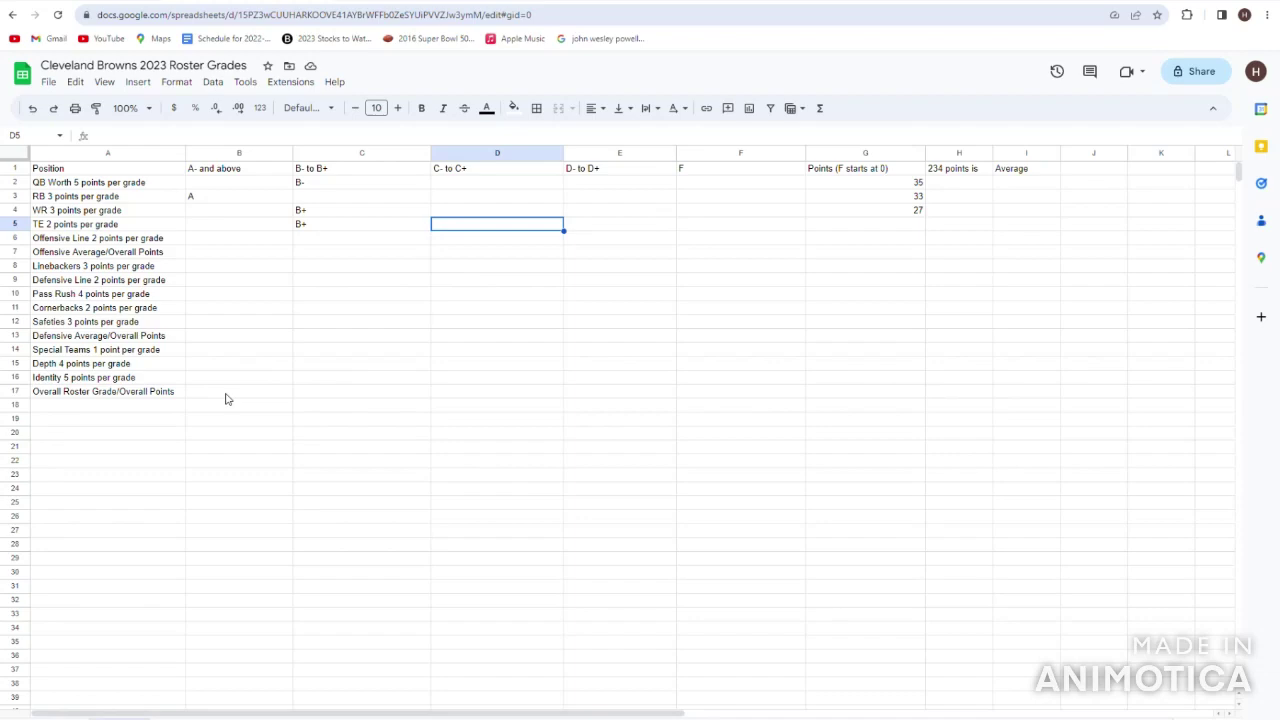
key(Left)
key(Right)
key(Right)
key(Right)
key(Right)
text(18)
key(Return)
key(Left)
key(Left)
key(Left)
key(Left)
key(Left)
key(Left)
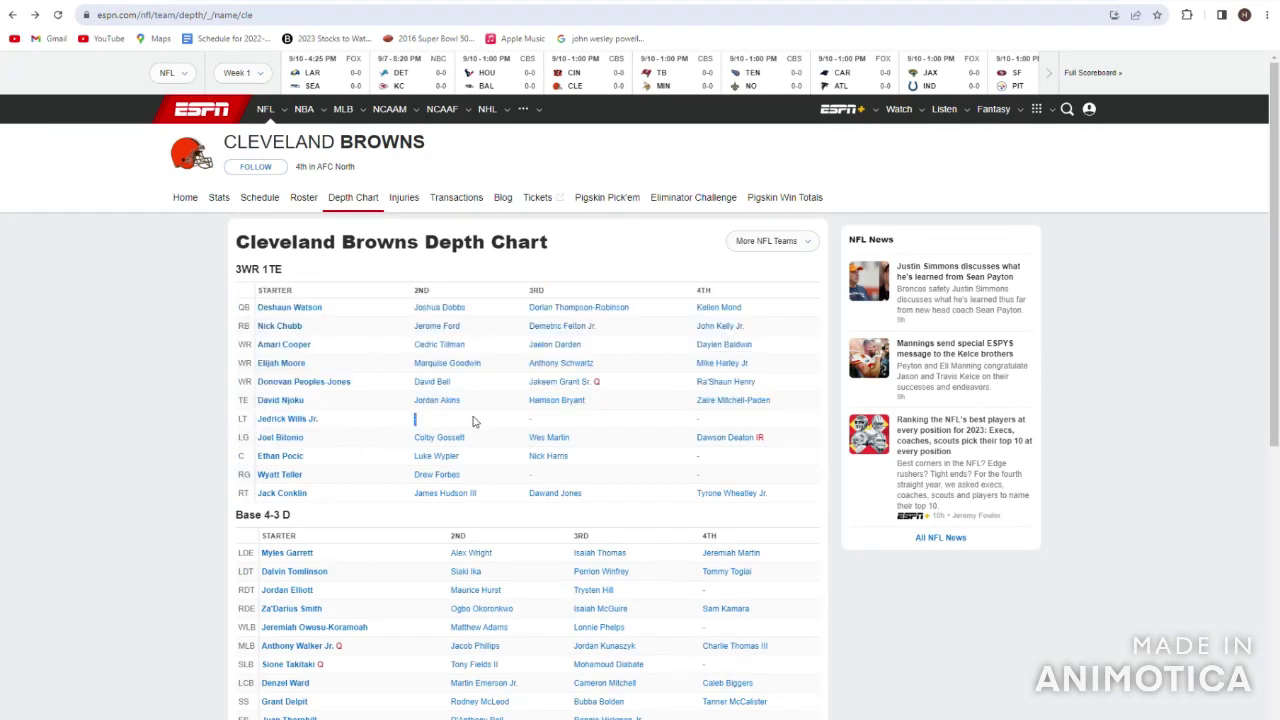
- Switch to the ESPN depth chart and review the profiles of left tackle Jedrick Wills Jr. and left guard Joel Bitonio
click(306, 420)
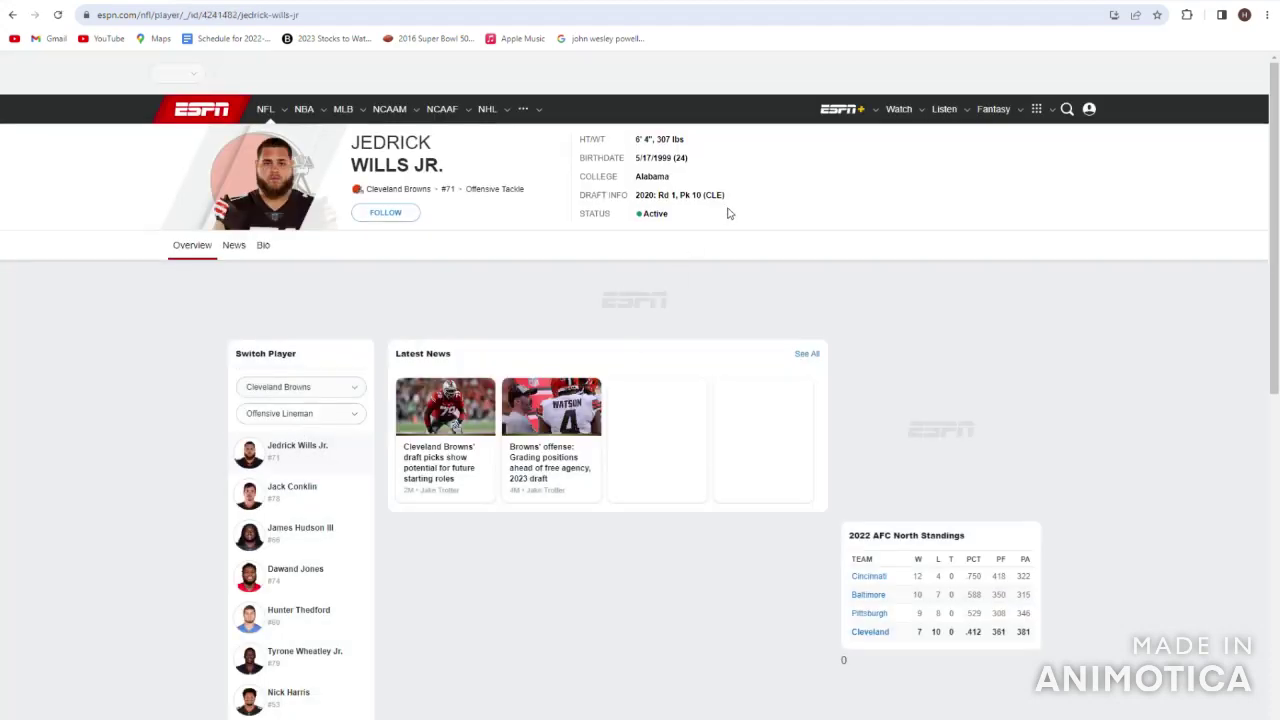
click(12, 14)
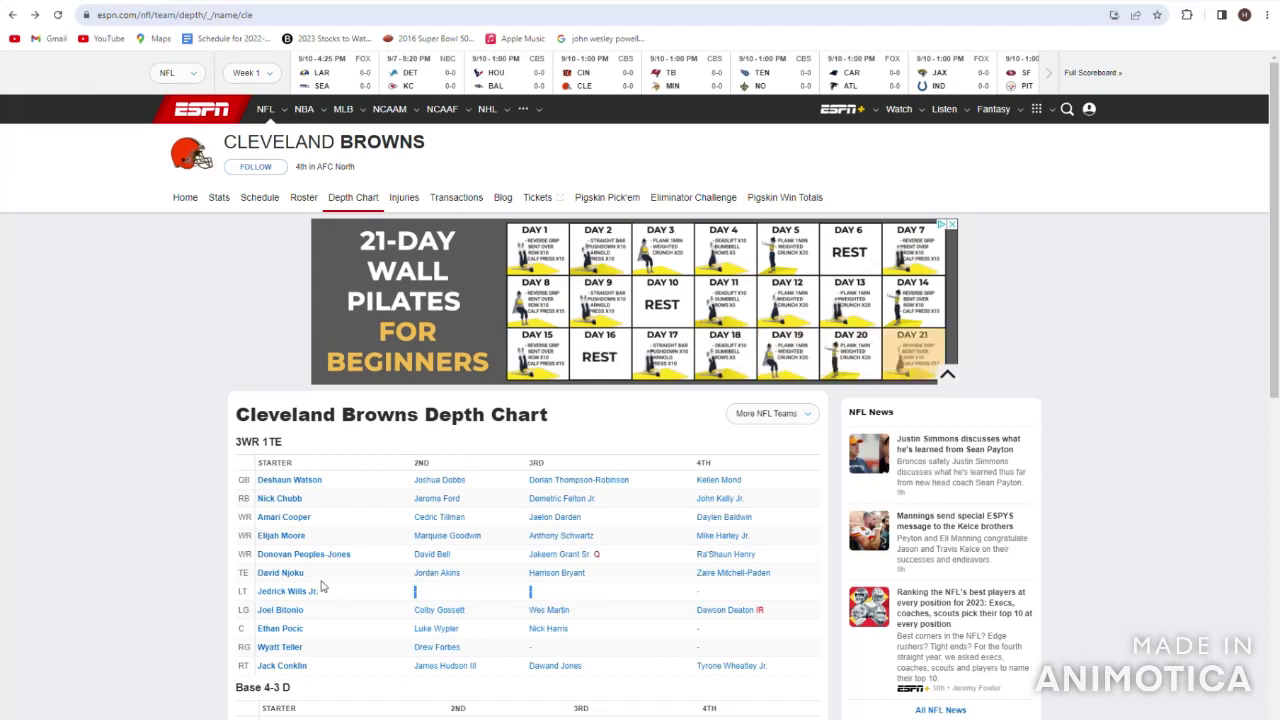
scroll(383, 603, down, 1)
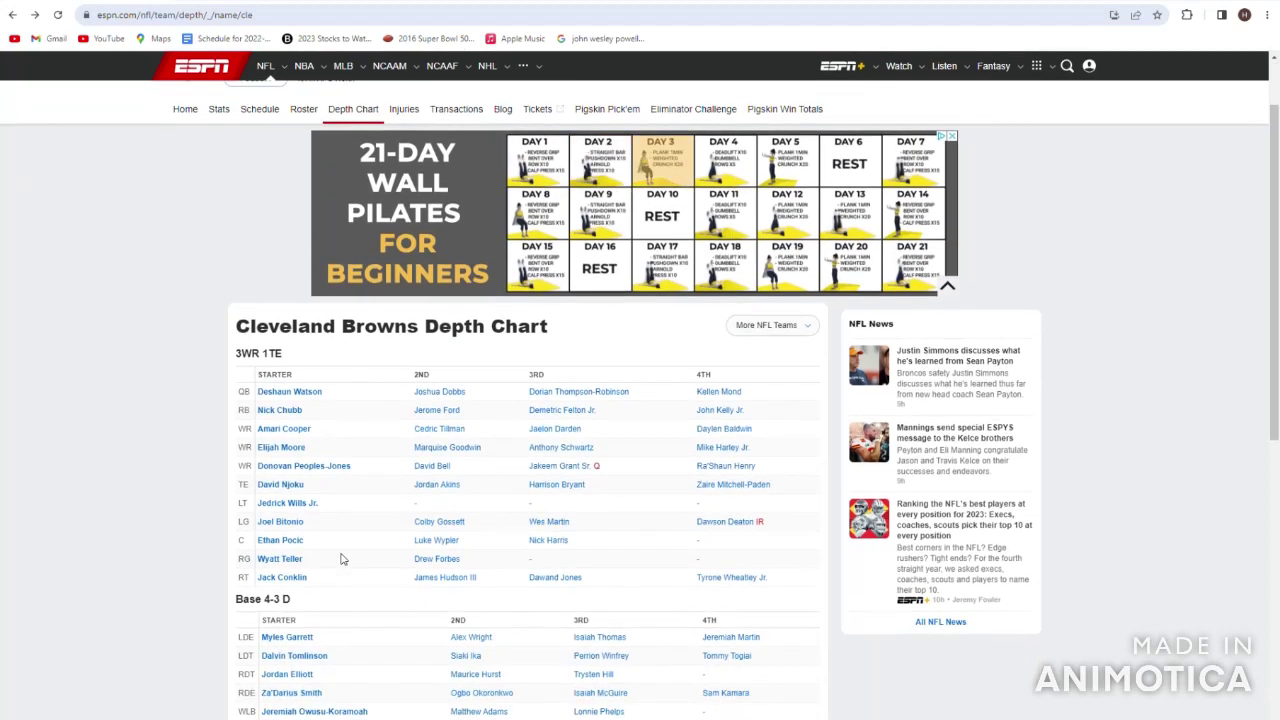
click(286, 524)
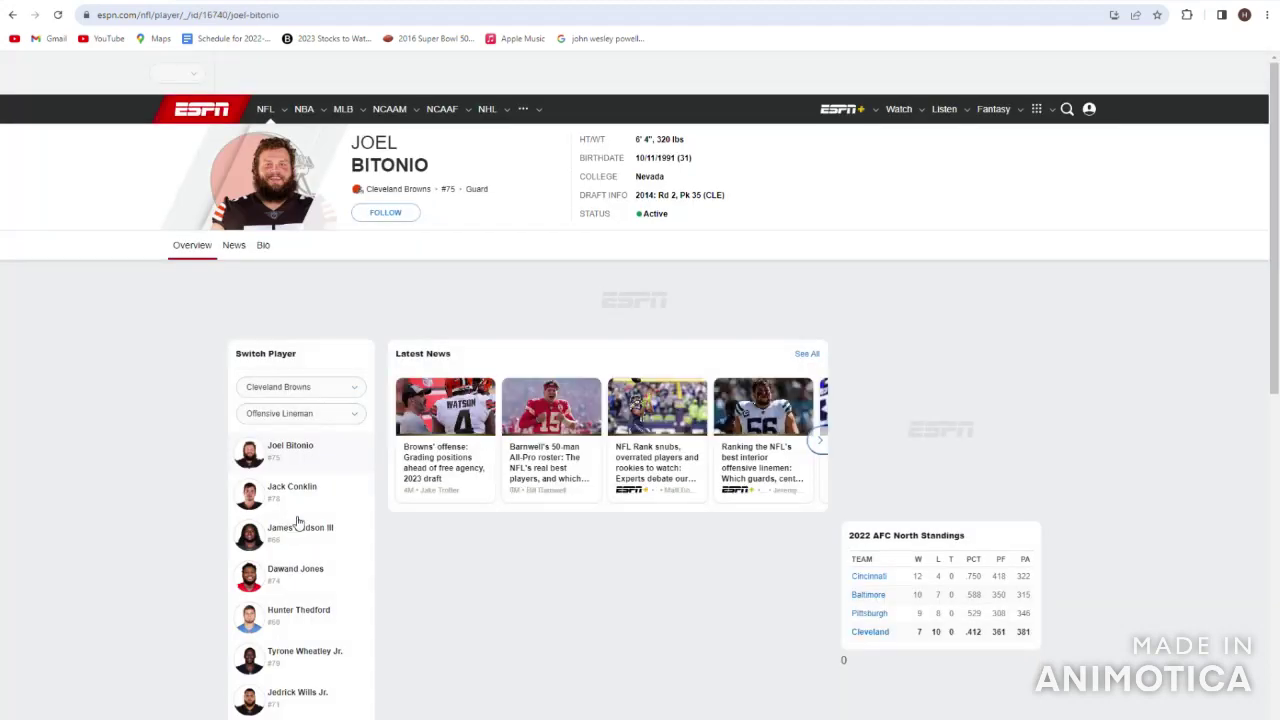
mouse_move(442, 108)
drag(614, 131, 629, 167)
click(621, 161)
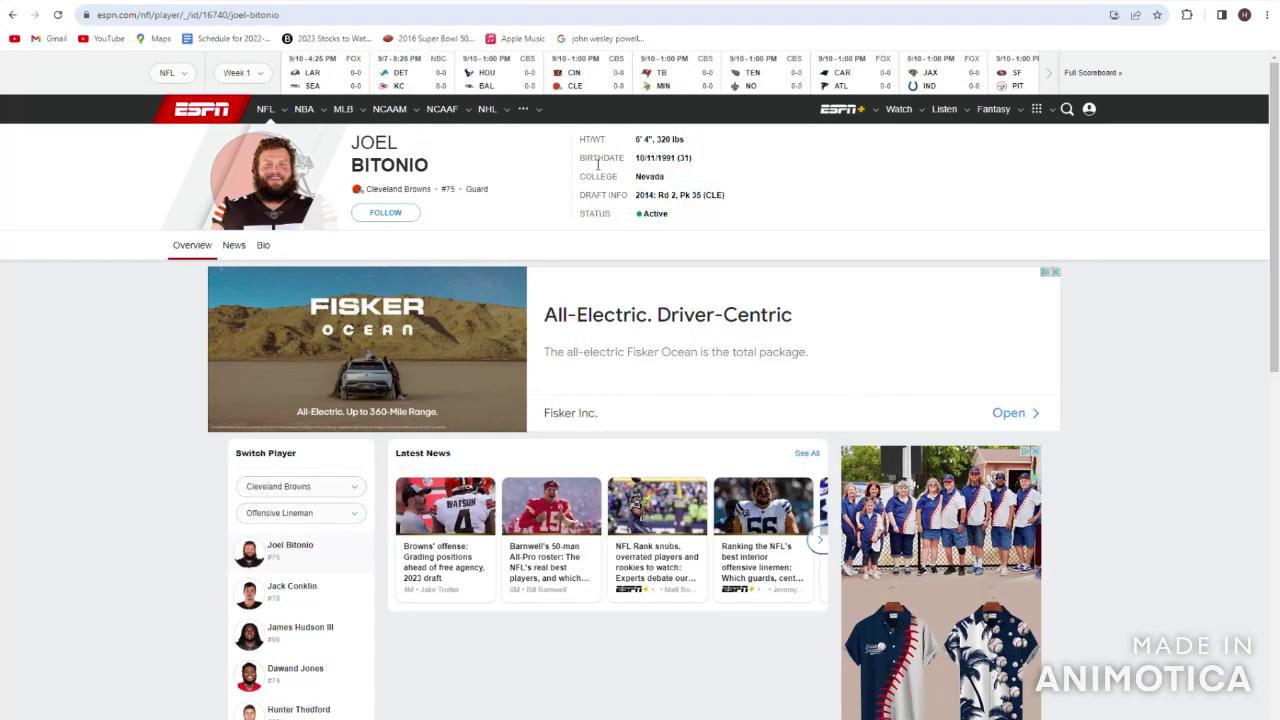
click(12, 14)
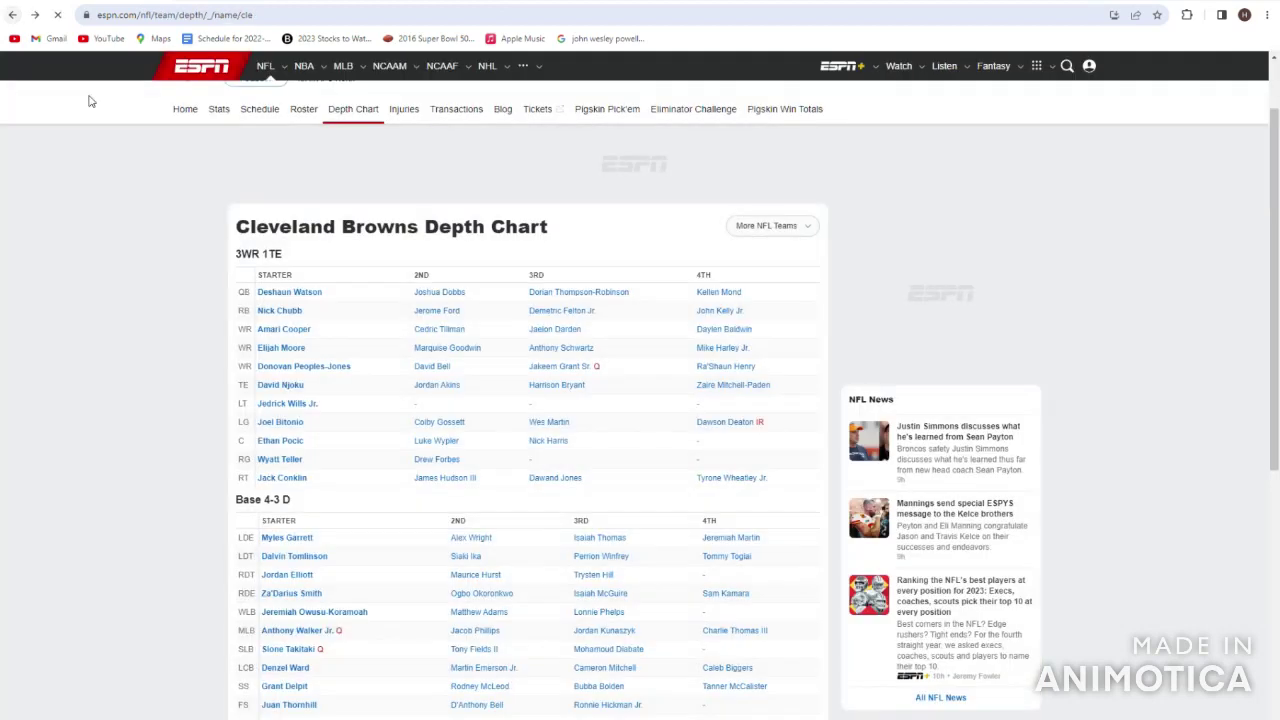
scroll(308, 442, down, 1)
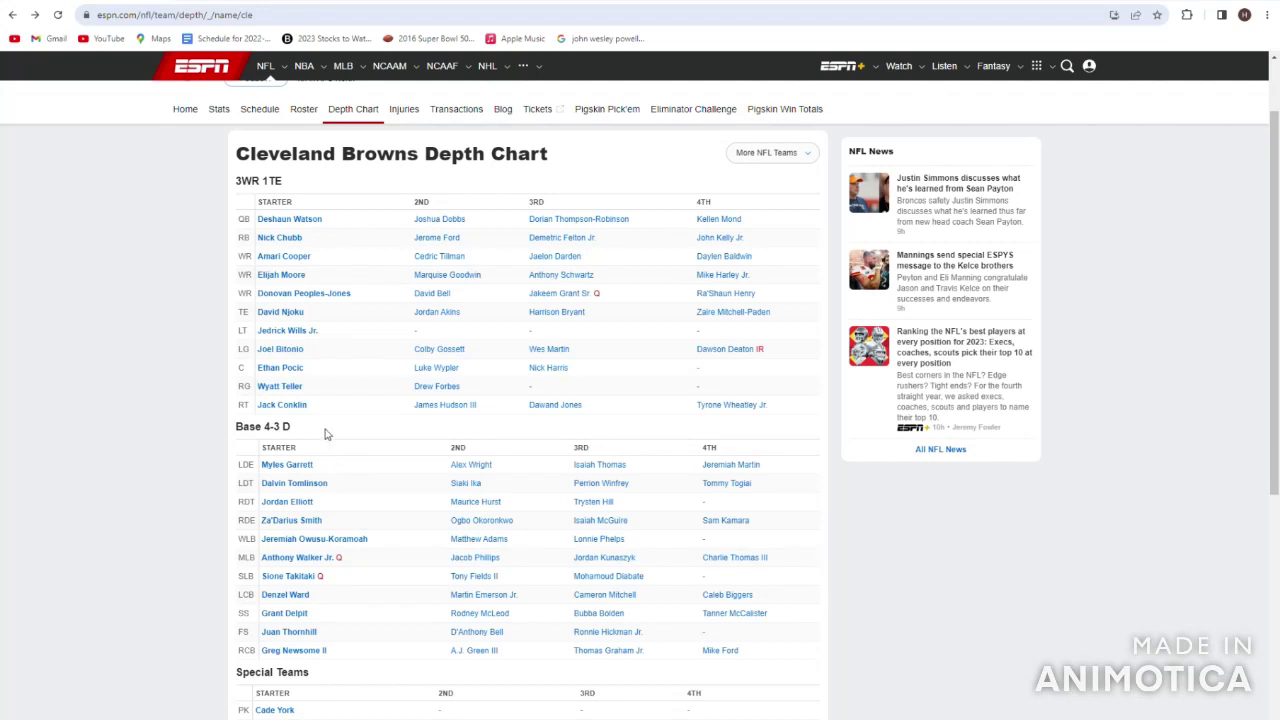
click(433, 354)
drag(693, 222, 610, 195)
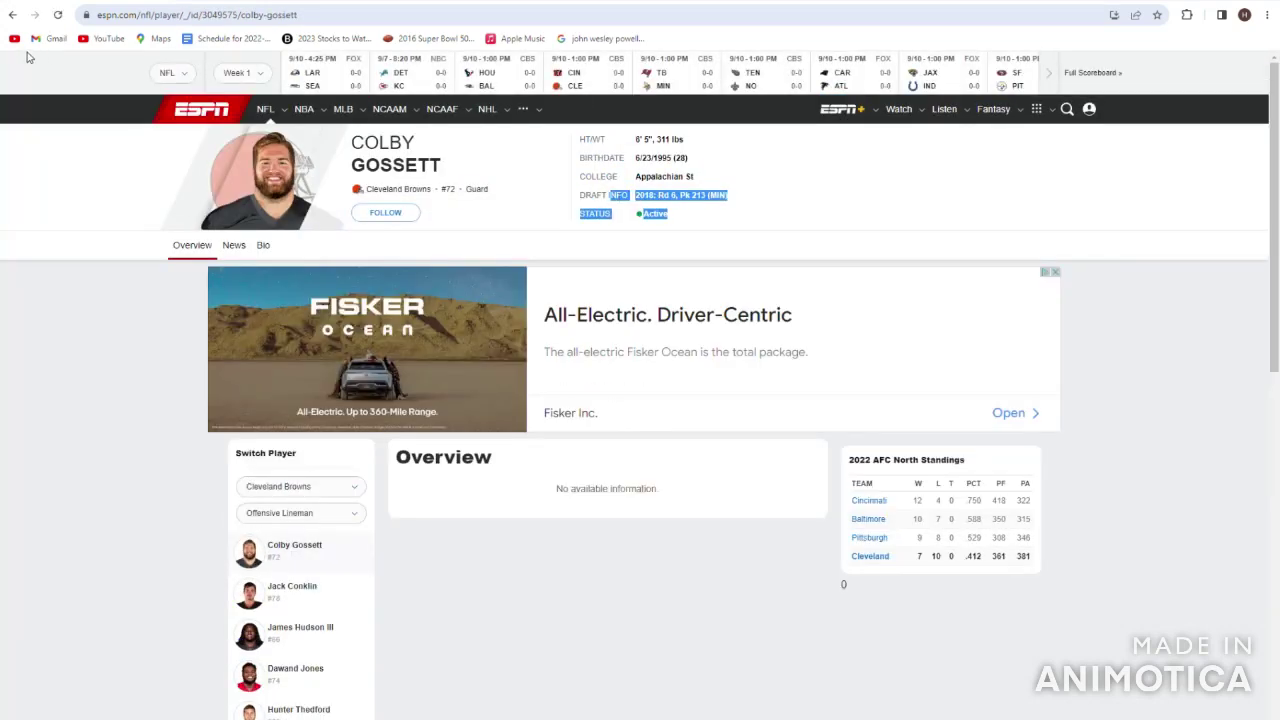
click(9, 13)
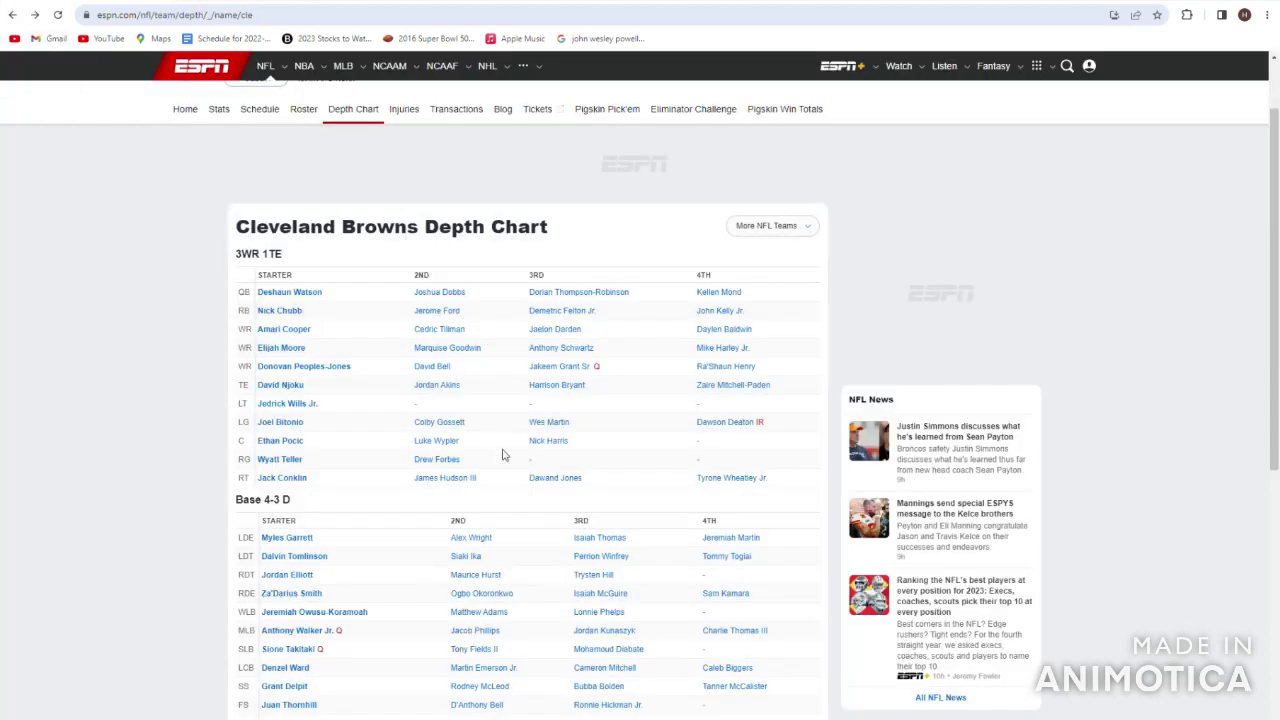
drag(517, 337, 575, 347)
drag(579, 348, 529, 349)
click(523, 350)
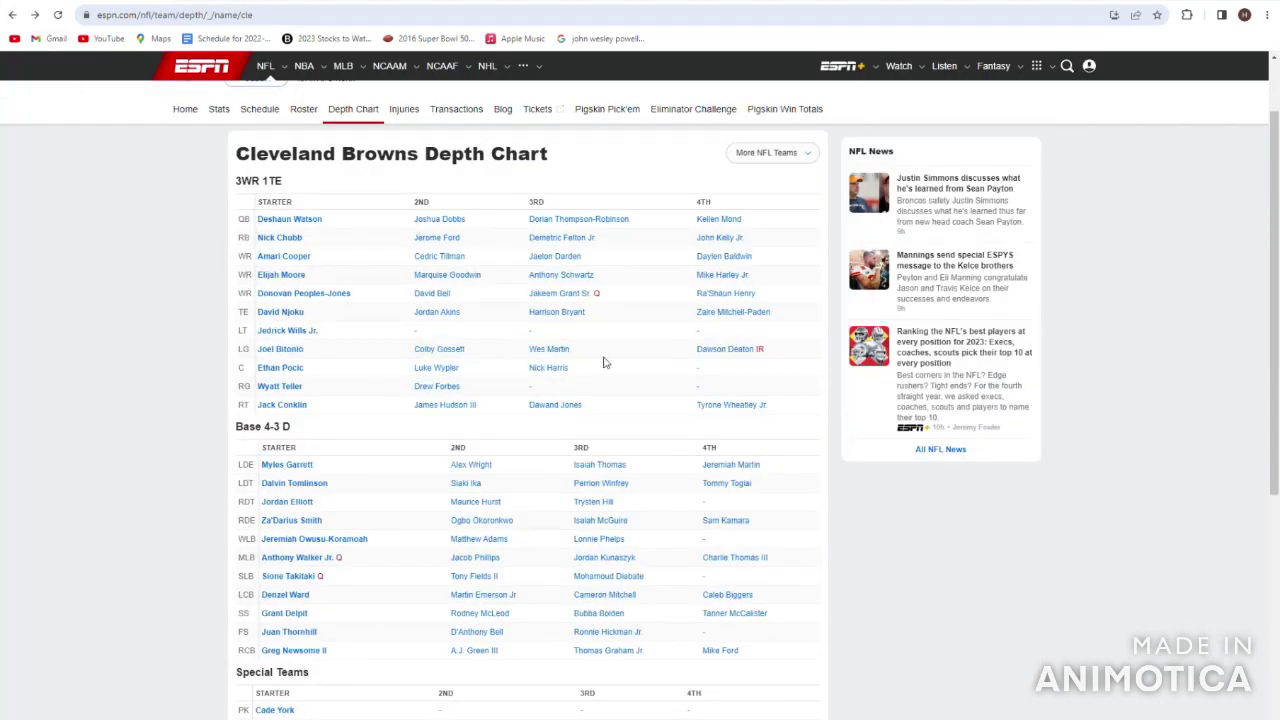
drag(693, 350, 790, 355)
click(763, 352)
click(737, 353)
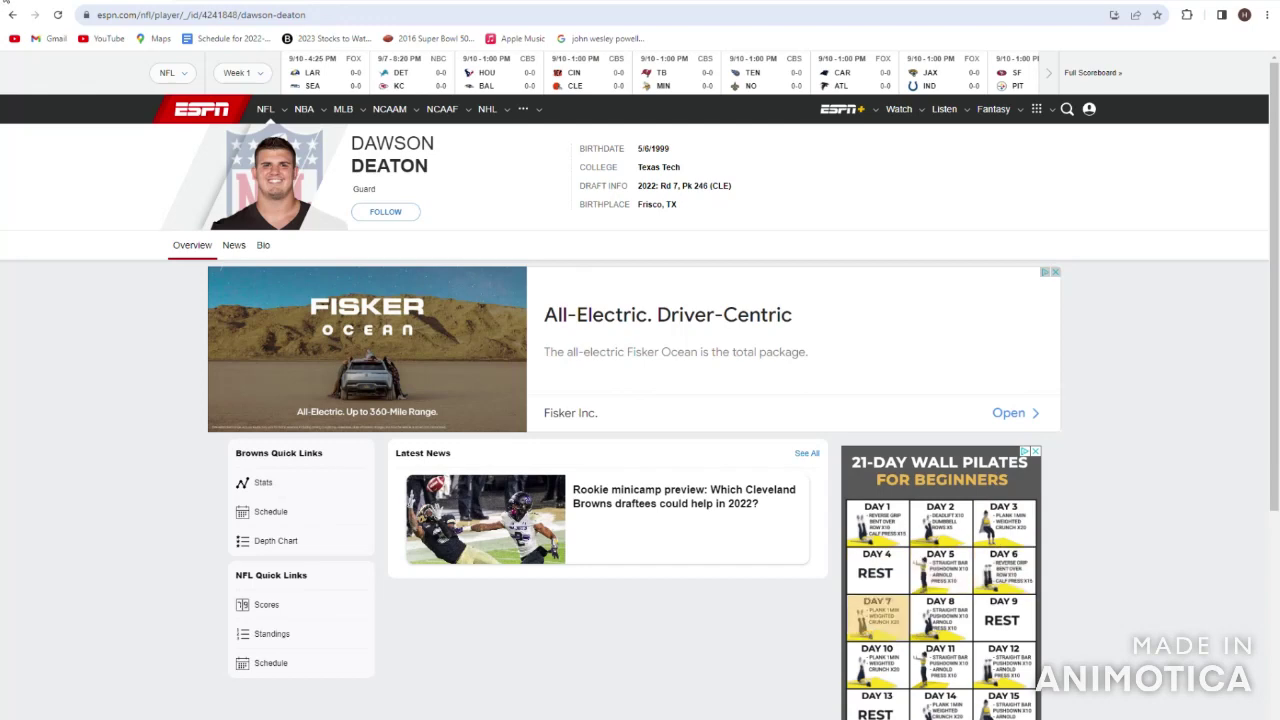
click(12, 14)
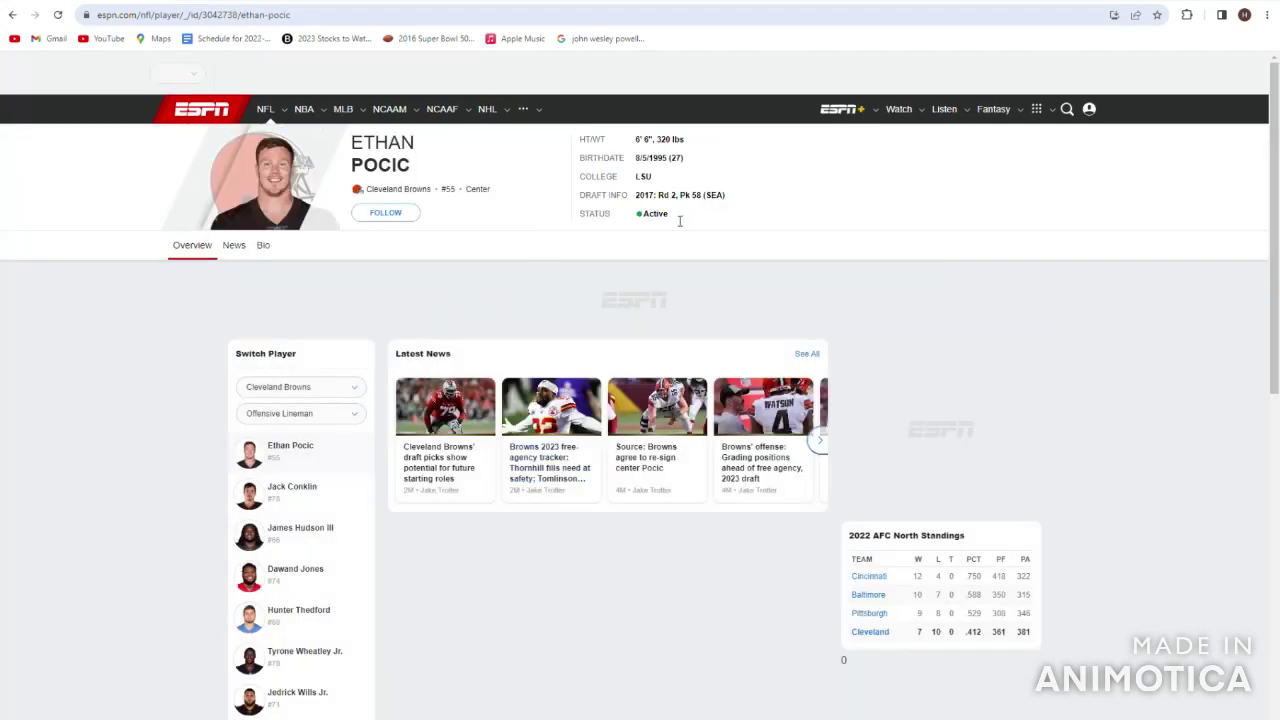
drag(677, 220, 520, 151)
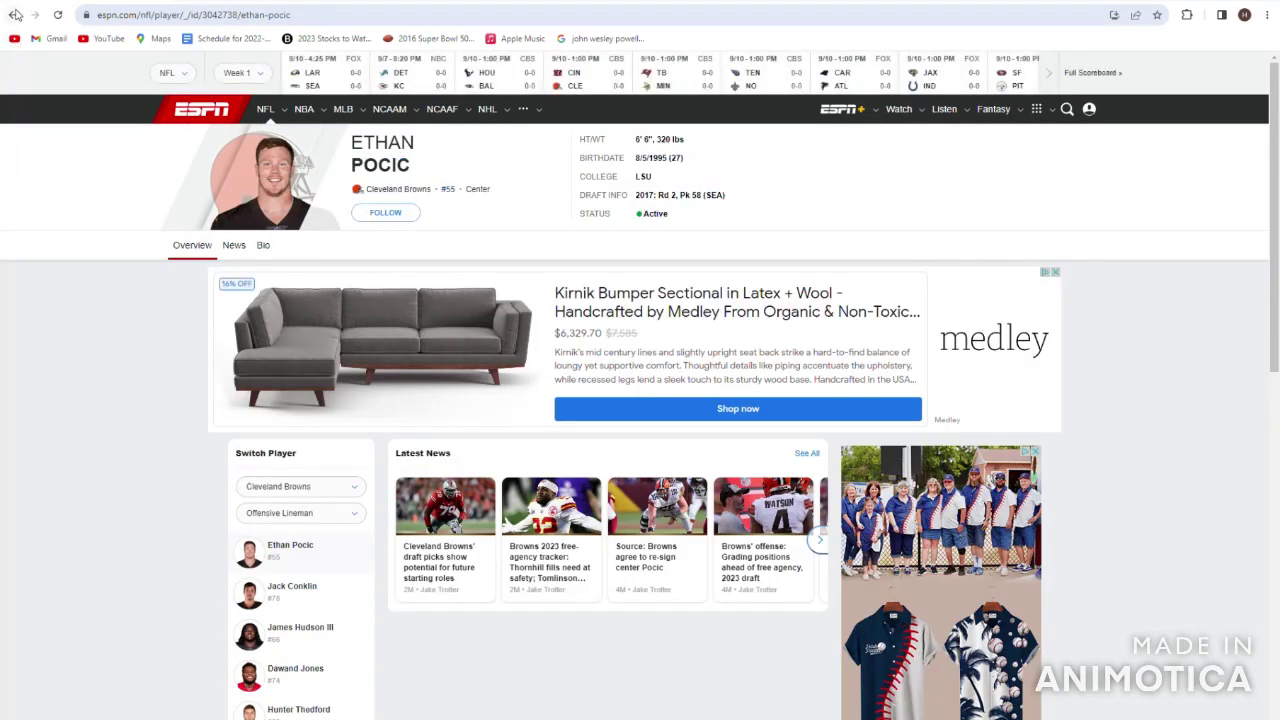
click(15, 14)
drag(316, 438, 211, 383)
click(334, 391)
drag(408, 369, 463, 371)
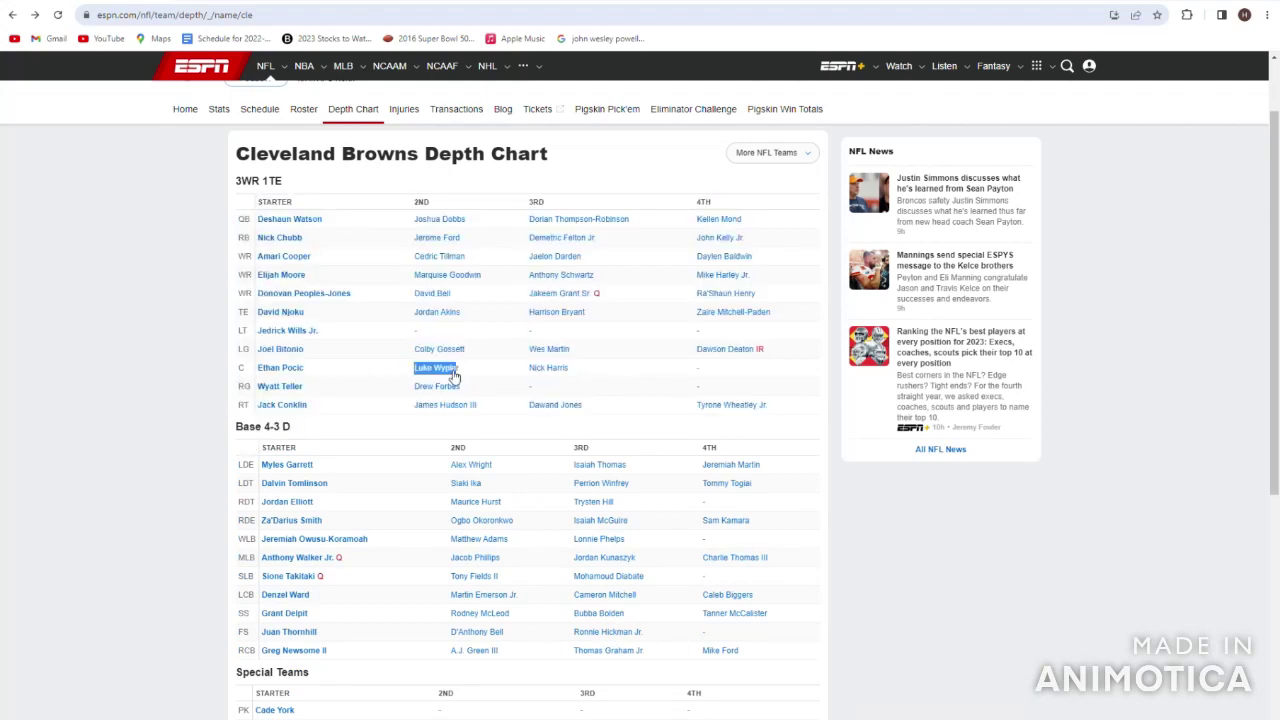
click(450, 372)
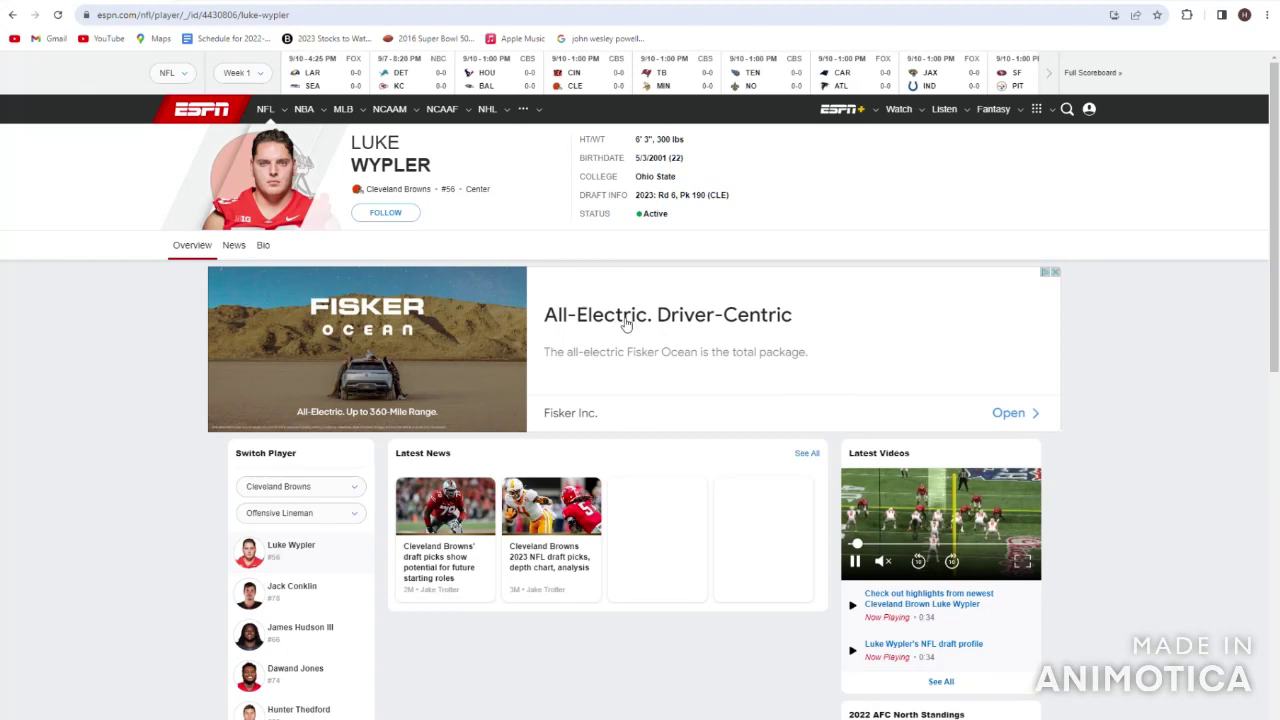
drag(675, 222, 600, 160)
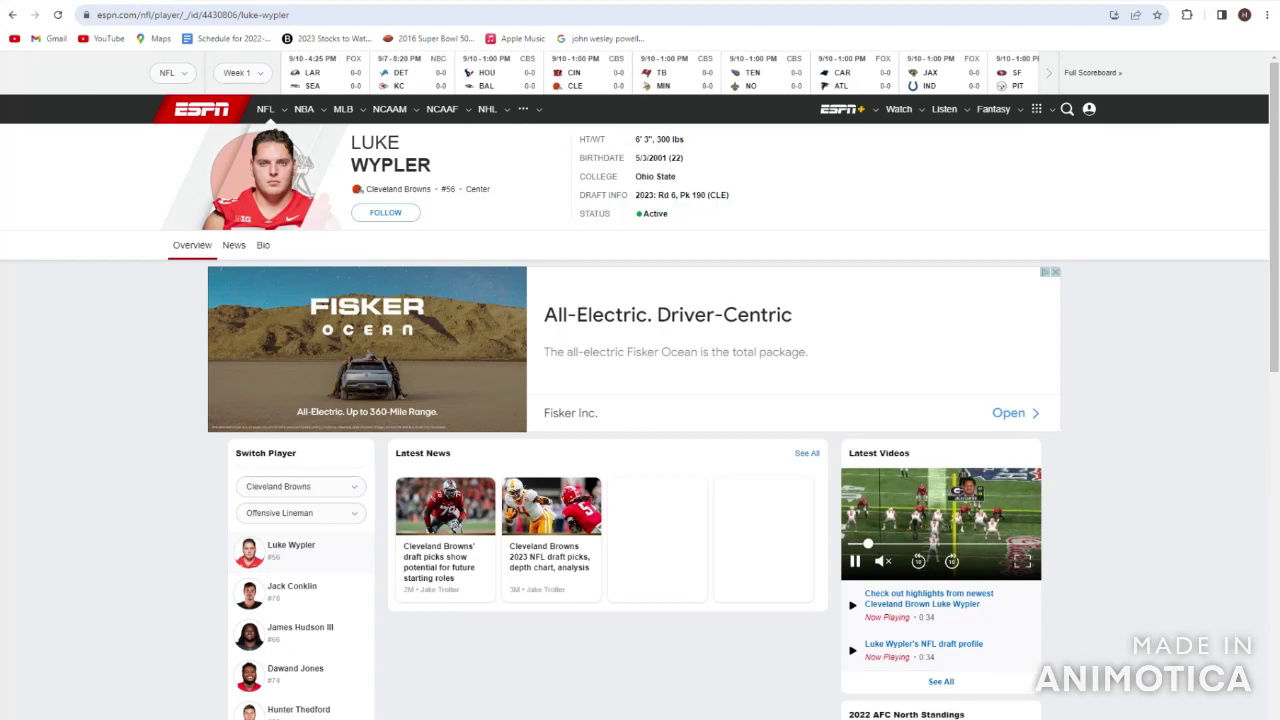
click(12, 14)
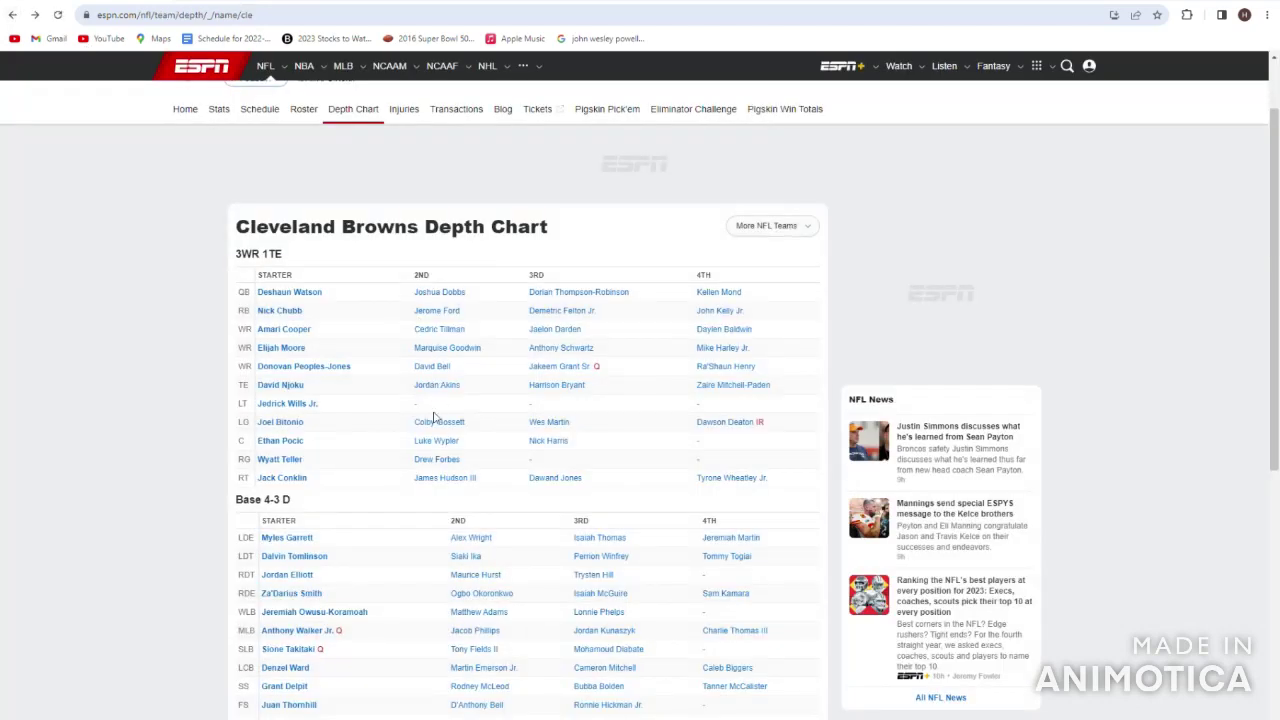
- Look at third-string center Nick Harris and the backup spots along the offensive line in the depth chart
scroll(476, 457, down, 1)
drag(527, 368, 567, 367)
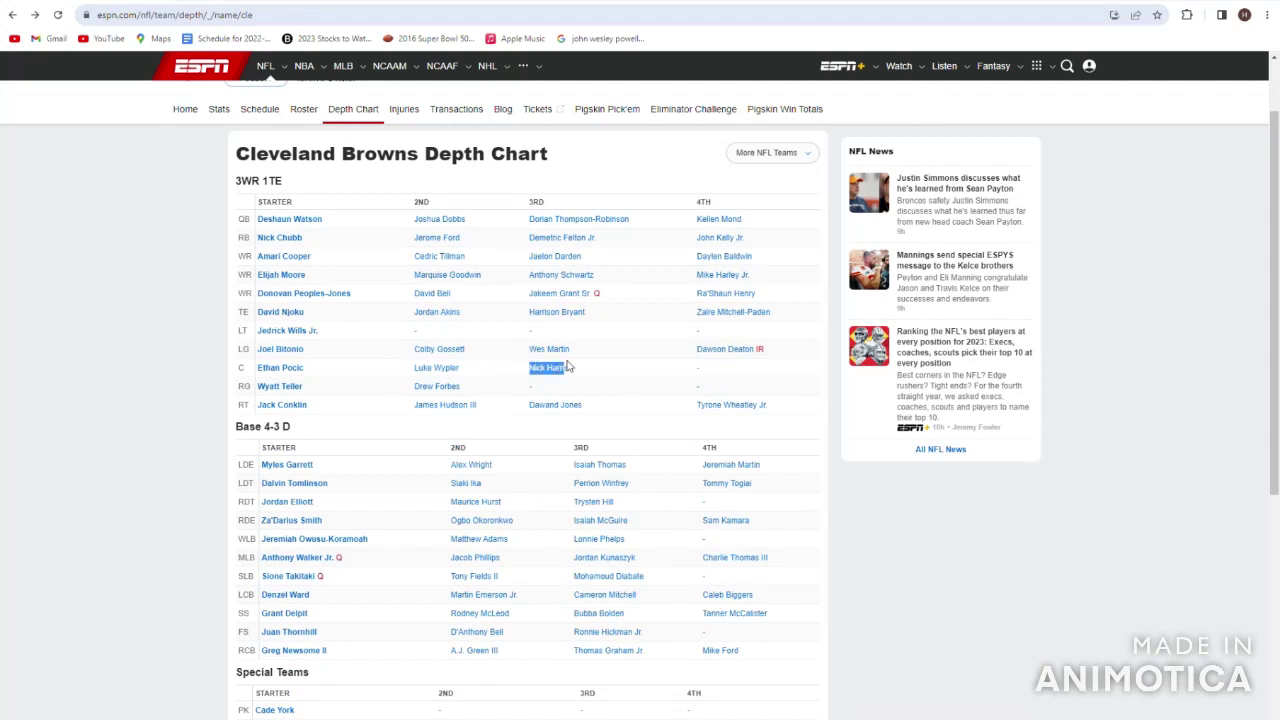
click(516, 371)
drag(623, 424, 520, 408)
click(494, 359)
drag(475, 311, 451, 338)
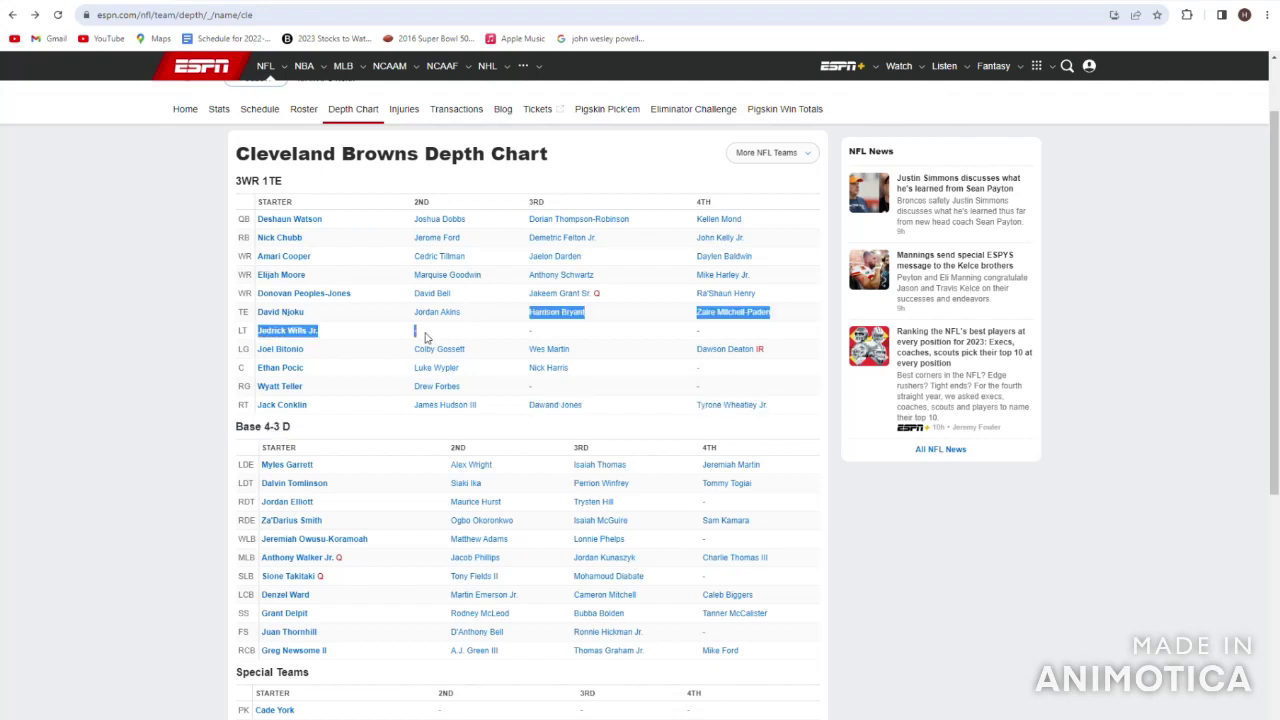
- Look at backup right guard Drew Forbes in the depth chart
click(438, 338)
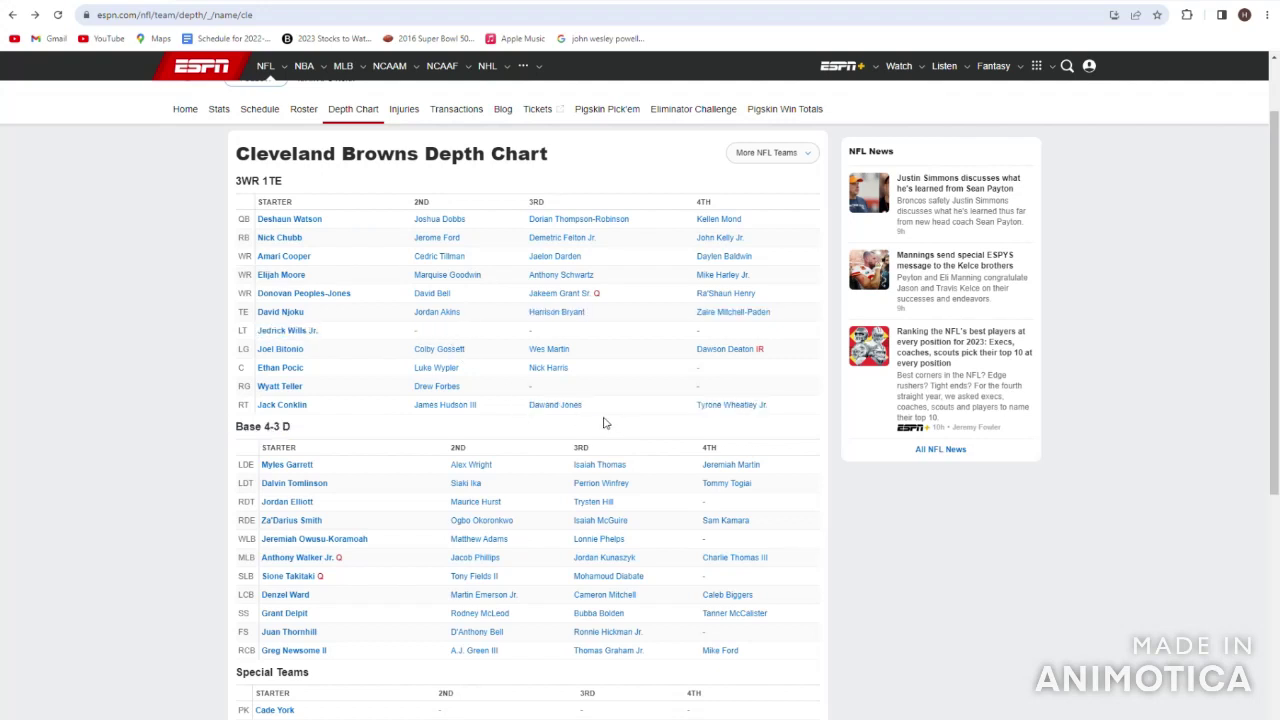
drag(388, 392, 460, 391)
click(463, 392)
- Open pff.com in a new tab, search for Wyatt Teller and open his player page
key(ctrl+t)
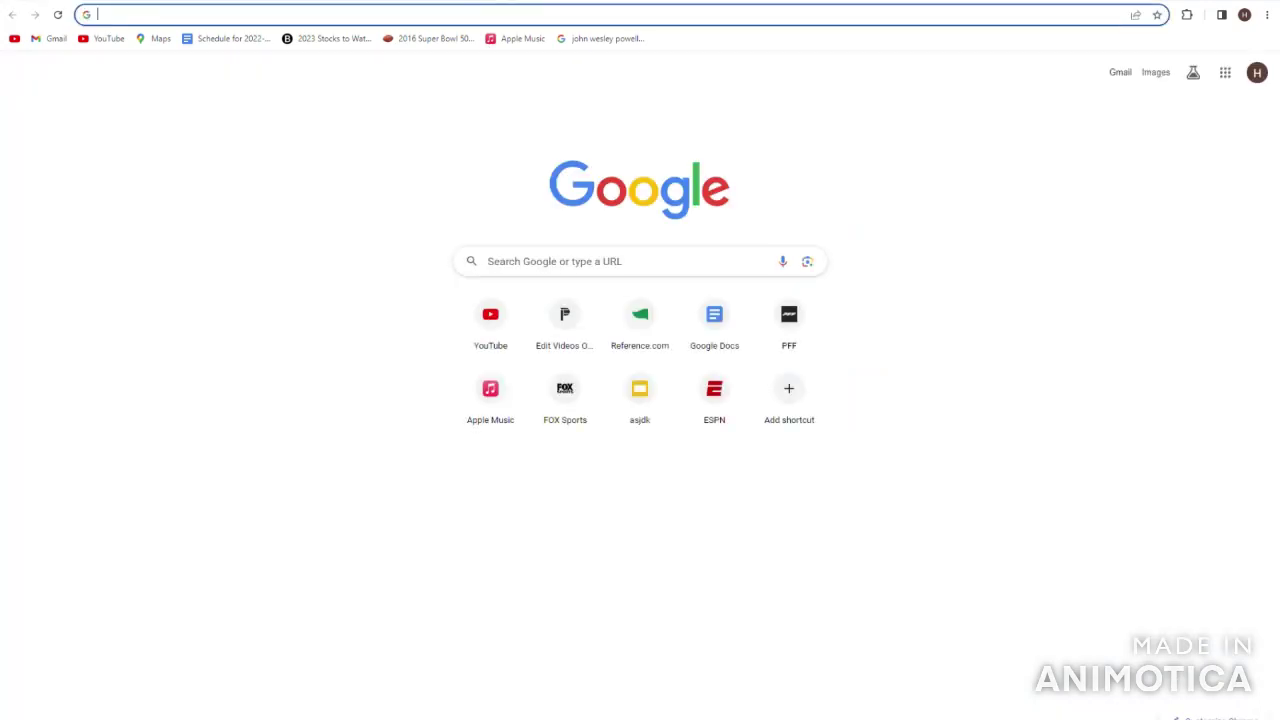
text(pff.com)
key(Return)
click(1075, 67)
text(w)
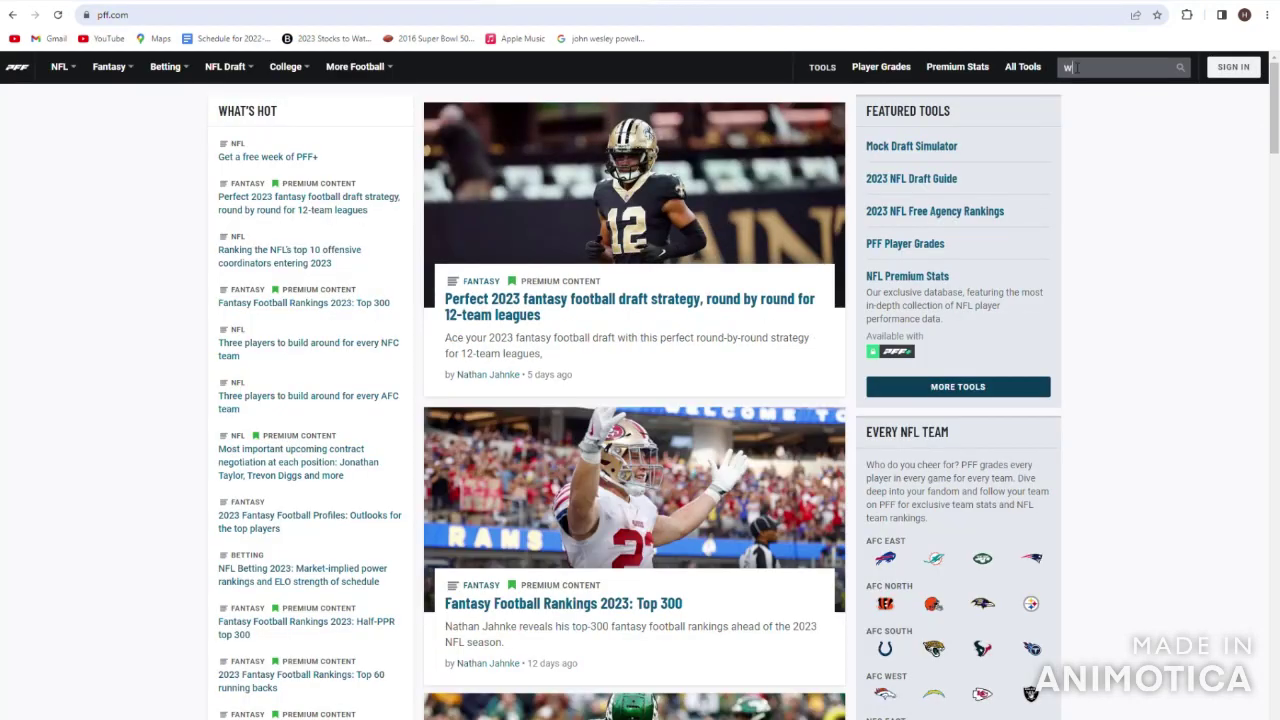
text(yatt teller)
key(Return)
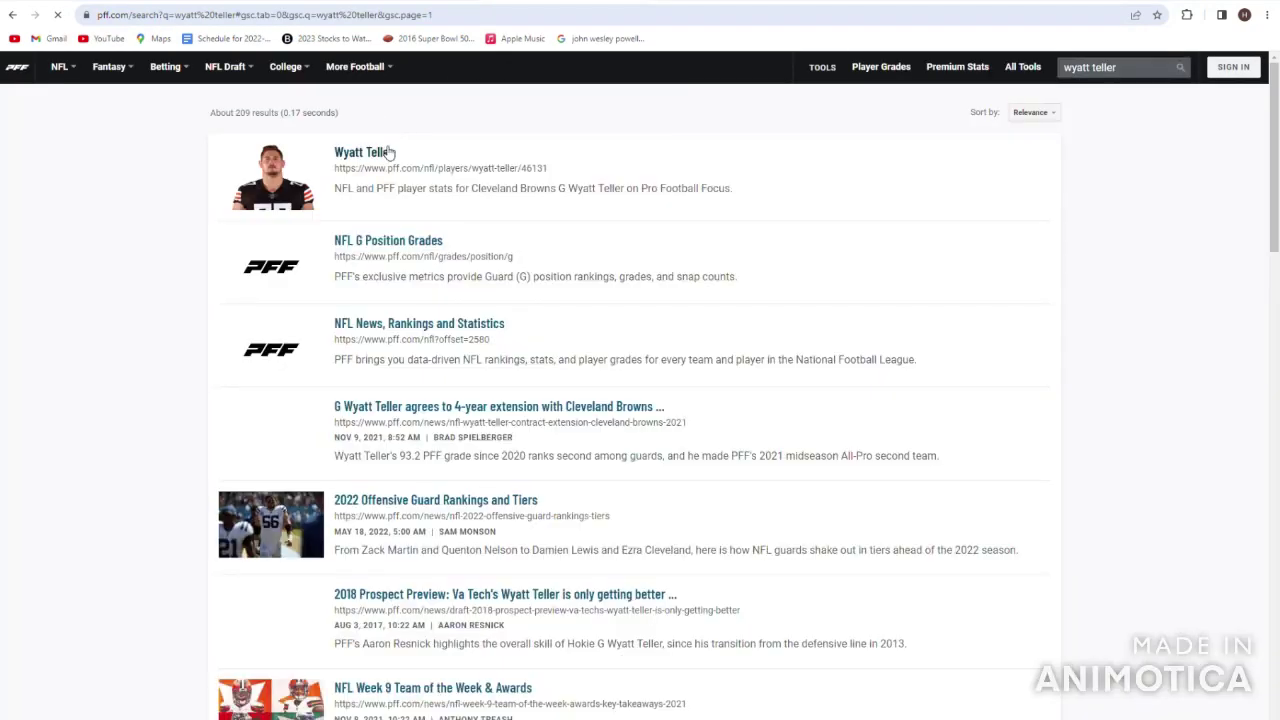
click(389, 152)
- Check Wyatt Teller's PFF grades for the 2021 and 2020 seasons
click(240, 340)
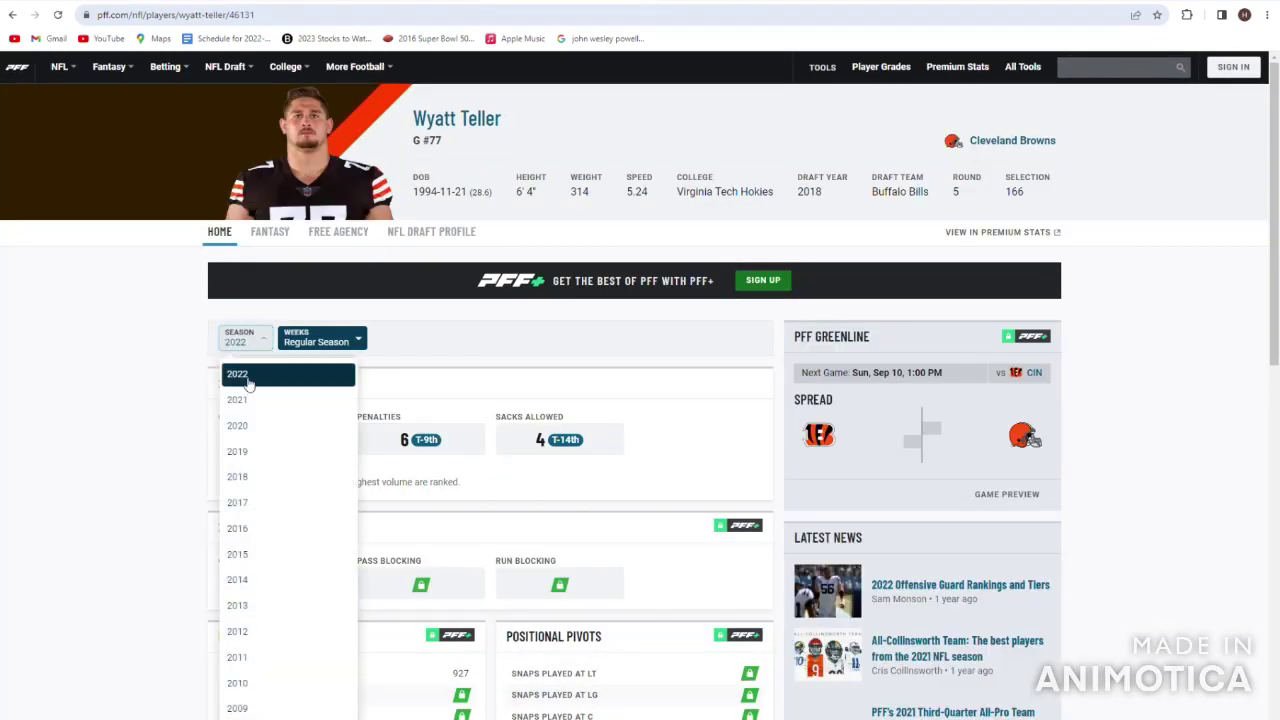
click(251, 400)
click(245, 340)
click(262, 425)
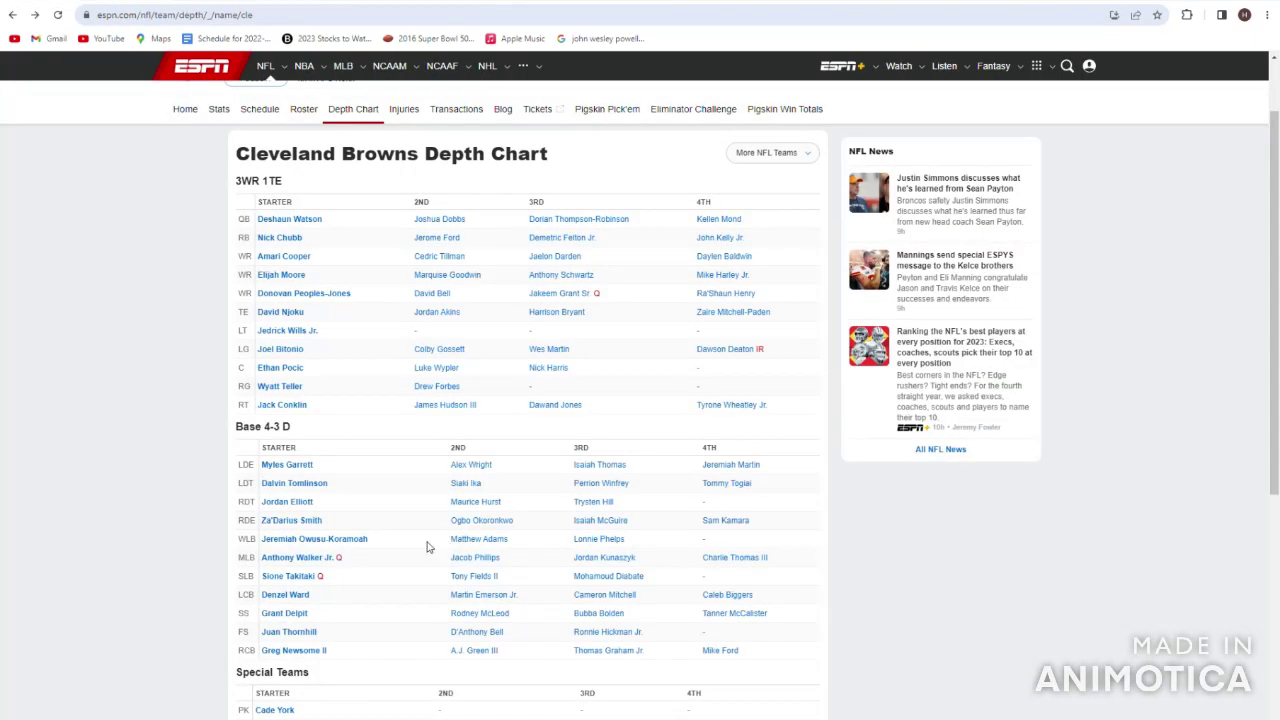
- Open starting right tackle Jack Conklin's ESPN profile, review his draft info and return to the depth chart
drag(310, 406, 283, 419)
click(286, 408)
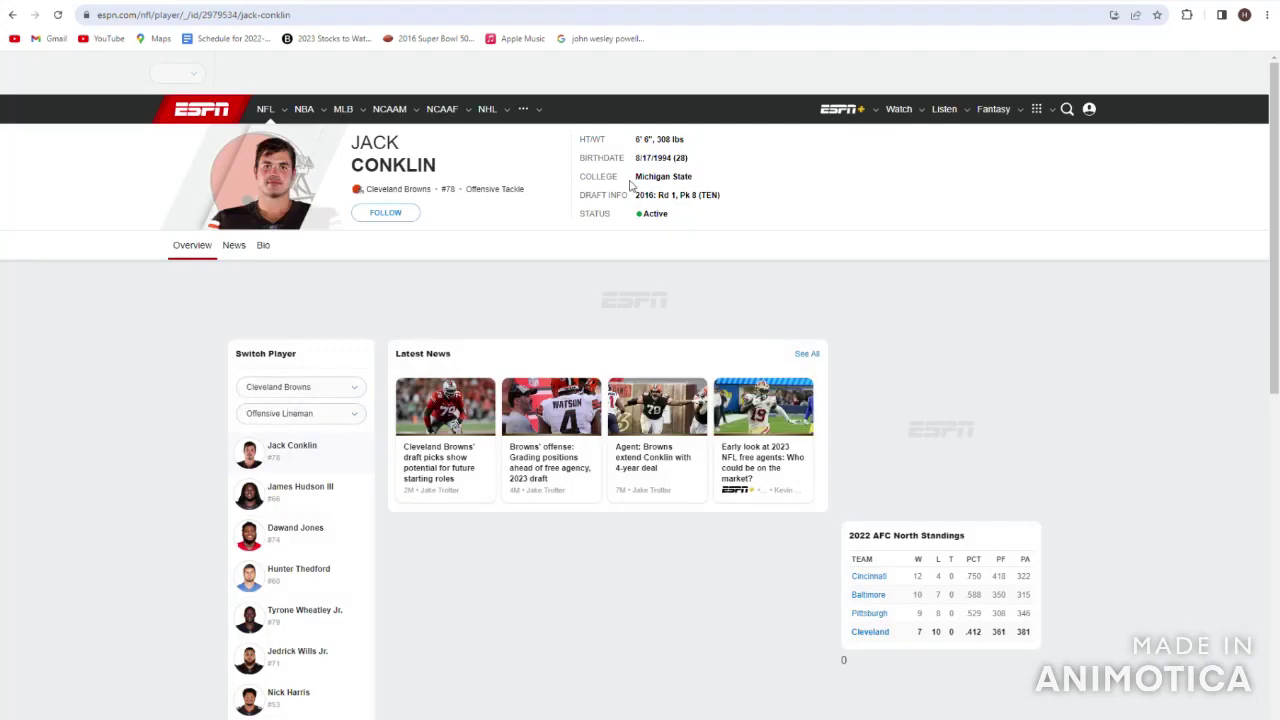
mouse_move(676, 214)
mouse_down()
mouse_move(619, 155)
mouse_move(697, 223)
mouse_up()
click(619, 155)
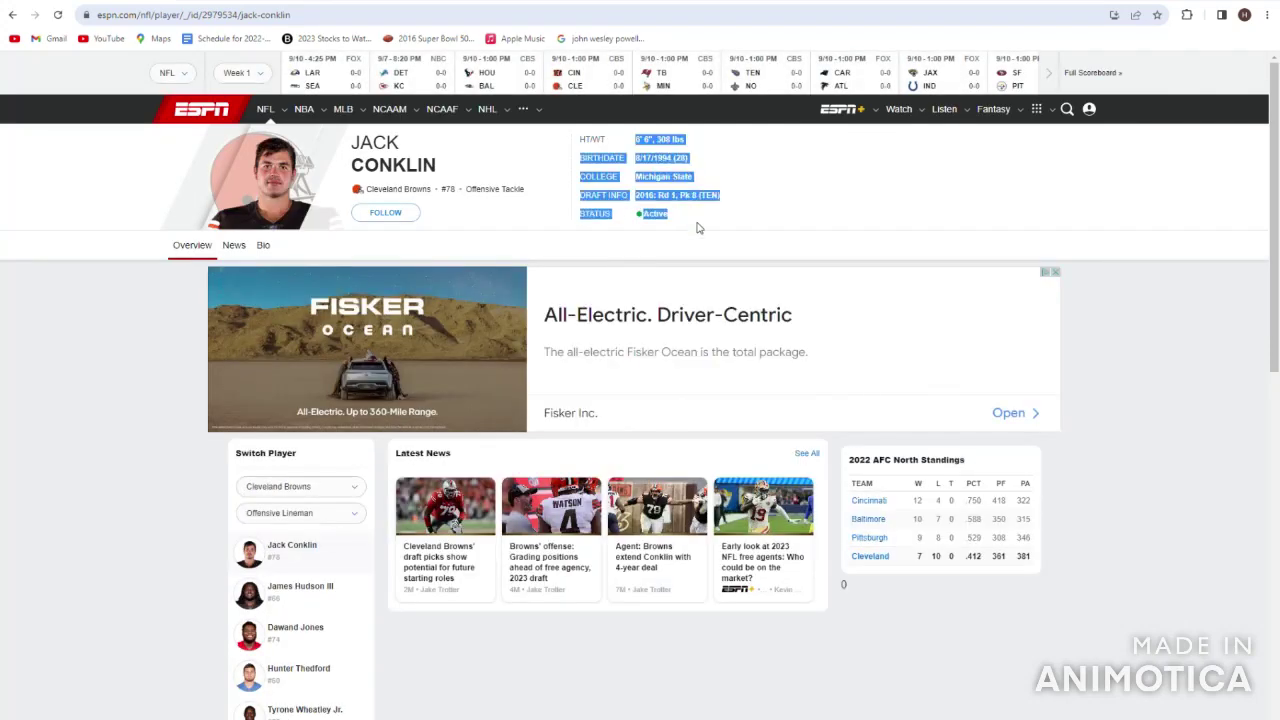
click(12, 15)
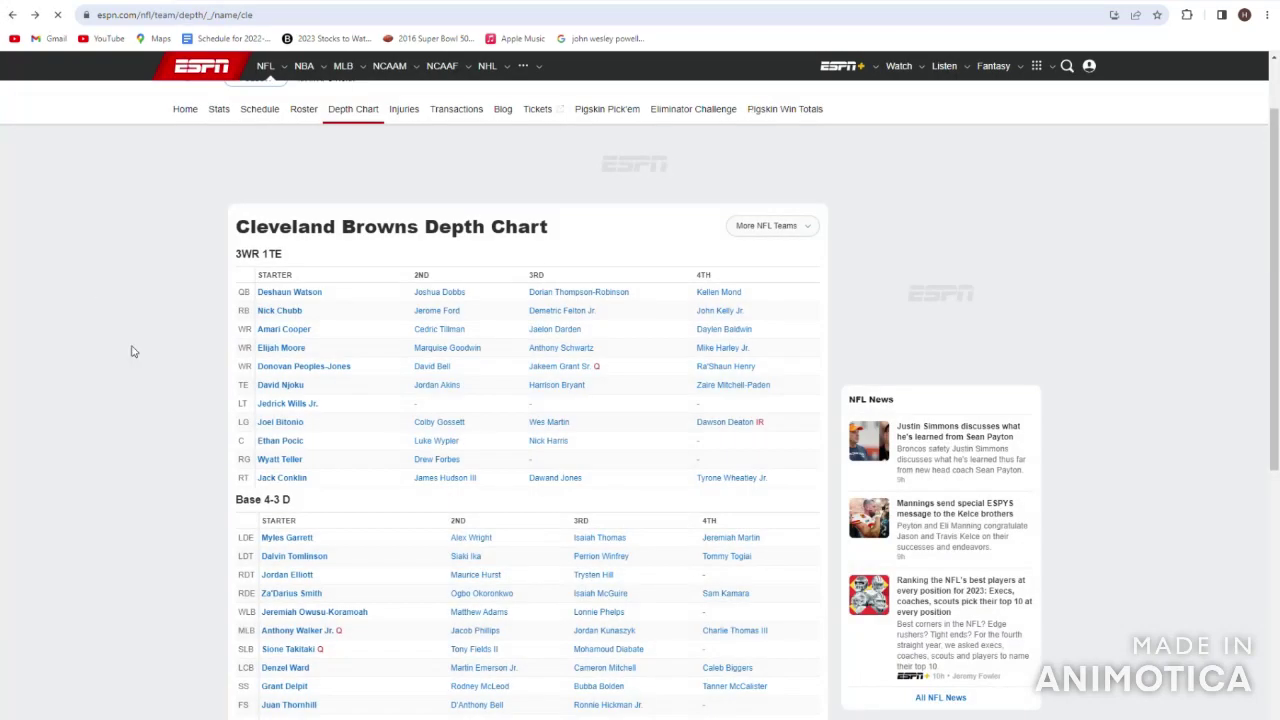
- Look at backup right tackles James Hudson III, Dawand Jones and Tyrone Wheatley Jr. in the depth chart
scroll(345, 384, down, 1)
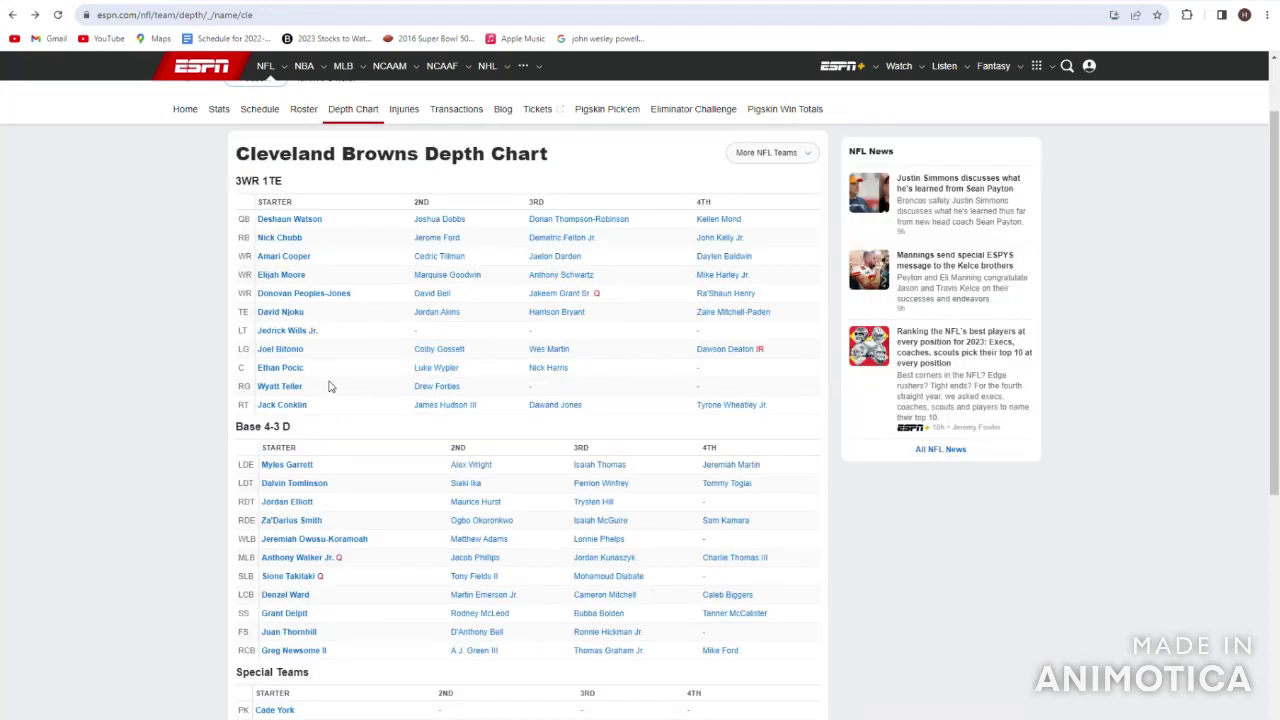
drag(414, 405, 614, 420)
drag(697, 405, 782, 420)
click(795, 418)
drag(604, 414, 521, 406)
click(510, 416)
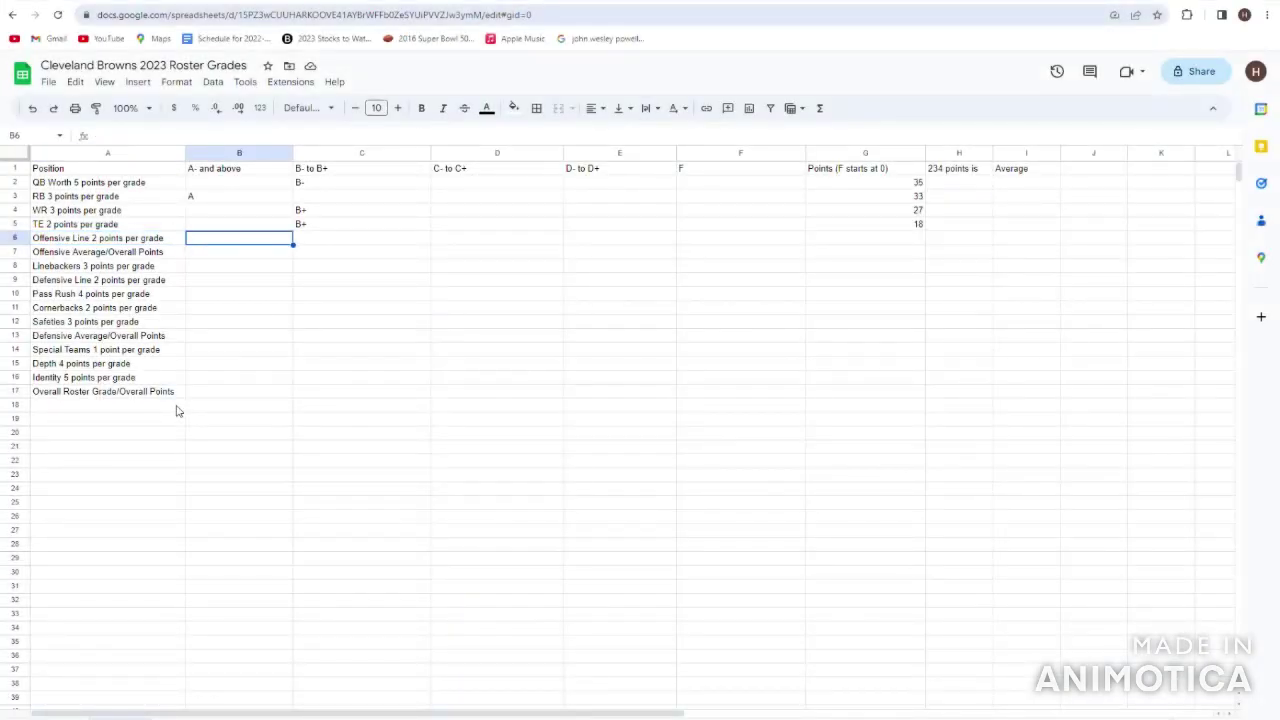
- Switch to the Google Sheets scorecard and enter A- as the Offensive Line grade in cell B6
text(A-)
key(Left)
- Go over the grade columns along the Offensive Line row of the scorecard
key(Right)
key(Right)
key(Right)
key(Right)
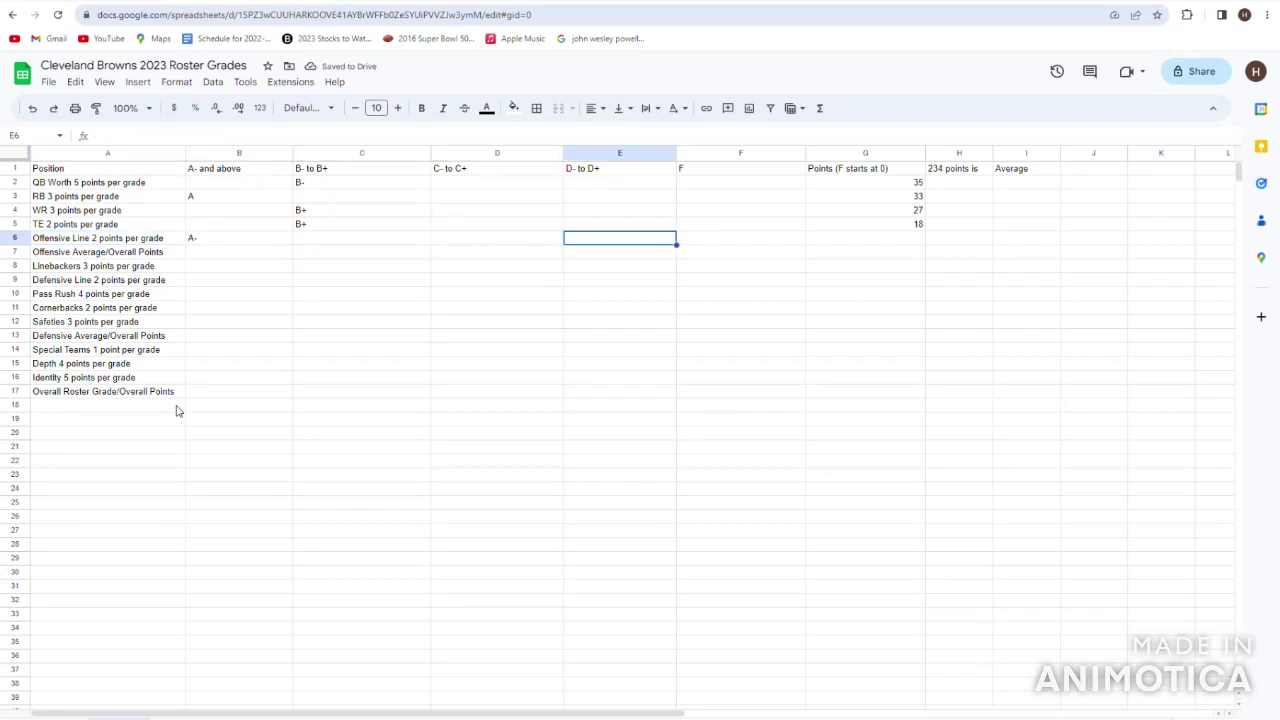
key(Left)
key(Left)
key(Left)
key(Left)
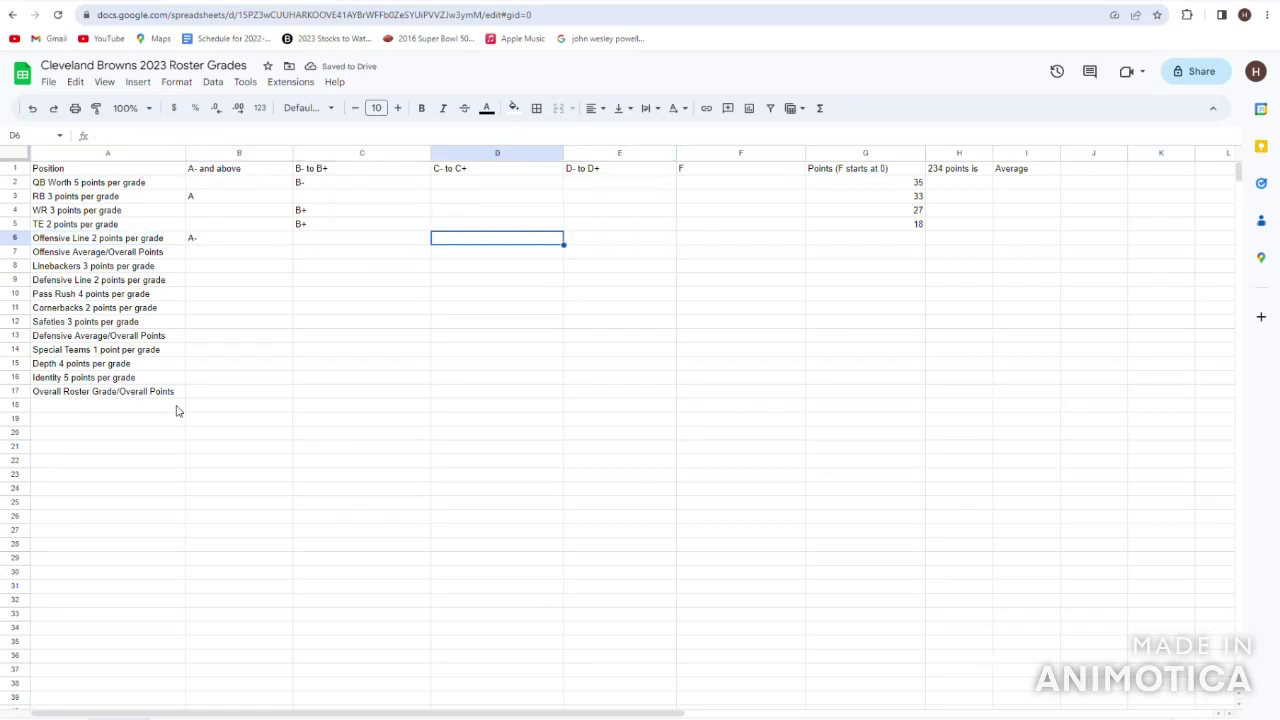
key(Right)
key(Right)
key(Right)
key(Left)
key(Left)
key(Left)
key(Right)
key(Right)
key(Right)
key(Right)
key(Right)
key(Left)
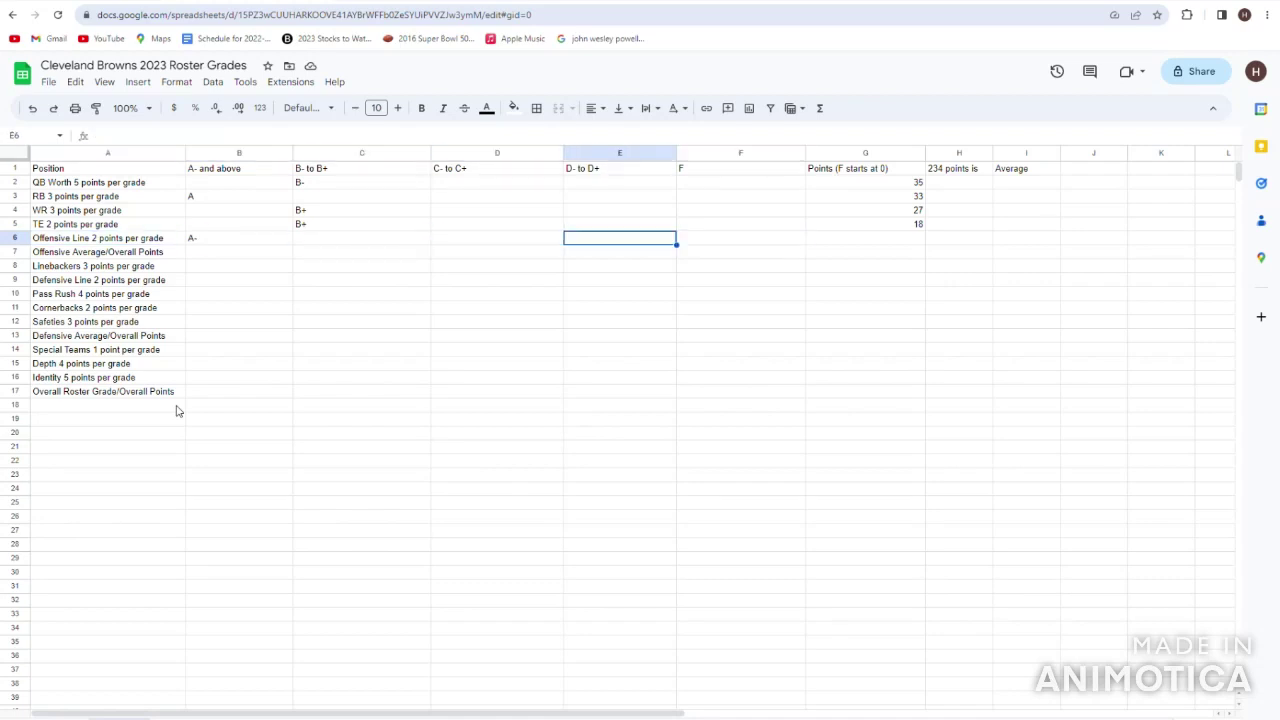
key(Left)
key(Left)
key(Left)
- Enter 20 points for the Offensive Line in cell G6
key(Right)
- Enter 133 points in G7 and a B+ grade in C7 for the Offensive Average/Overall Points row
key(Right)
key(Right)
key(Right)
key(Right)
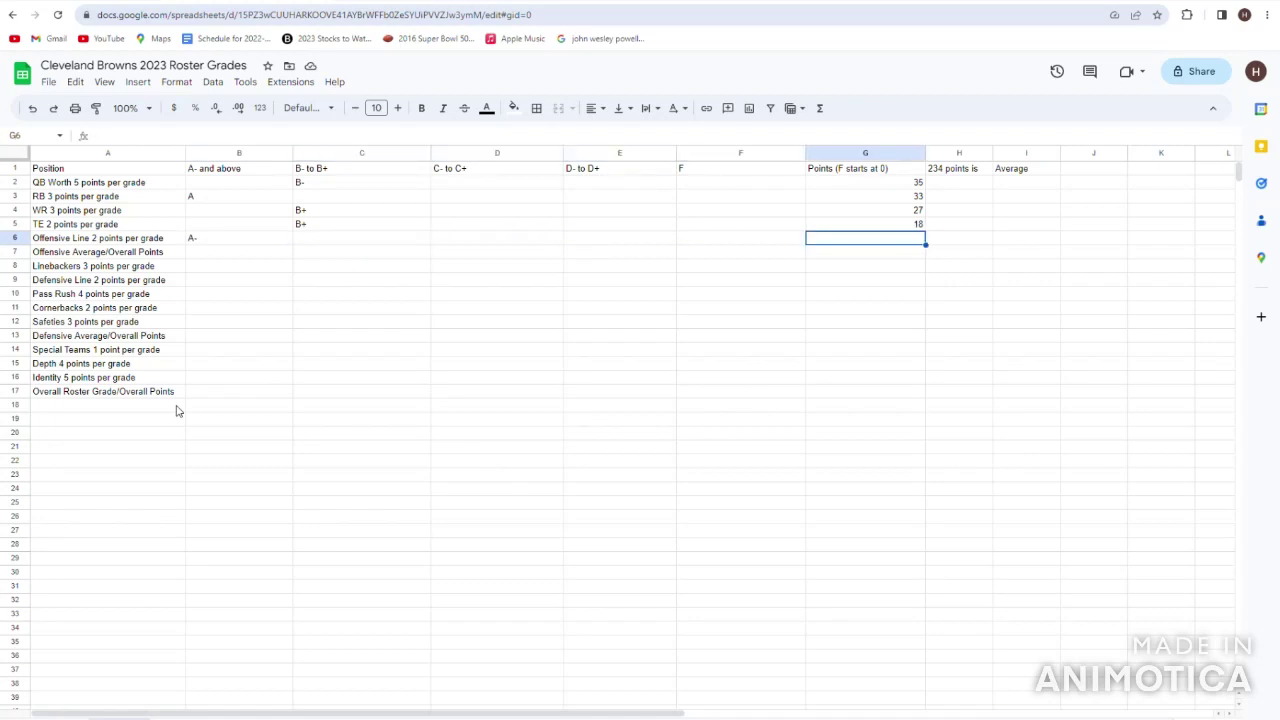
text(20)
key(Return)
key(Left)
key(Home)
key(Right)
key(Right)
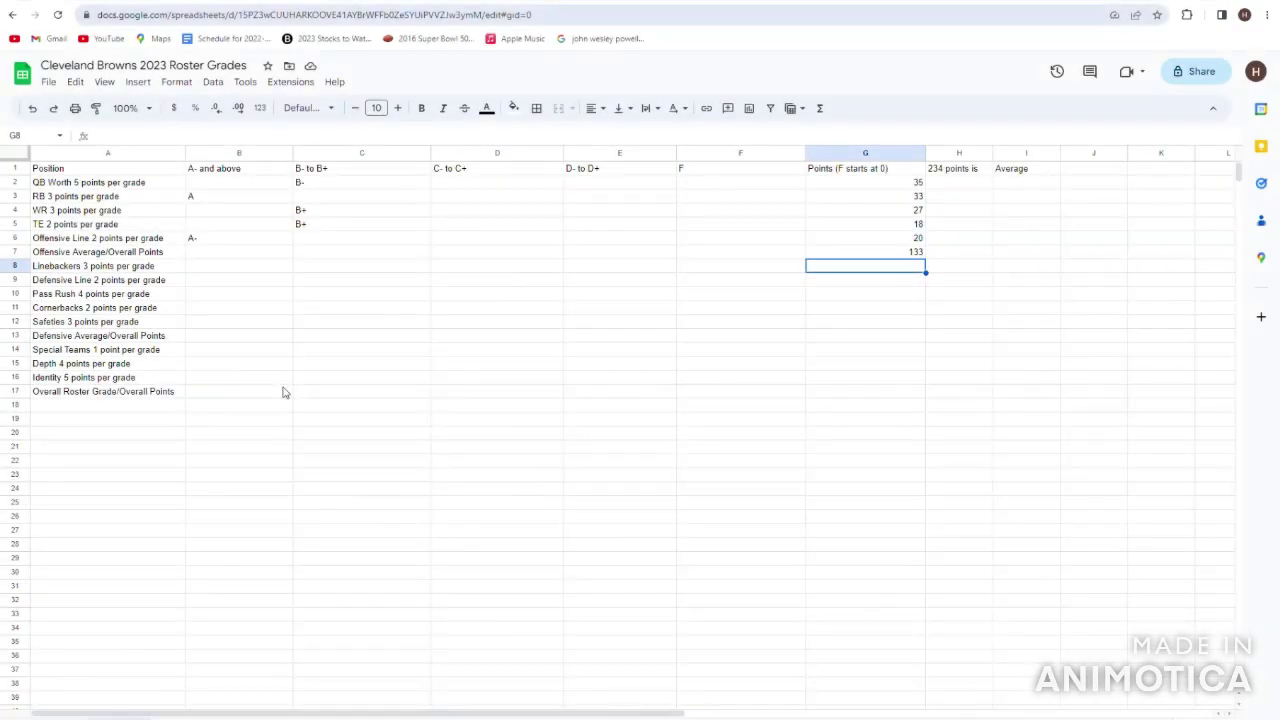
key(Left)
key(Up)
key(Left)
key(Left)
key(Left)
text(B+)
key(Return)
key(Up)
key(Left)
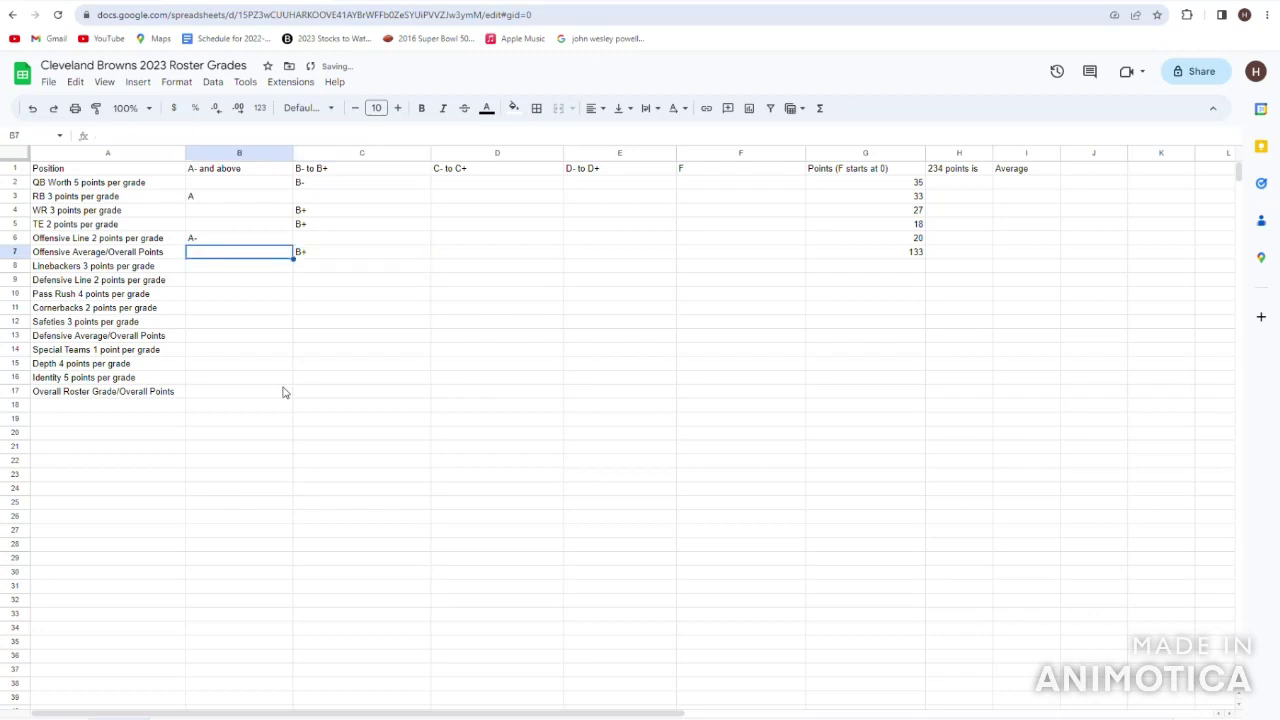
key(Left)
key(Up)
key(Right)
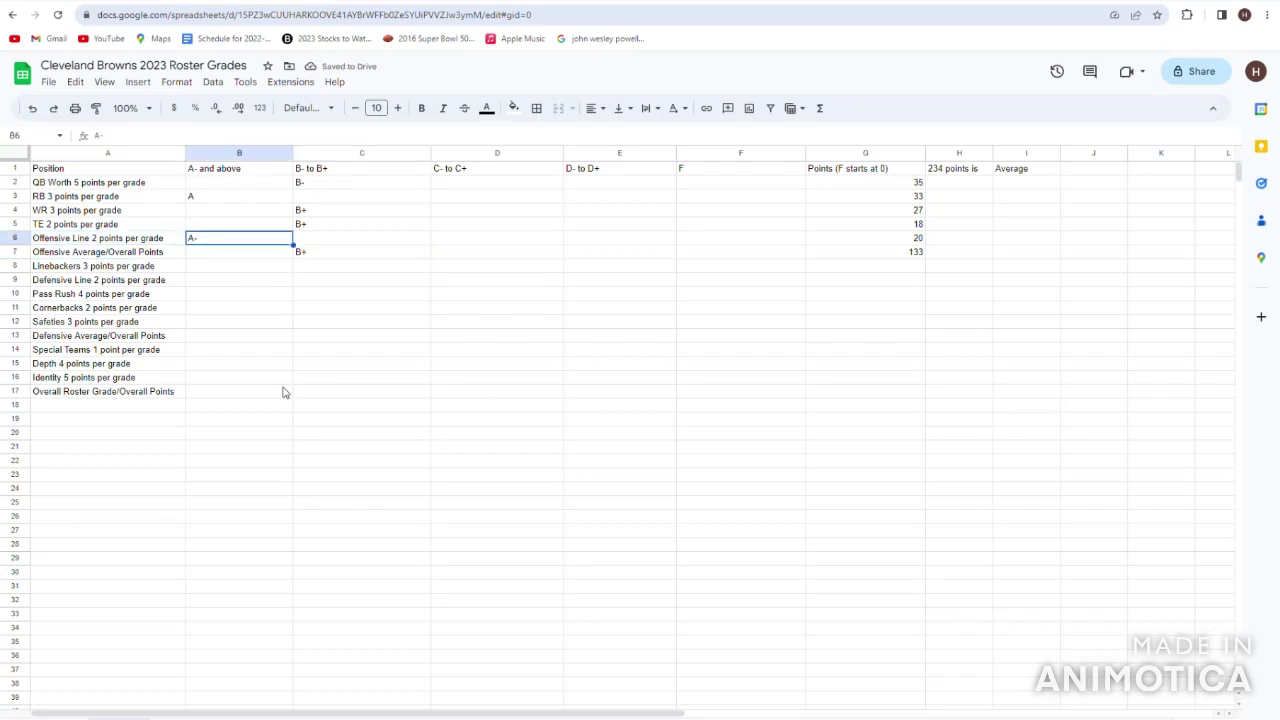
key(Left)
key(Right)
- Open the PFF site in a new tab, search for Jack Conklin and open his player page
key(ctrl+t)
text(pff)
key(Return)
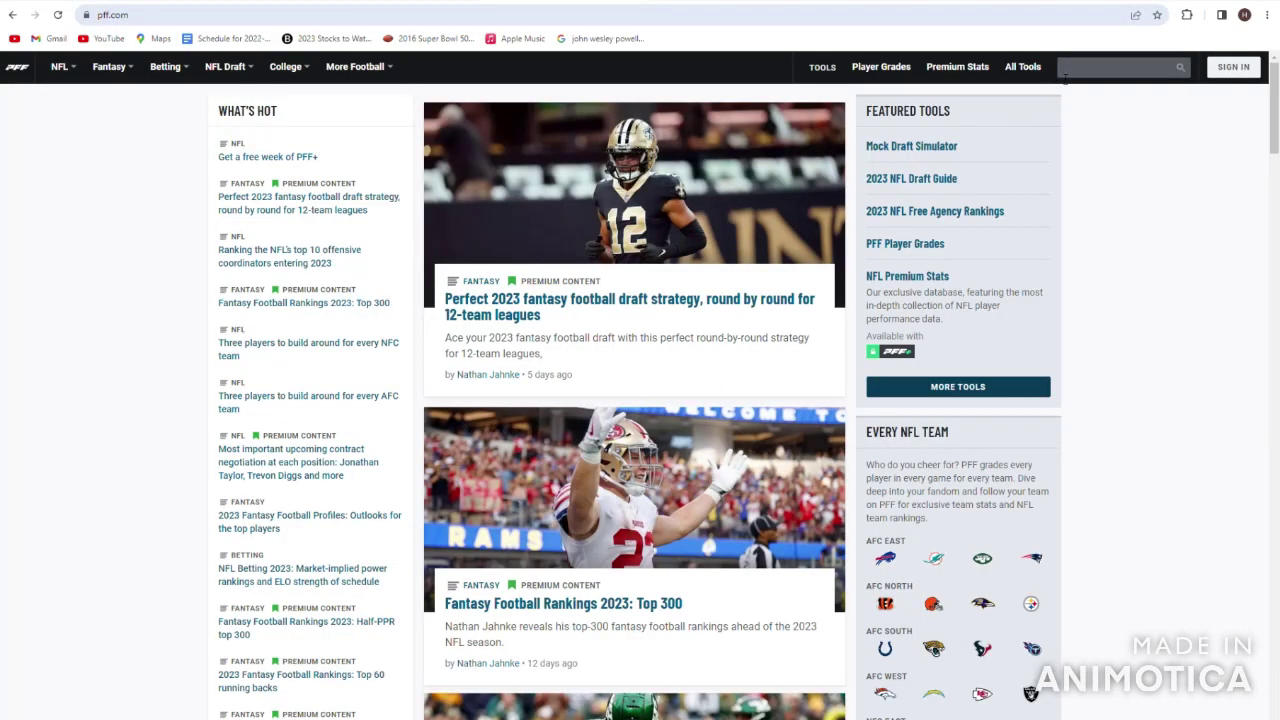
text(jack cnonklin)
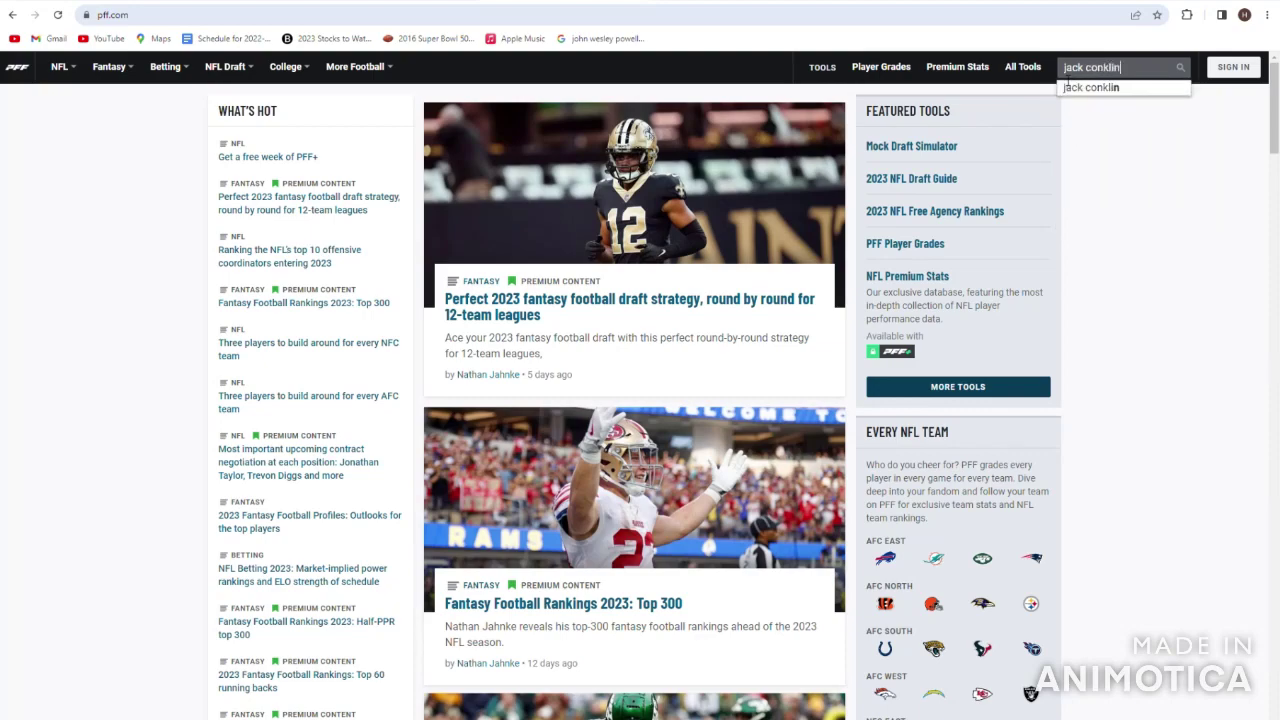
key(Return)
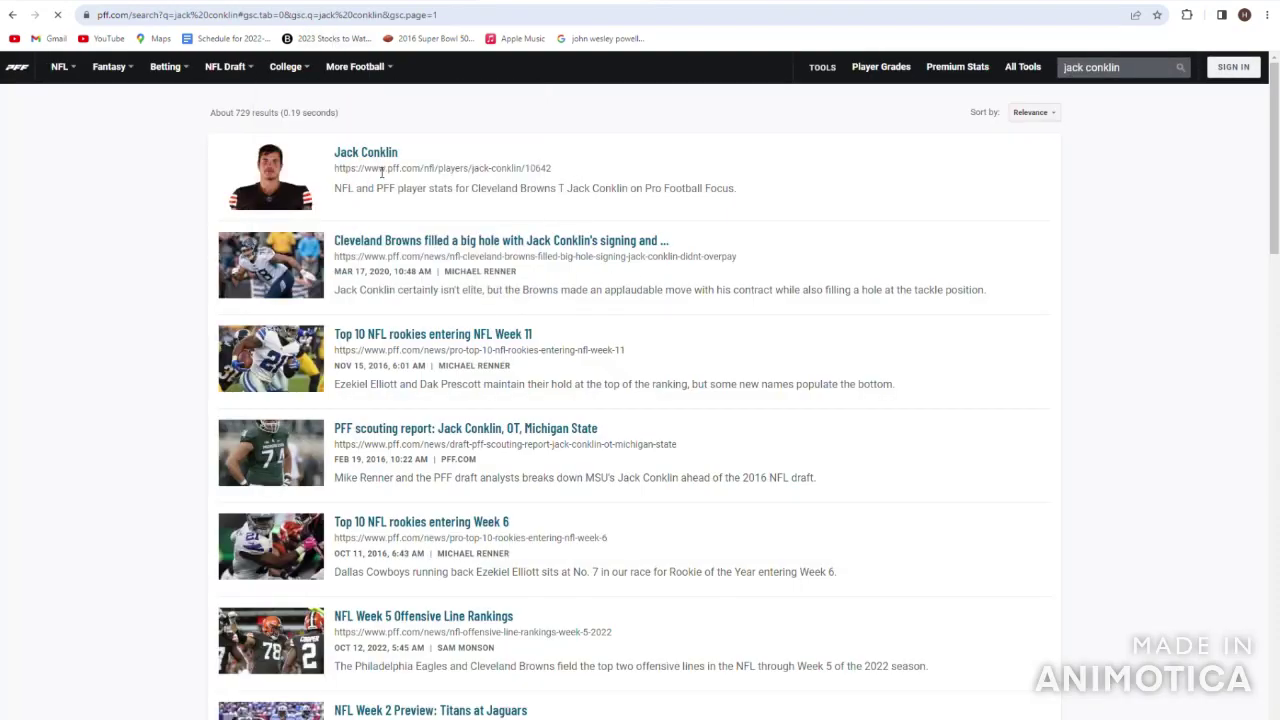
click(388, 155)
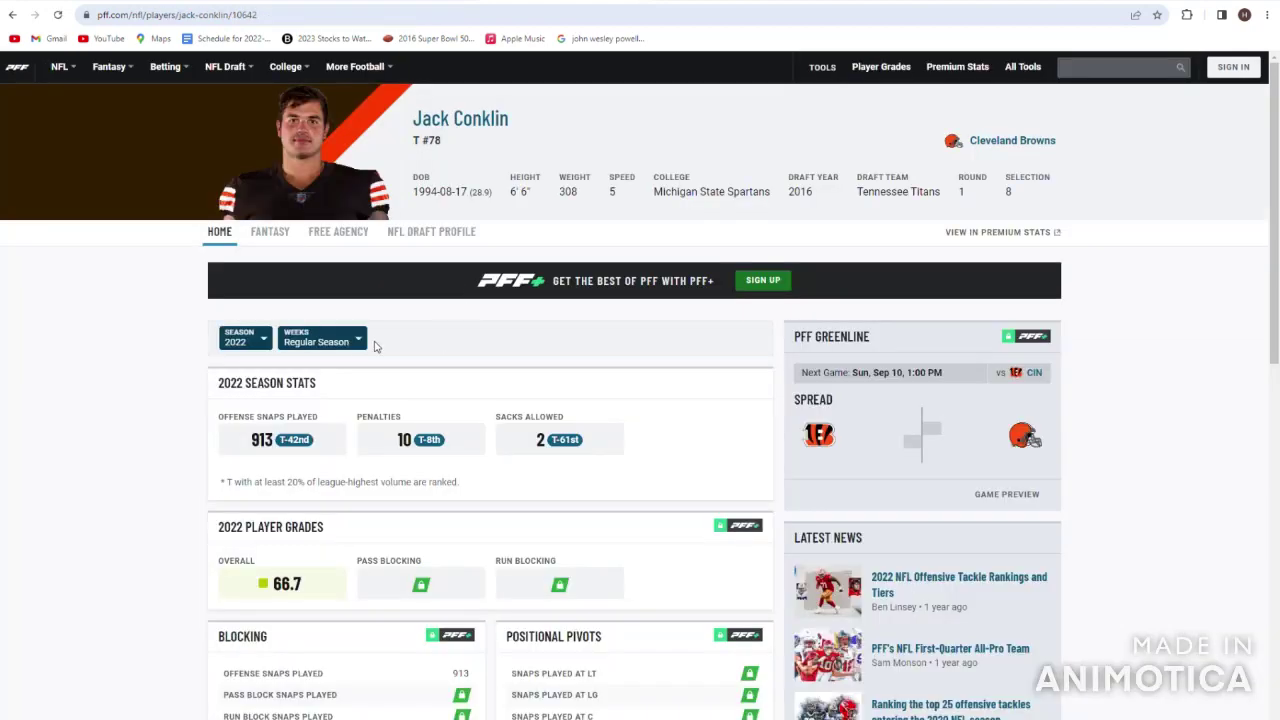
- Check Jack Conklin's PFF grades for the 2020 and 2021 seasons
click(243, 342)
click(243, 425)
click(245, 343)
click(264, 401)
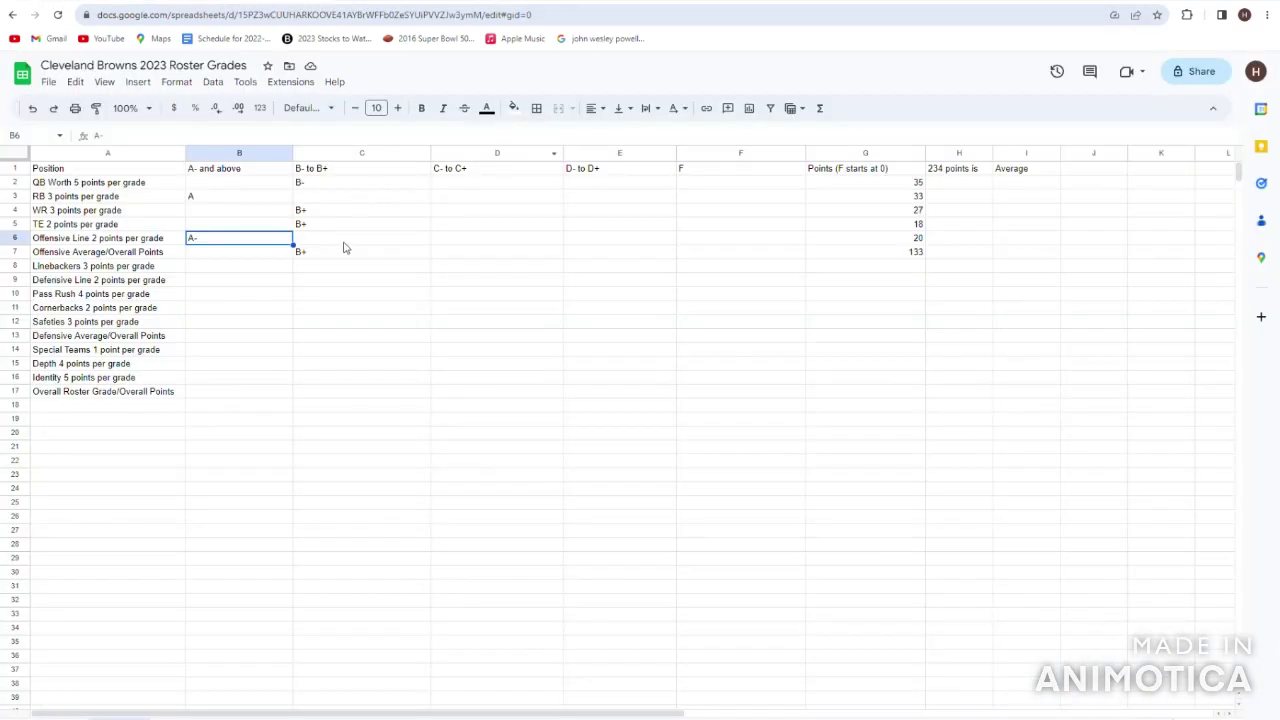
- Review the scorecard's offensive grades from quarterback through offensive line, ending with the offensive average
key(Right)
key(Up)
key(Up)
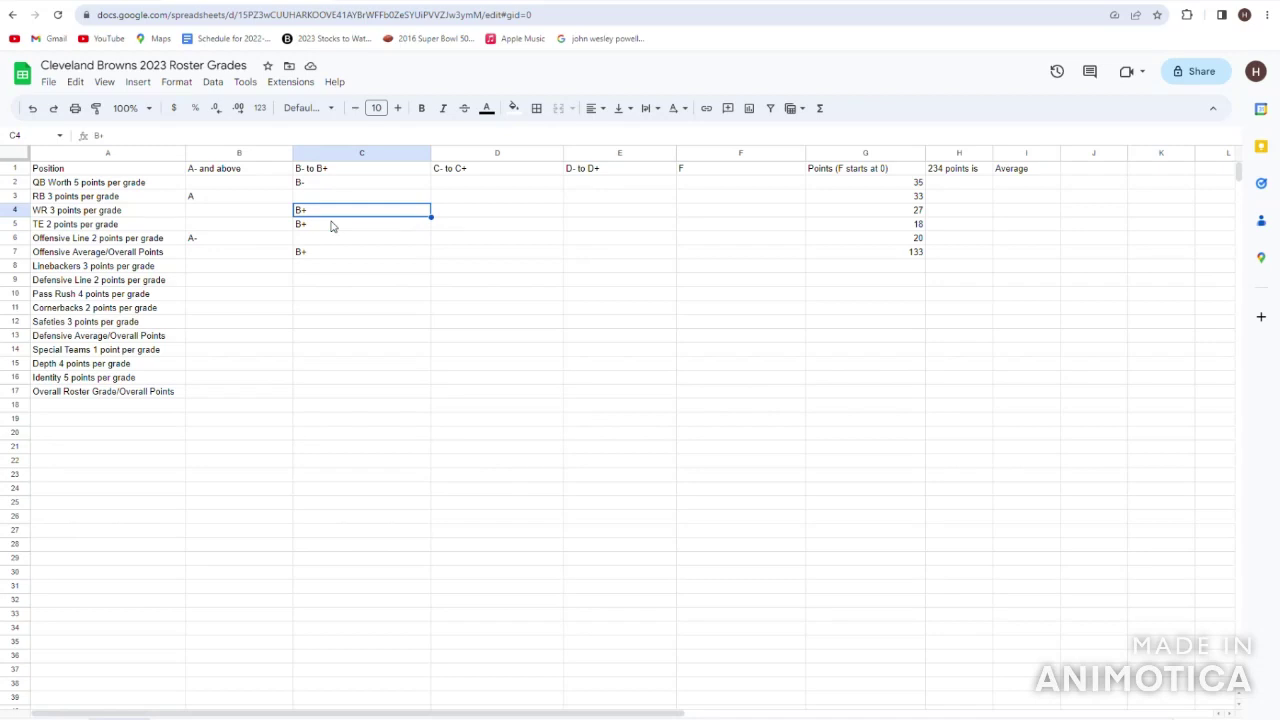
key(Down)
key(Up)
key(Up)
key(Up)
key(Left)
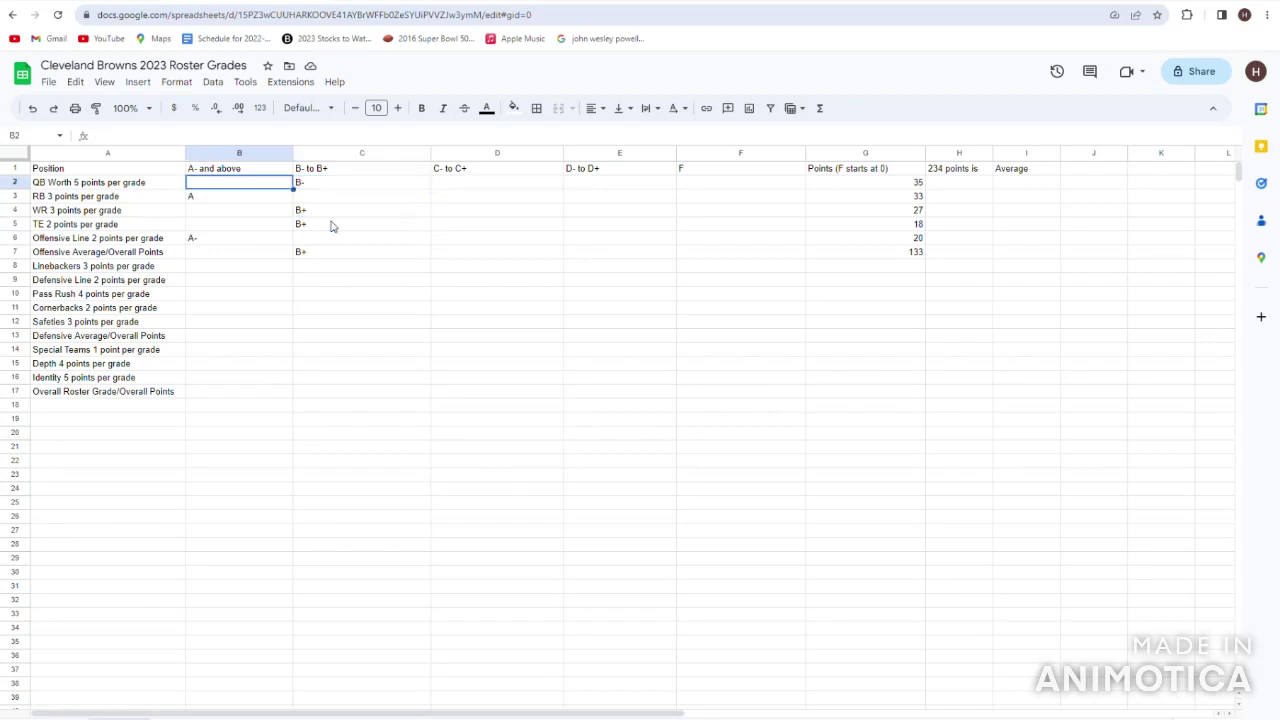
key(Left)
key(Down)
key(Down)
key(Right)
key(Right)
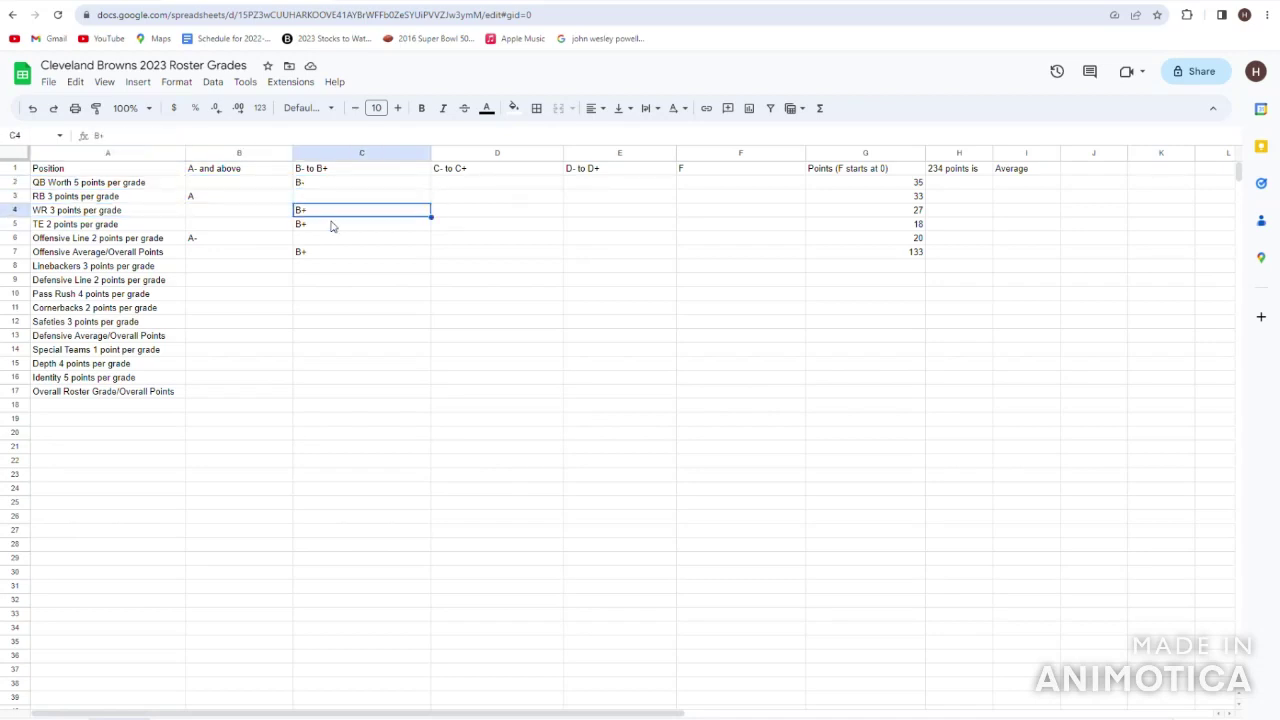
key(Up)
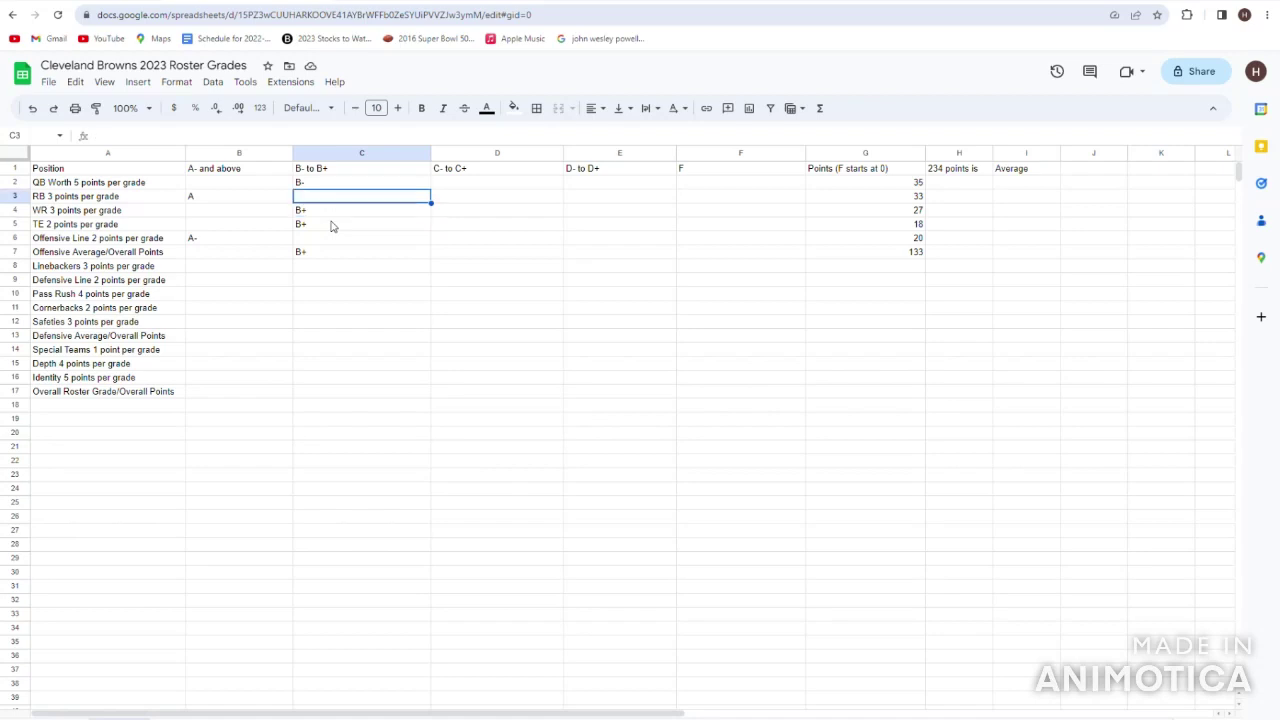
key(Up)
key(Down)
key(Up)
key(Up)
key(Down)
key(Down)
key(Down)
key(Down)
key(Down)
key(Down)
key(Down)
key(Down)
key(Down)
key(Up)
key(Up)
key(Up)
key(Left)
key(Up)
key(Up)
key(Up)
key(Up)
key(Up)
key(Down)
key(Down)
key(Down)
key(Down)
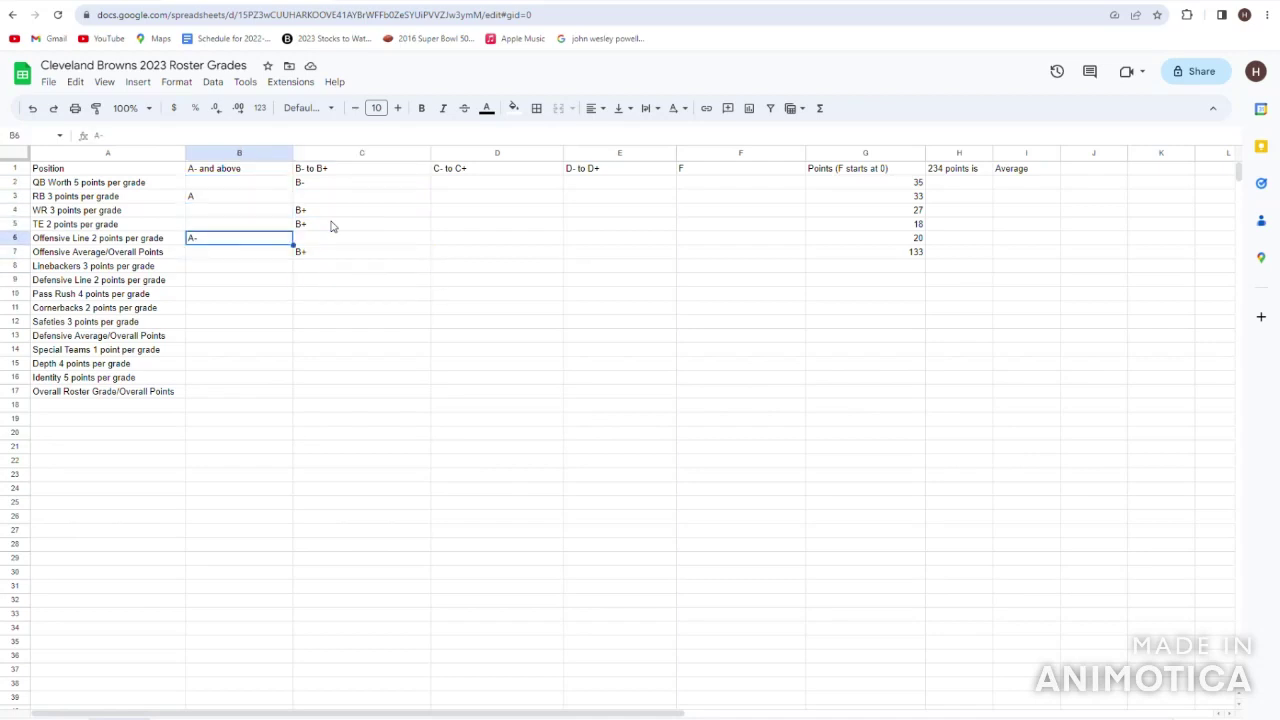
key(Right)
key(Up)
key(Up)
key(Up)
key(Up)
key(Left)
key(Right)
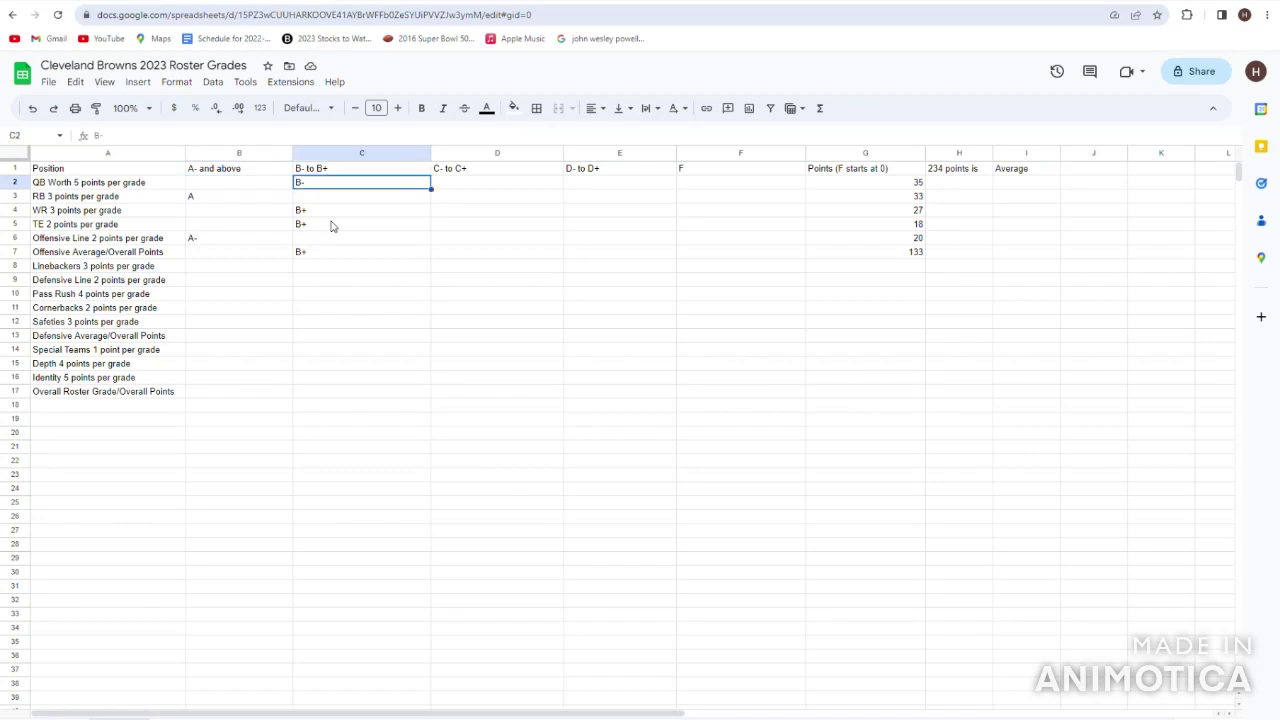
key(Down)
key(Down)
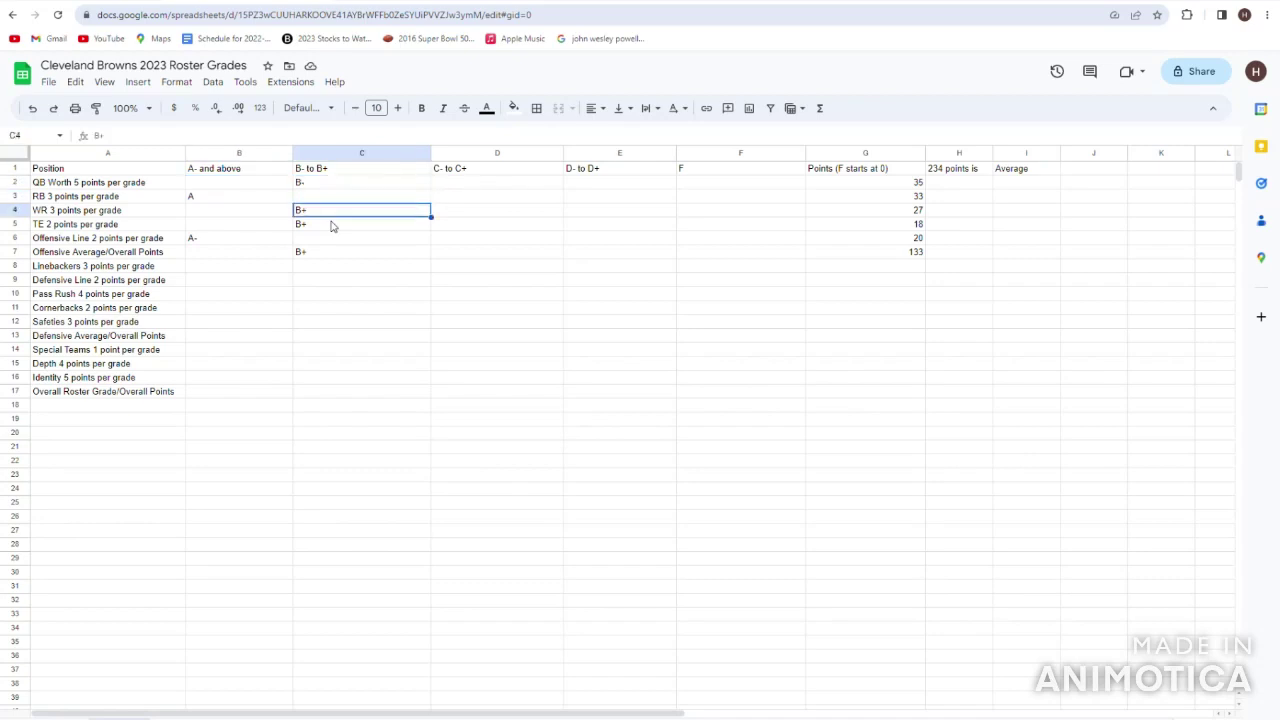
key(Down)
key(Up)
key(Up)
key(Up)
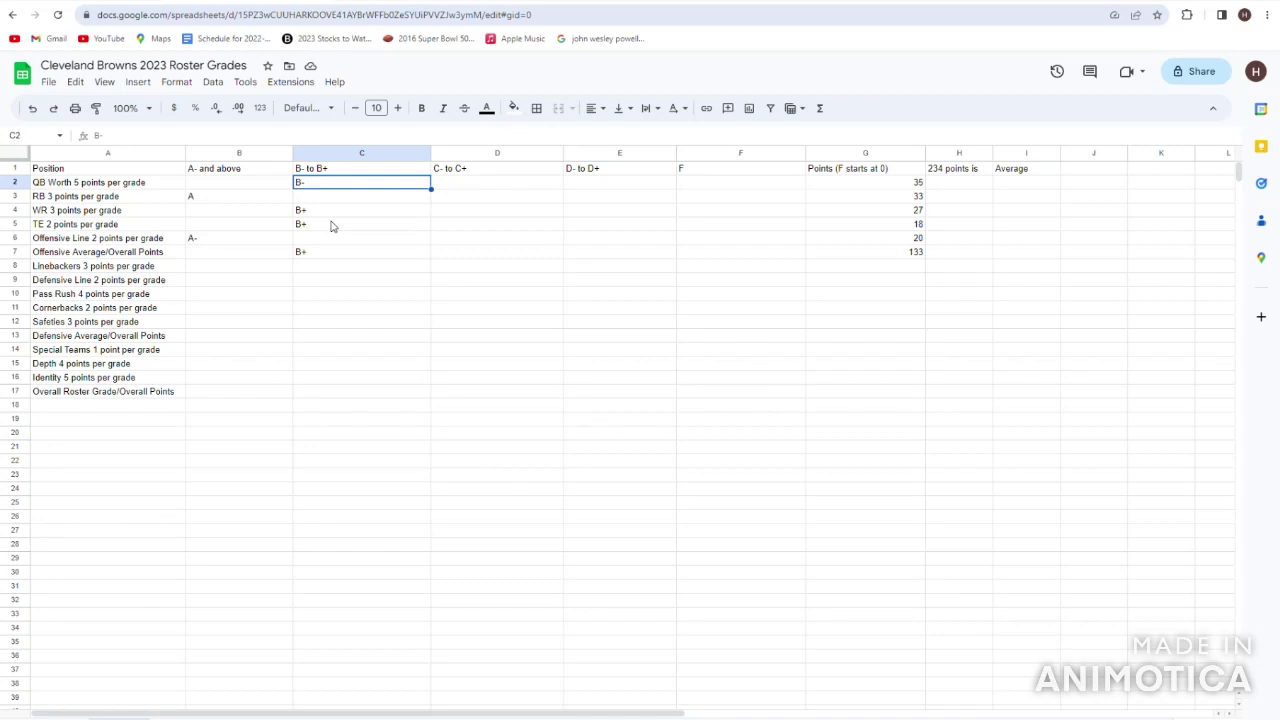
key(Down)
key(Left)
key(Down)
key(Down)
key(Down)
key(Down)
key(Right)
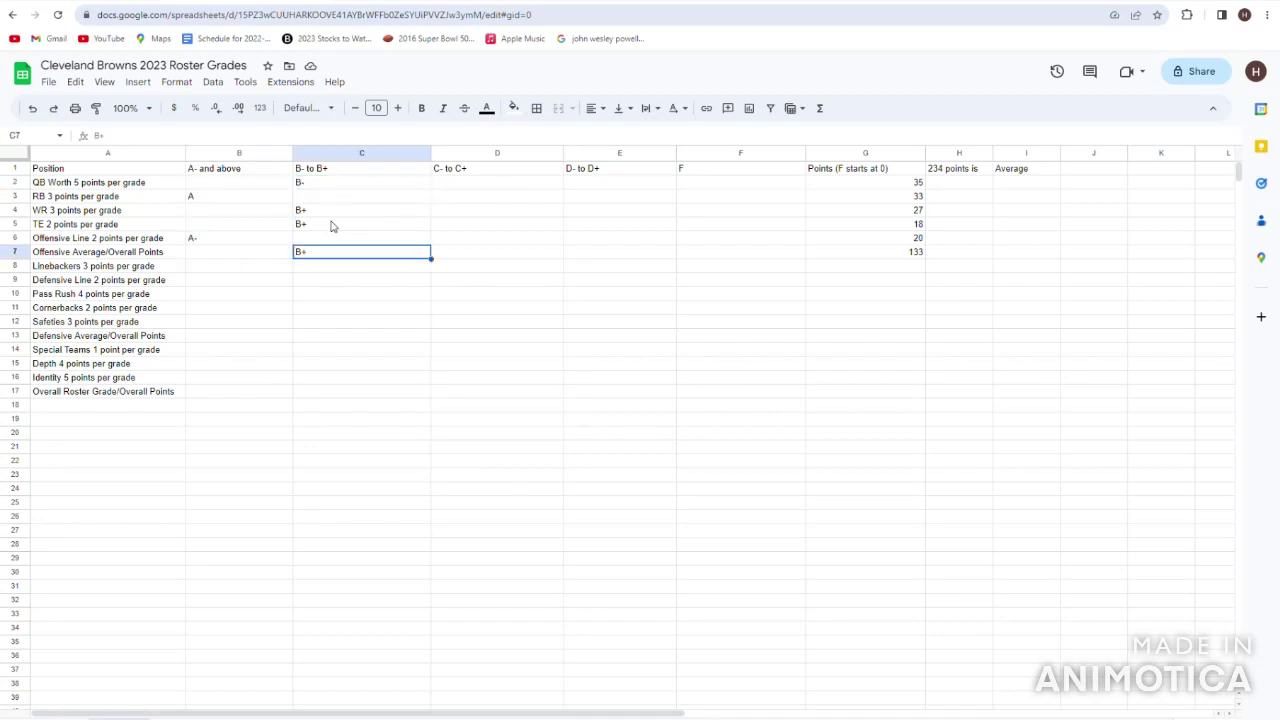
key(Down)
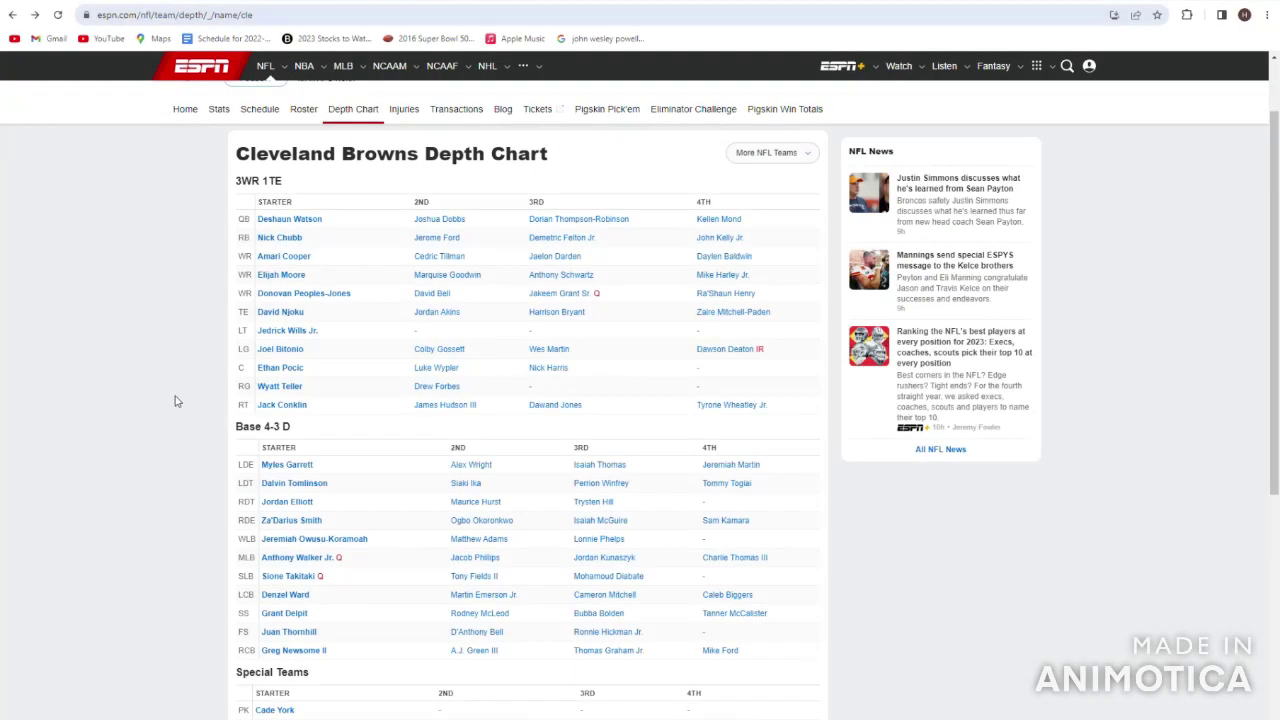
scroll(175, 401, down, 2)
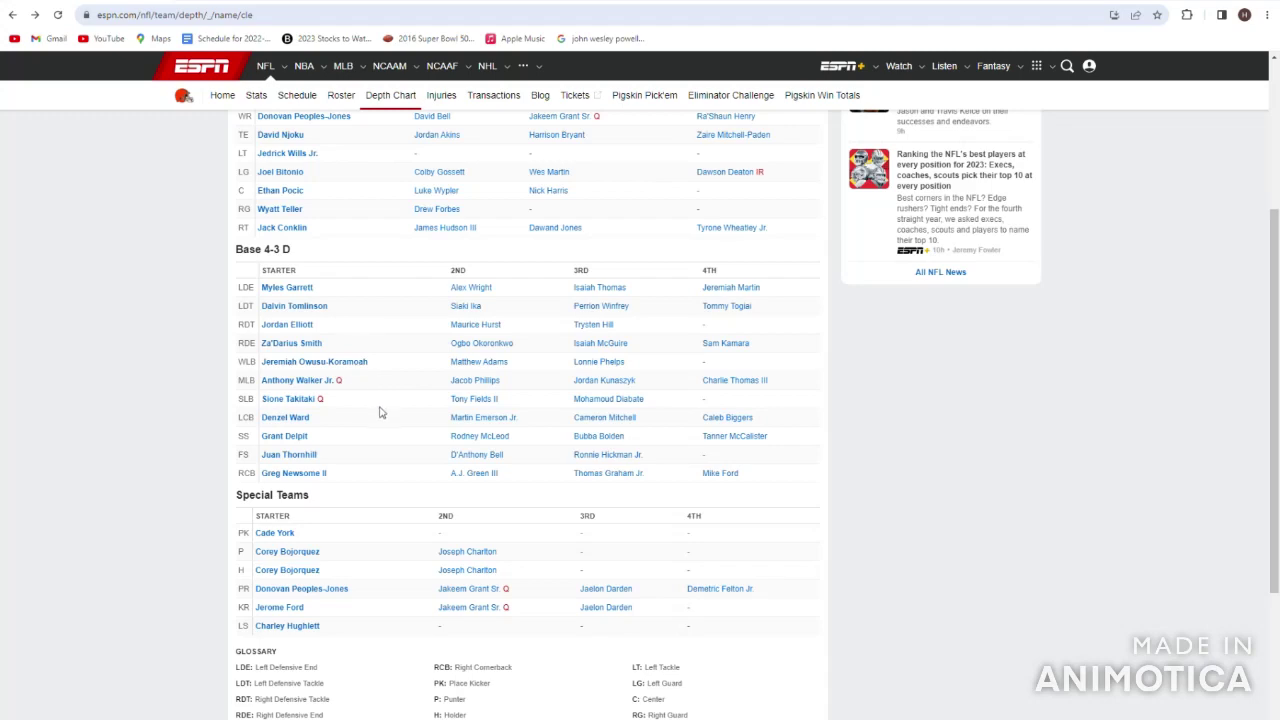
drag(368, 408, 417, 378)
click(351, 362)
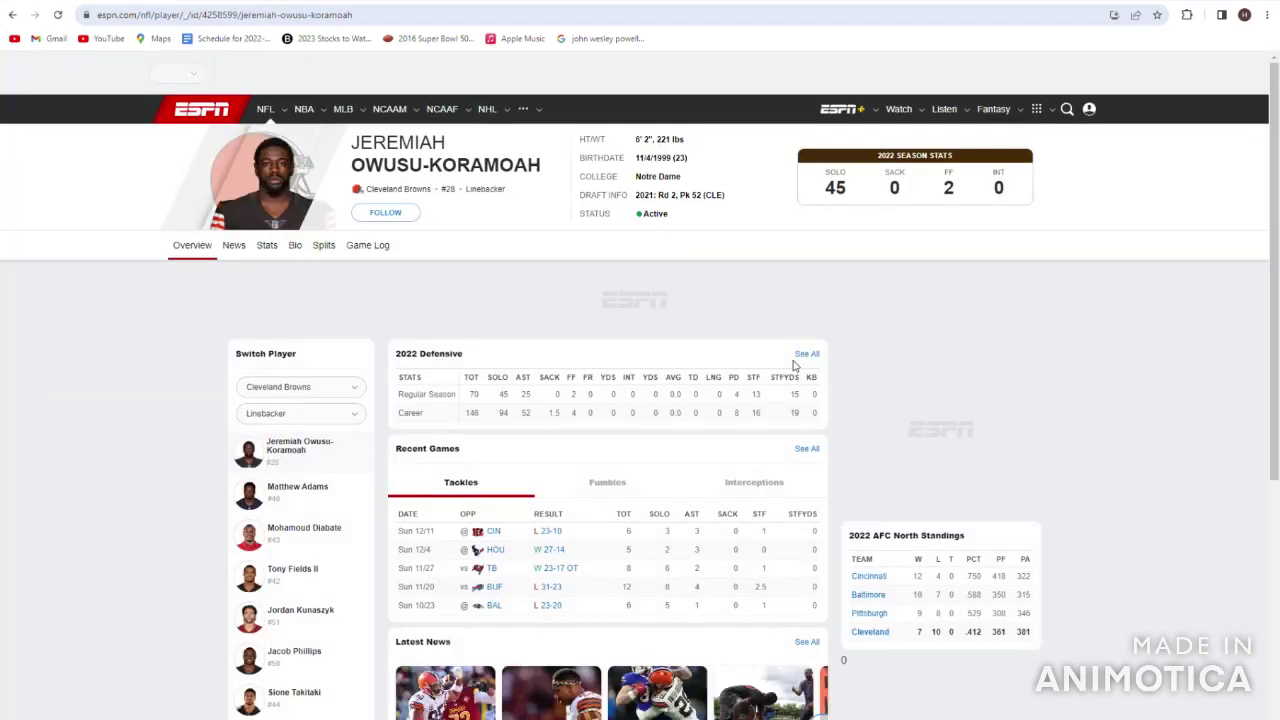
- Review Jeremiah Owusu-Koramoah's full season-by-season defensive stats, especially the 2022 row, and return to the Browns depth chart
click(806, 358)
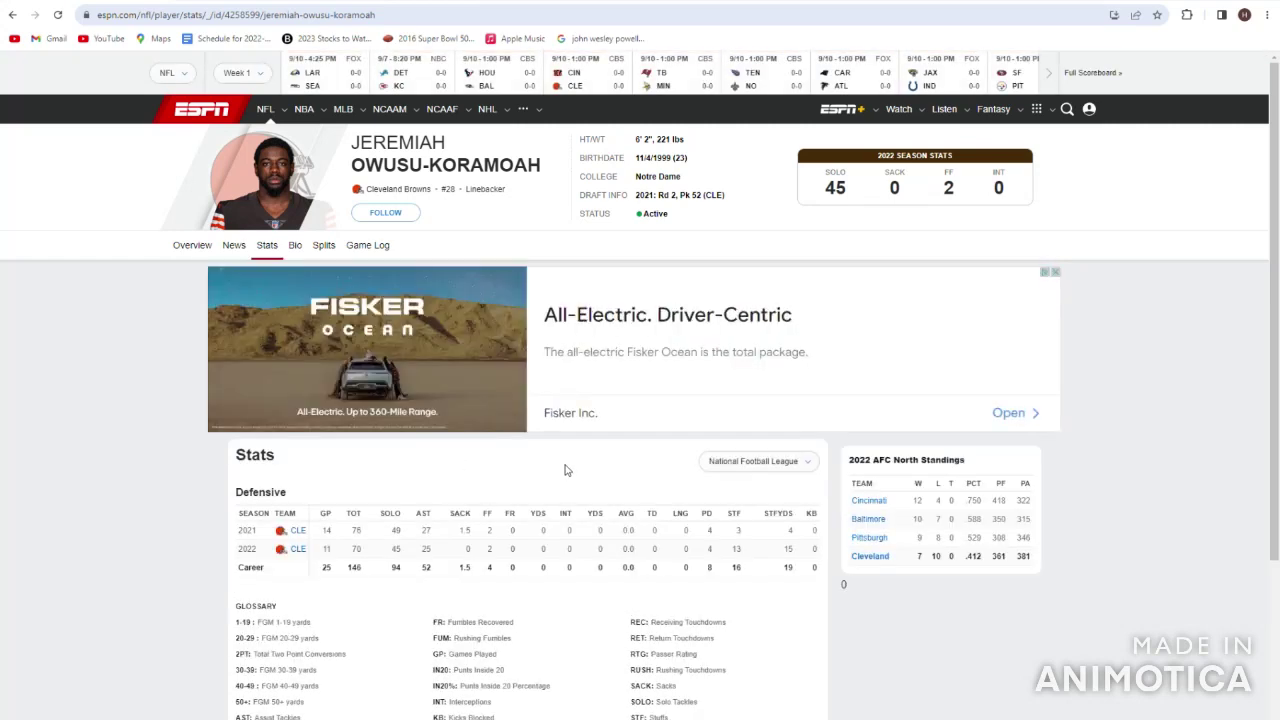
drag(656, 549, 462, 549)
click(340, 547)
click(546, 565)
drag(630, 547, 428, 555)
click(426, 555)
drag(637, 550, 472, 549)
click(73, 208)
click(12, 15)
click(12, 15)
click(12, 15)
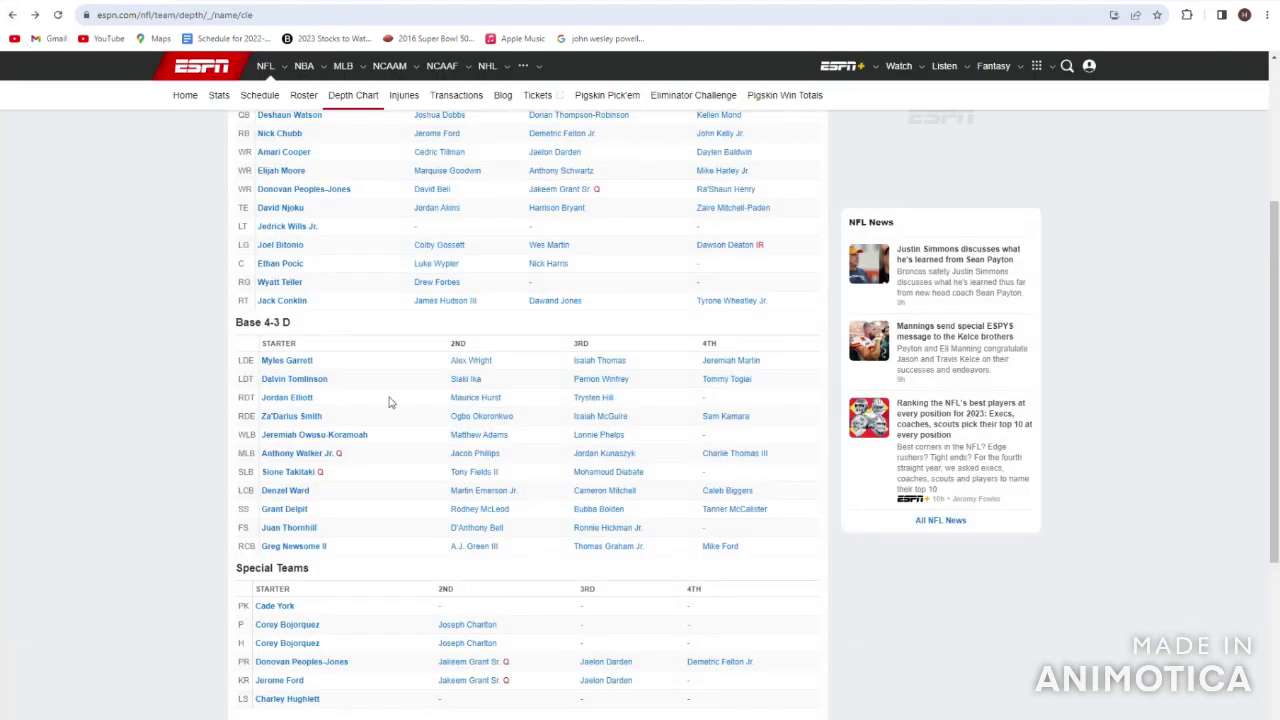
- Open starting middle linebacker Anthony Walker Jr.'s full defensive stats, review his 2022 season and return to the depth chart
drag(380, 438, 380, 397)
scroll(337, 417, down, 1)
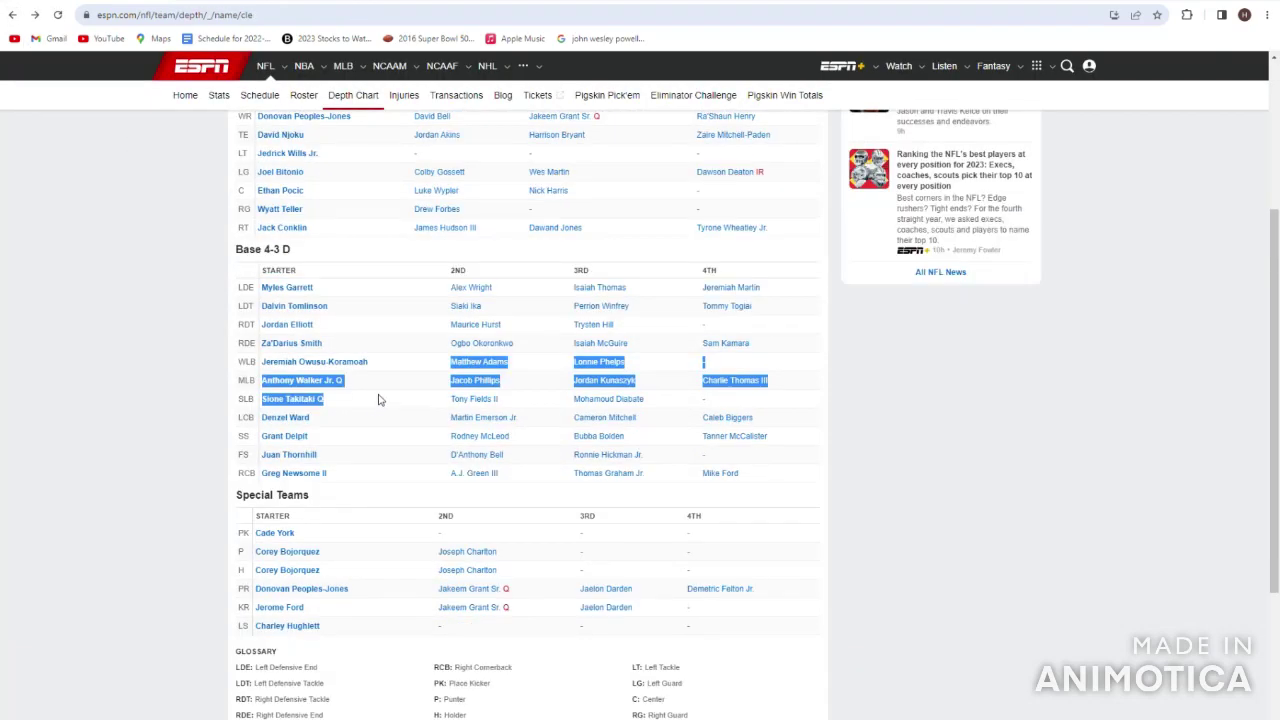
click(391, 377)
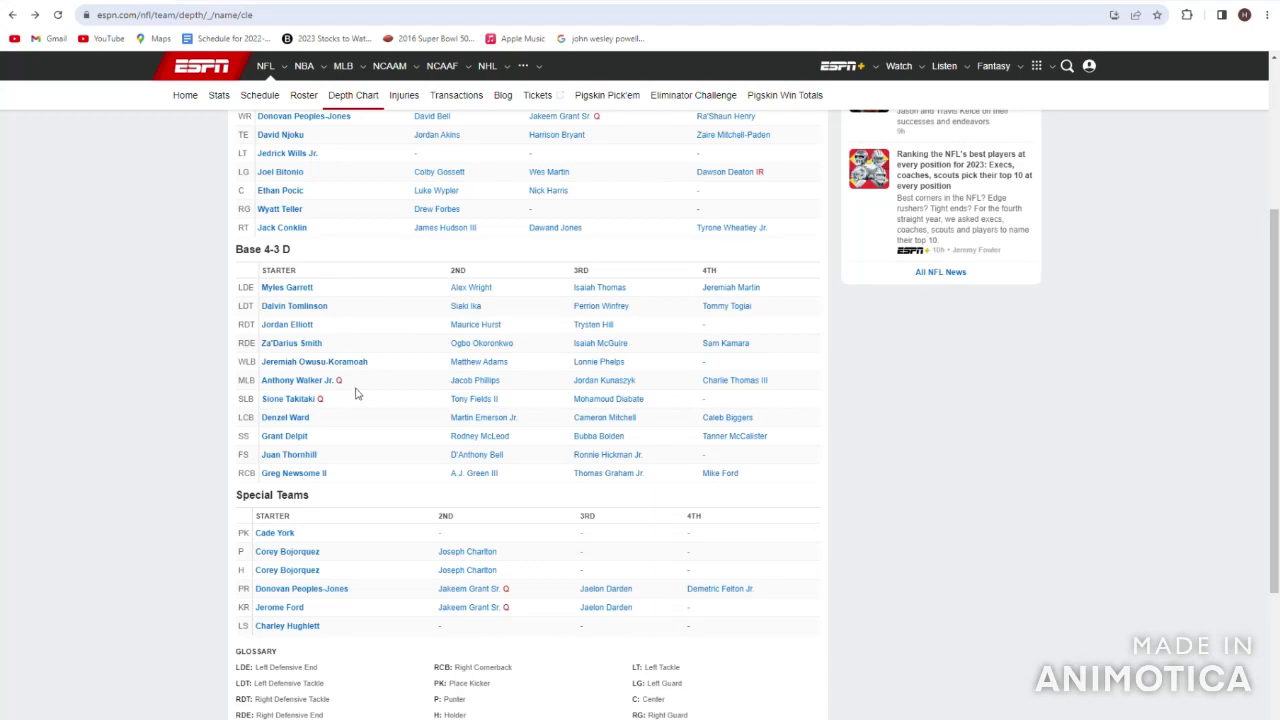
click(312, 384)
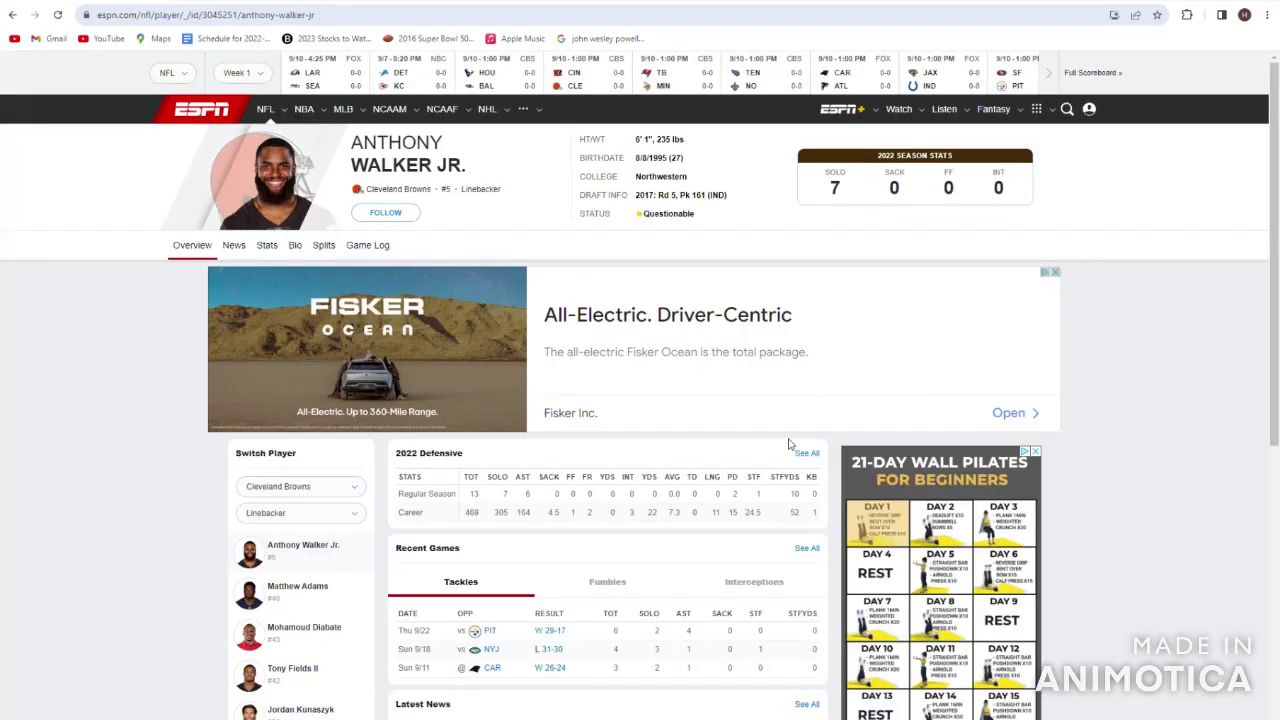
click(808, 453)
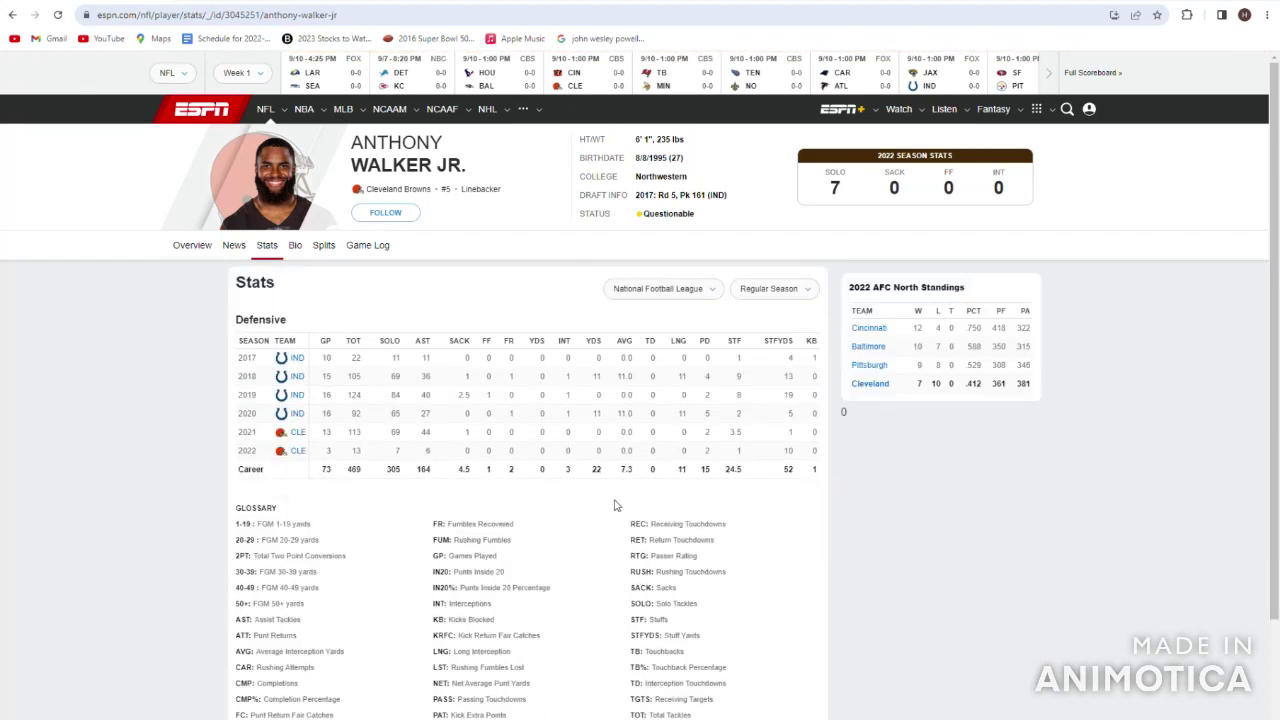
drag(692, 457, 406, 460)
click(406, 460)
drag(829, 188, 1003, 188)
click(1003, 188)
click(11, 14)
click(11, 14)
drag(353, 457, 383, 420)
click(383, 420)
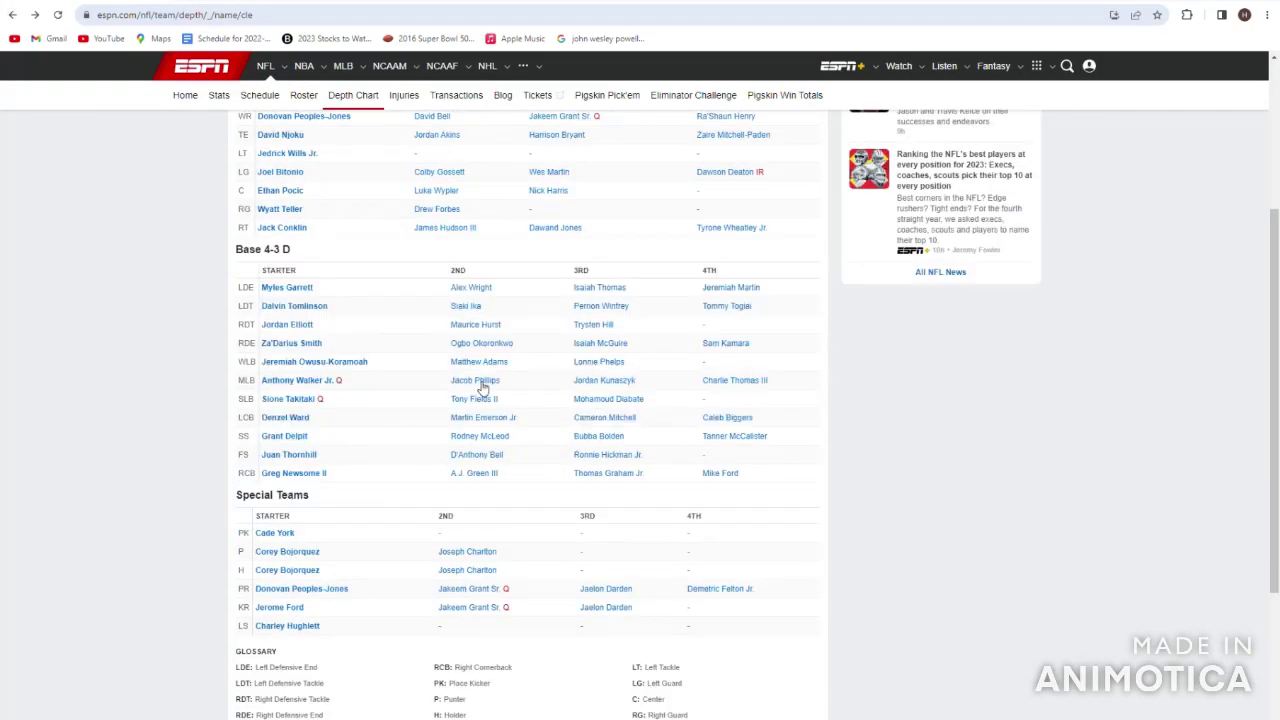
mouse_move(343, 382)
mouse_down()
mouse_move(273, 381)
mouse_move(350, 378)
mouse_up()
click(472, 380)
mouse_move(820, 175)
mouse_down()
mouse_move(1051, 203)
mouse_move(836, 181)
mouse_up()
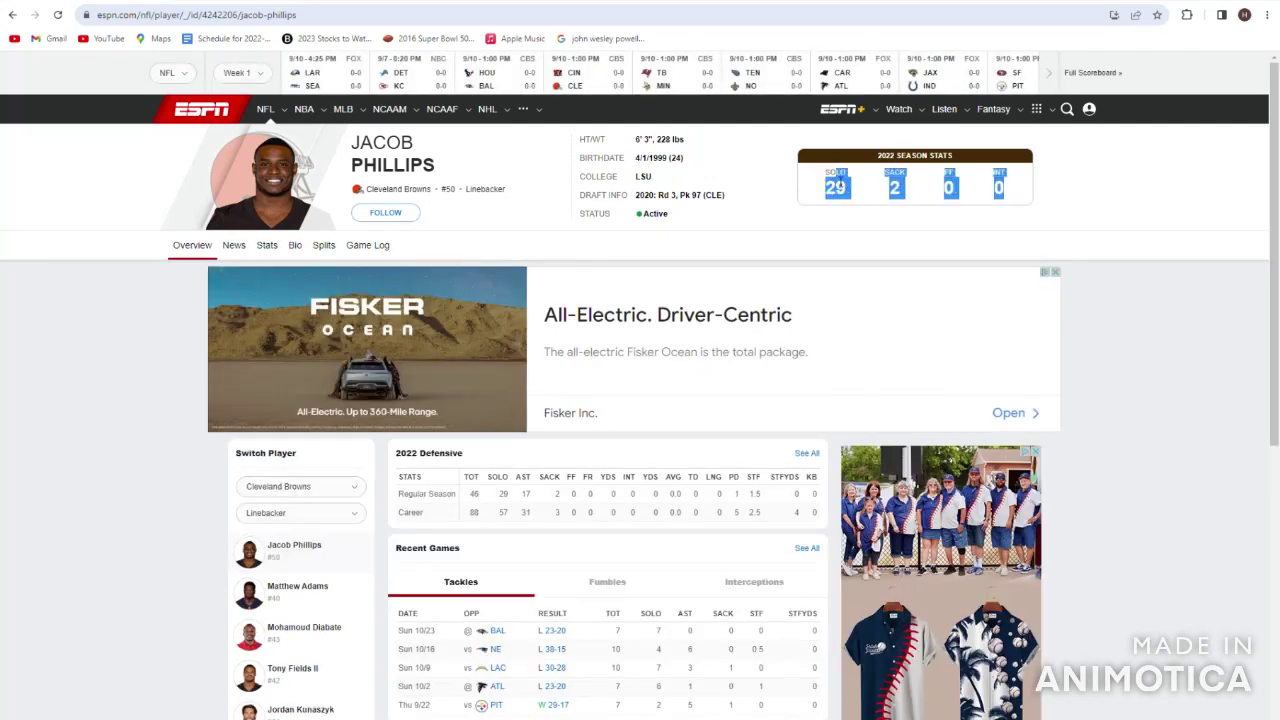
click(840, 184)
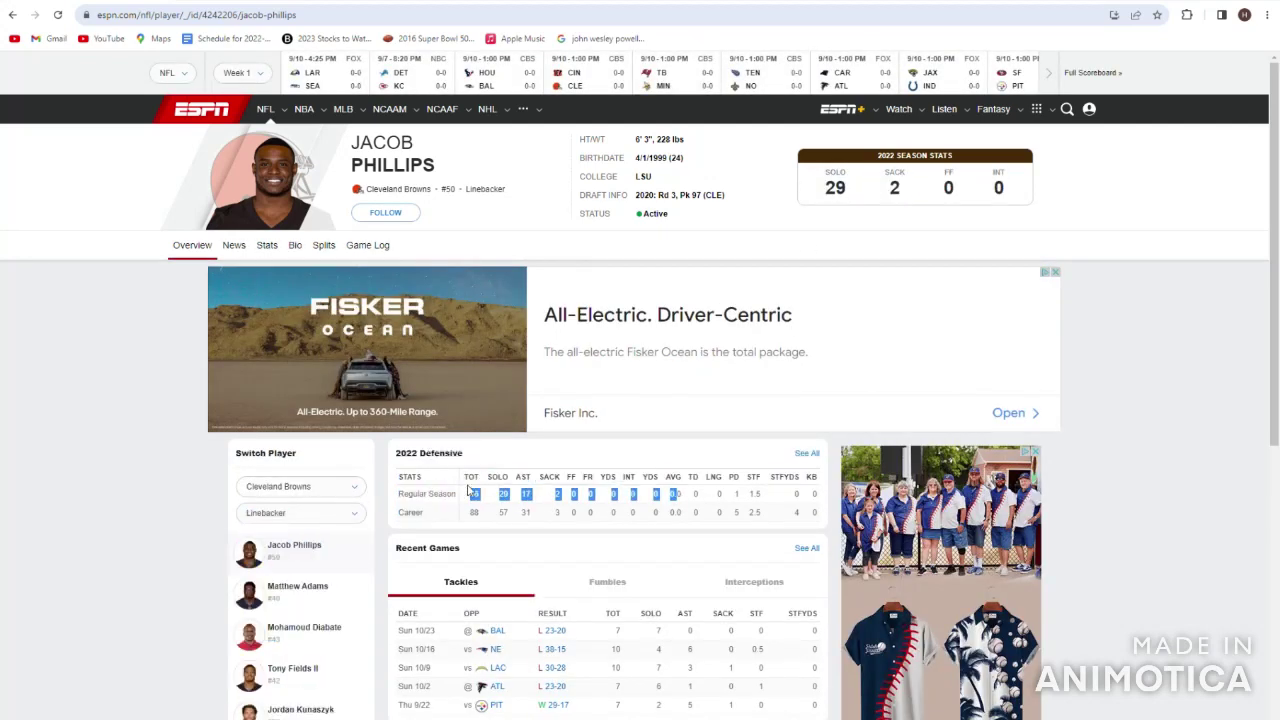
click(10, 16)
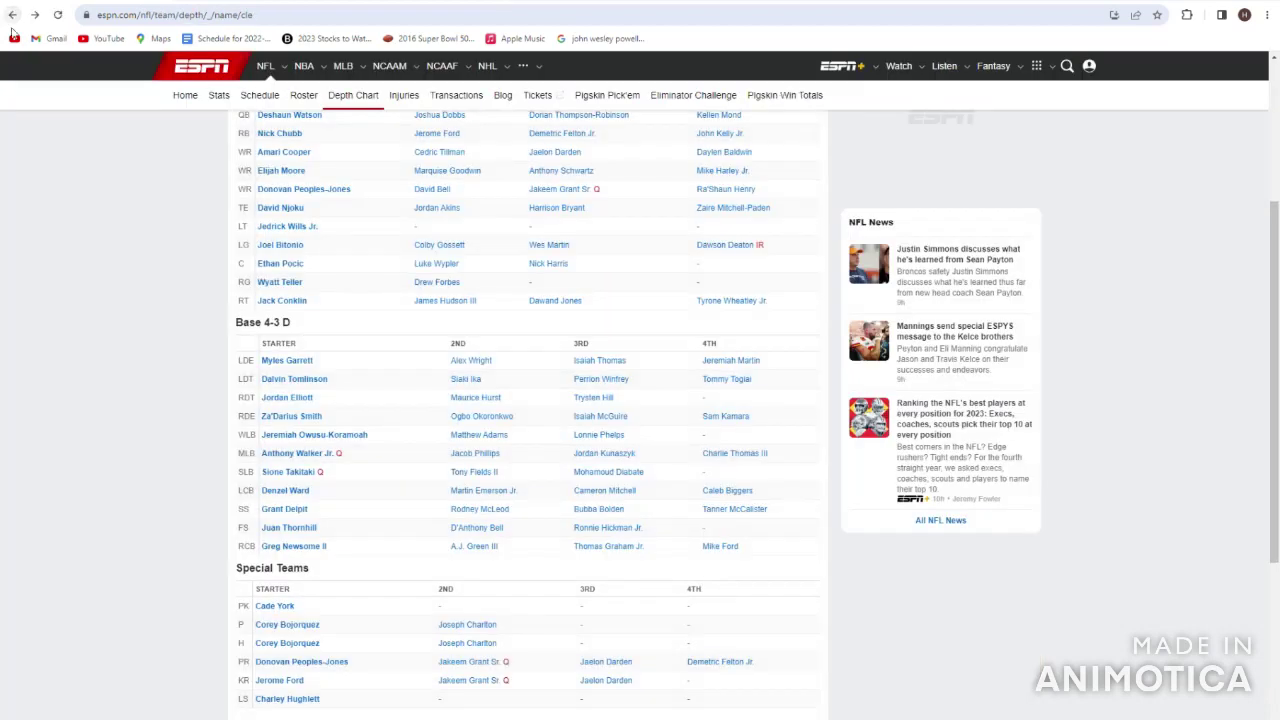
- Check backup weakside linebacker Matthew Adams's 2022 defensive stats, and return to his row in the Base 4-3 depth chart
click(475, 435)
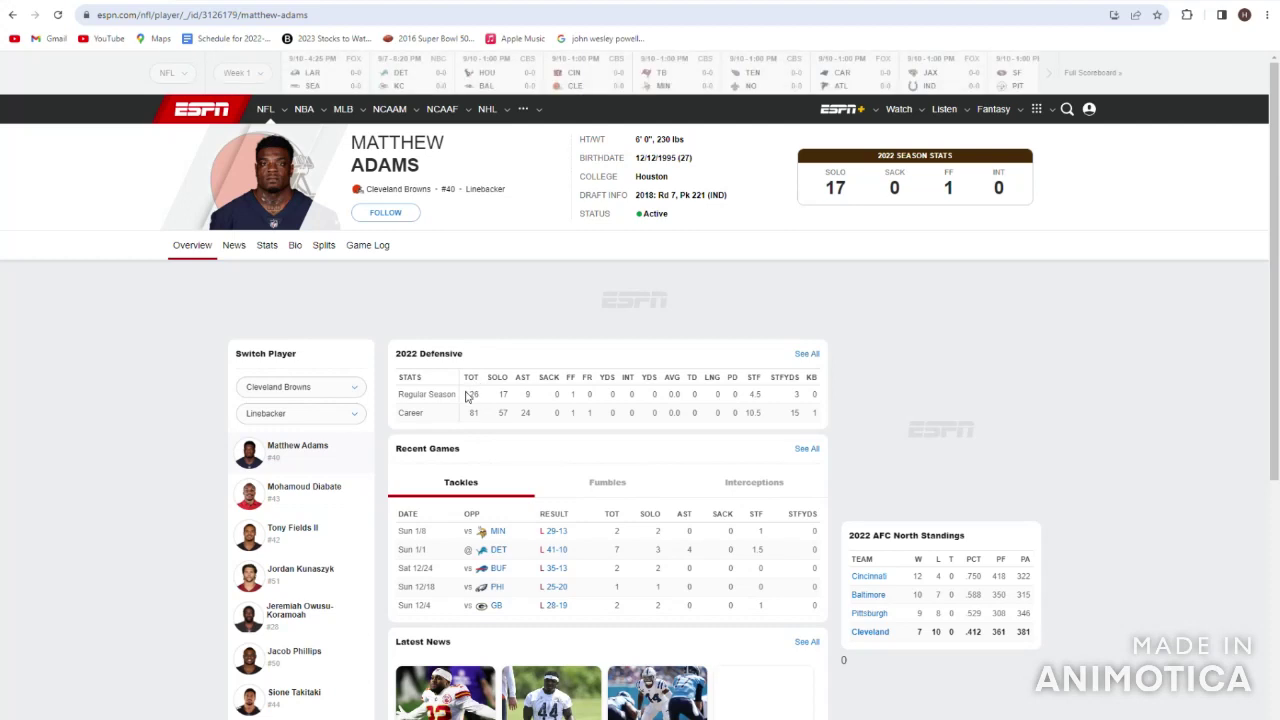
drag(641, 489, 535, 502)
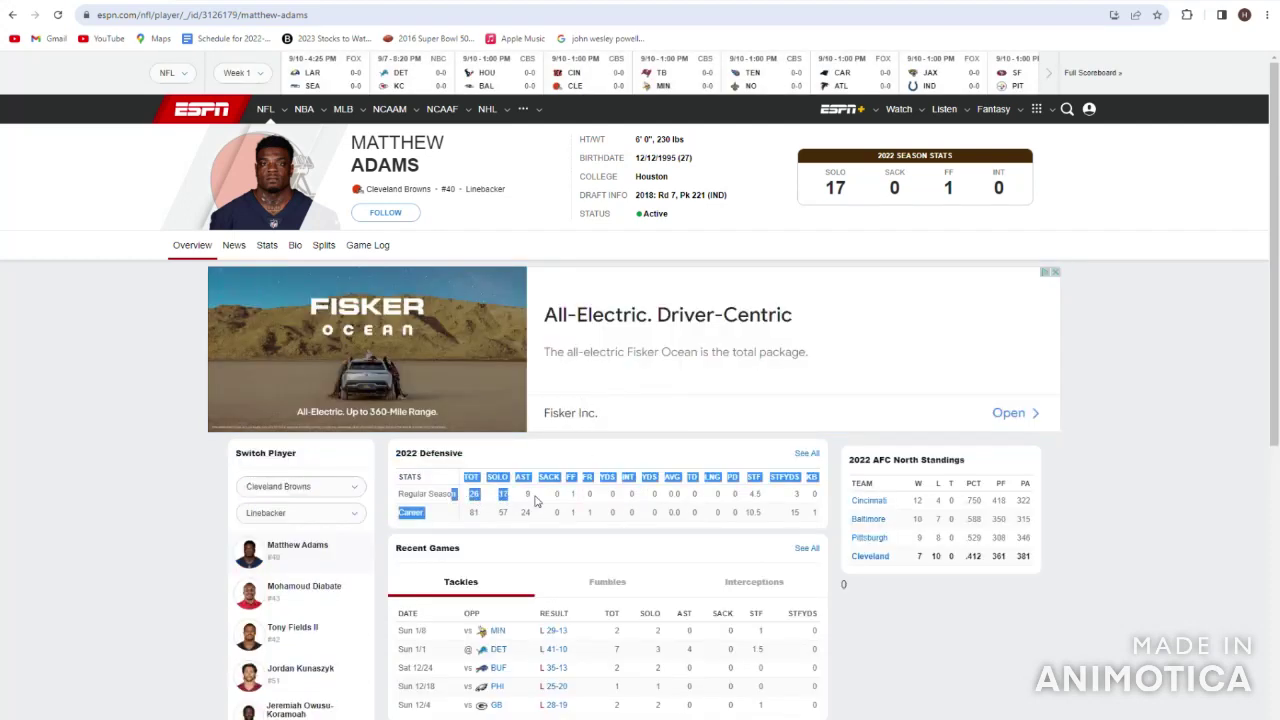
click(601, 505)
click(12, 15)
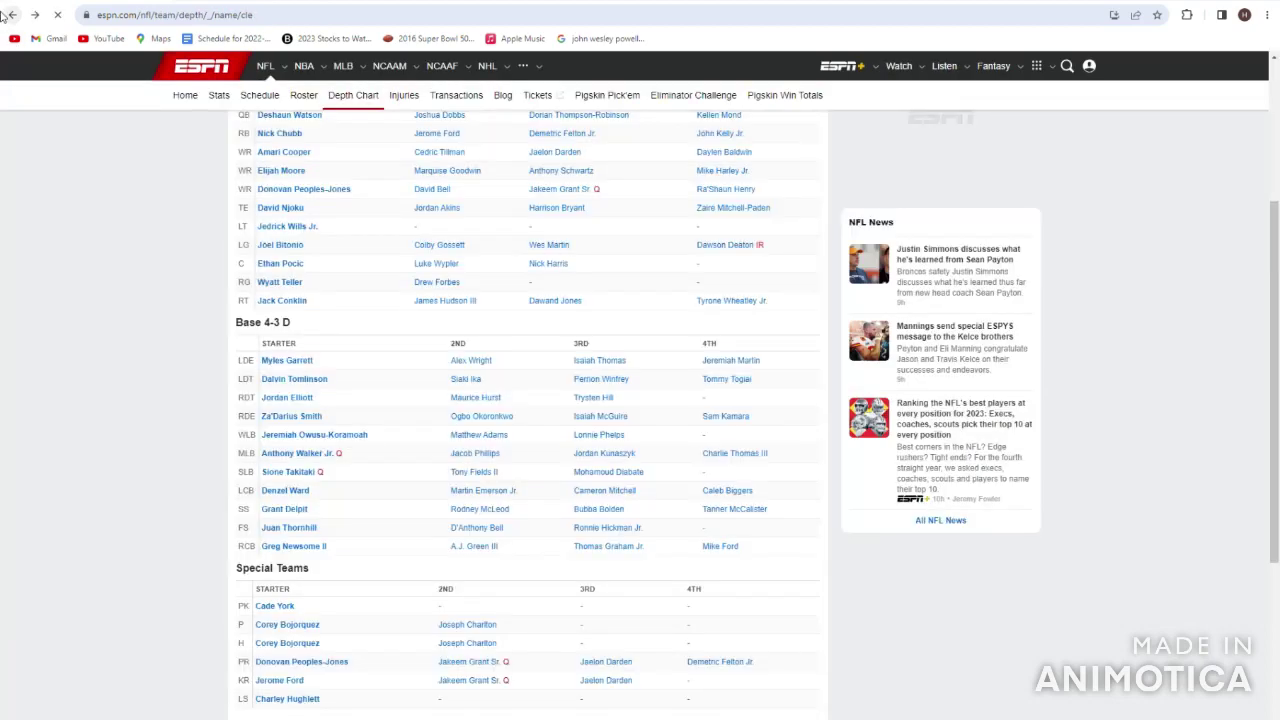
drag(519, 441, 429, 439)
scroll(429, 439, down, 1)
click(415, 369)
drag(417, 365, 556, 369)
click(556, 369)
mouse_move(540, 370)
mouse_down()
mouse_move(438, 363)
mouse_move(561, 364)
mouse_up()
click(438, 363)
click(561, 364)
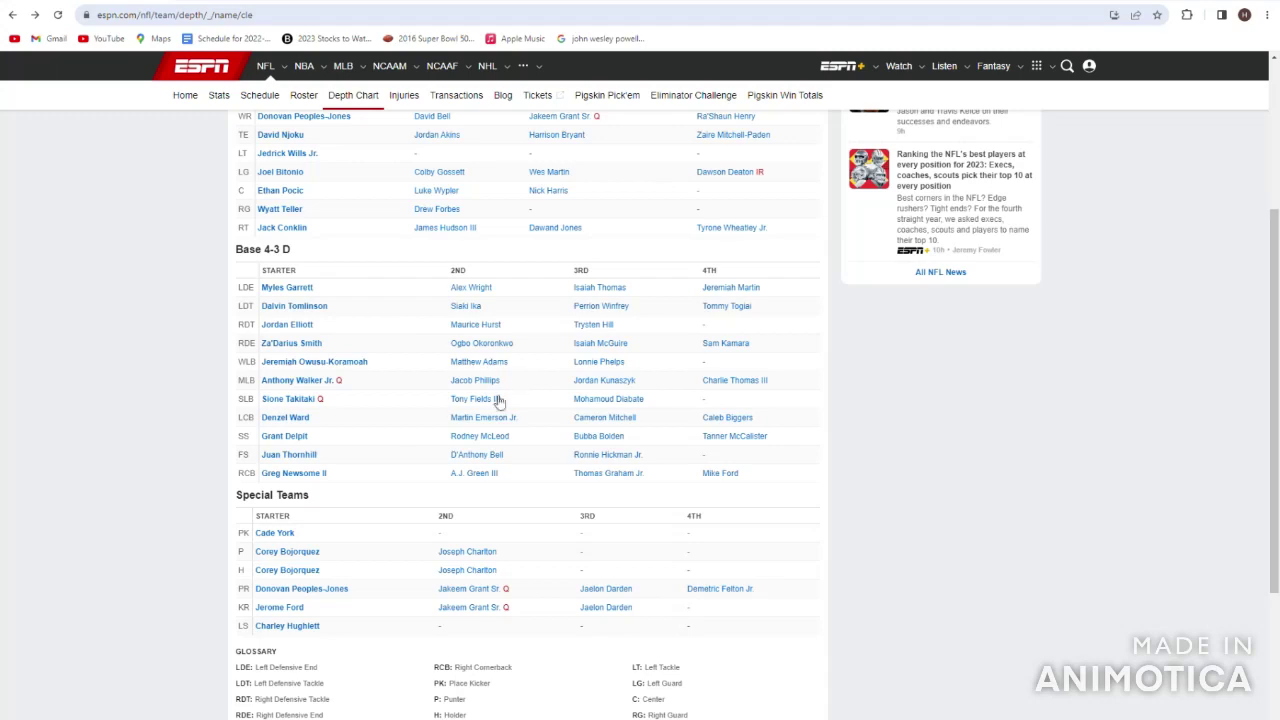
- Open strongside linebacker Sione Takitaki's full defensive stats, review his career by season and return to the depth chart
click(279, 401)
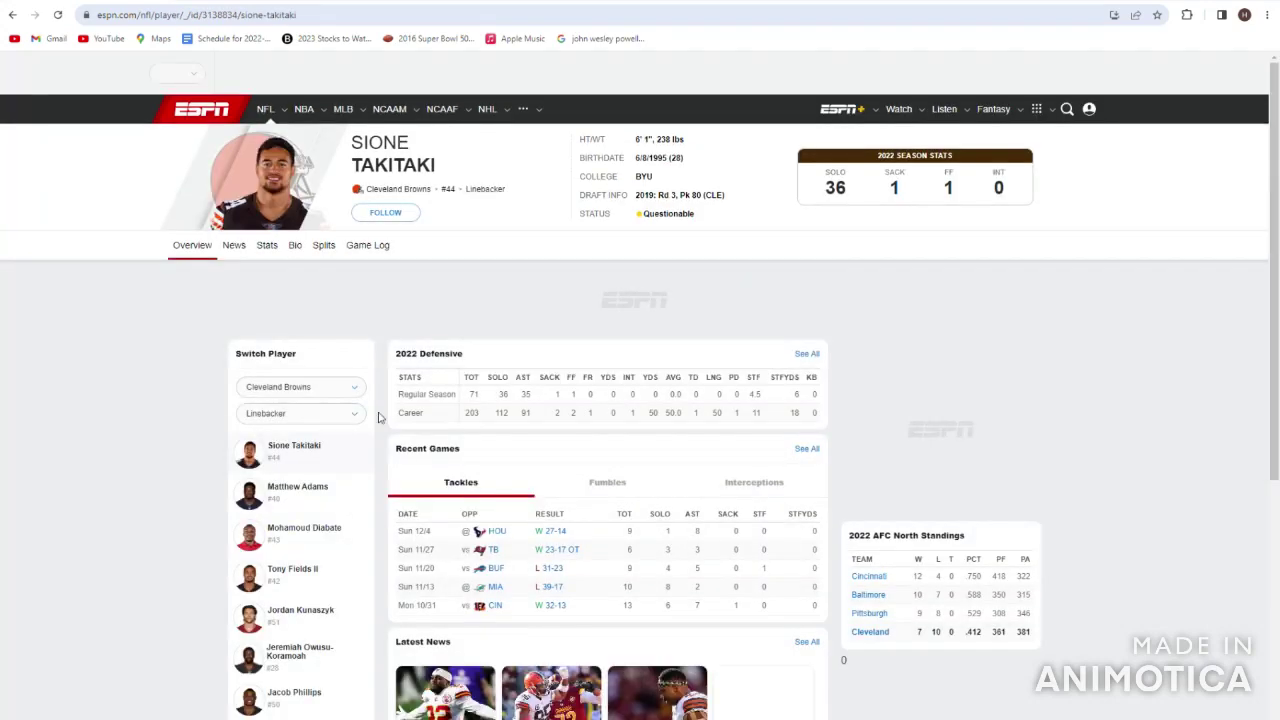
click(807, 354)
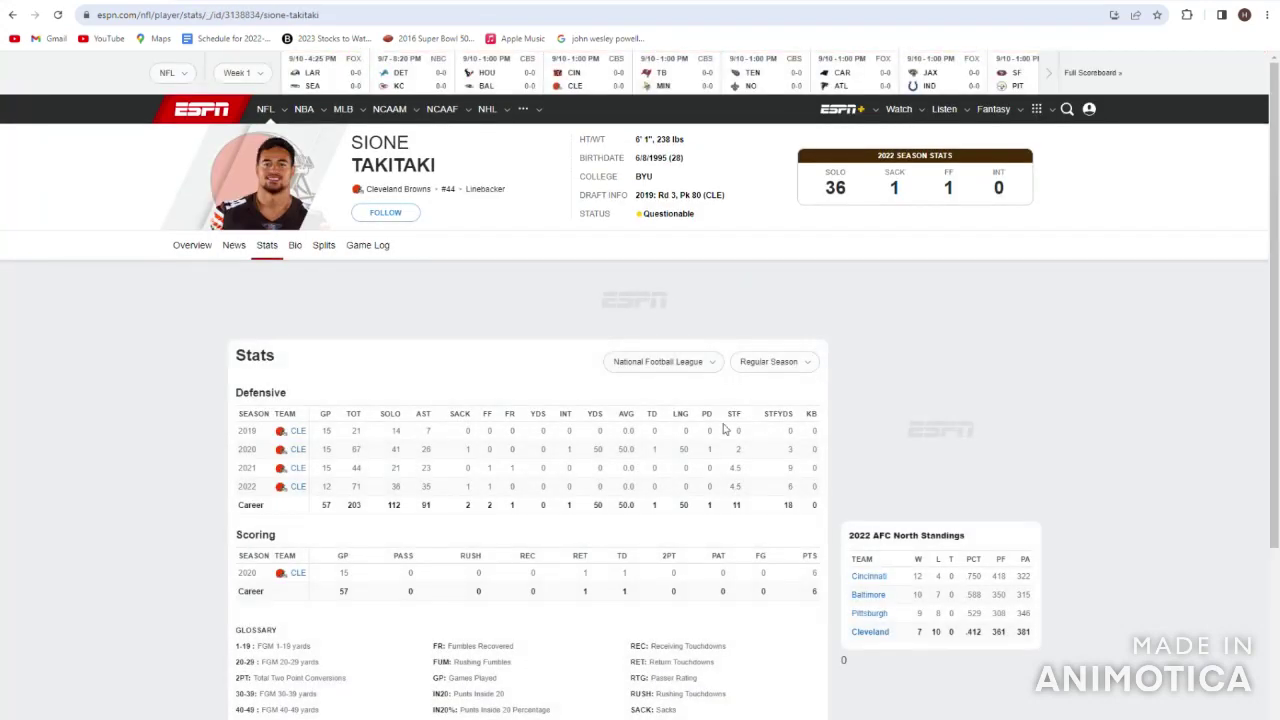
drag(564, 511, 446, 518)
click(389, 514)
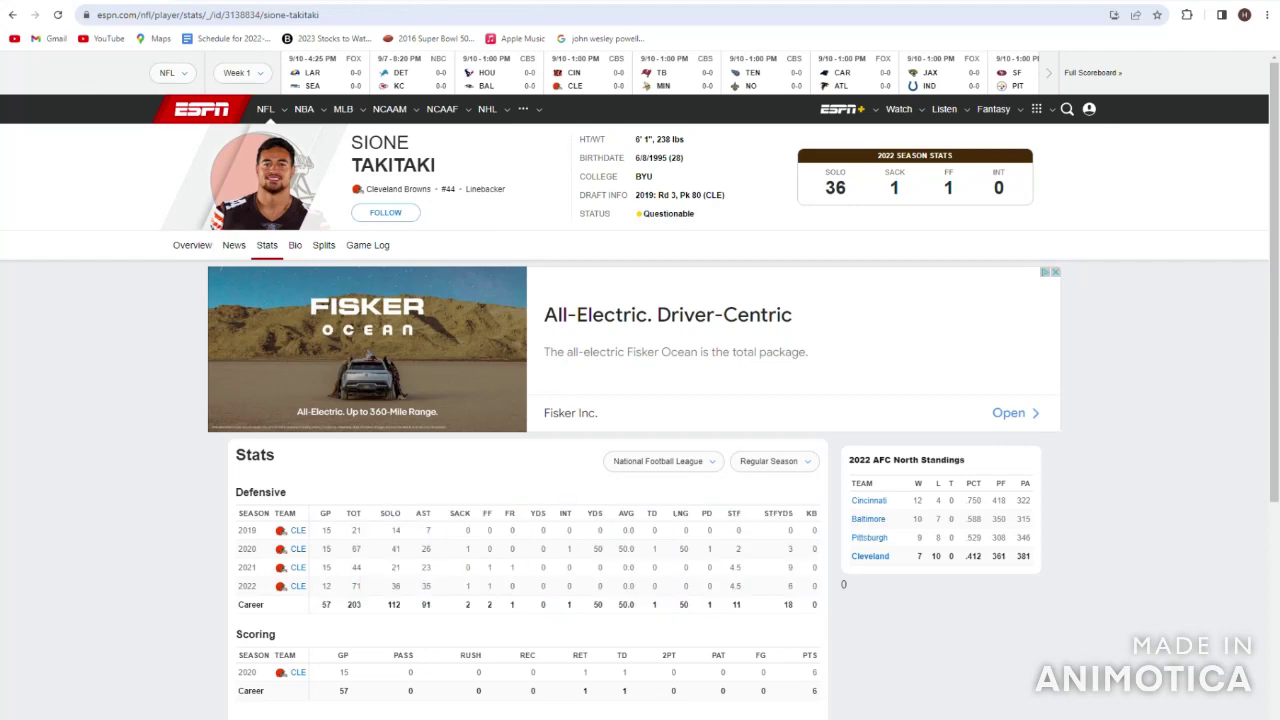
click(12, 14)
click(12, 14)
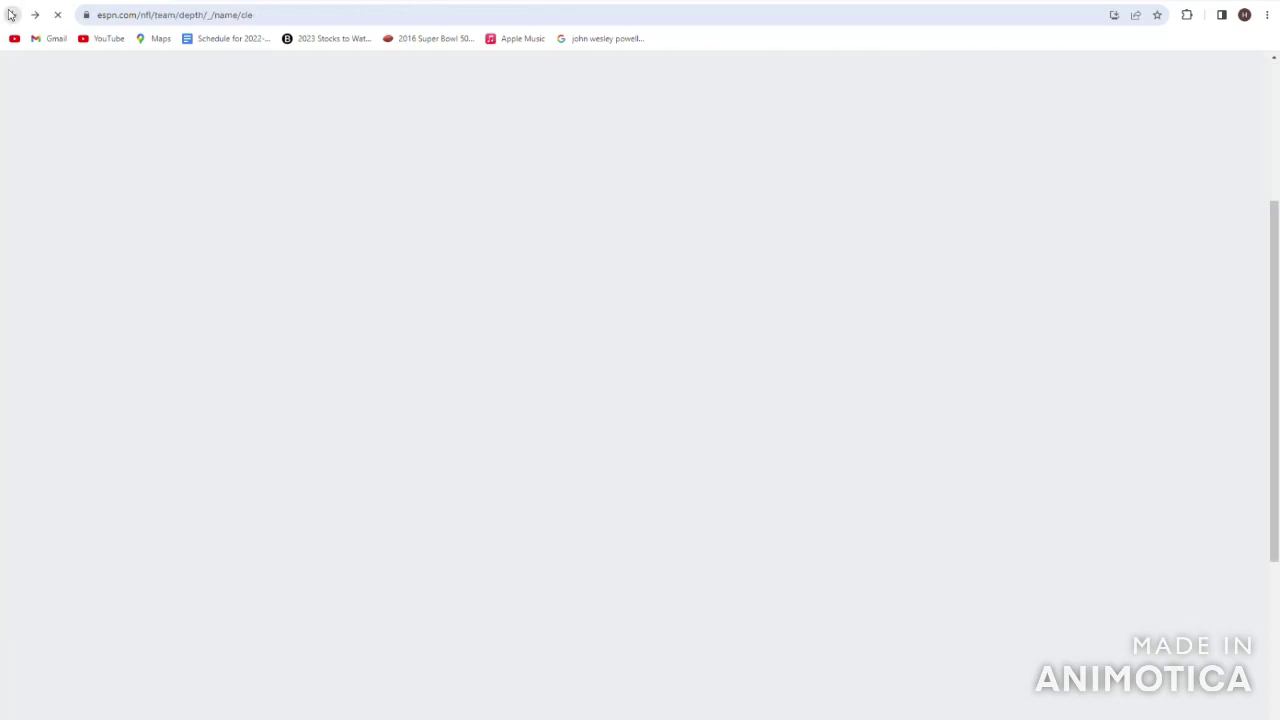
- Check backup strongside linebacker Tony Fields II's 2022 defensive stats and return to the Base 4-3 depth chart
scroll(430, 480, down, 1)
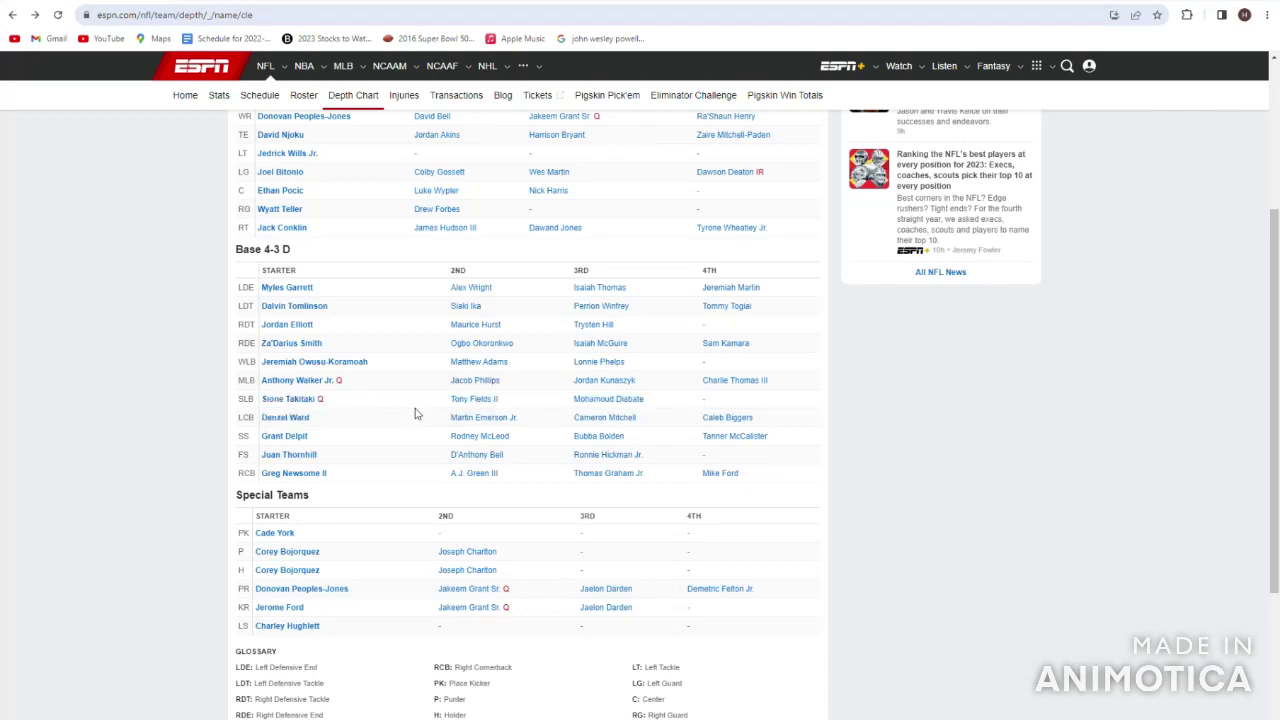
click(496, 400)
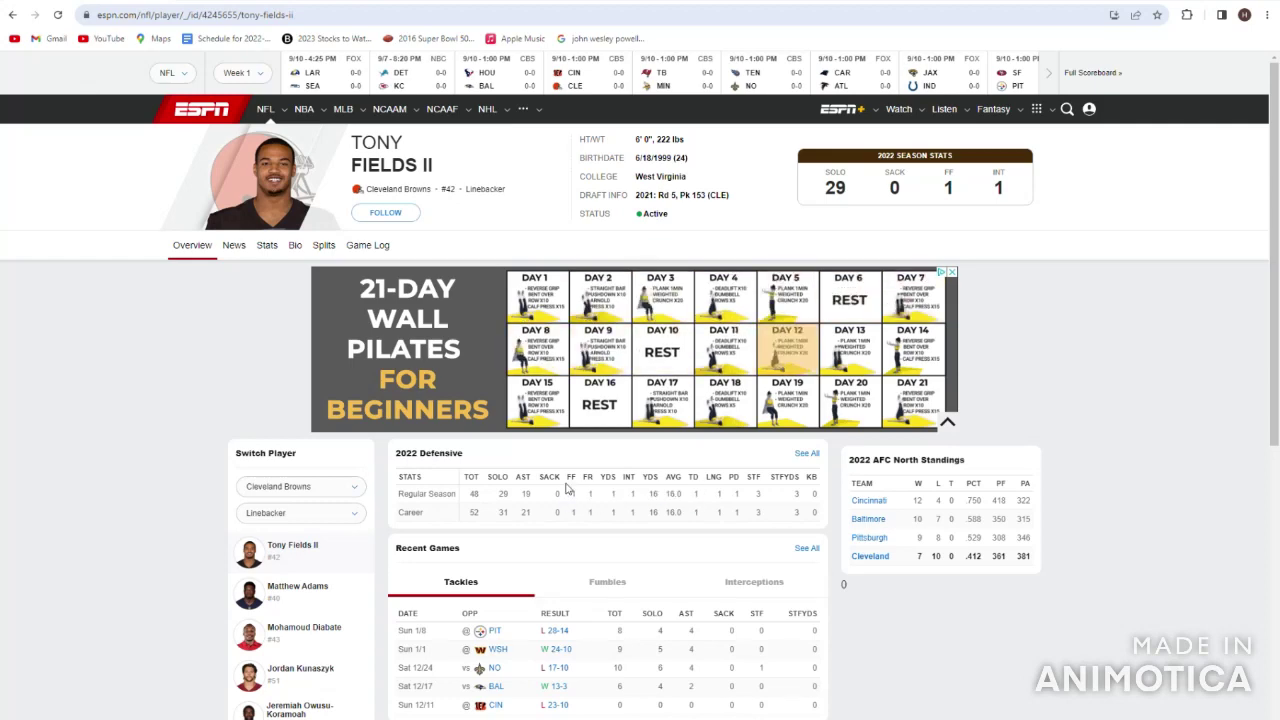
click(12, 15)
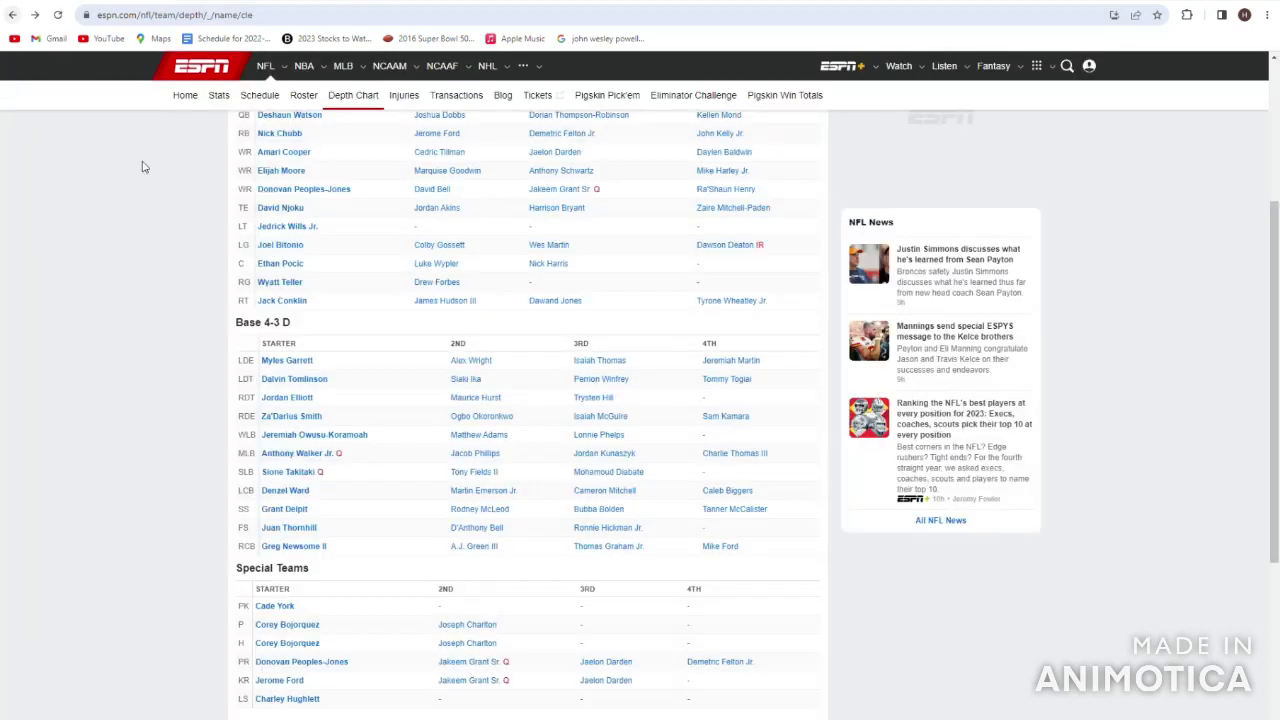
scroll(520, 475, down, 1)
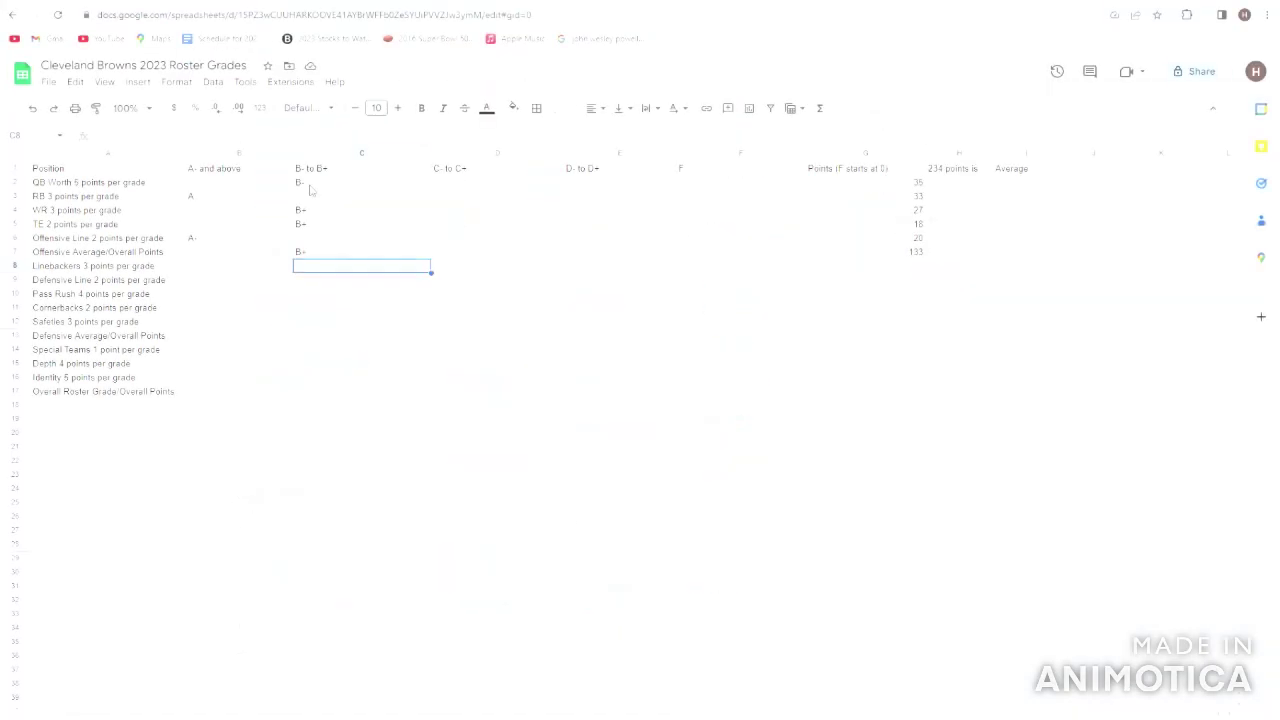
- In the roster grades spreadsheet, enter C+ for Linebackers in the "C- to C+" column
key(Right)
key(Left)
key(Right)
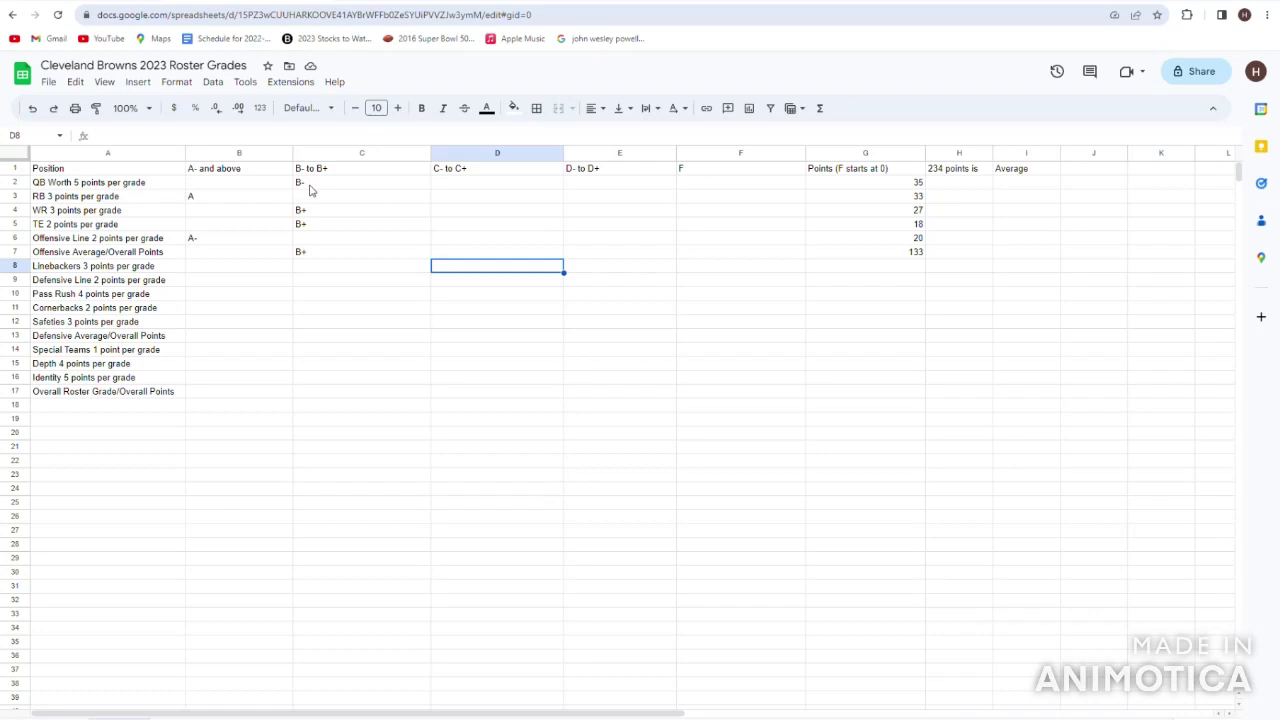
text(C+)
key(Left)
key(Left)
key(Left)
- Enter 18 as the Linebackers score in the Points column
key(Right)
key(Right)
key(Right)
key(Right)
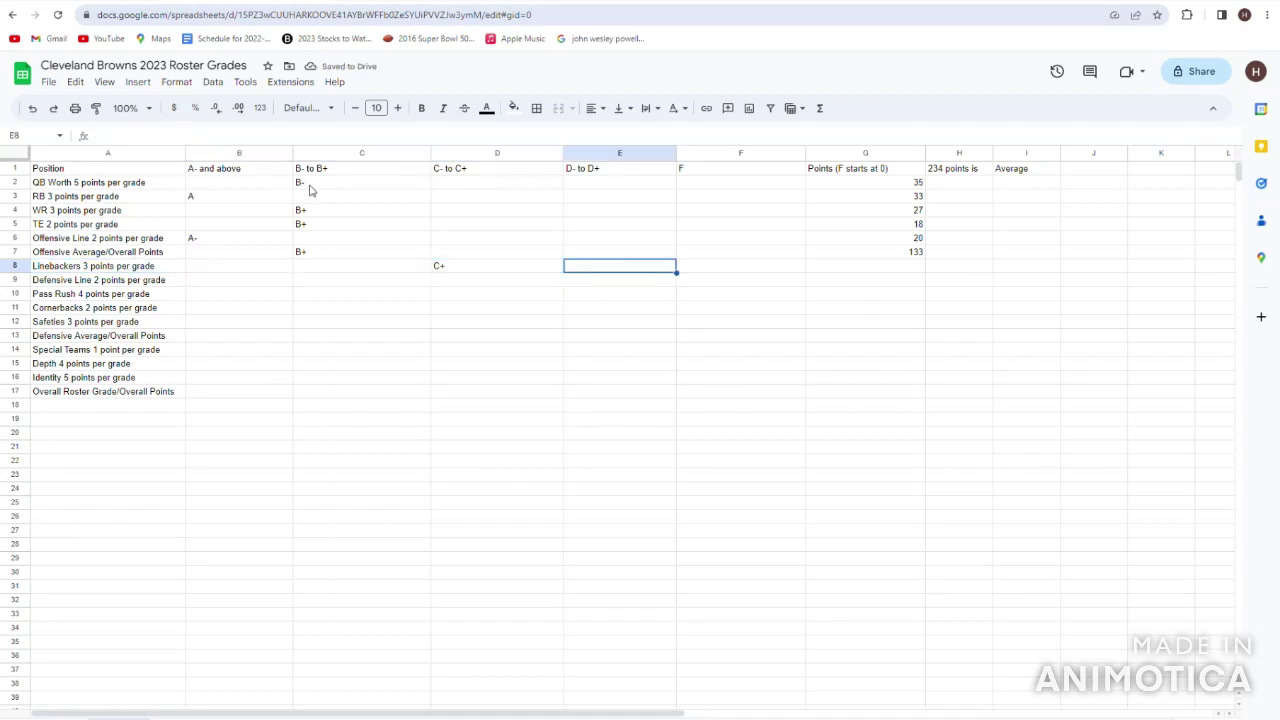
key(Right)
key(Right)
text(18)
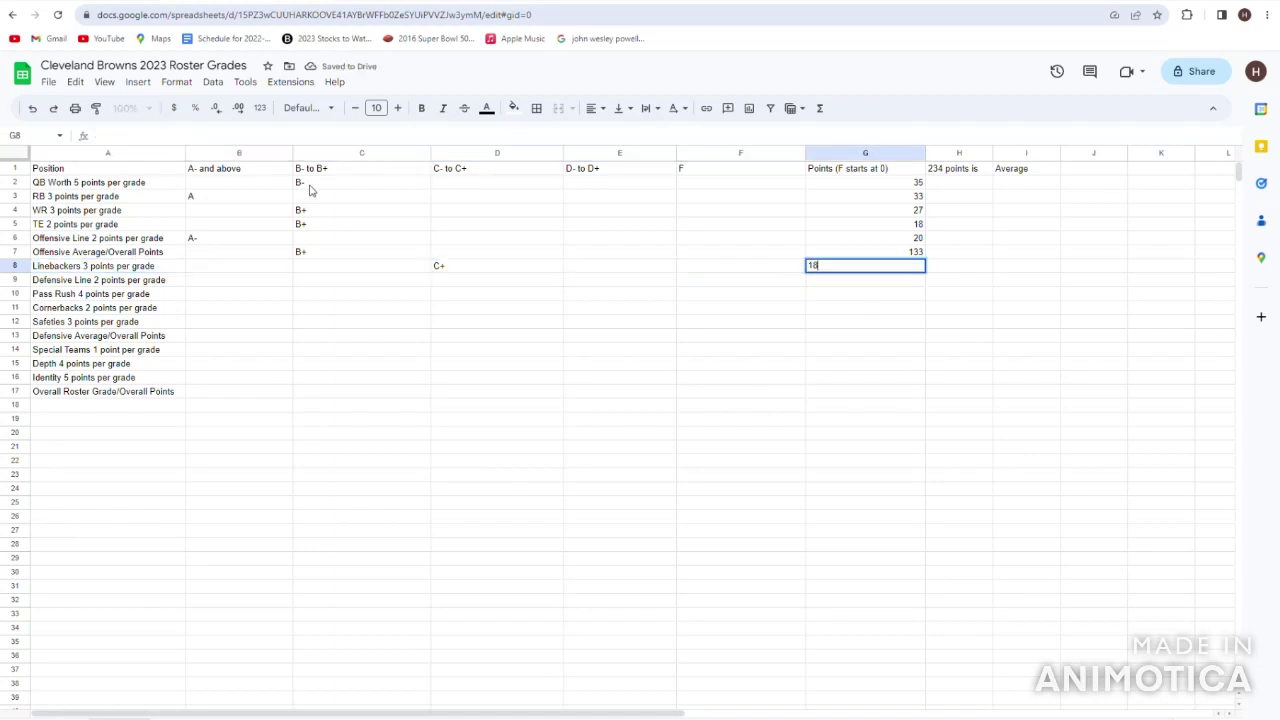
key(Return)
key(Left)
key(Left)
key(Left)
key(Left)
key(Left)
key(Left)
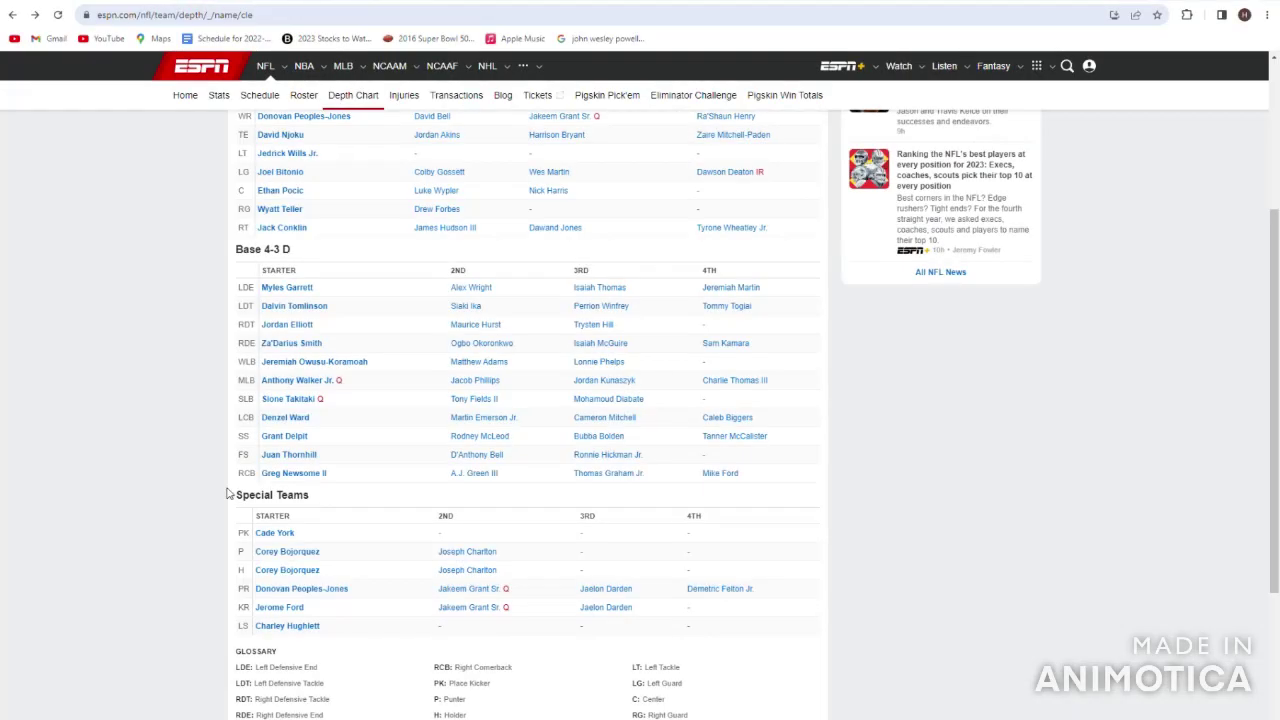
- Return to the ESPN depth chart and open left defensive end Myles Garrett's full career stats
scroll(258, 484, up, 2)
drag(326, 475, 260, 473)
click(260, 473)
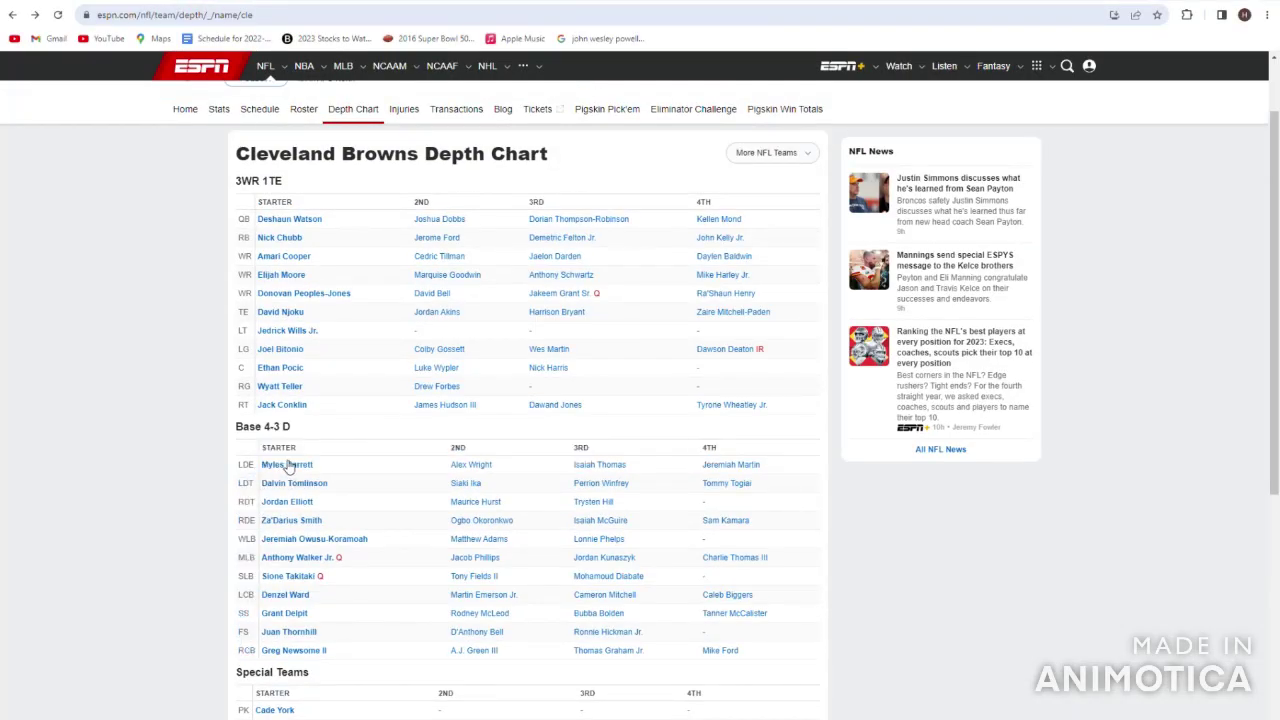
click(288, 466)
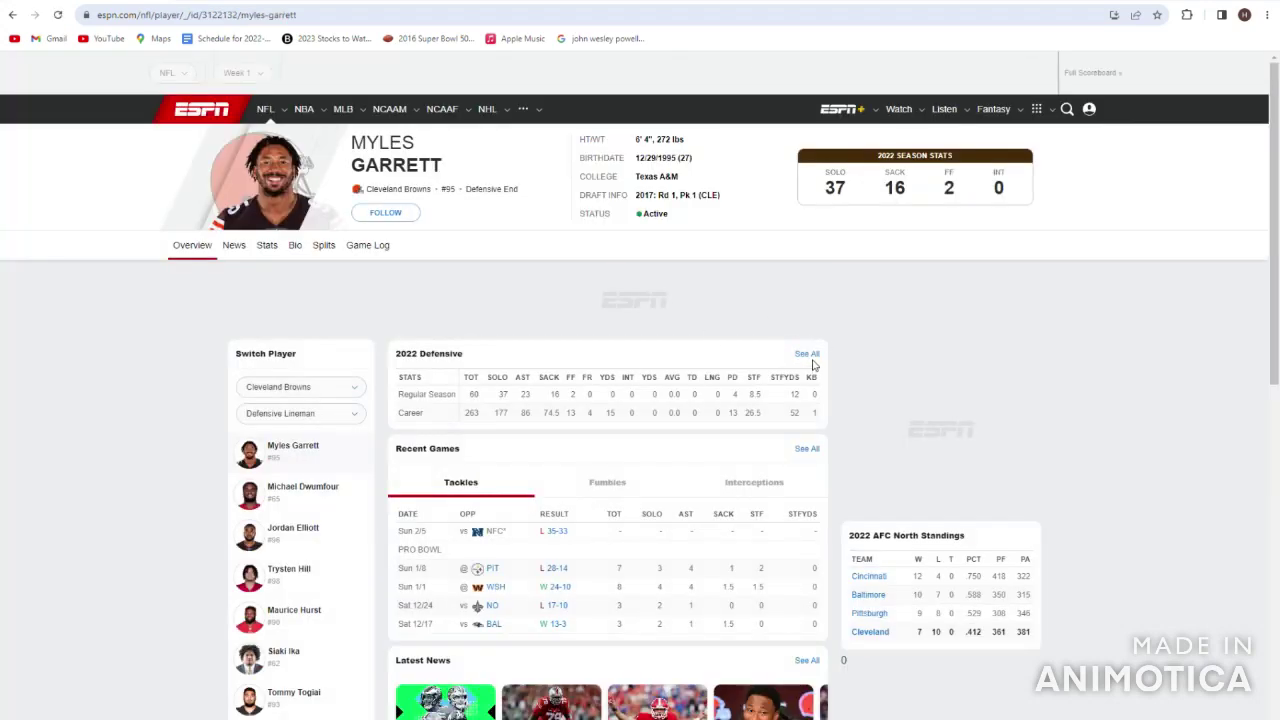
click(806, 453)
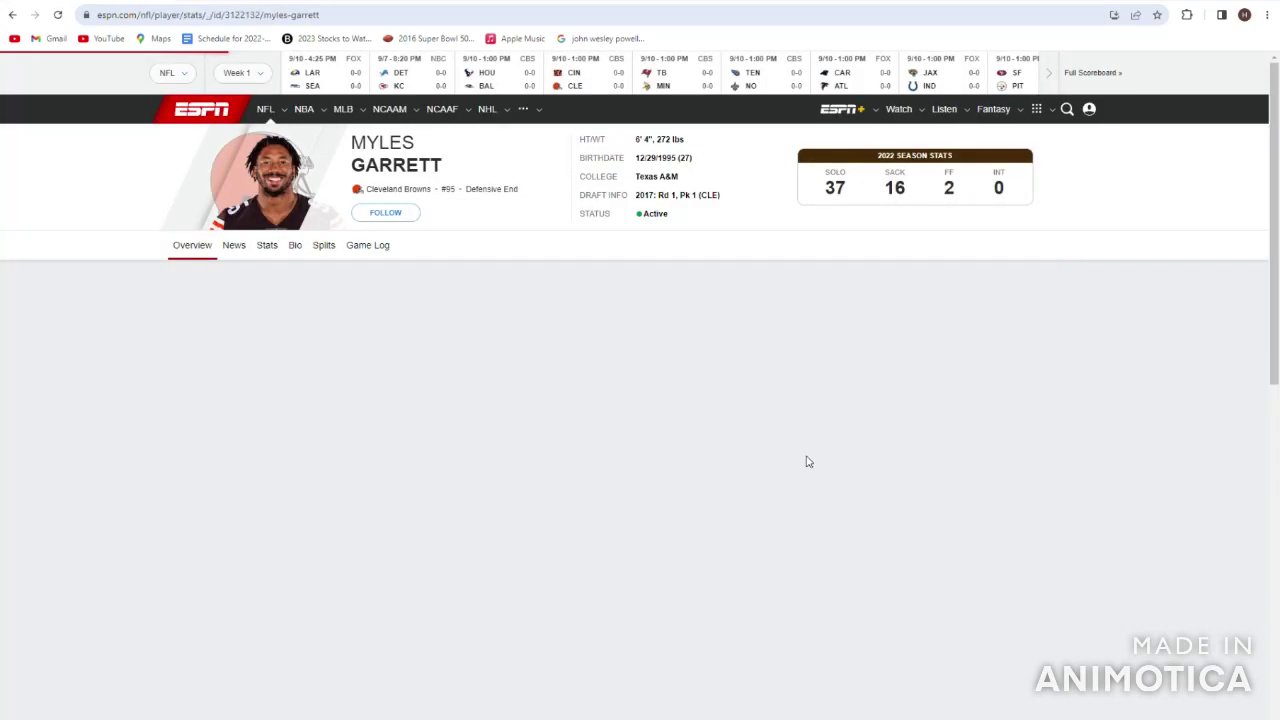
- Examine Myles Garrett's tackles, sacks and forced fumbles season by season from 2018 to 2022
drag(517, 529, 455, 417)
click(438, 420)
click(500, 458)
click(455, 417)
drag(590, 383, 446, 383)
click(448, 382)
drag(600, 416, 392, 398)
click(485, 405)
click(389, 398)
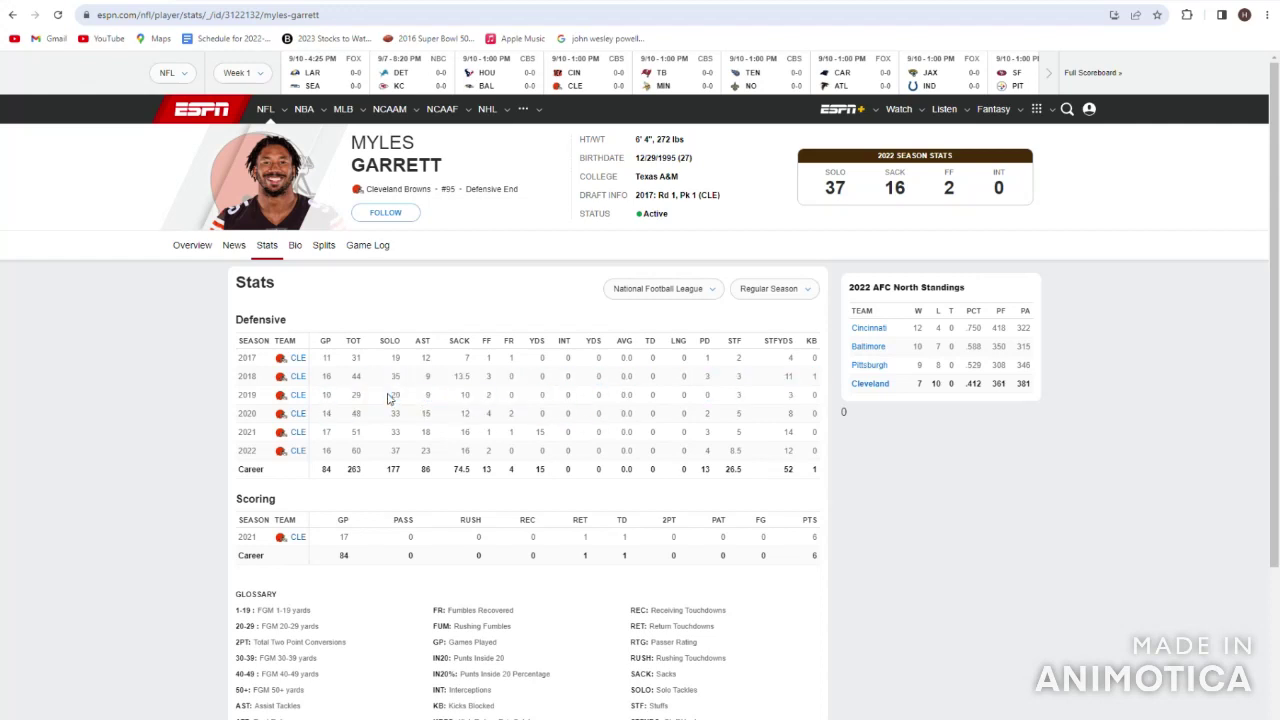
drag(447, 439, 393, 456)
click(498, 461)
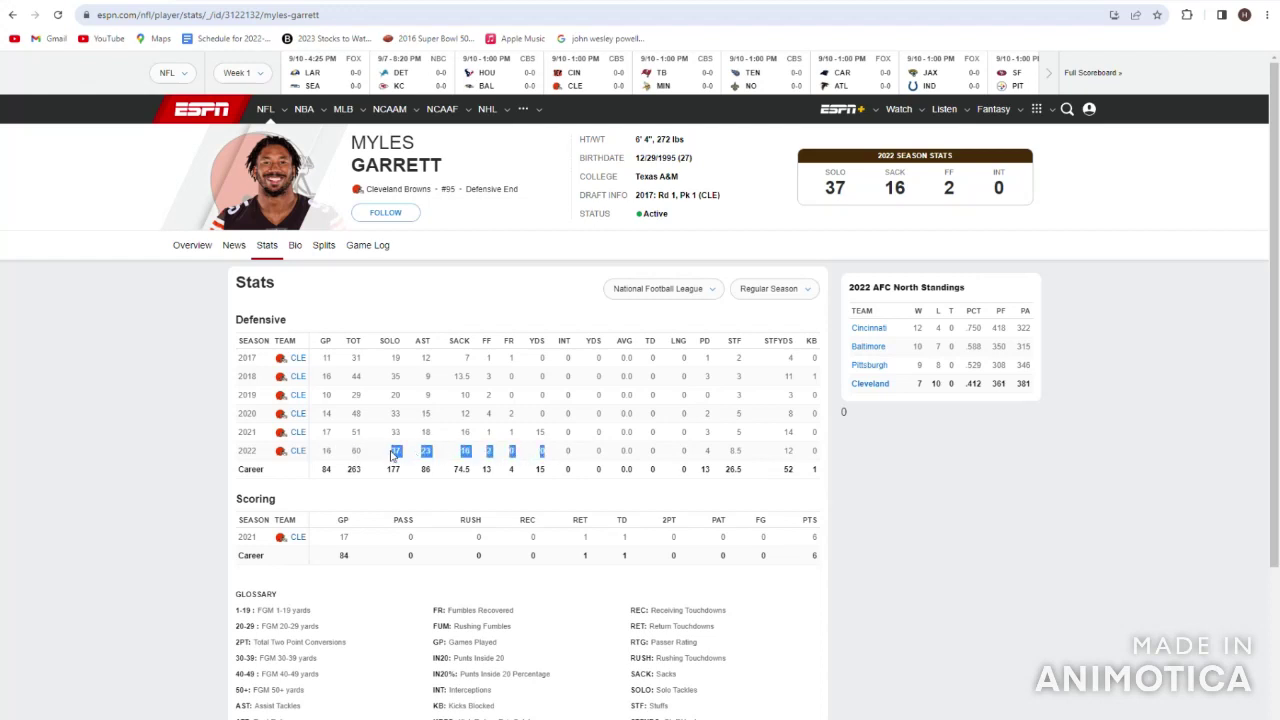
click(392, 455)
click(379, 457)
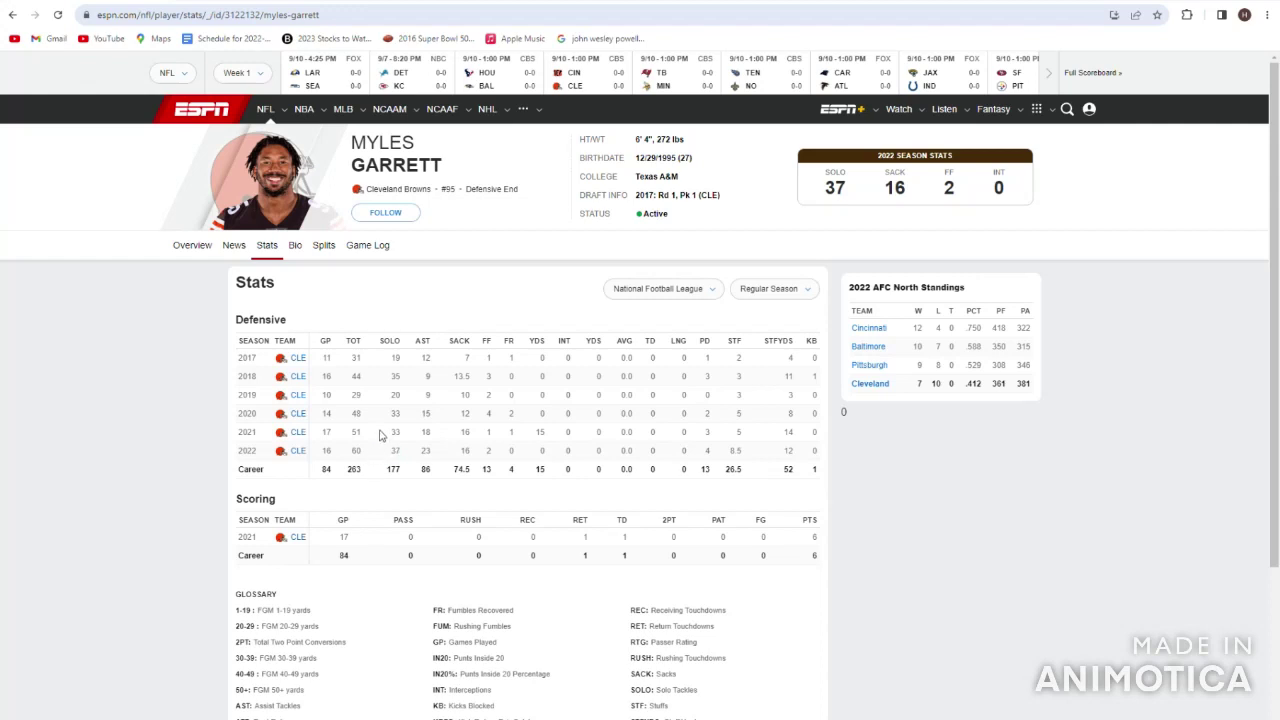
- Return to the Browns depth chart and check third-string left defensive end Isaiah Thomas's 2022 stats
click(10, 16)
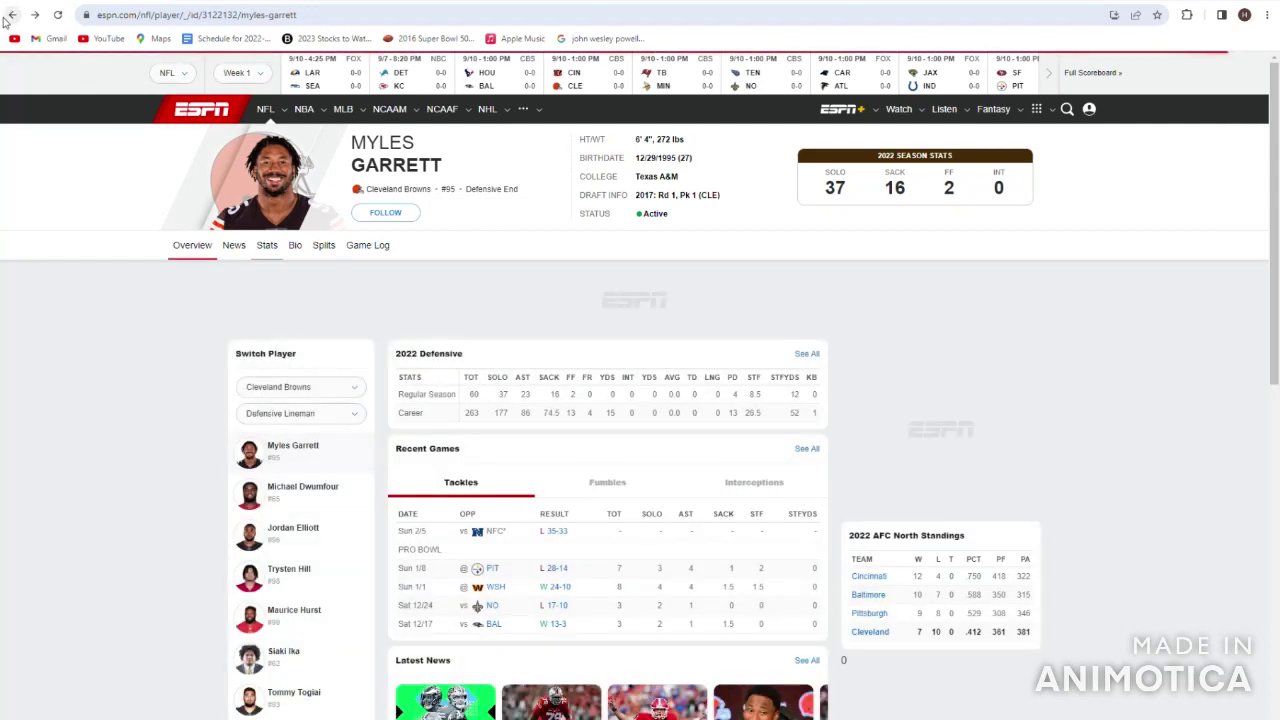
click(8, 17)
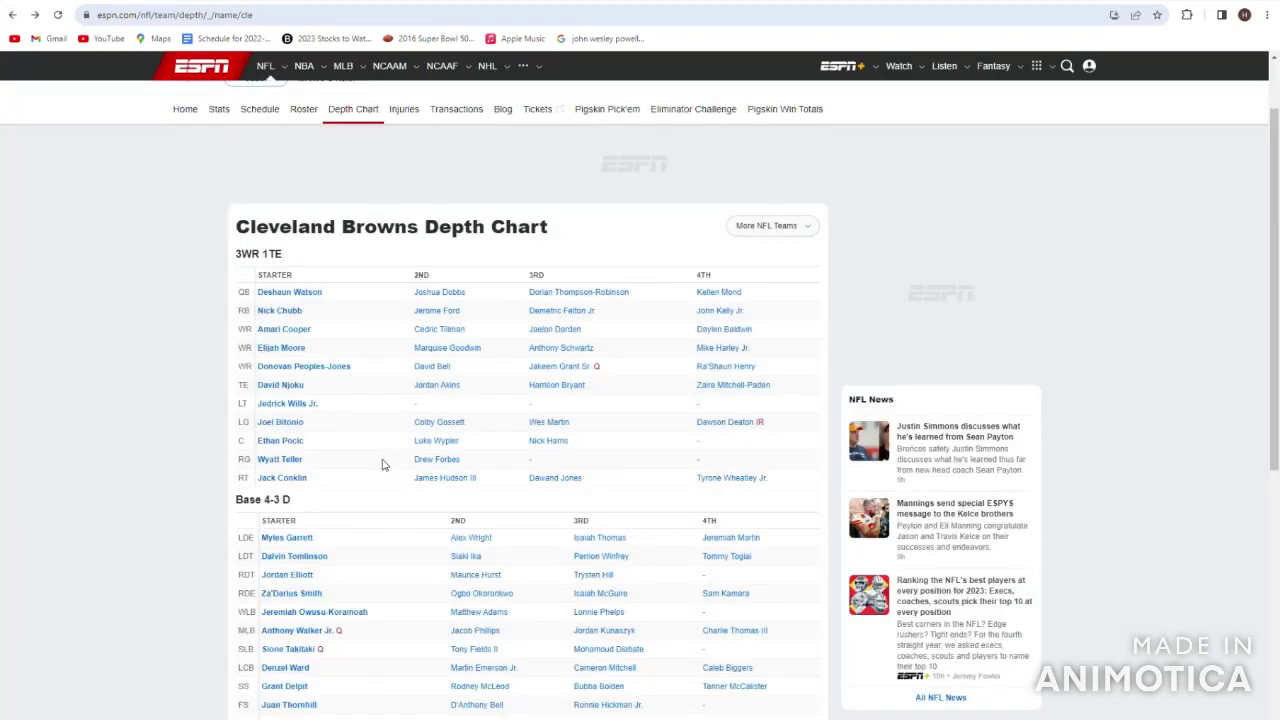
scroll(381, 463, down, 3)
mouse_move(517, 437)
mouse_down()
mouse_move(314, 431)
mouse_move(517, 423)
mouse_move(497, 451)
mouse_up()
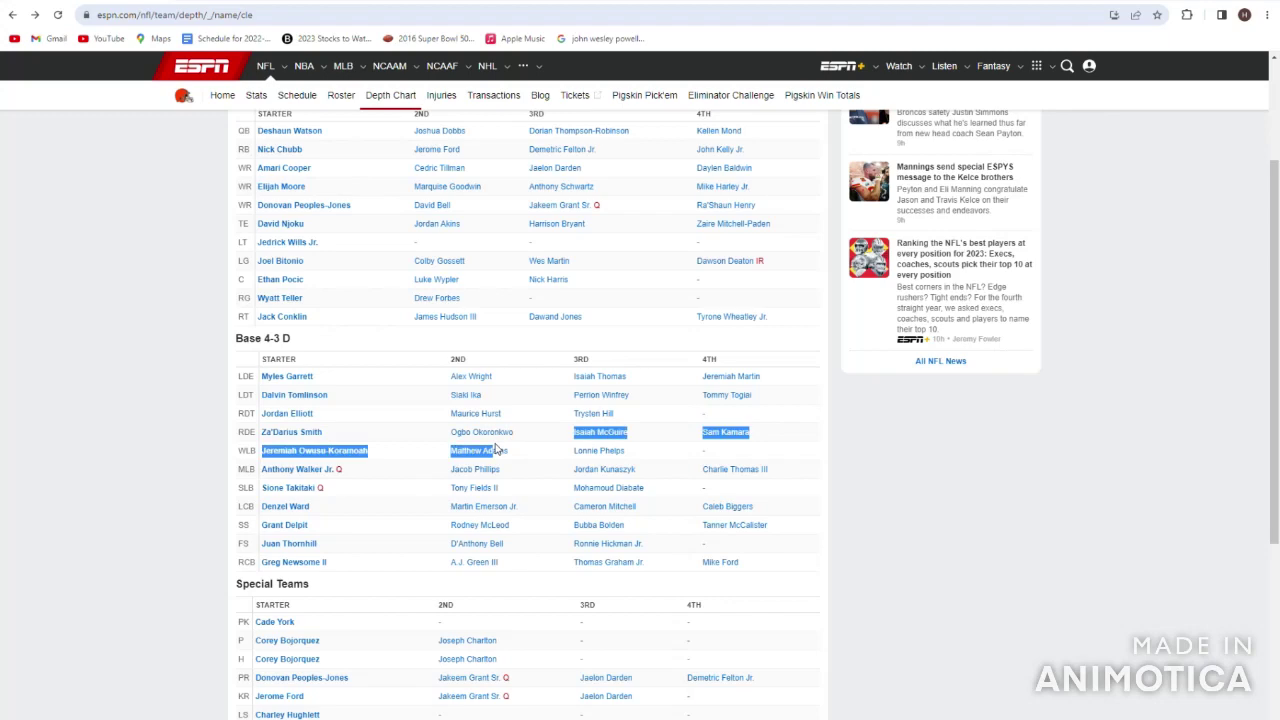
click(573, 378)
click(610, 377)
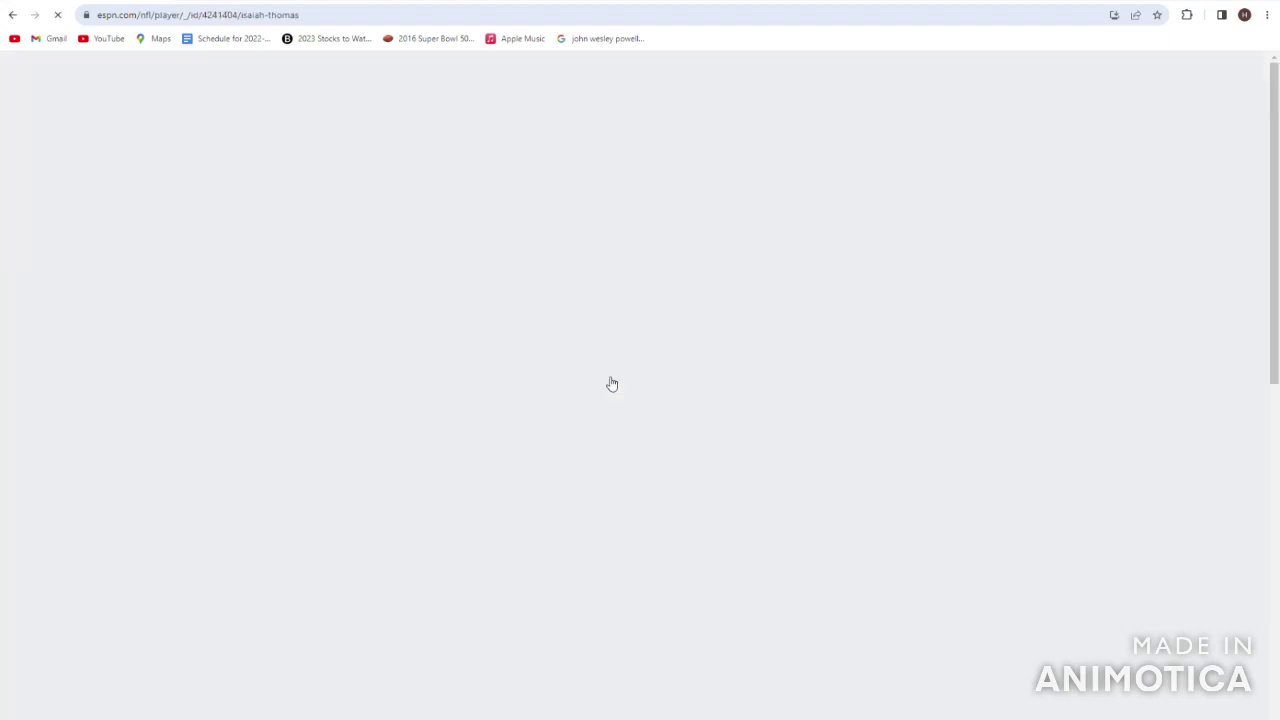
click(12, 14)
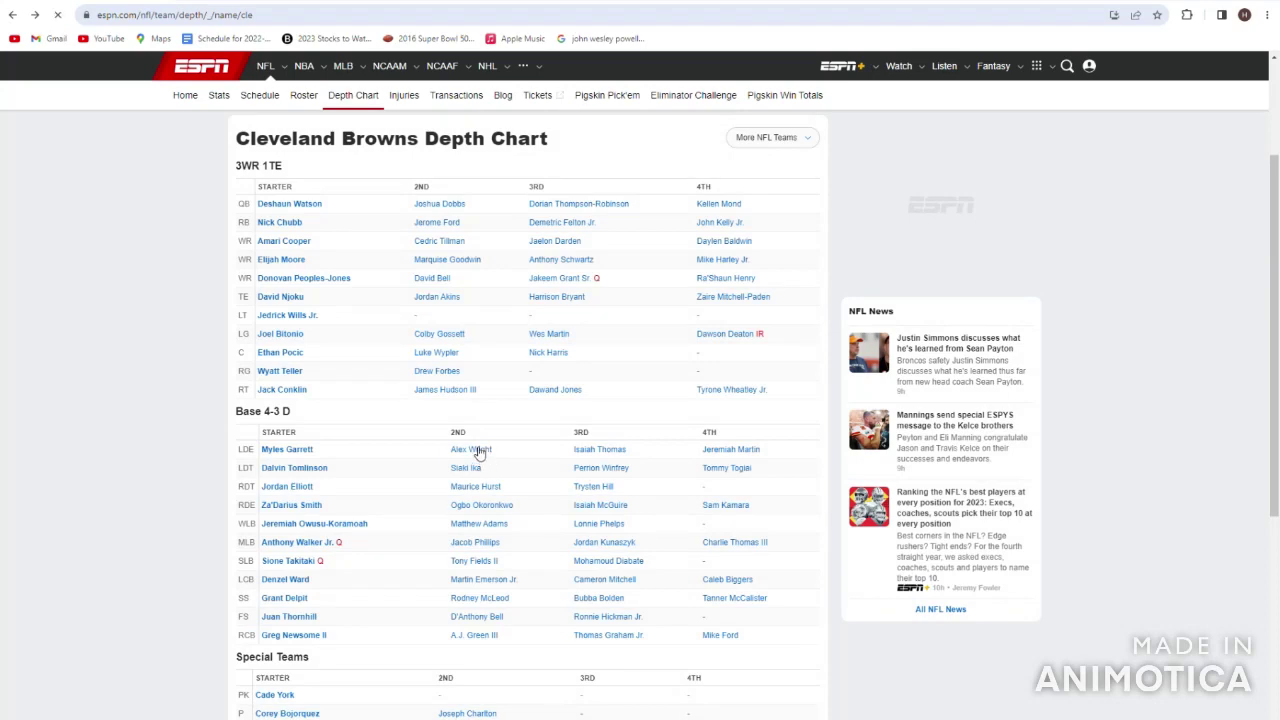
- Check second-string left defensive end Alex Wright's 2022 stats and go back to the depth chart
click(479, 453)
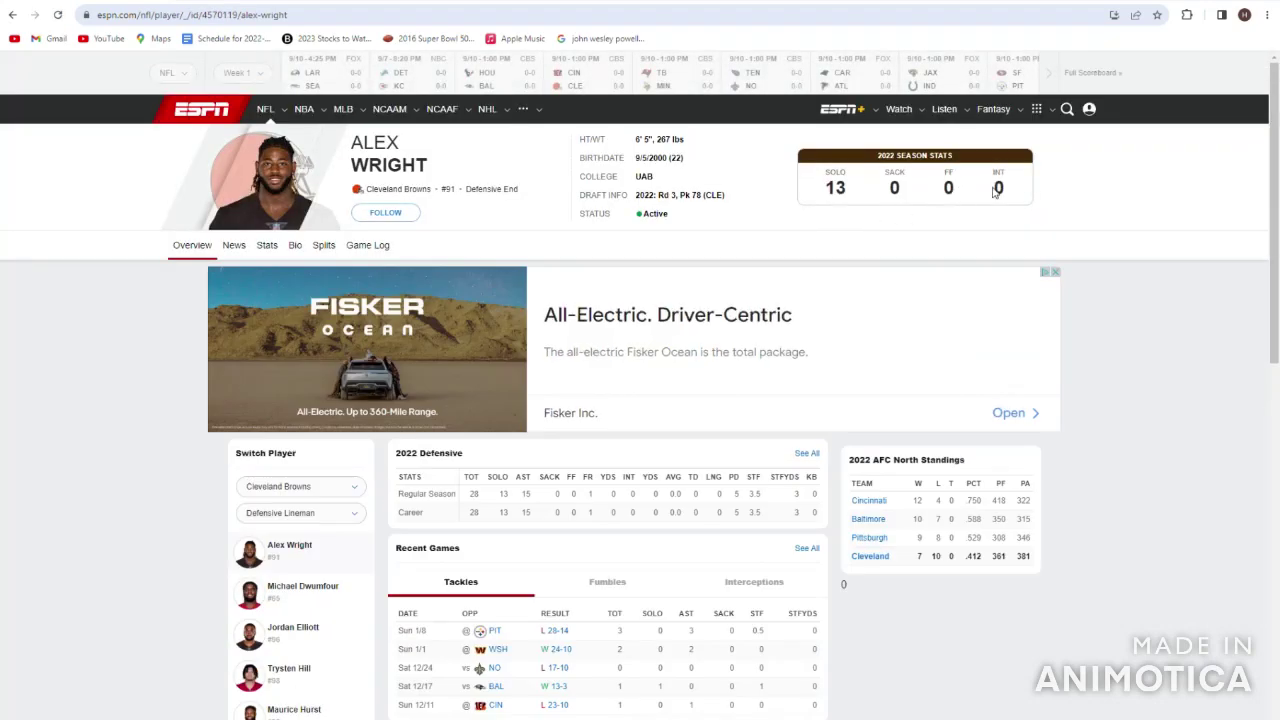
click(739, 221)
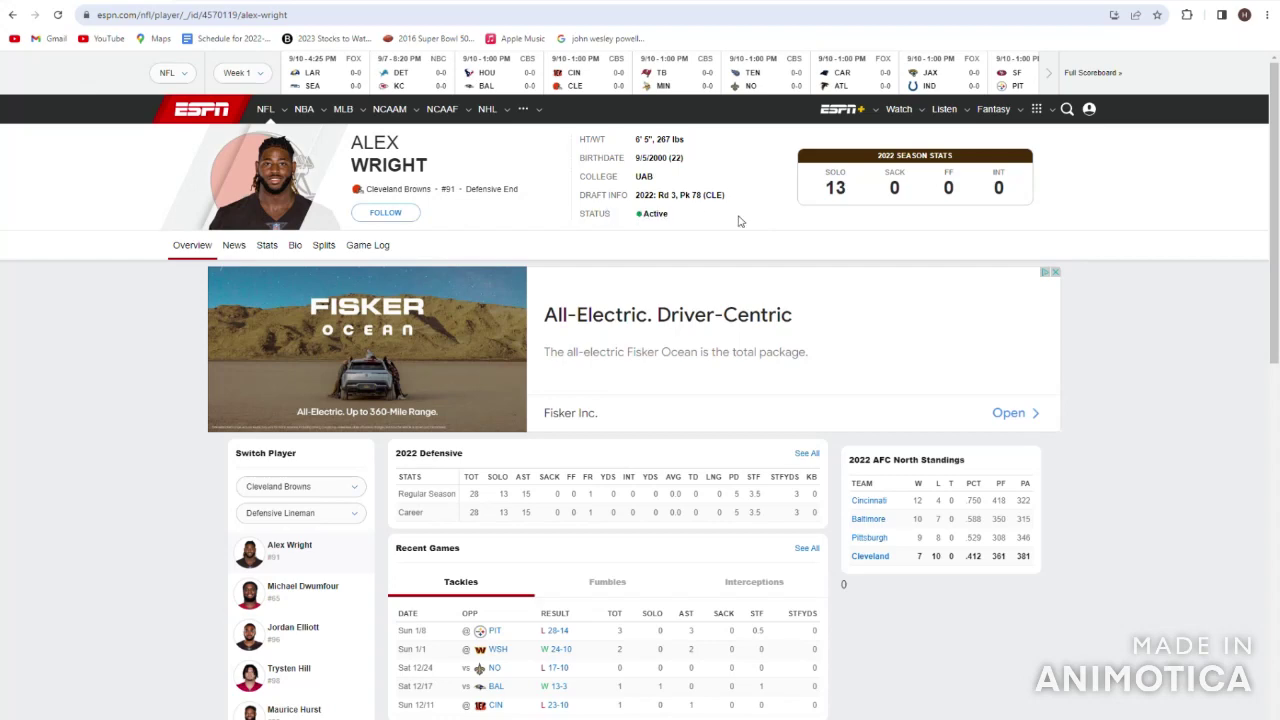
click(12, 18)
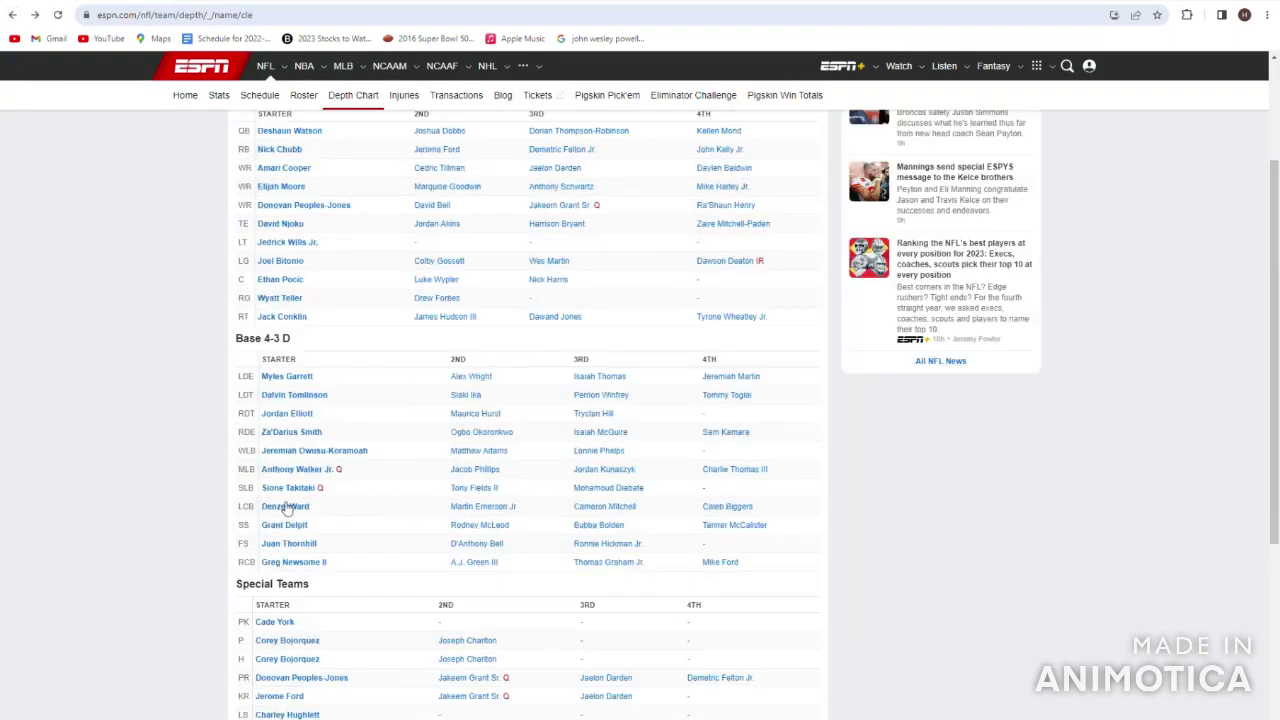
- Open starting right defensive end Za'Darius Smith's player page, check his 2022 stats and return to the depth chart
click(287, 508)
click(12, 15)
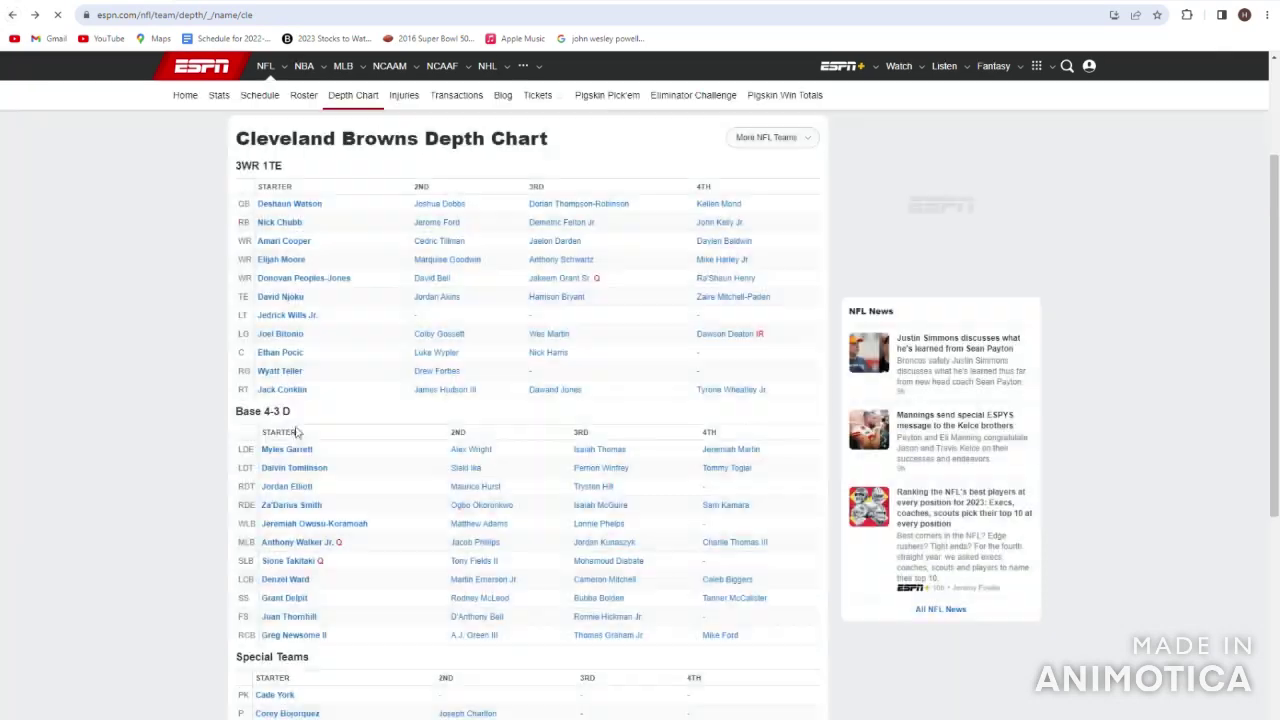
scroll(298, 502, down, 1)
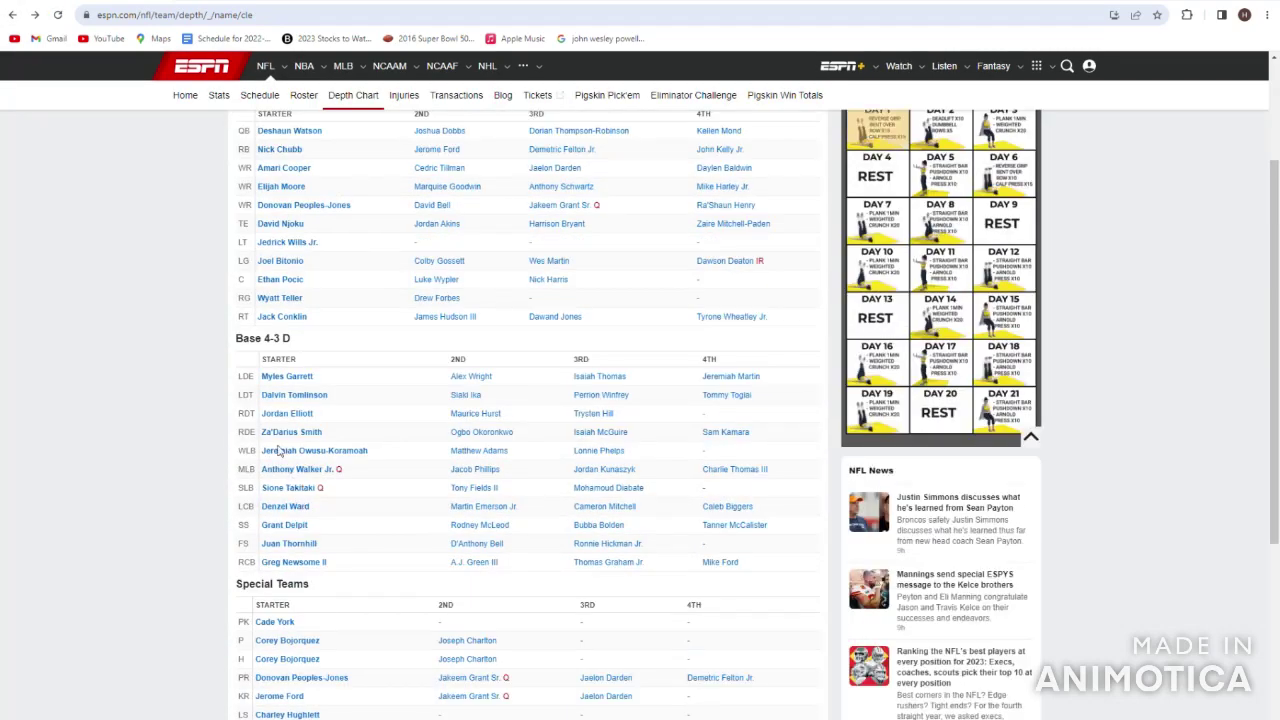
click(289, 432)
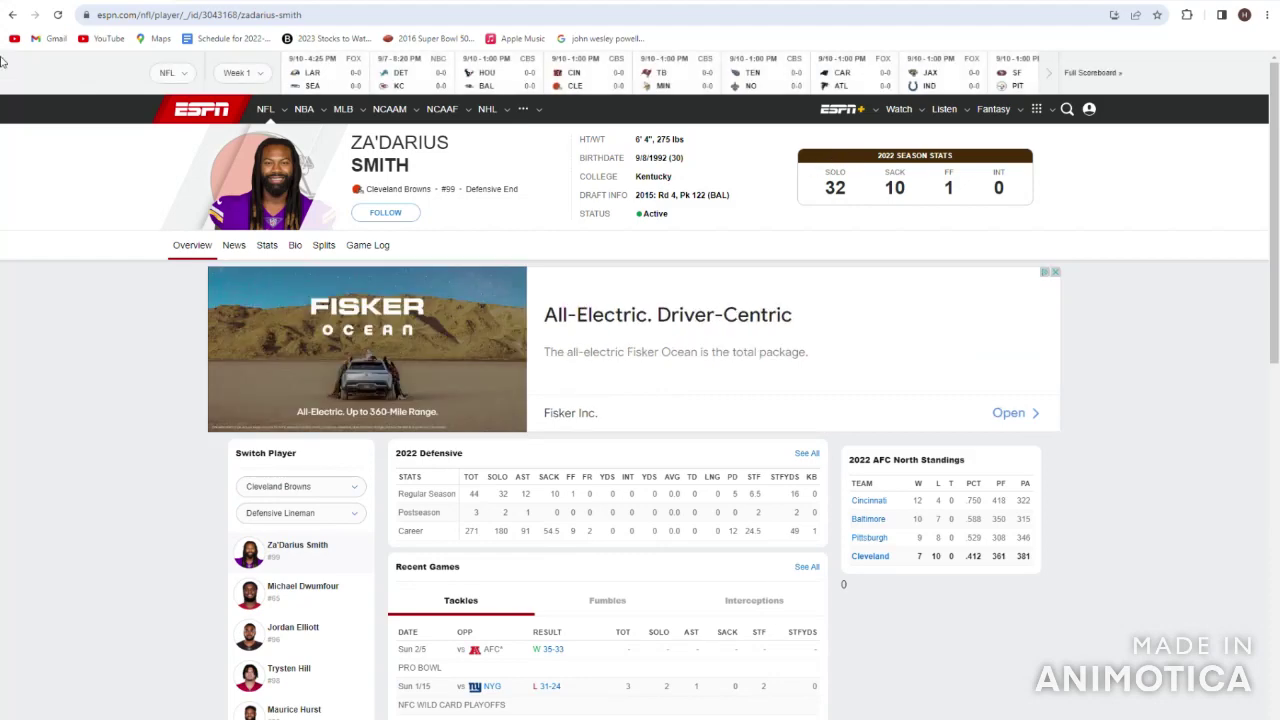
click(9, 15)
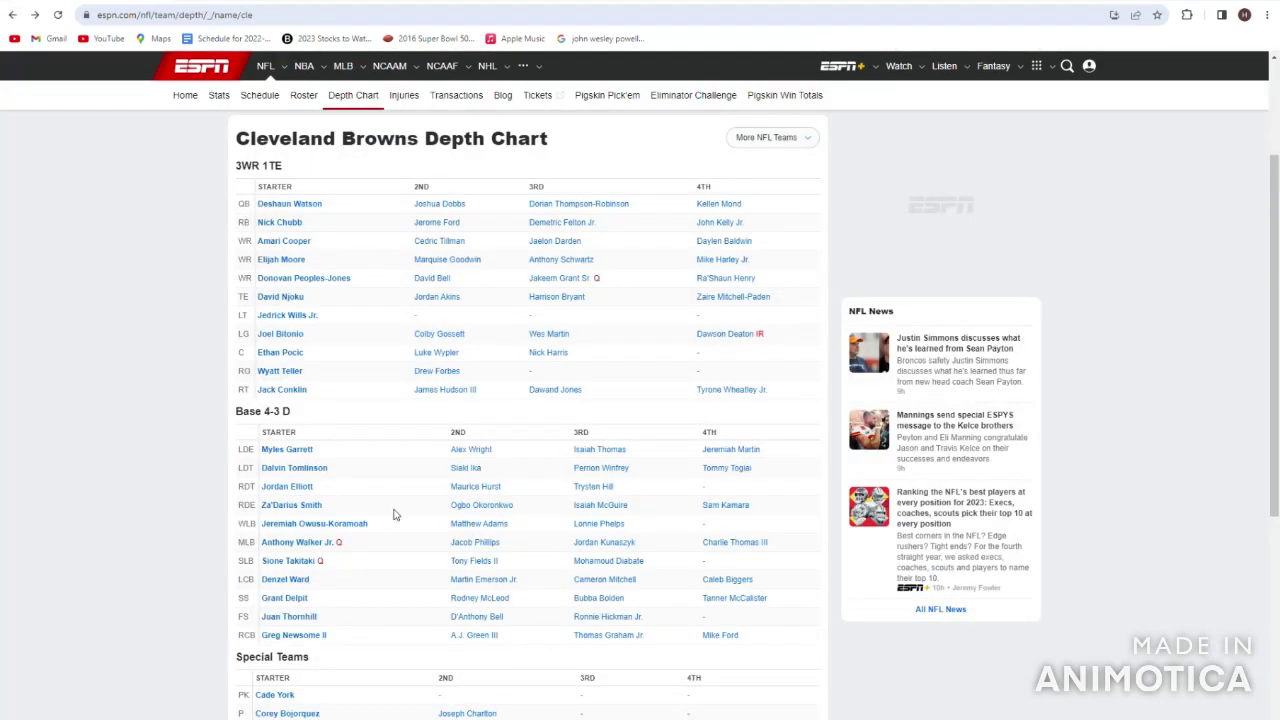
- Check backup right defensive end Ogbo Okoronkwo's 2022 stats and return to the depth chart
scroll(393, 514, down, 1)
click(478, 433)
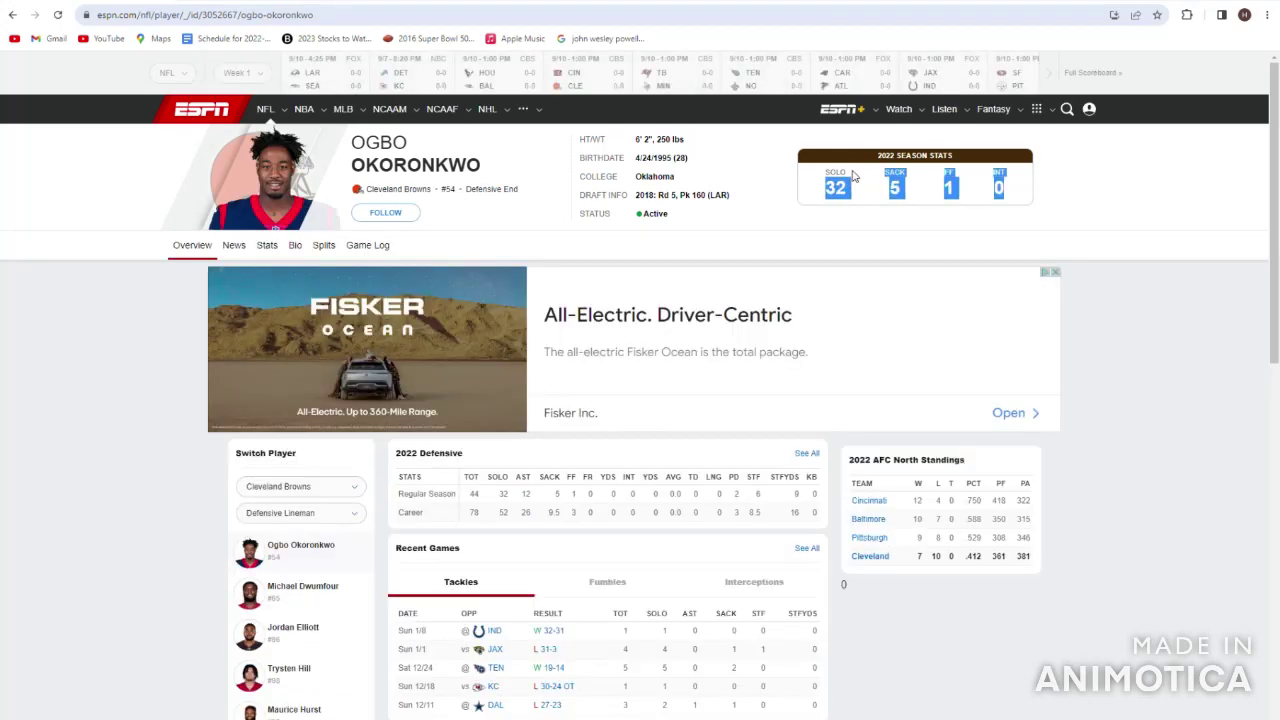
click(10, 15)
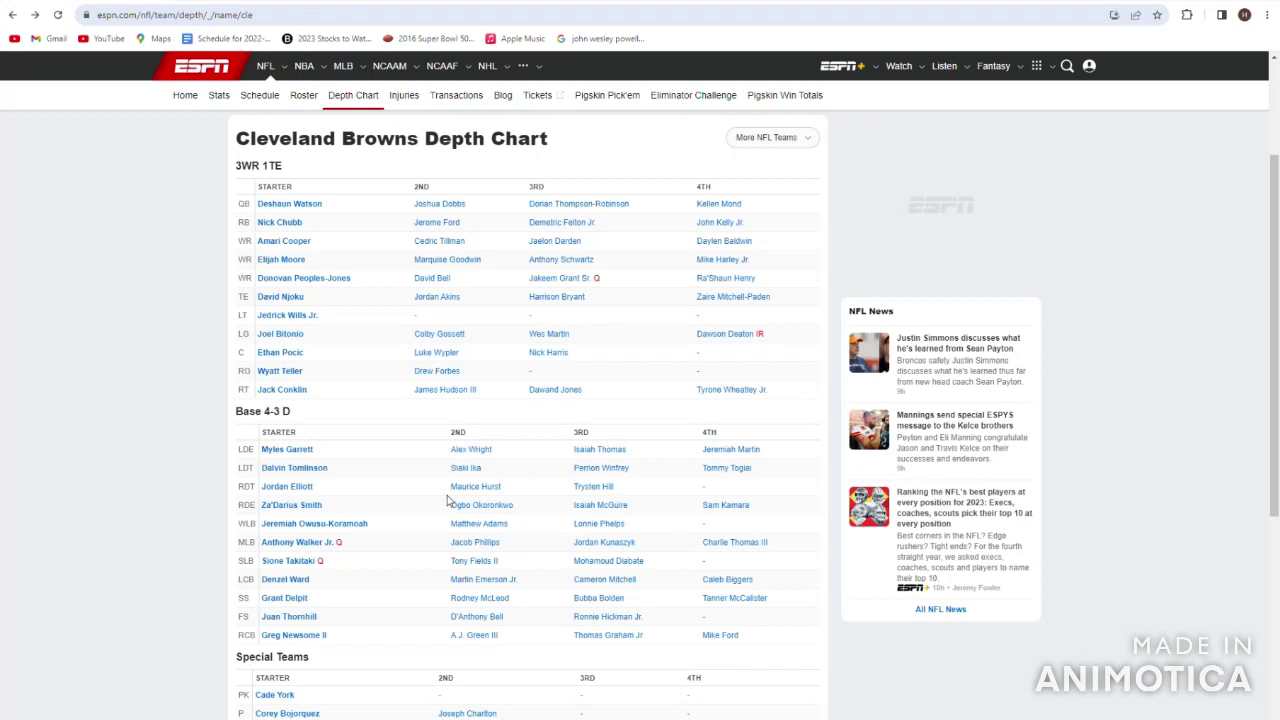
- Check starting right defensive tackle Jordan Elliott's 2022 and career stats and return to the depth chart
scroll(447, 500, down, 1)
mouse_move(690, 378)
mouse_down()
mouse_move(774, 380)
mouse_move(672, 376)
mouse_up()
click(672, 376)
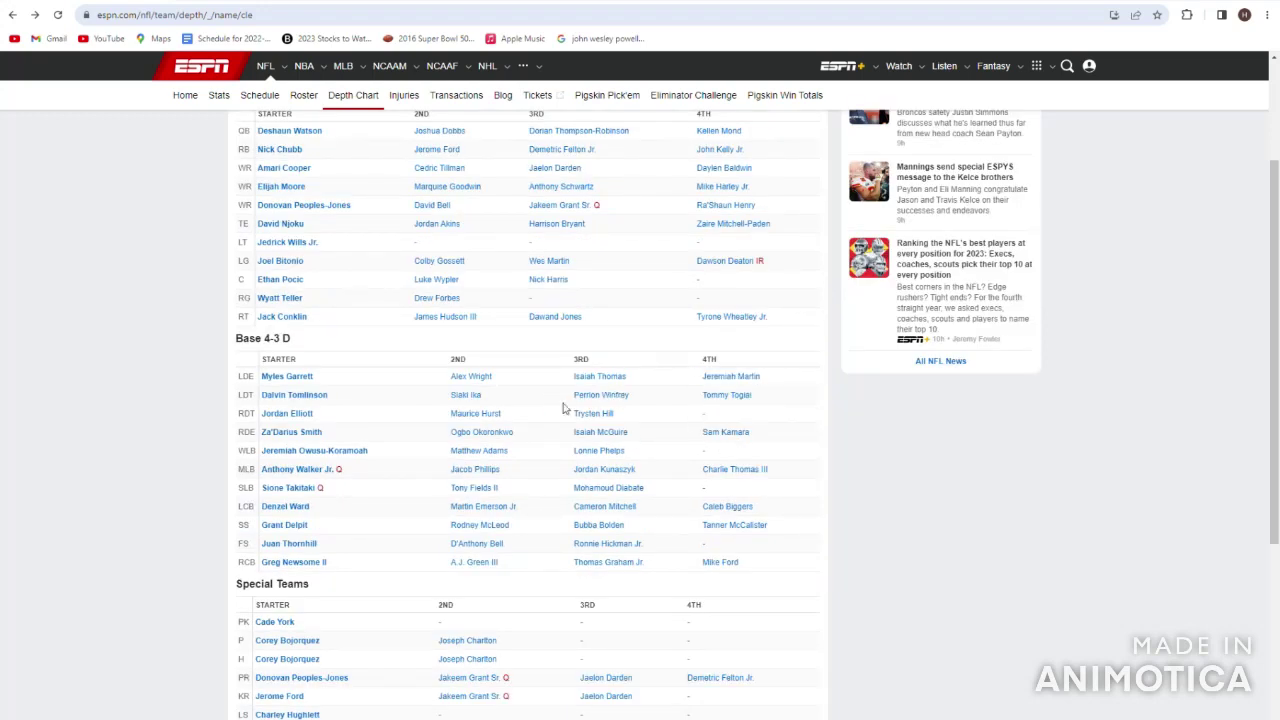
drag(337, 421, 258, 378)
click(277, 416)
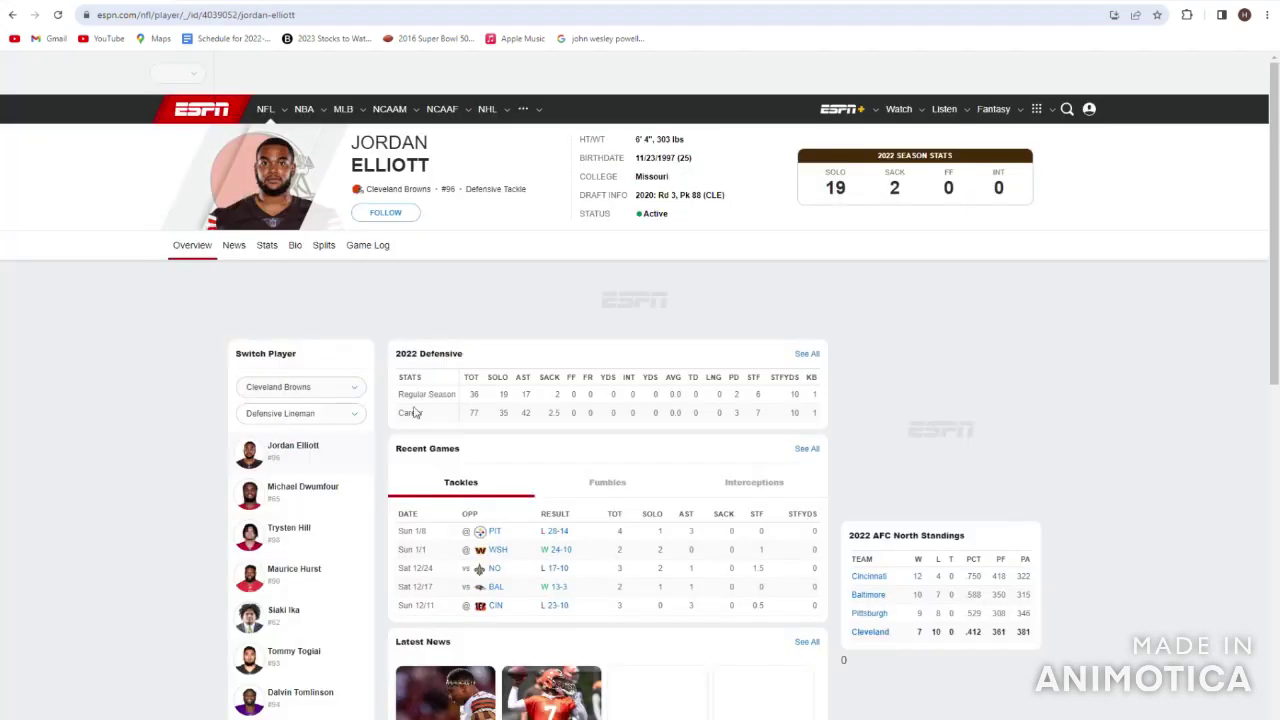
click(12, 14)
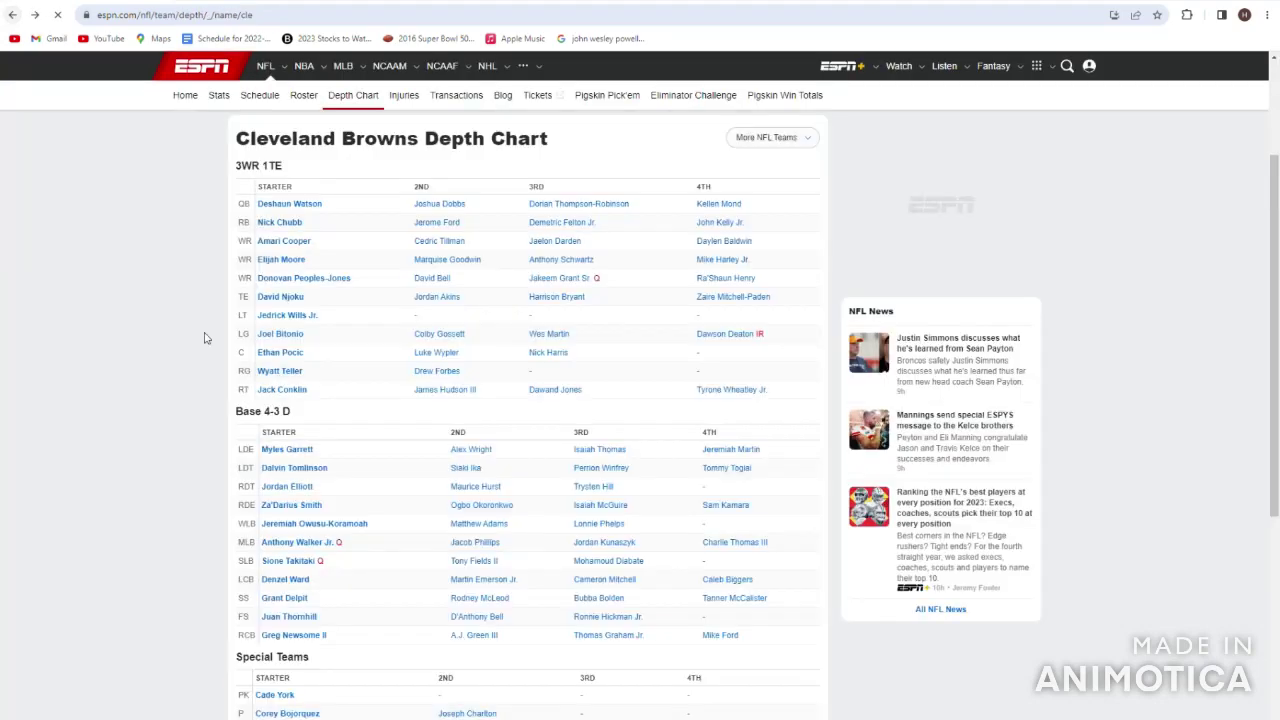
- Open starting left defensive tackle Dalvin Tomlinson's player page for a look and return to the depth chart
mouse_move(340, 469)
mouse_down()
mouse_move(308, 467)
mouse_move(333, 452)
mouse_up()
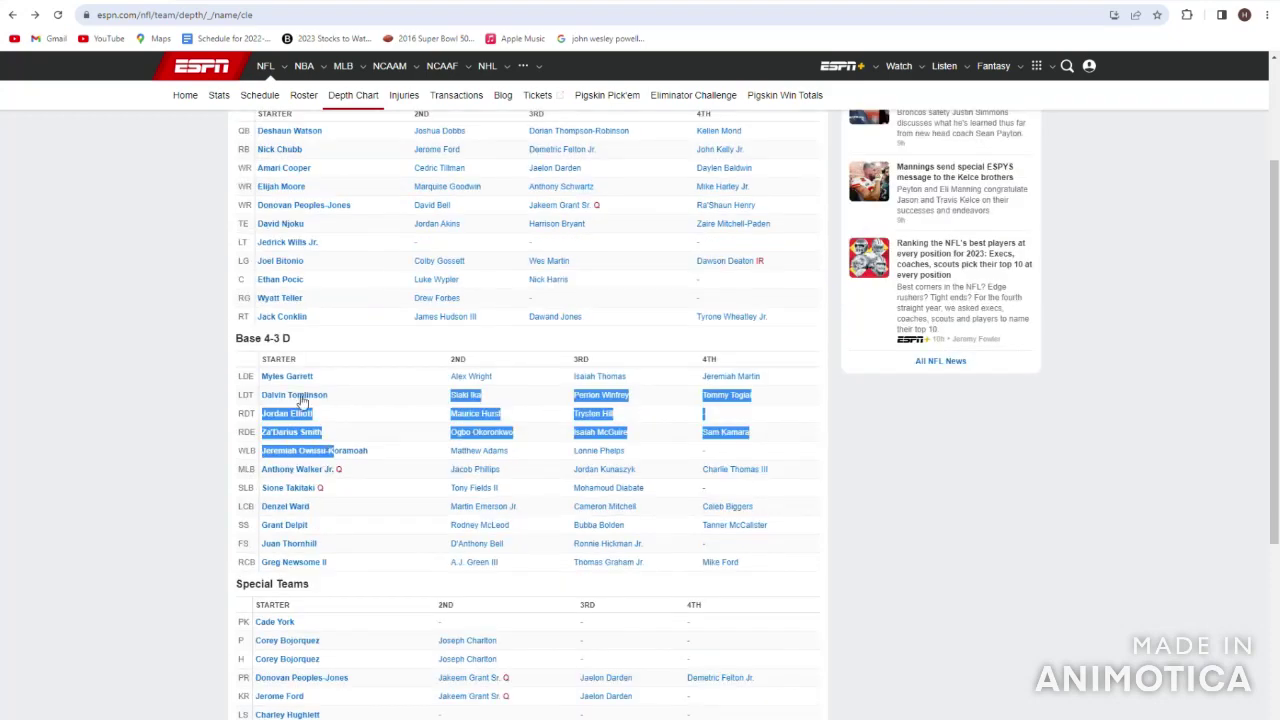
click(304, 397)
click(12, 16)
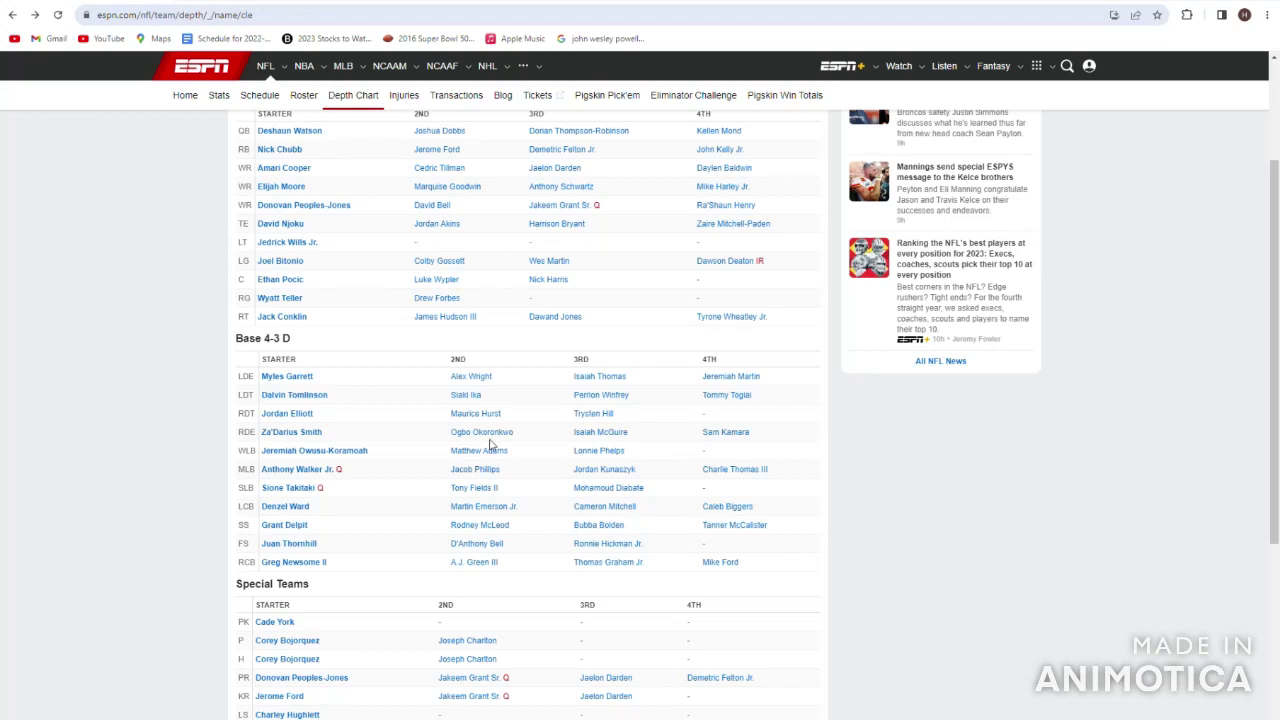
- Review the backup defensive tackles and check Maurice Hurst's 2021 and career stats before returning to the depth chart
drag(491, 404, 440, 399)
click(503, 400)
drag(511, 416, 442, 415)
click(487, 414)
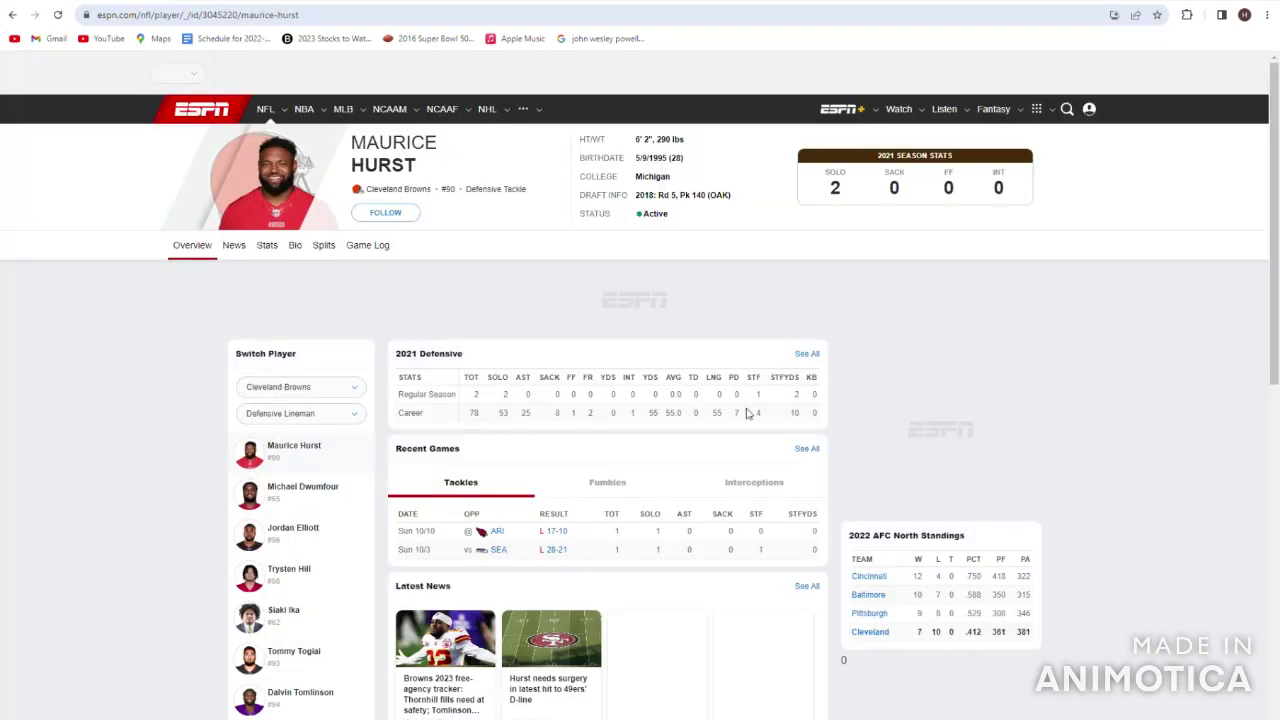
drag(808, 356, 2, 140)
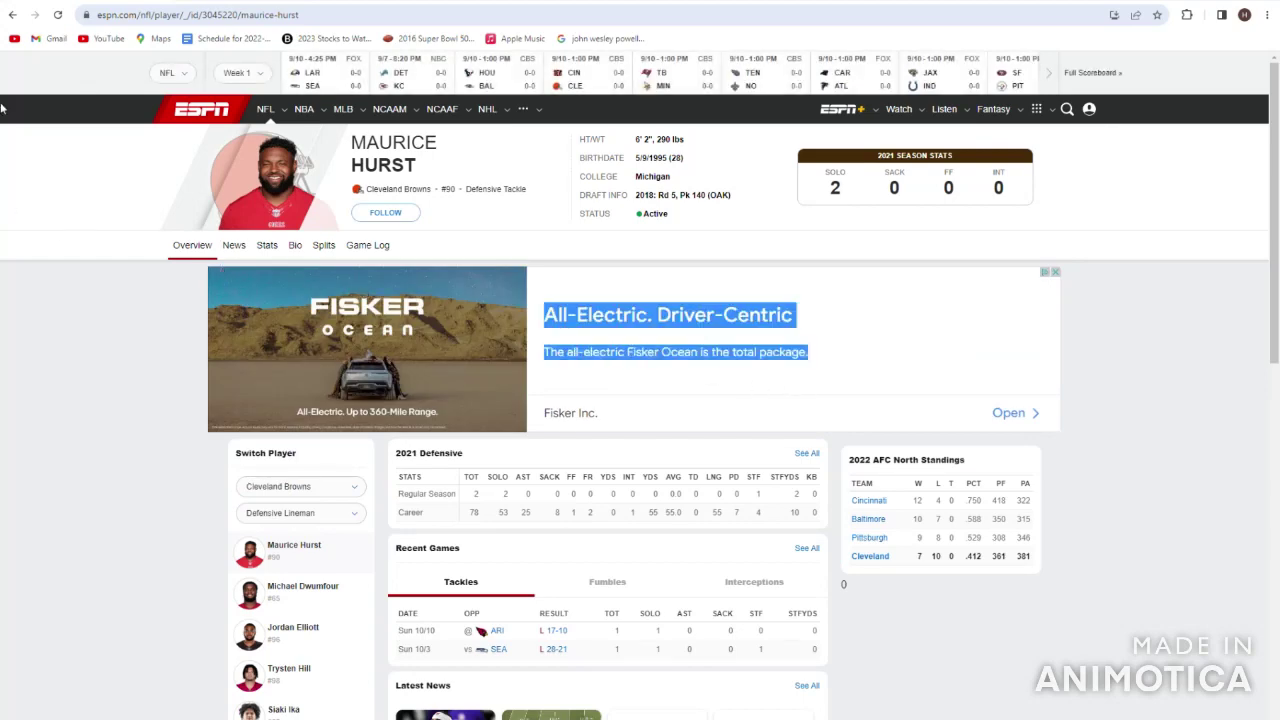
click(12, 14)
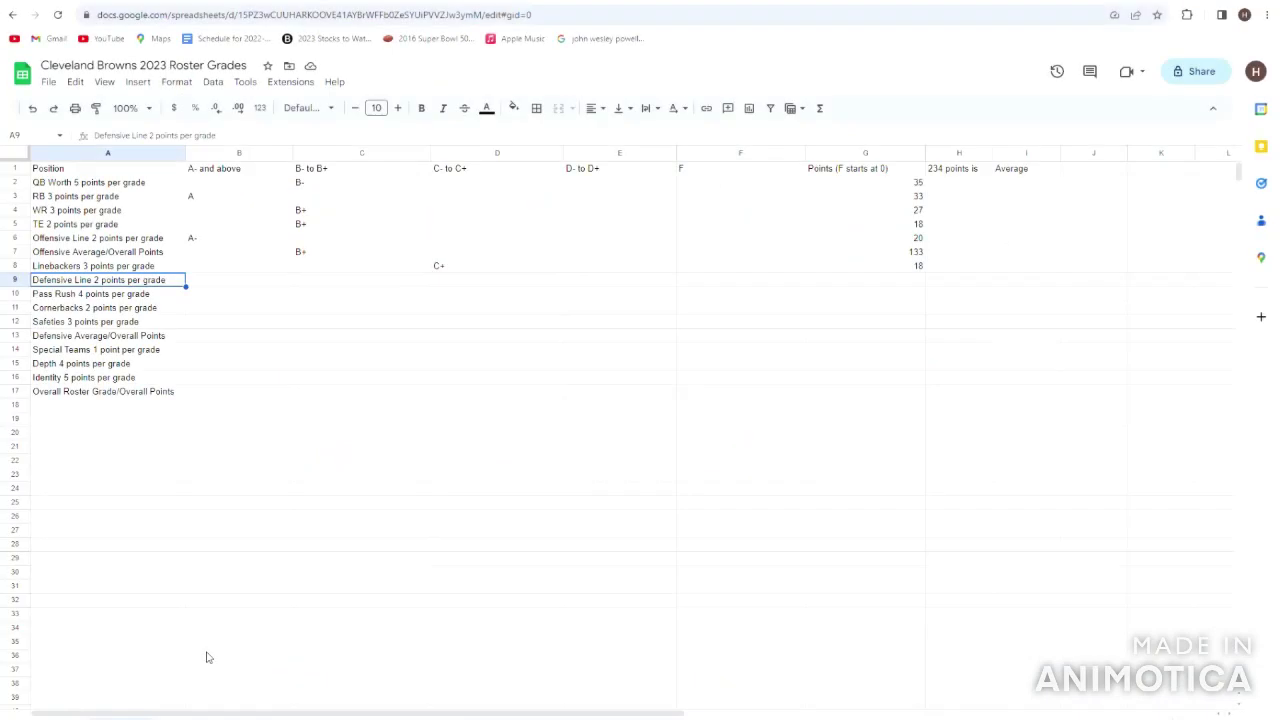
- In the roster grades spreadsheet, enter B+ for Defensive Line in the "B- to B+" column
key(Right)
text(B+)
key(Return)
- Enter 18 as the Defensive Line score in the Points column
key(Up)
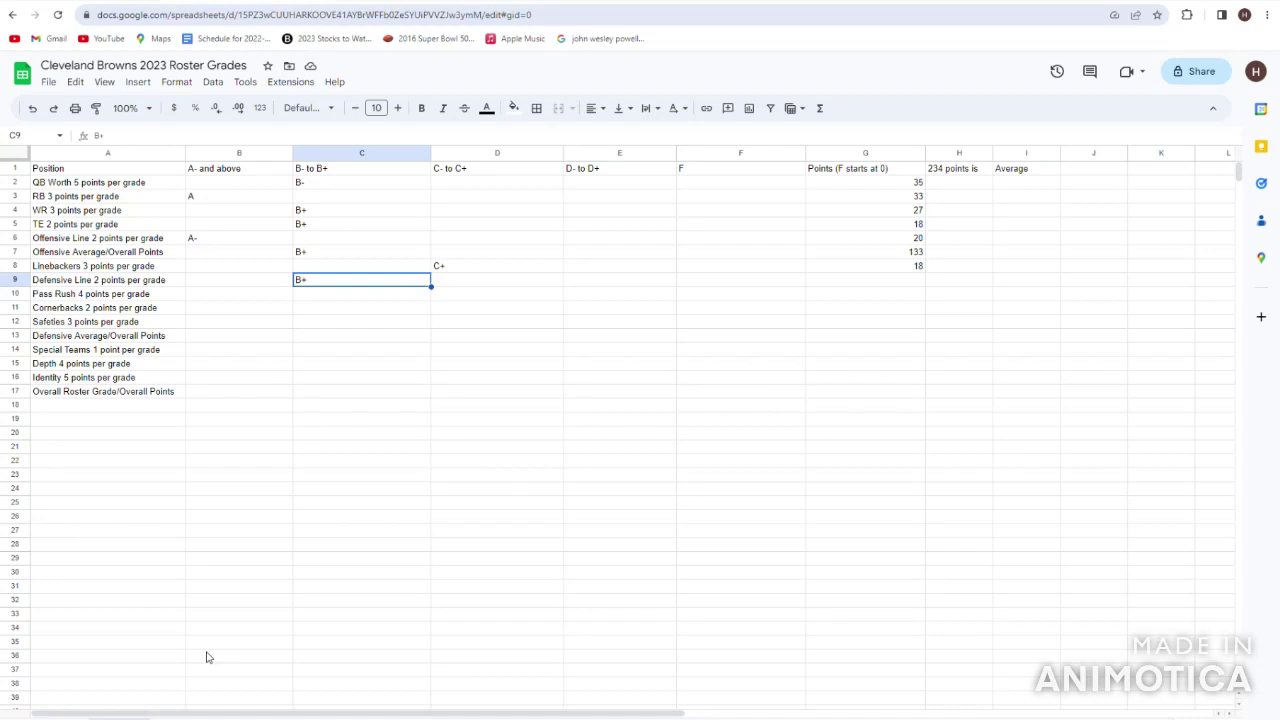
key(Right)
key(Right)
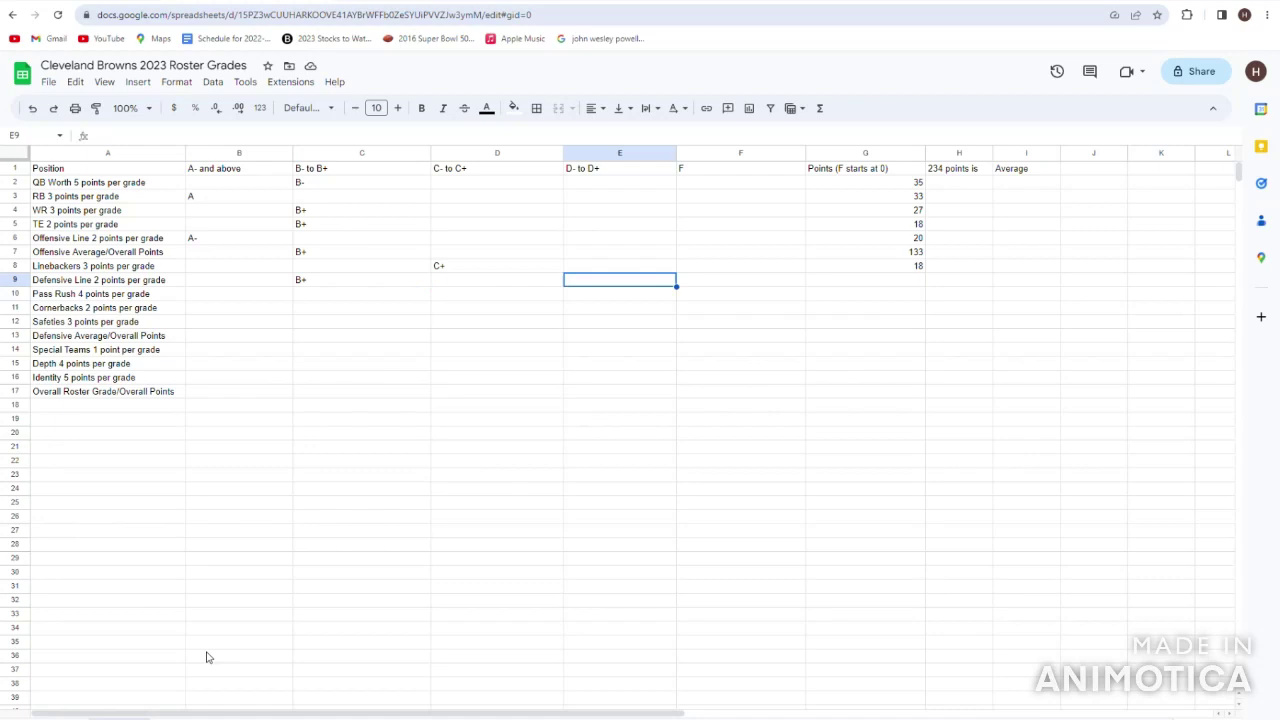
key(Left)
key(Left)
key(Left)
key(Right)
key(Right)
key(Right)
key(Right)
key(Right)
key(Left)
key(Right)
text(18)
key(Return)
key(Left)
key(Home)
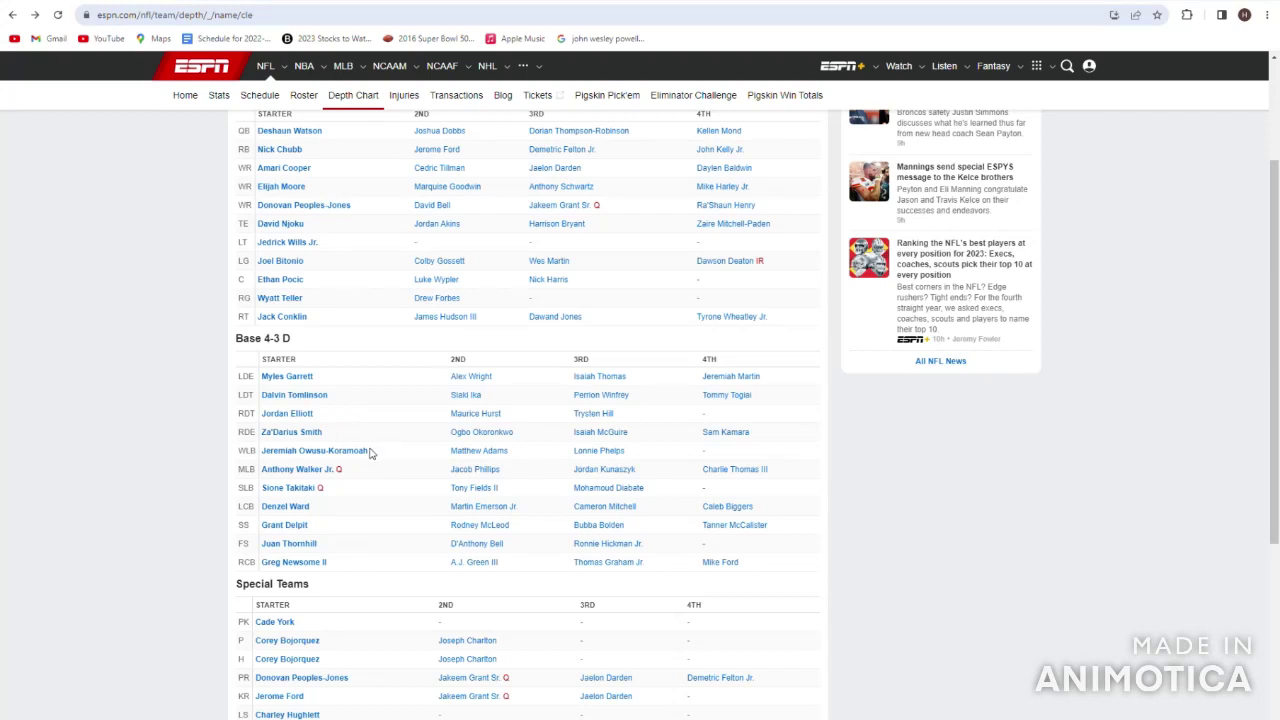
- On the ESPN depth chart, review the defensive line starters and check backup Alex Wright's 2022 solo tackles and sacks again
drag(230, 388, 358, 438)
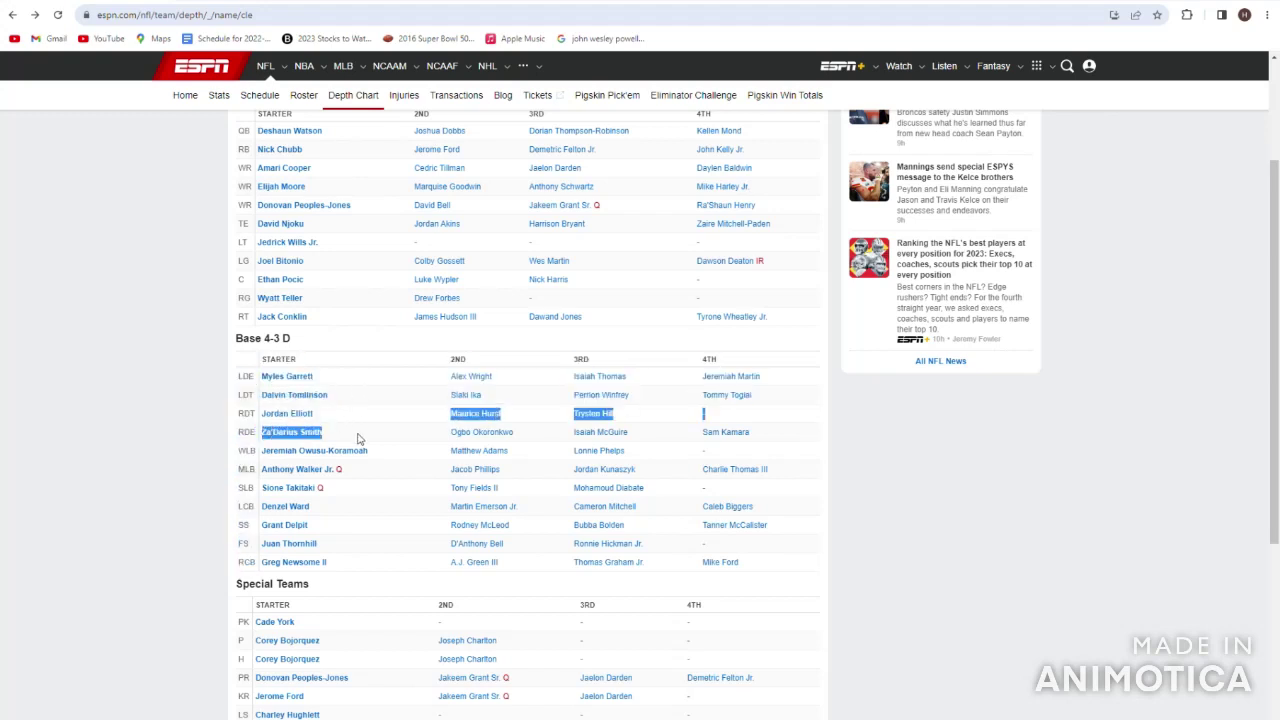
click(358, 439)
drag(413, 365, 497, 377)
click(495, 377)
click(480, 385)
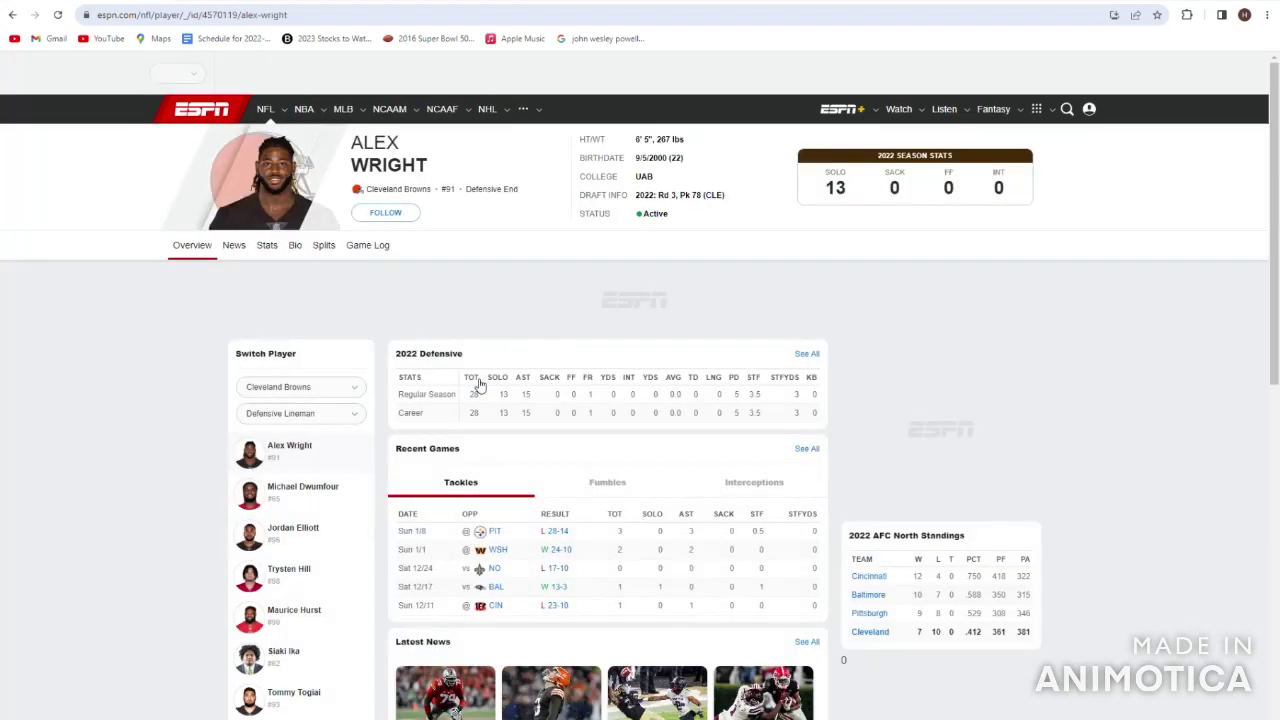
drag(792, 203, 987, 197)
click(987, 197)
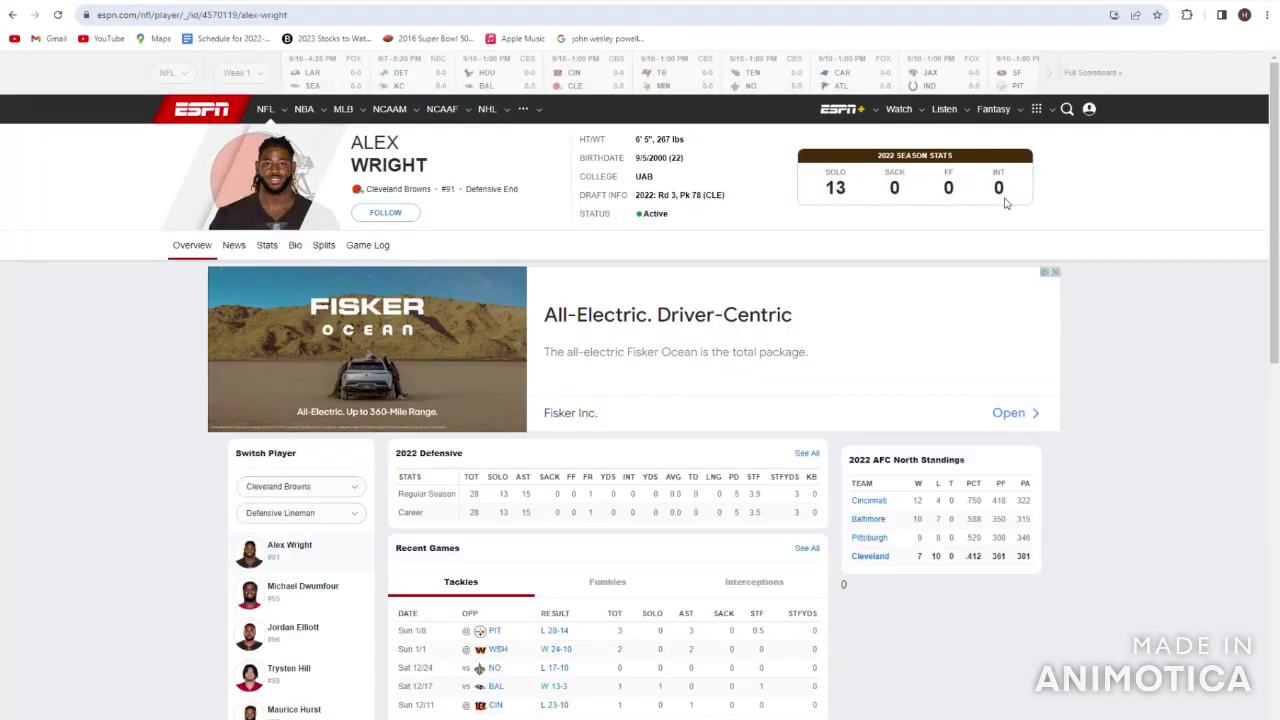
click(11, 14)
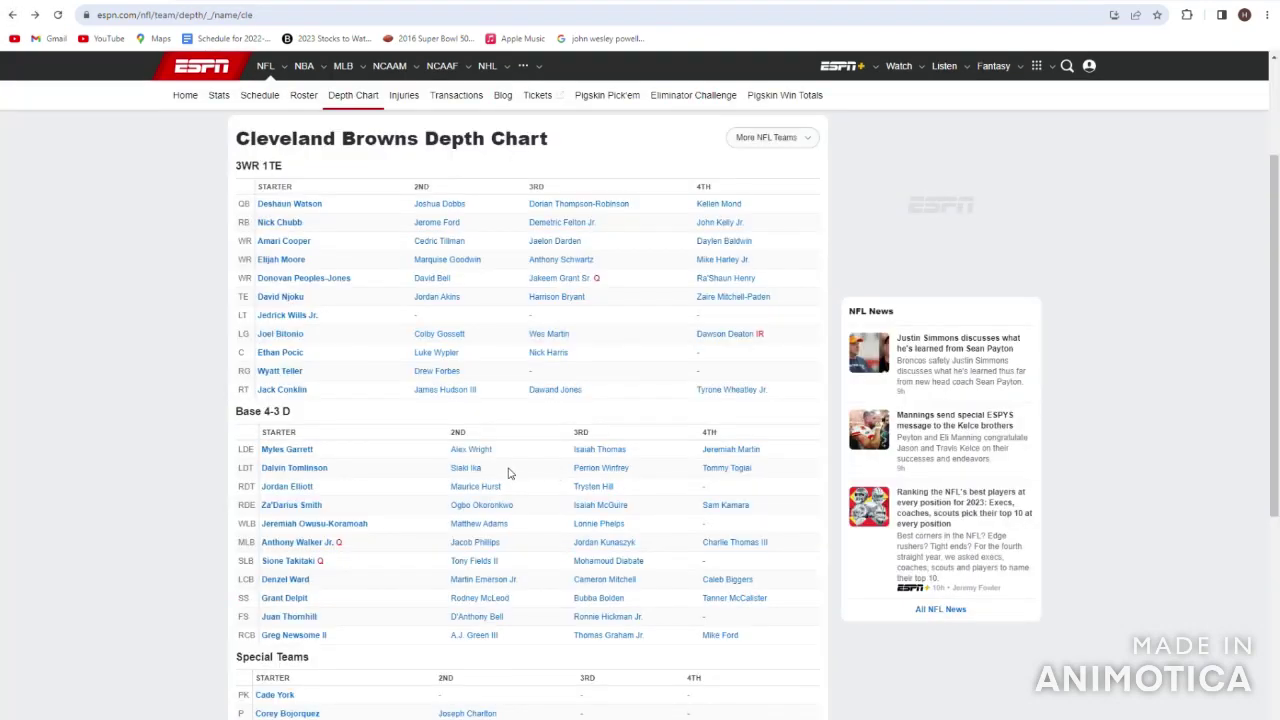
- Reopen Isaiah Thomas's player page to check his 2022 tackles and sacks, and return to the depth chart
drag(418, 392, 447, 387)
click(428, 385)
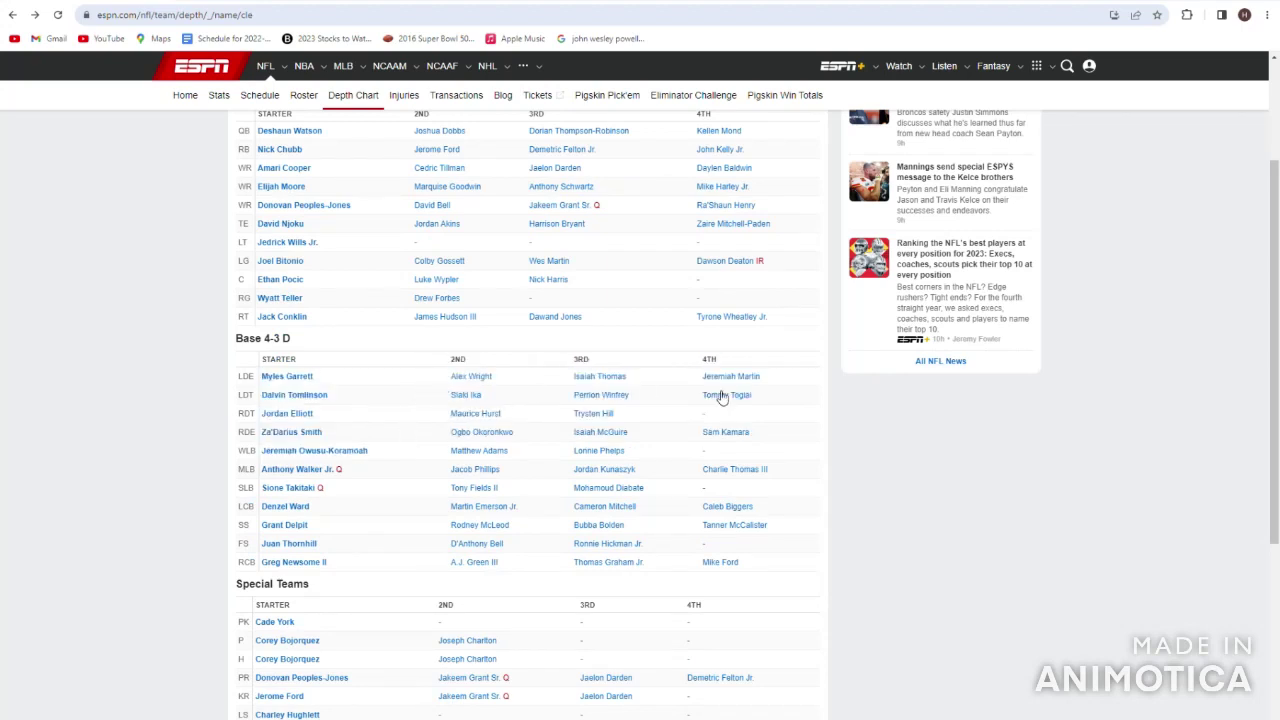
mouse_move(537, 376)
mouse_down()
mouse_move(691, 380)
mouse_move(555, 375)
mouse_up()
click(686, 381)
click(599, 376)
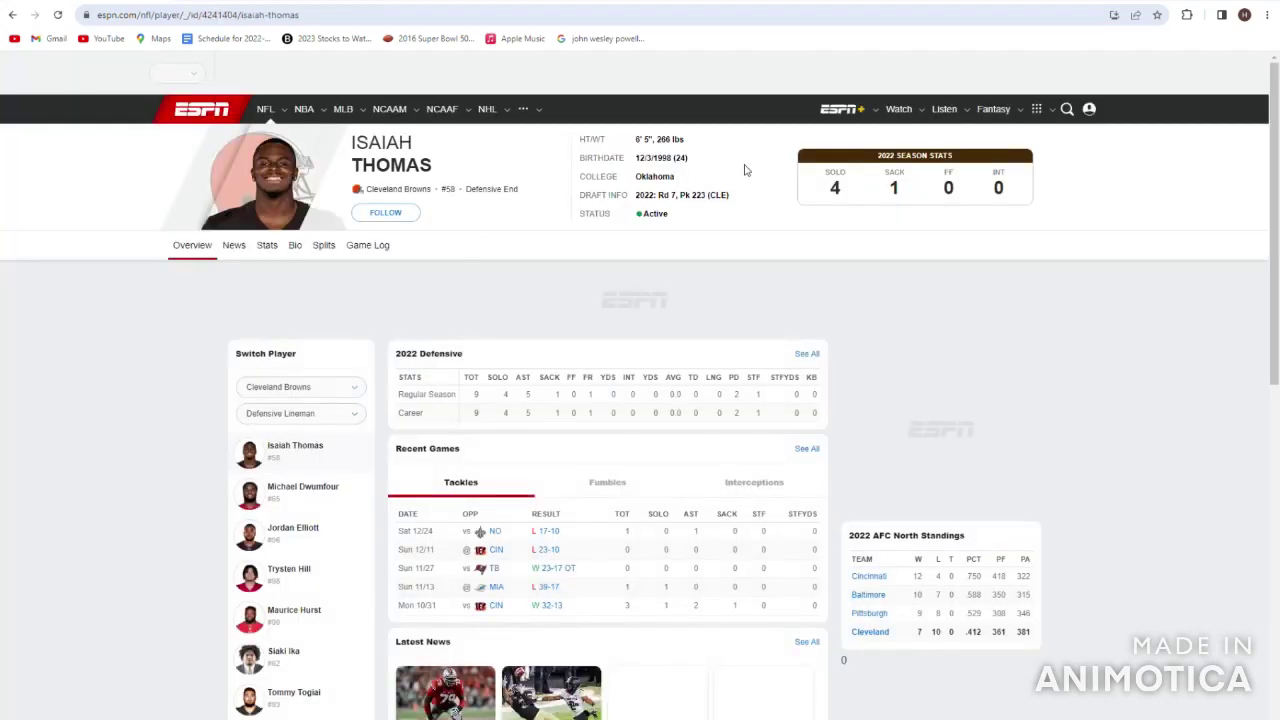
drag(688, 140, 727, 164)
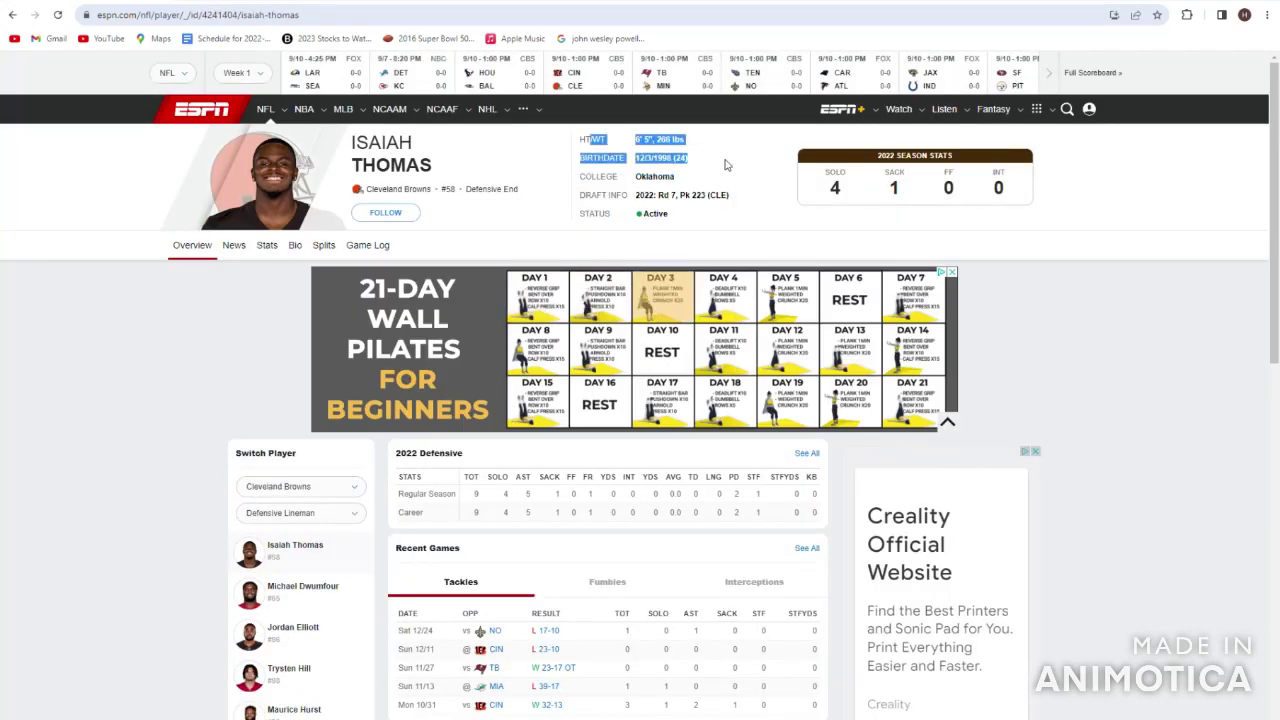
click(12, 14)
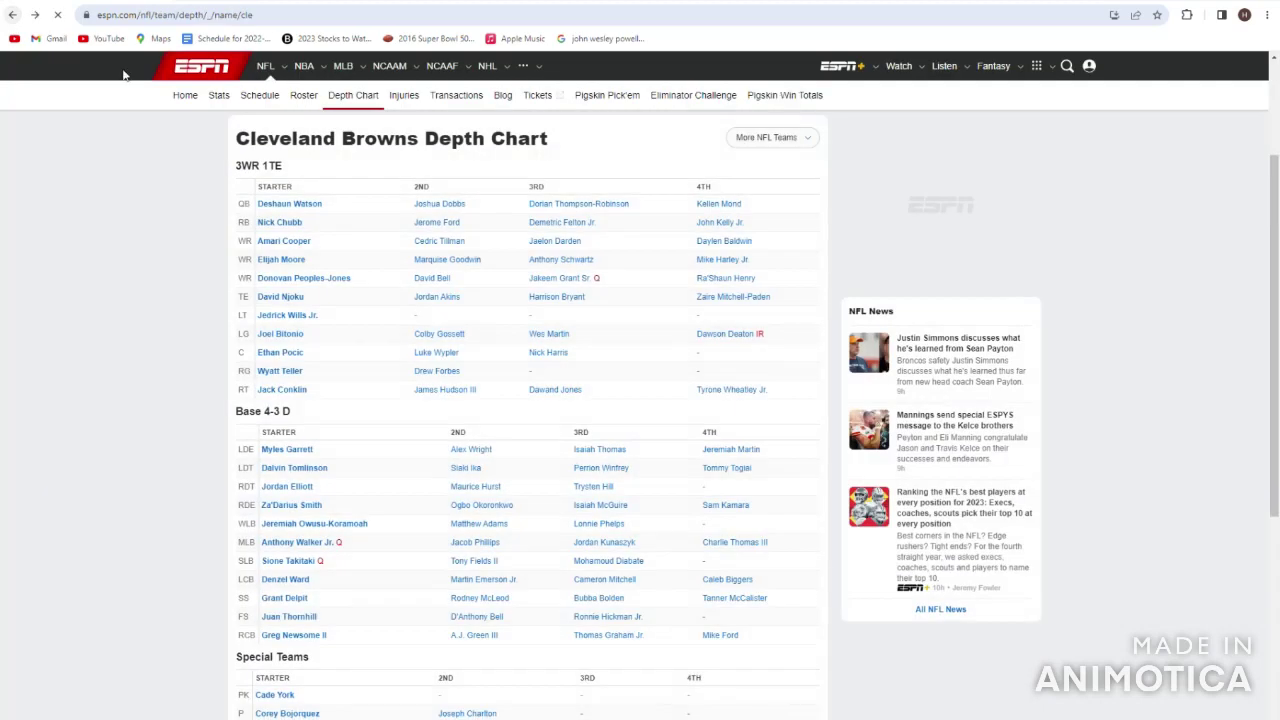
- Examine the third-string left defensive end and left defensive tackle entries in the Base 4-3 D depth chart
scroll(540, 445, down, 1)
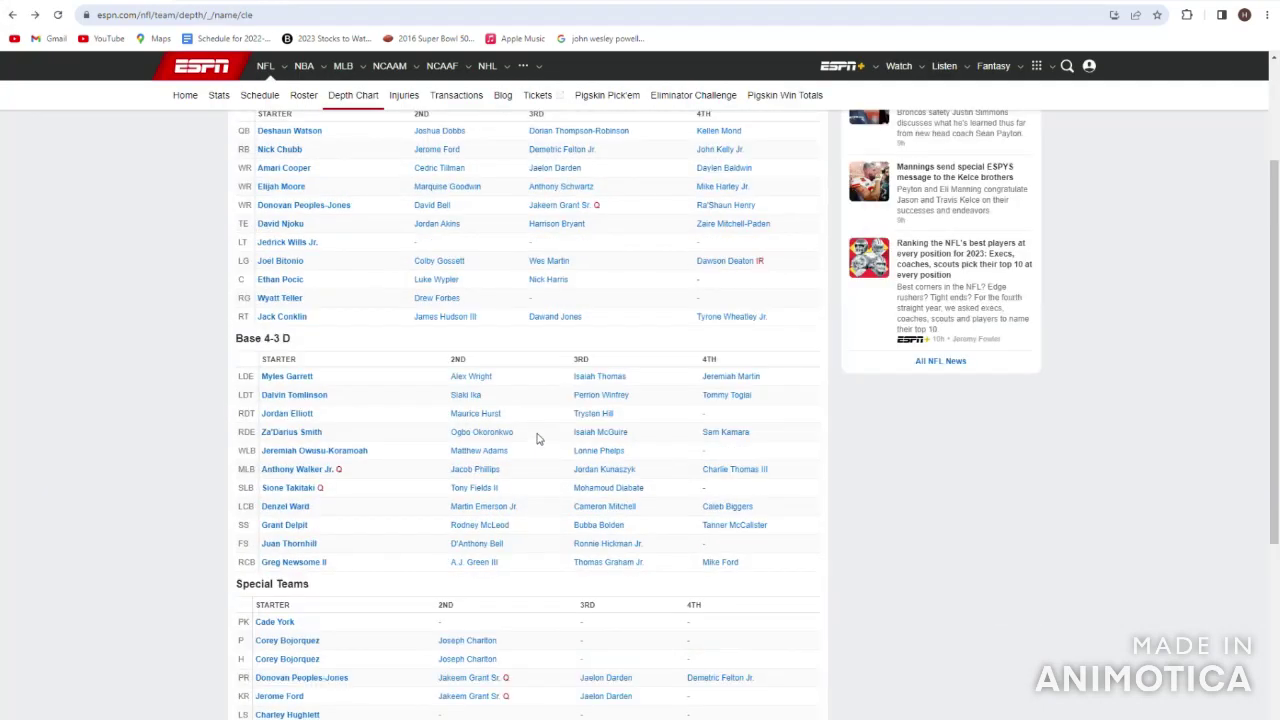
drag(547, 397, 571, 384)
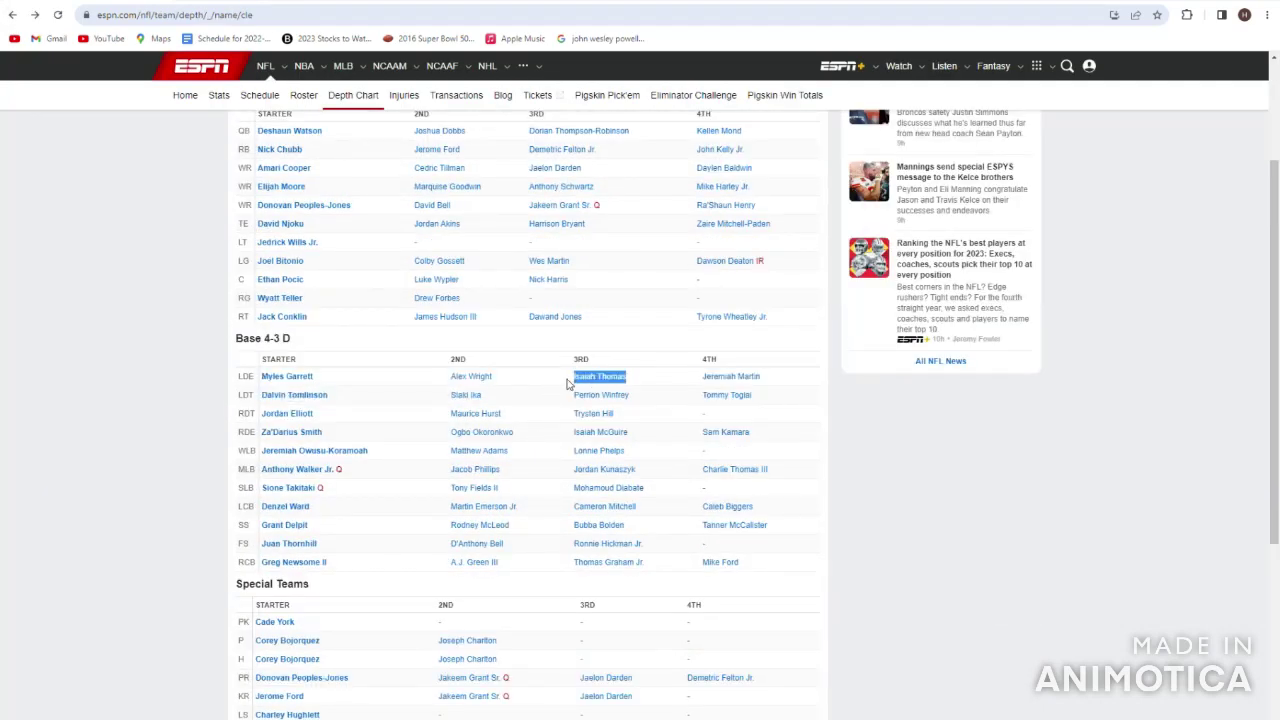
click(561, 384)
drag(551, 385, 629, 386)
click(637, 391)
click(561, 383)
drag(550, 385, 648, 392)
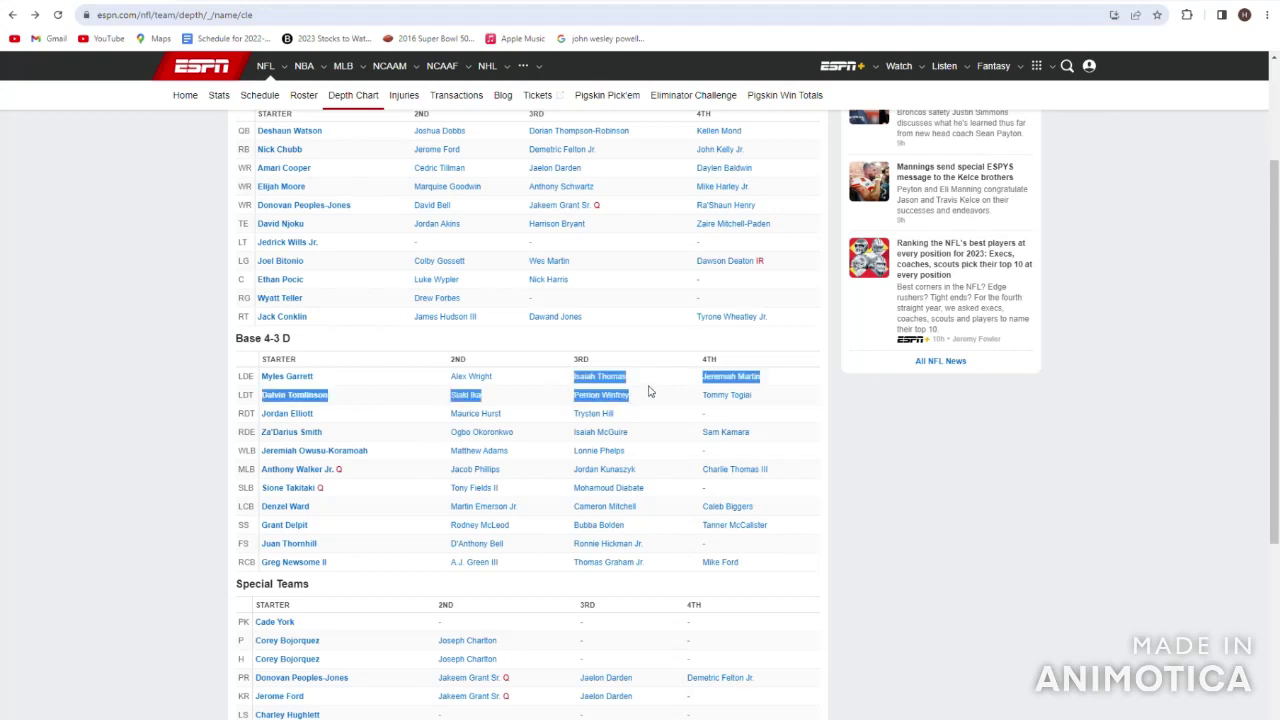
- Examine the defensive tackle and defensive end entries, including the backups, in the Base 4-3 D depth chart
click(648, 392)
drag(534, 446, 450, 444)
click(450, 444)
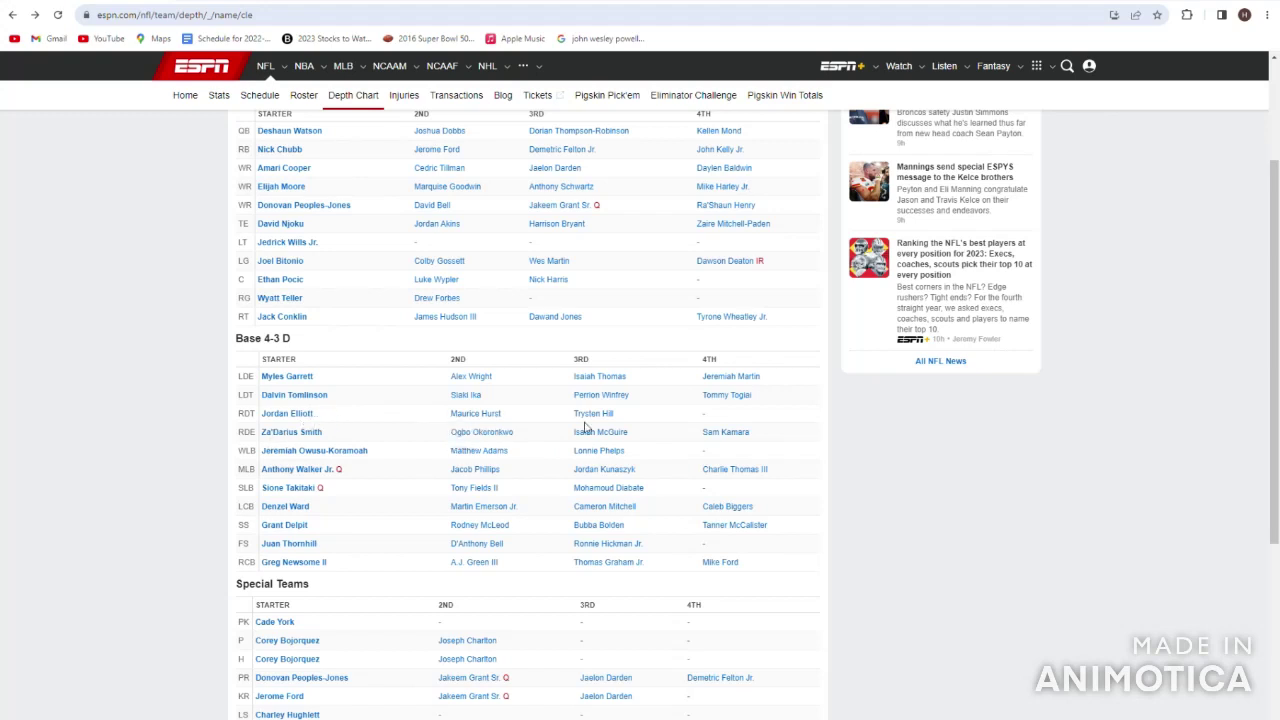
drag(545, 411, 408, 404)
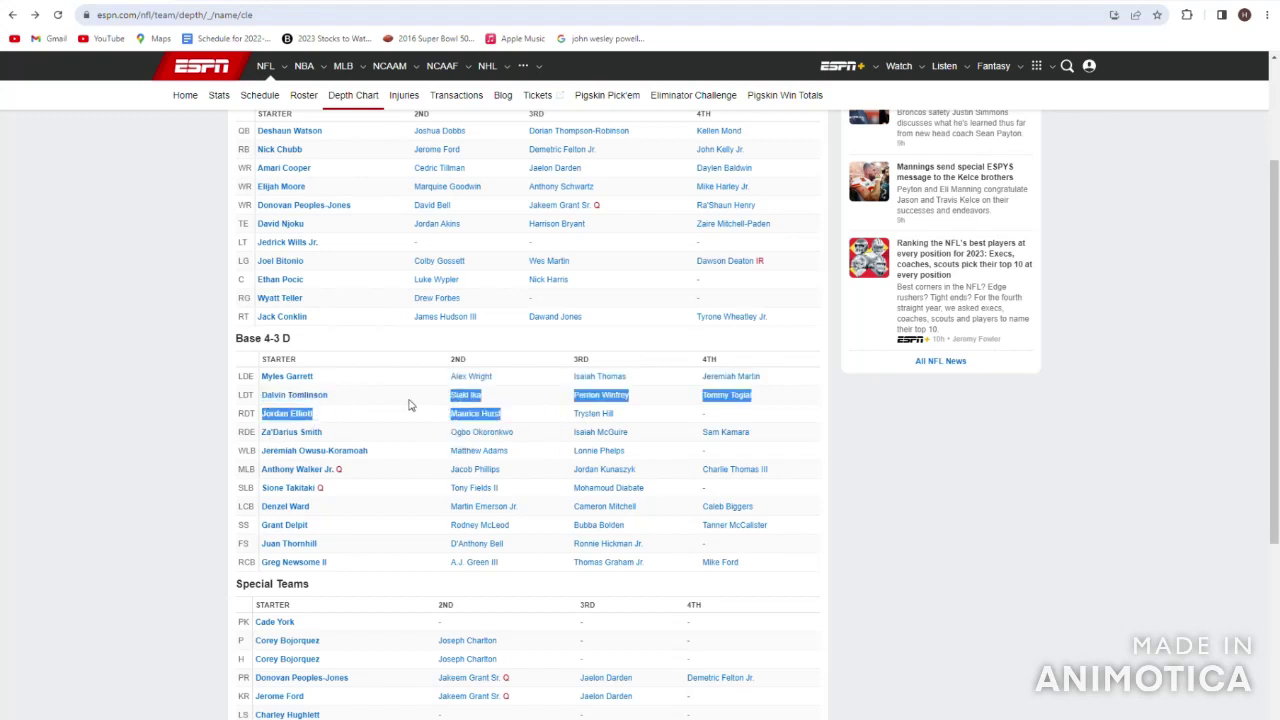
click(408, 405)
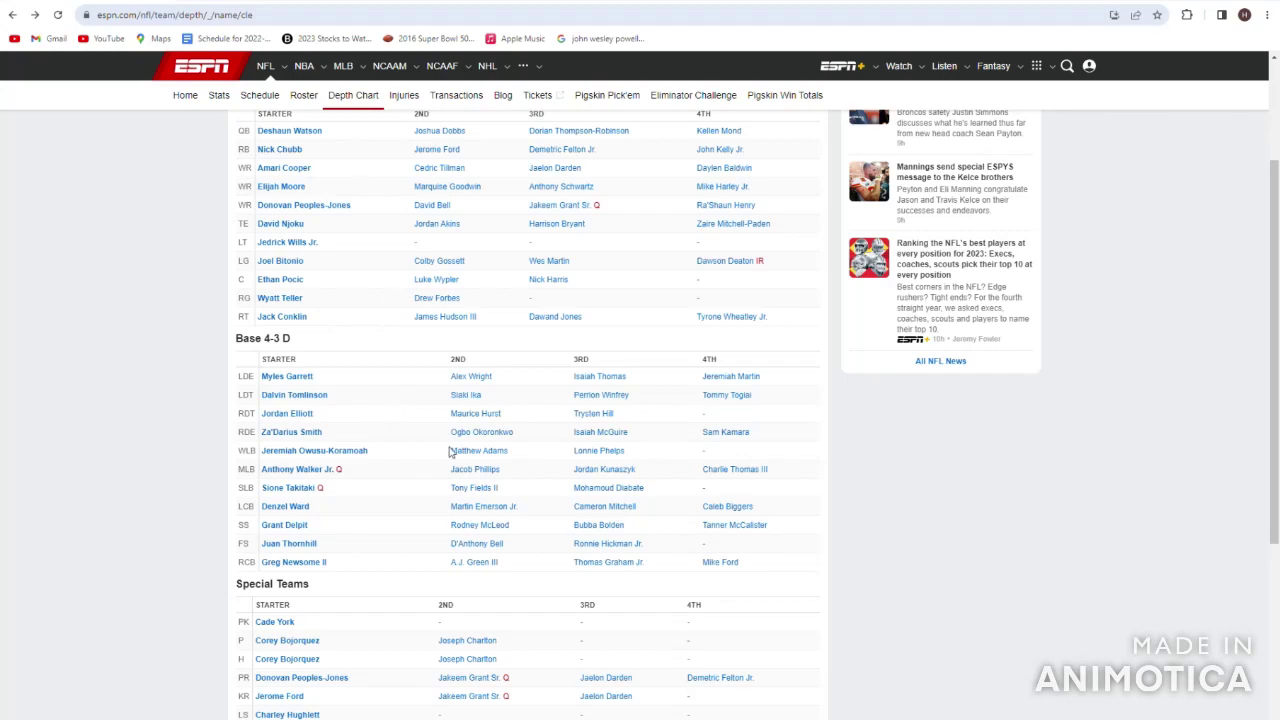
scroll(428, 448, down, 1)
scroll(374, 391, up, 3)
scroll(354, 434, down, 2)
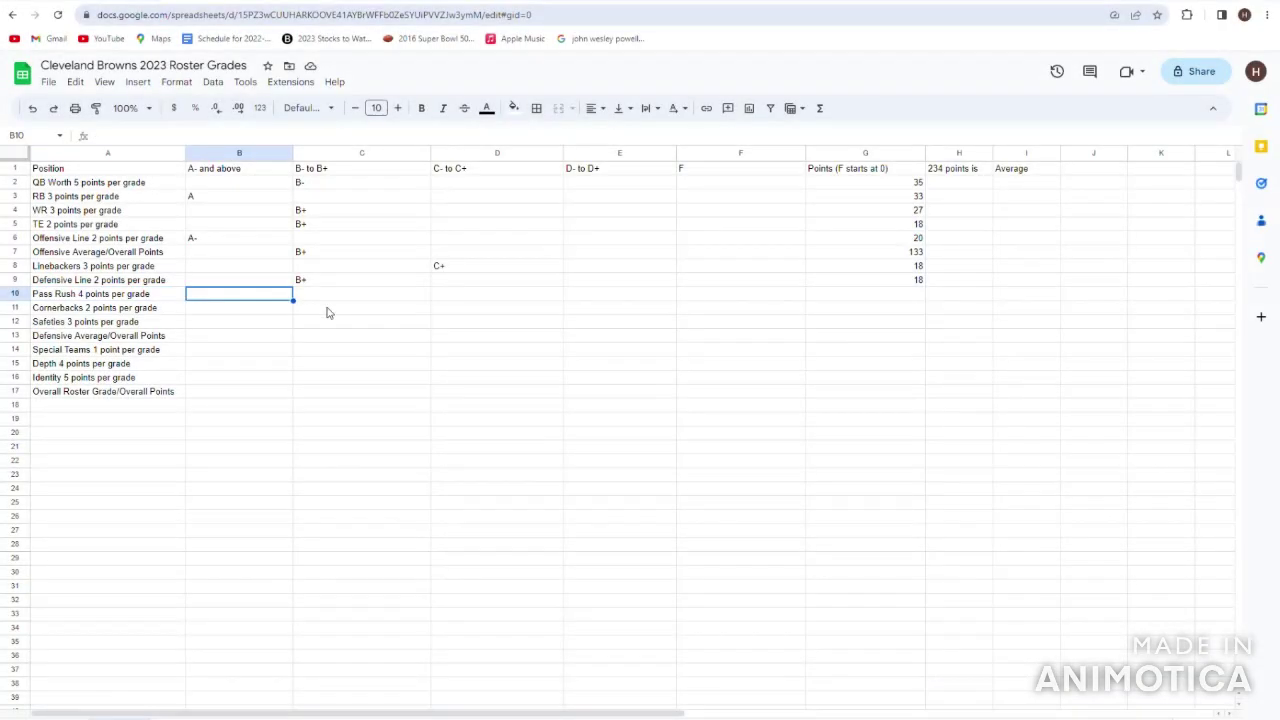
- In the roster grades spreadsheet, grade Pass Rush as B+ in the B- to B+ column
key(Right)
text(B+)
key(Return)
- Enter 36 as the Pass Rush score in the Points column
key(Up)
key(Left)
key(Right)
key(Right)
key(Right)
key(Right)
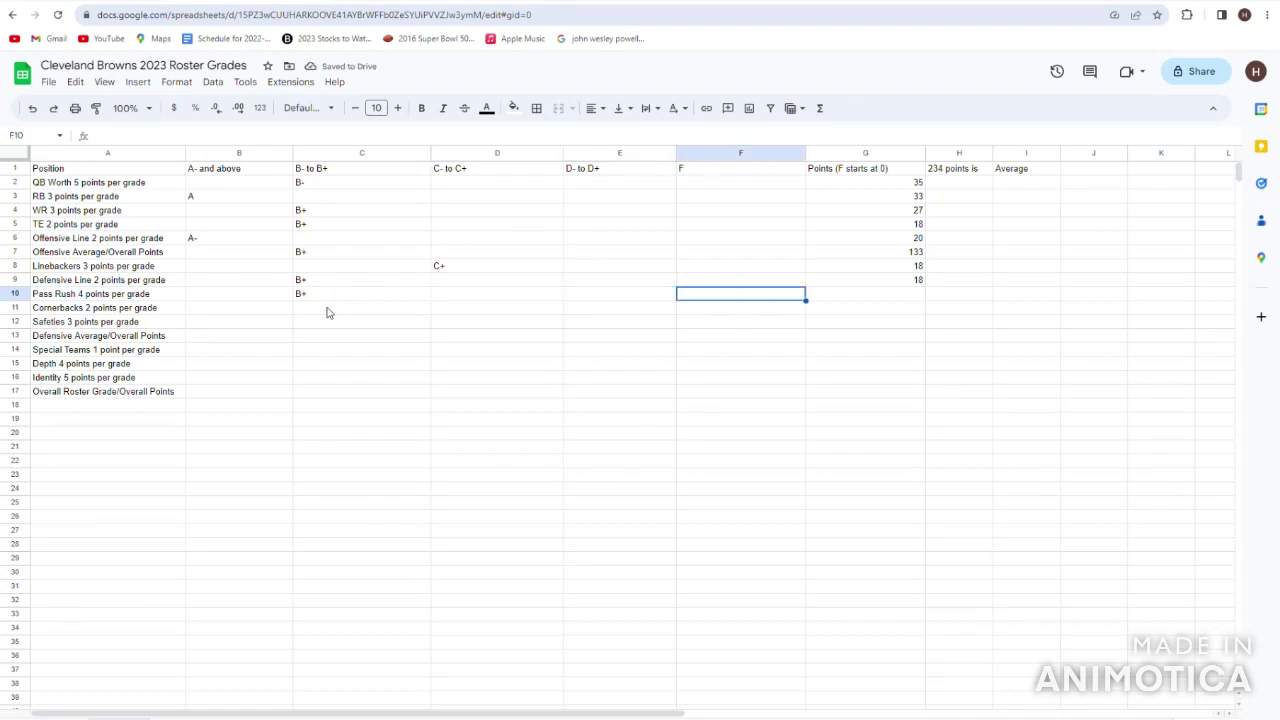
key(Right)
text(36)
key(Return)
click(326, 313)
key(Left)
key(Left)
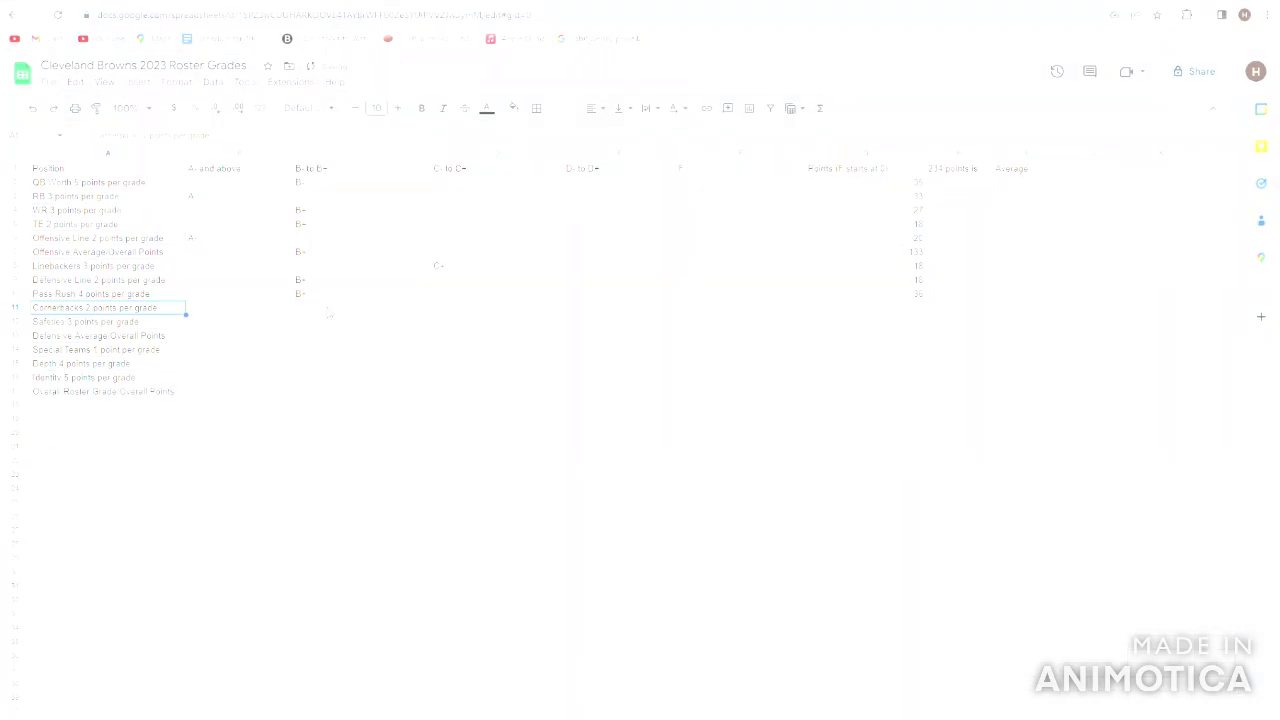
- On the ESPN depth chart, review the cornerbacks and open the full defensive stats of backup A.J. Green III
scroll(171, 291, down, 4)
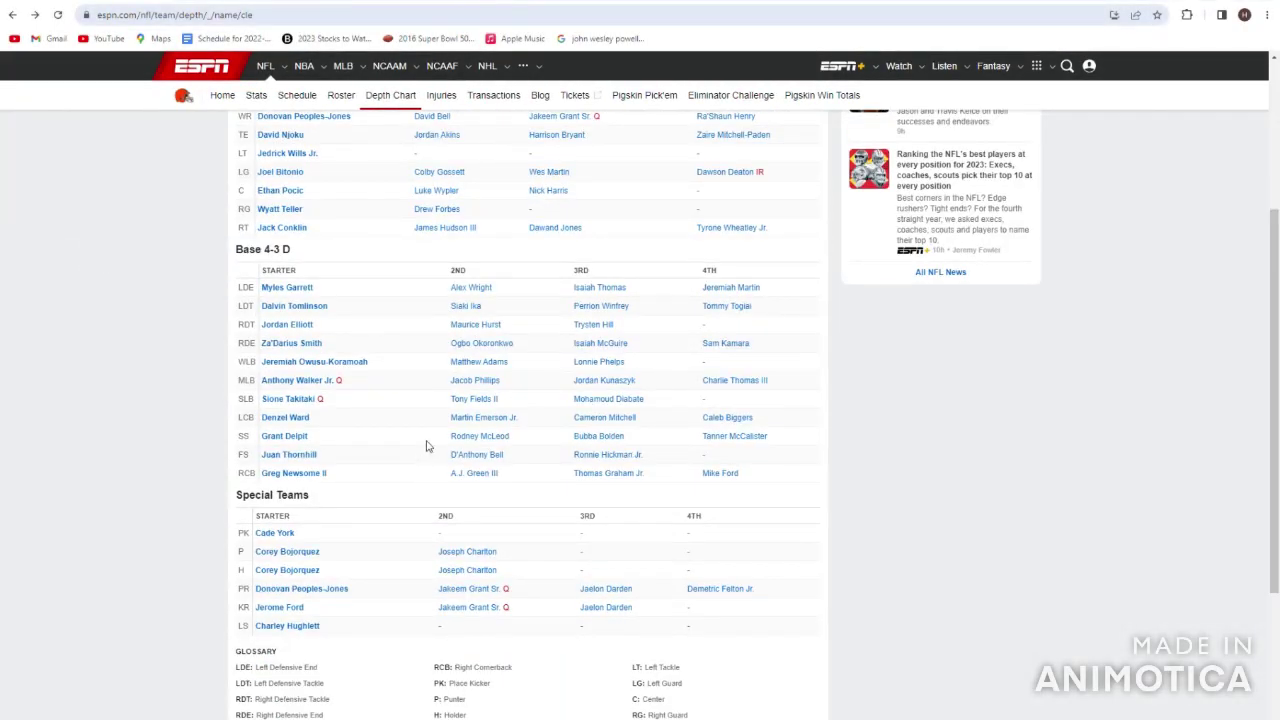
drag(518, 417, 389, 420)
click(392, 426)
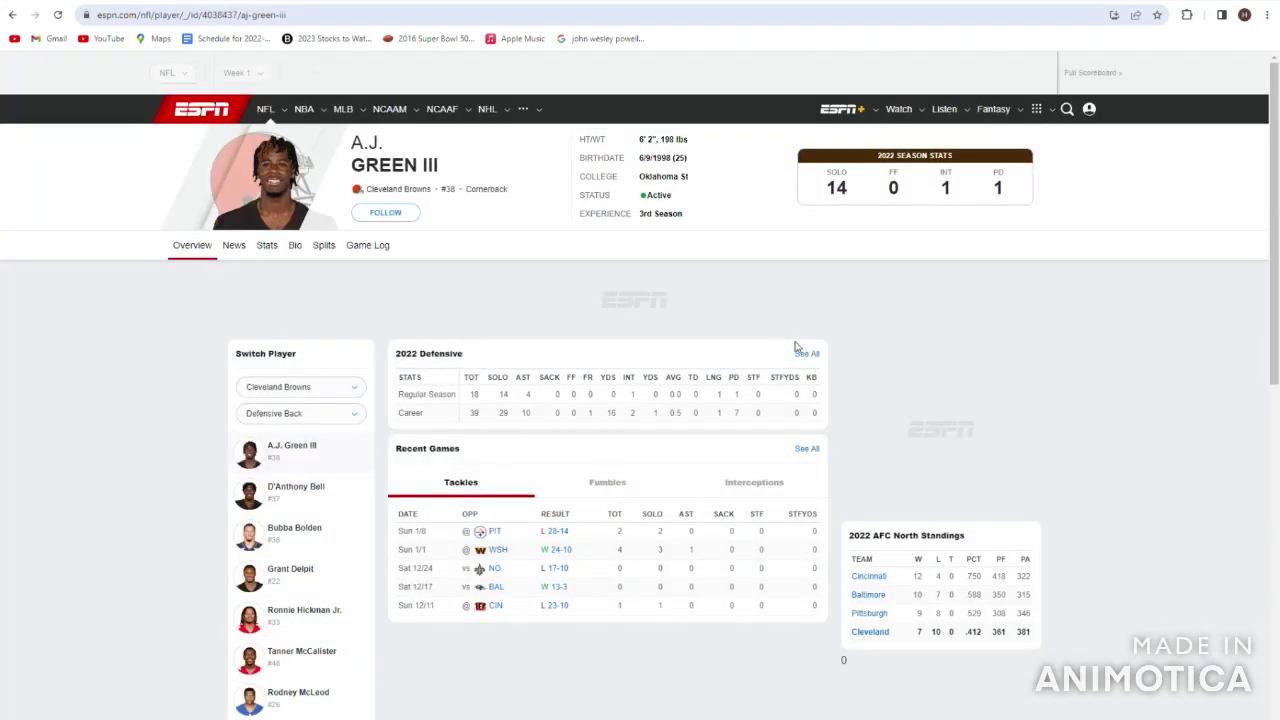
click(814, 455)
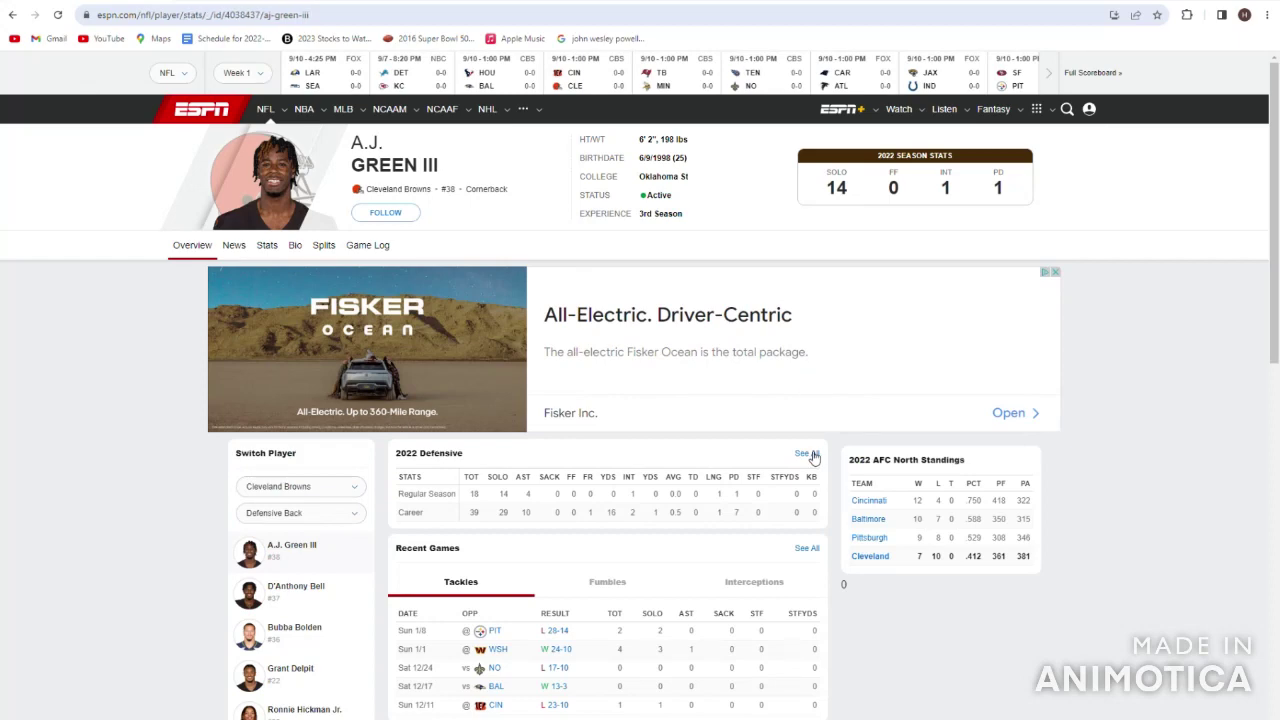
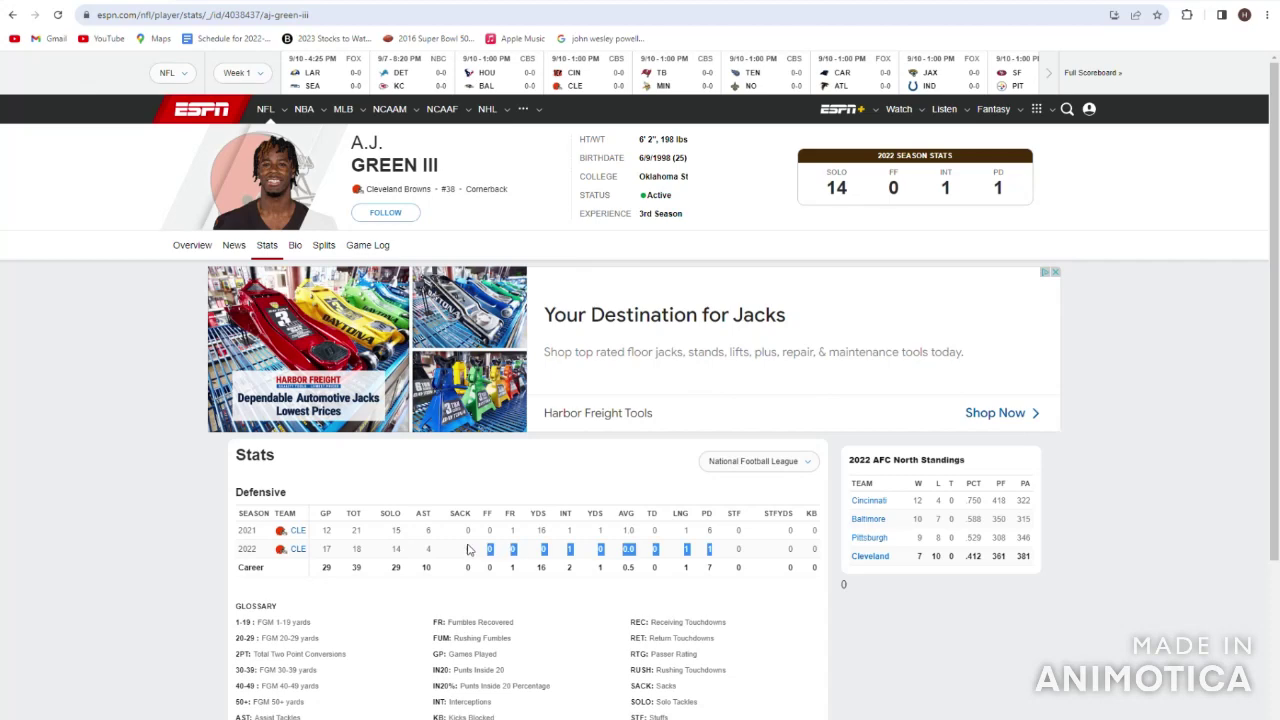
- Review A.J. Green III's bio details and return to the Browns depth chart
drag(499, 190, 362, 150)
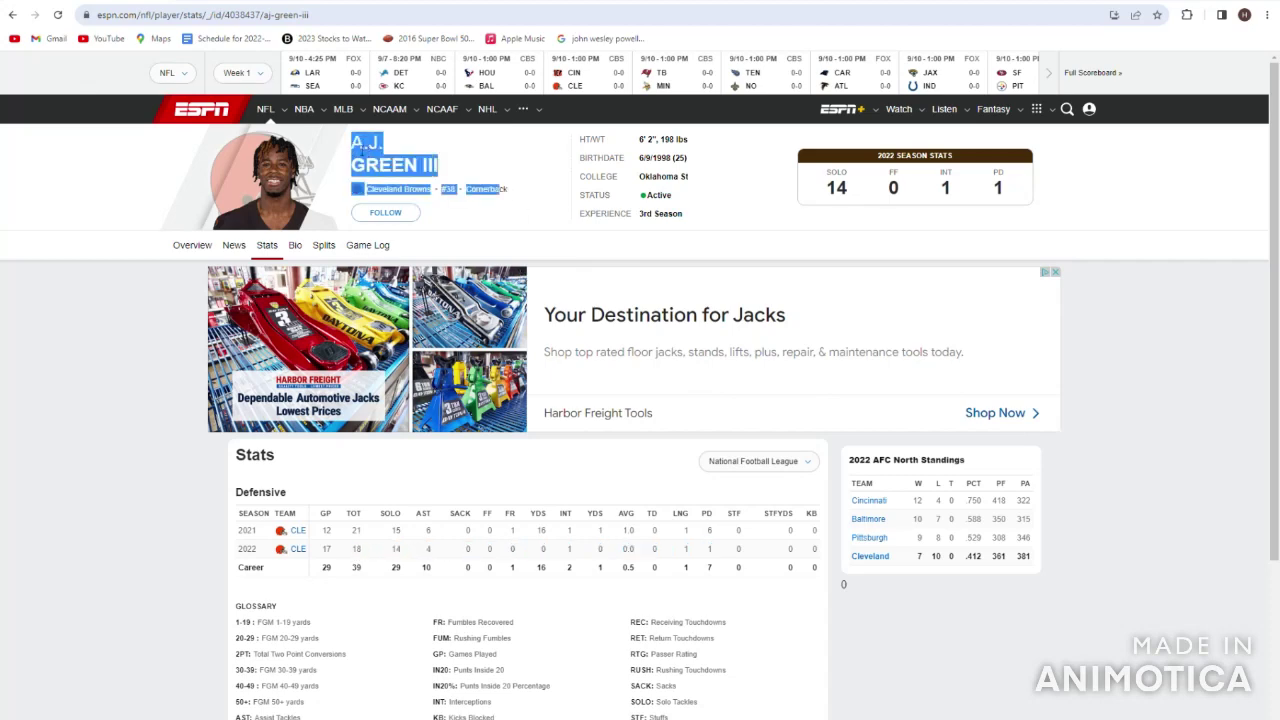
click(3, 266)
drag(80, 136, 681, 211)
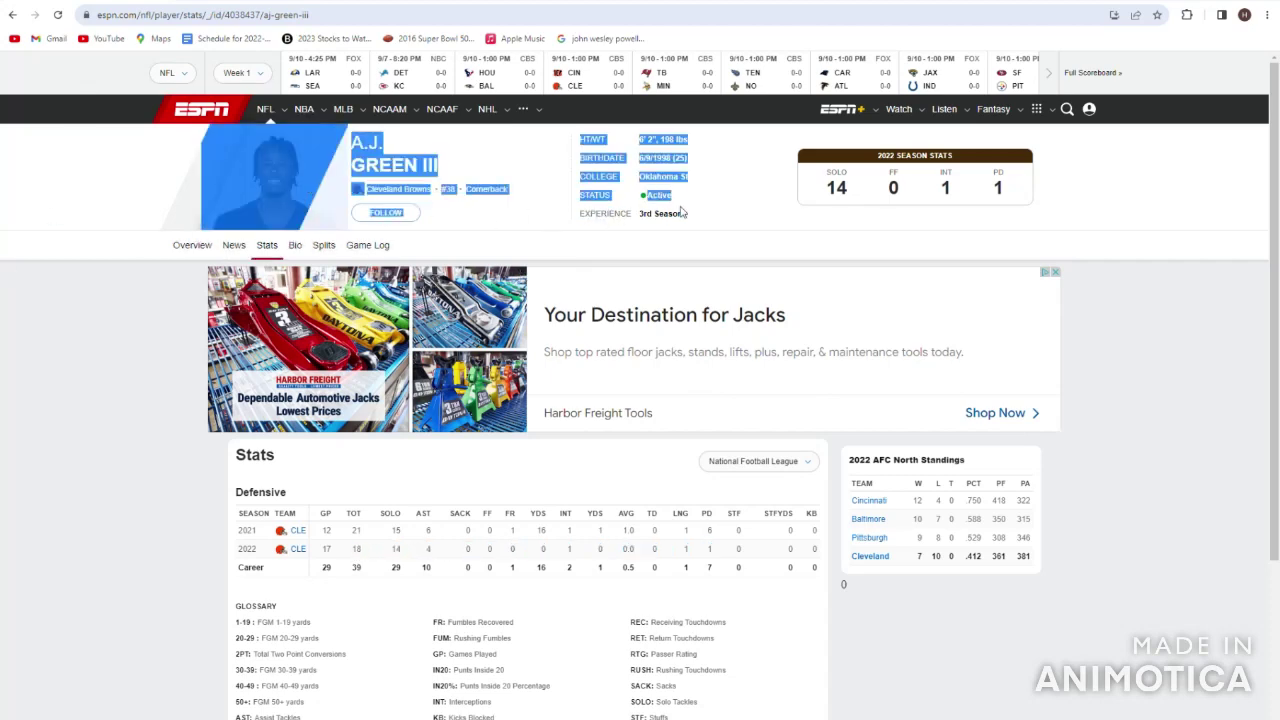
click(690, 213)
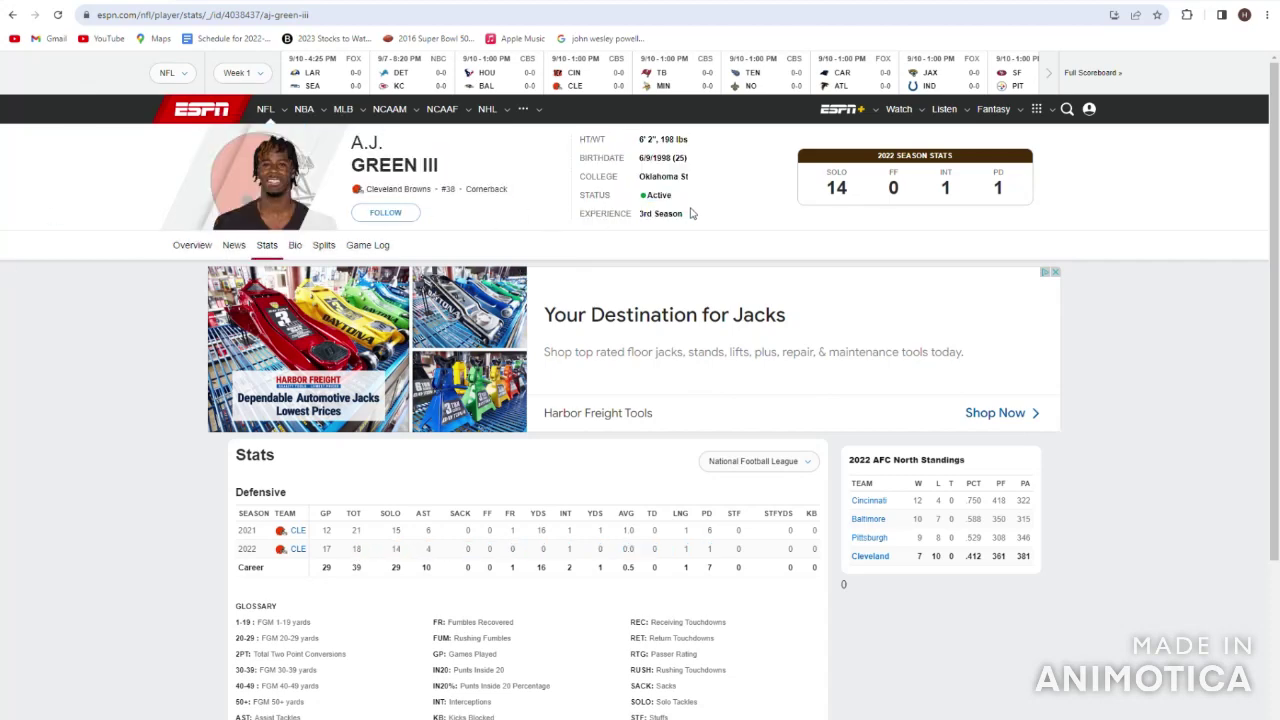
click(12, 16)
click(12, 16)
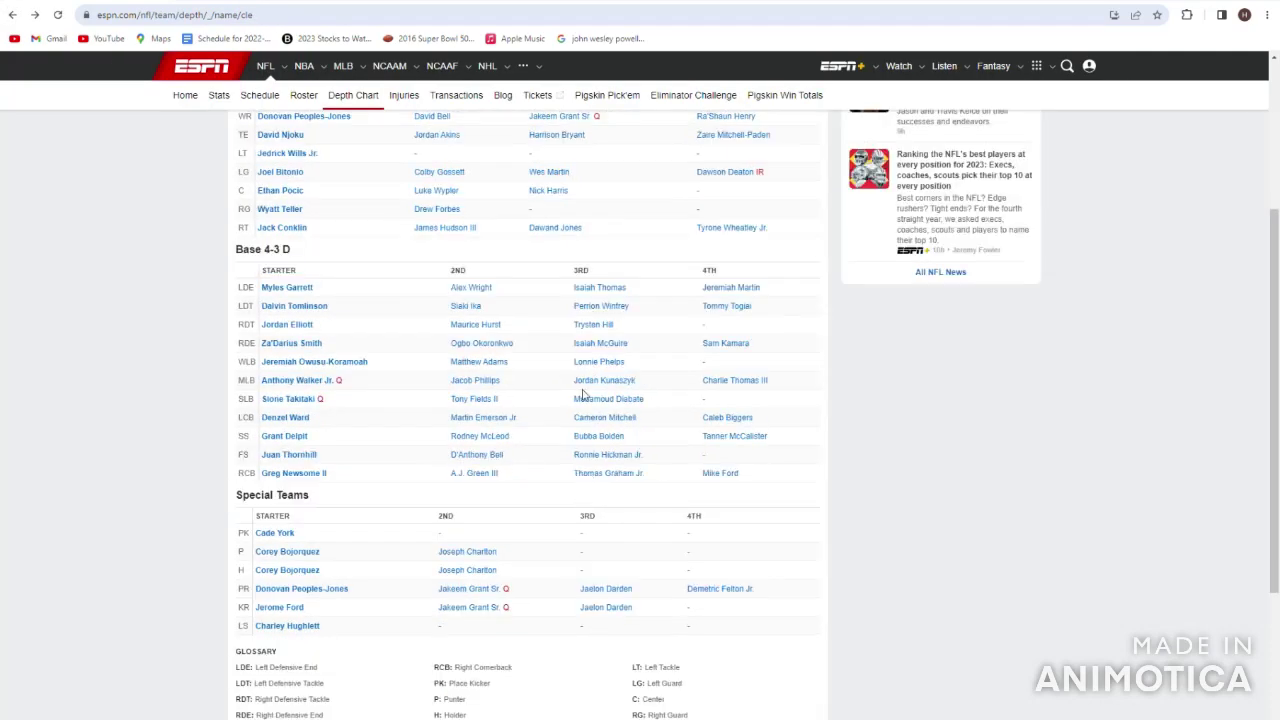
- Check the profiles of third-string cornerbacks Cameron Mitchell and Thomas Graham Jr. from the depth chart
click(595, 422)
drag(730, 211, 678, 214)
click(678, 214)
click(12, 14)
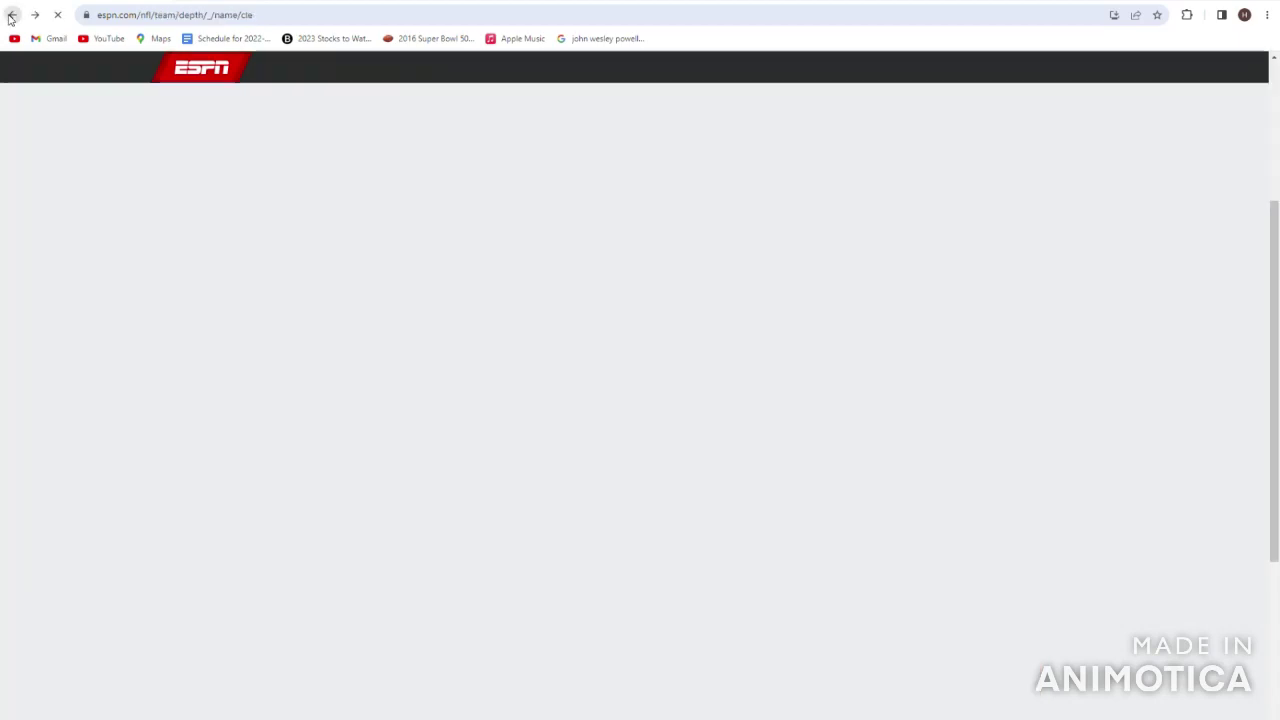
scroll(630, 515, down, 1)
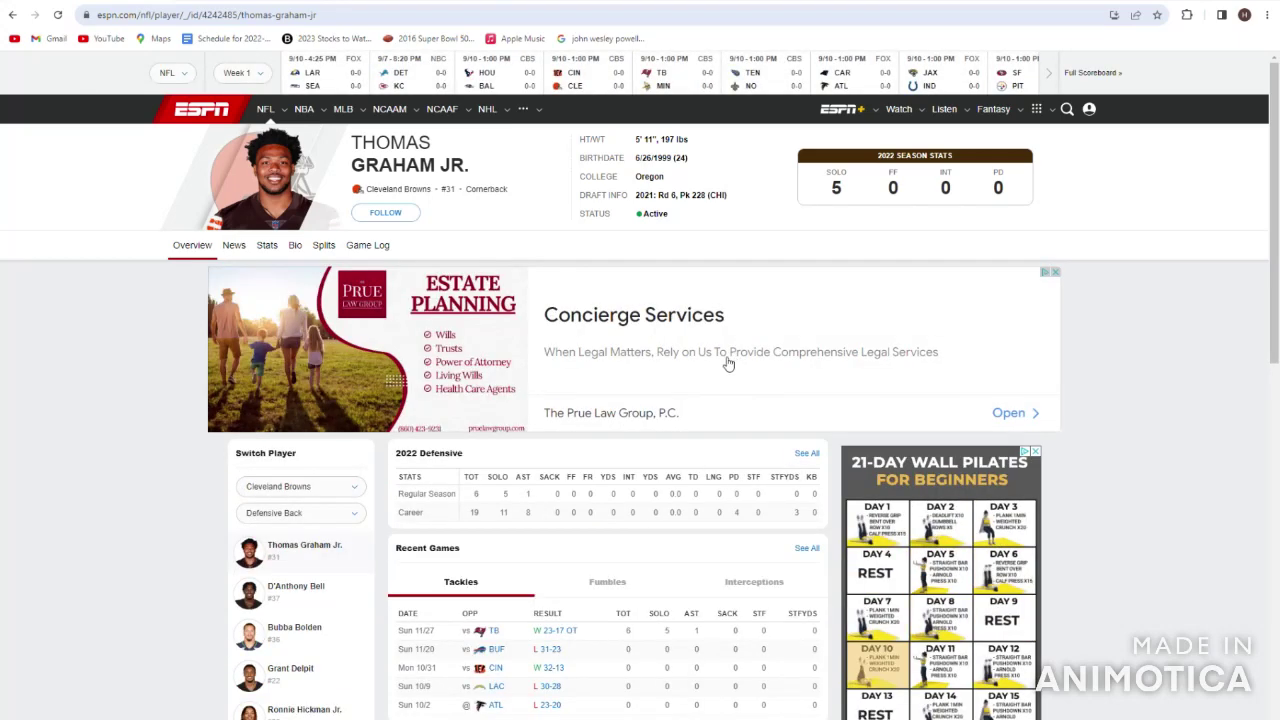
click(11, 16)
scroll(679, 590, down, 1)
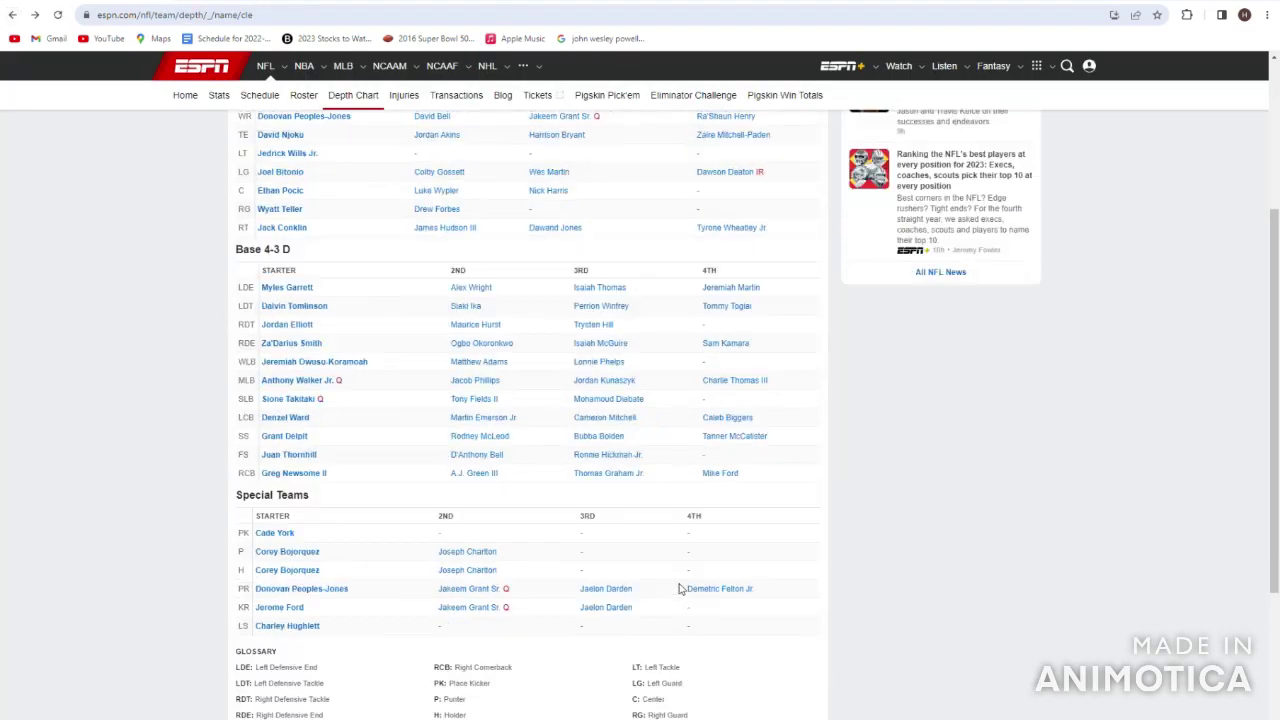
drag(658, 478, 684, 475)
mouse_move(663, 473)
mouse_down()
mouse_move(564, 472)
mouse_move(676, 483)
mouse_up()
click(689, 484)
drag(566, 470, 657, 486)
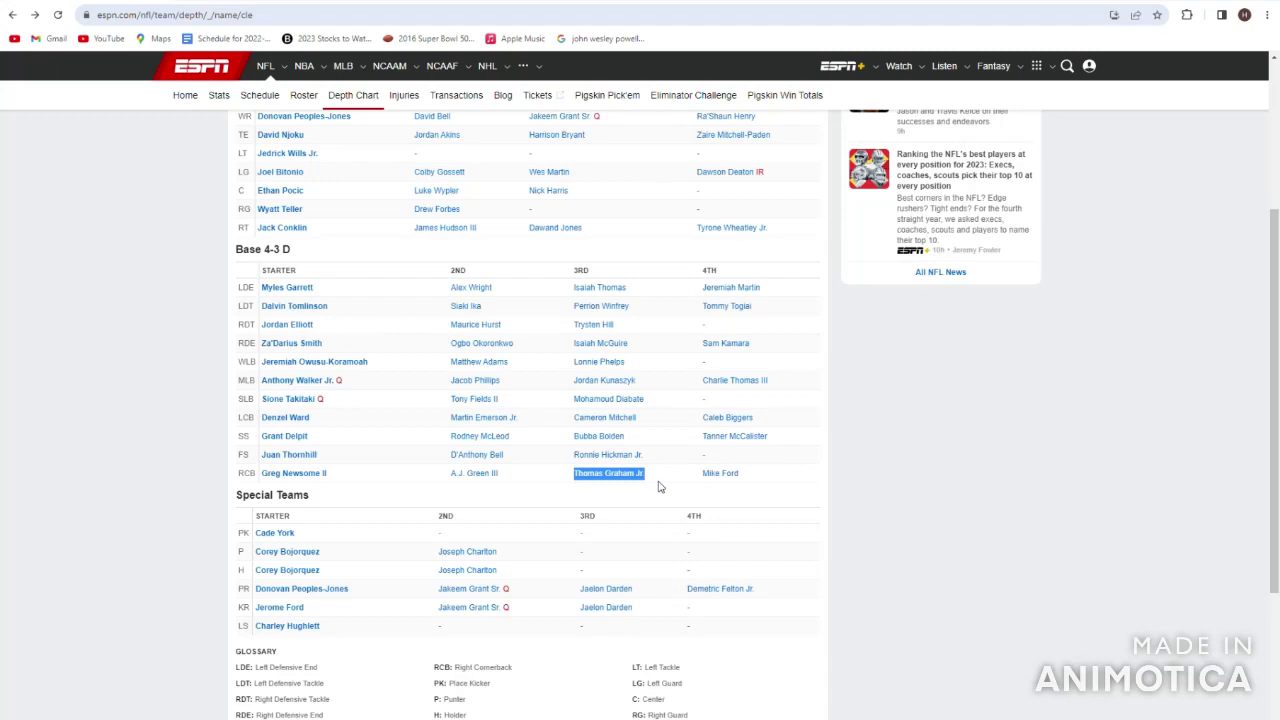
click(657, 486)
- Review backup cornerback Martin Emerson Jr.'s full defensive stats, returning to the depth chart when done
click(479, 425)
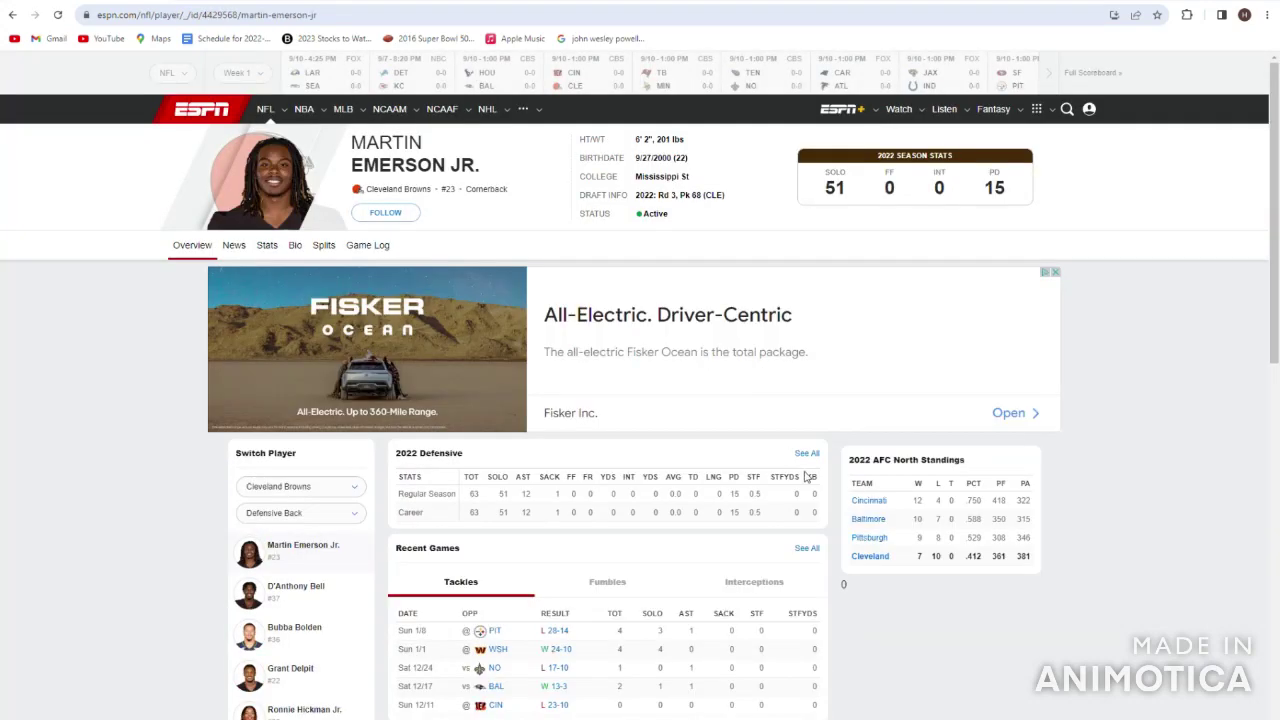
click(808, 453)
drag(748, 435, 644, 366)
click(554, 361)
click(644, 366)
click(11, 15)
click(11, 15)
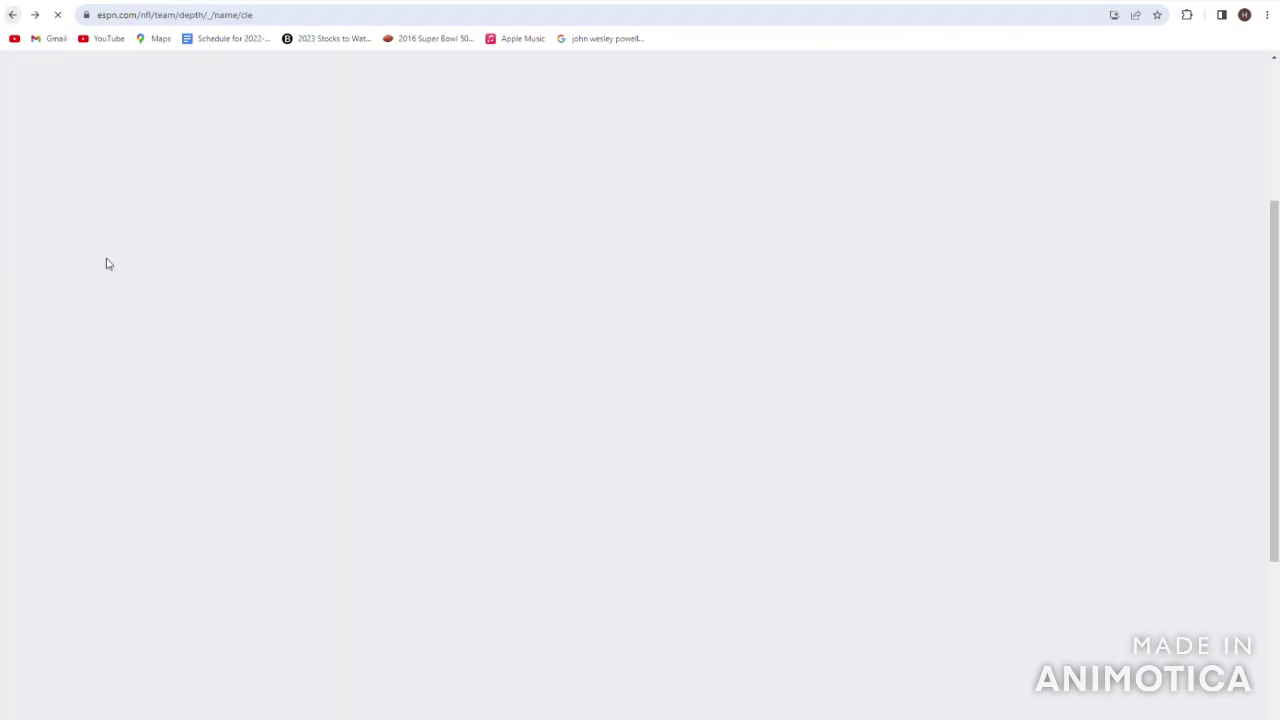
- Review starting cornerback Greg Newsome II's full defensive stats, especially the 2022 season, and return to the depth chart
click(290, 546)
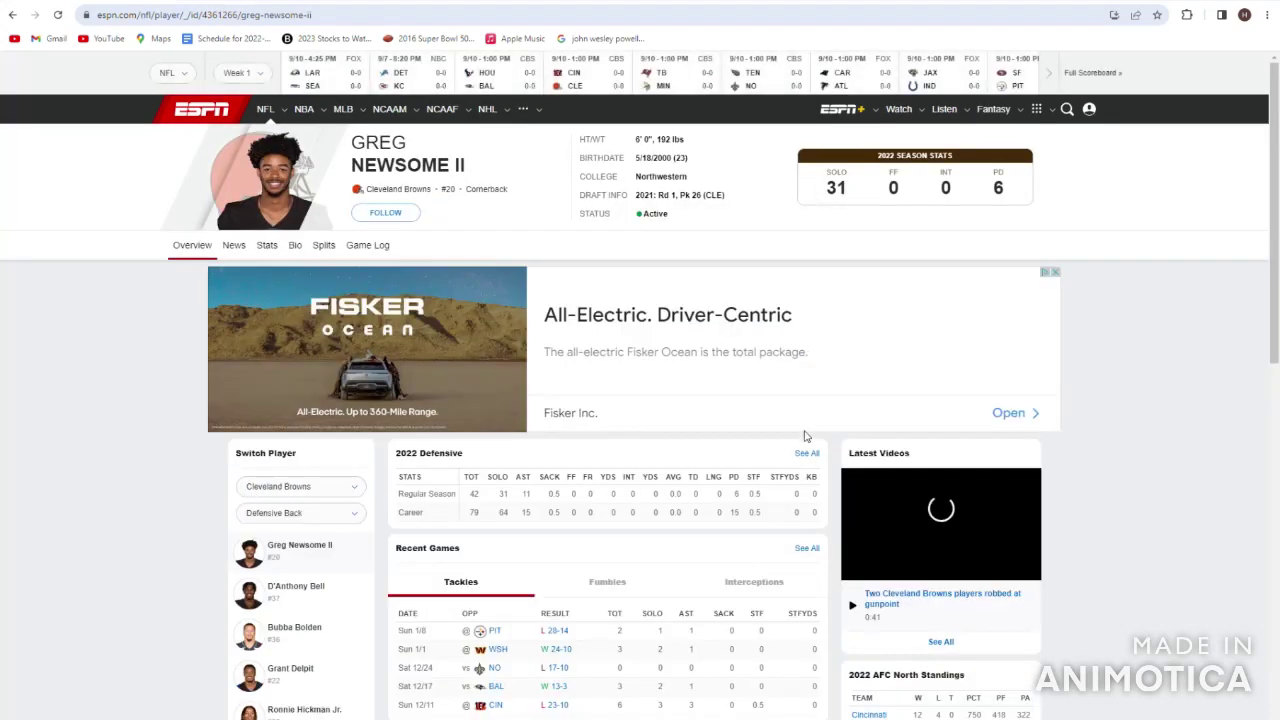
click(807, 455)
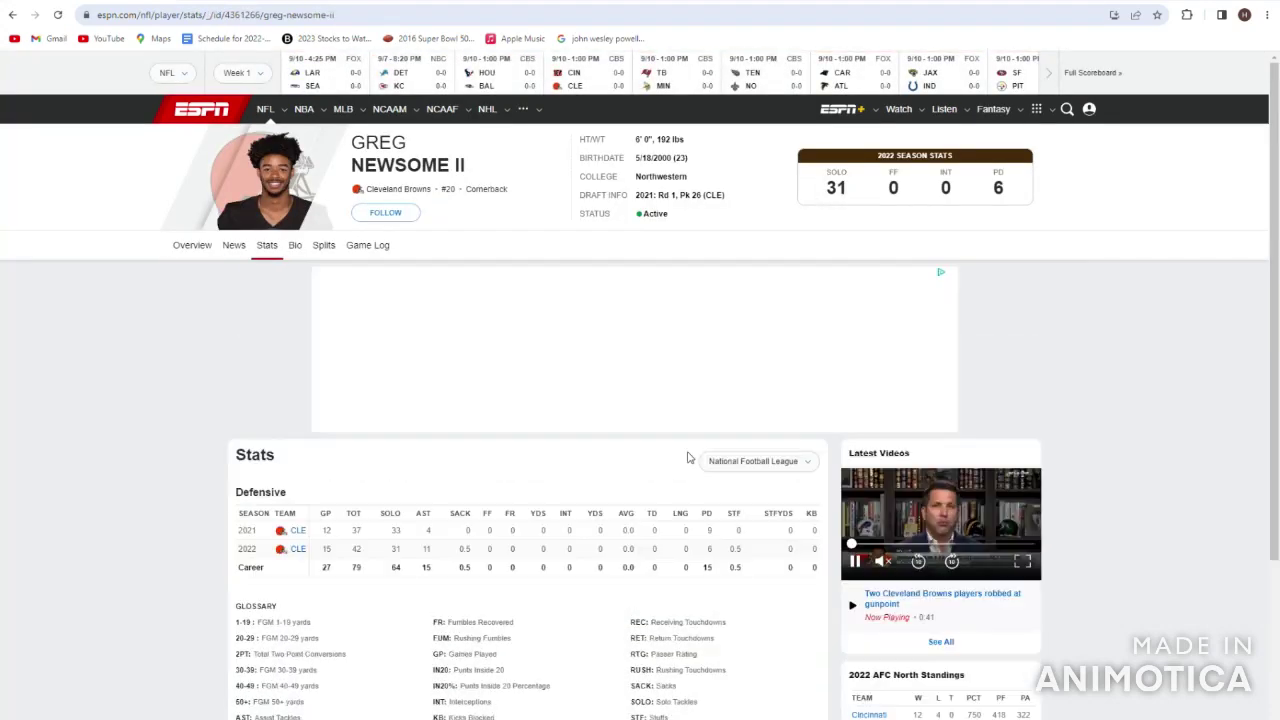
drag(747, 552, 514, 554)
click(354, 556)
click(516, 554)
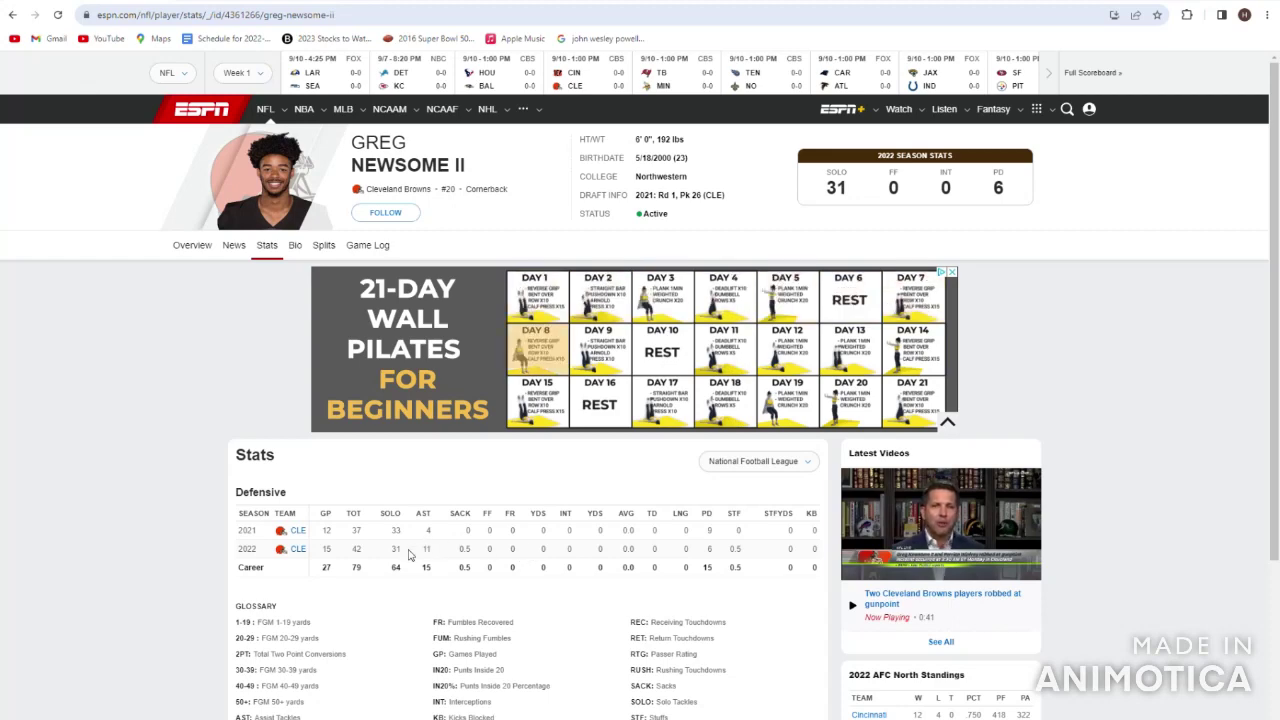
drag(334, 556, 612, 565)
click(617, 560)
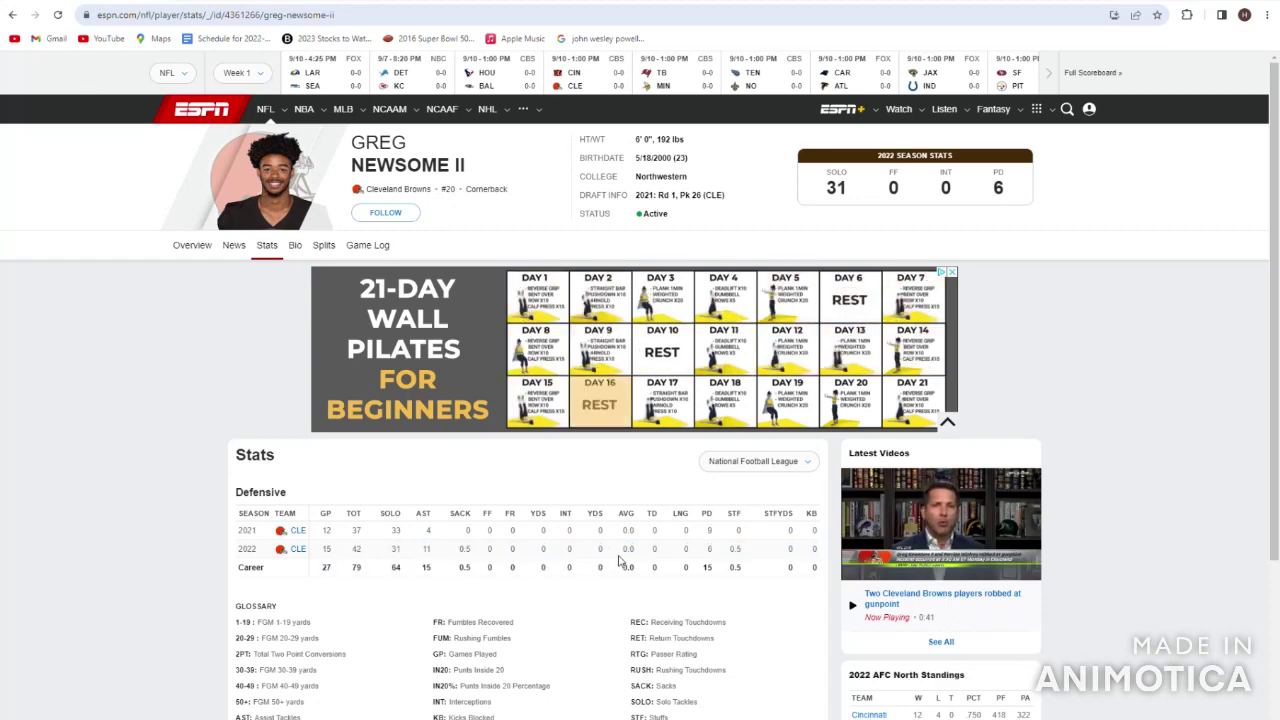
click(12, 14)
click(12, 14)
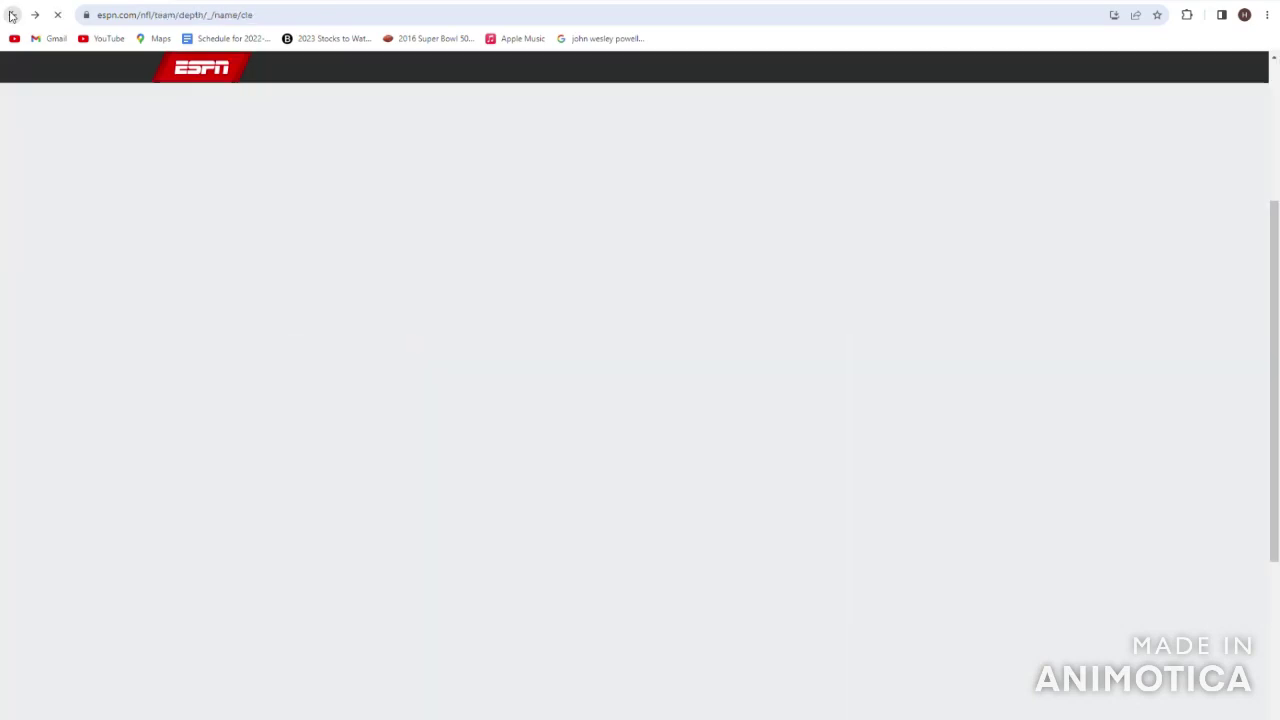
- Examine starting cornerback Denzel Ward's season-by-season defensive stats, focusing on 2022, and return to the depth chart
click(296, 492)
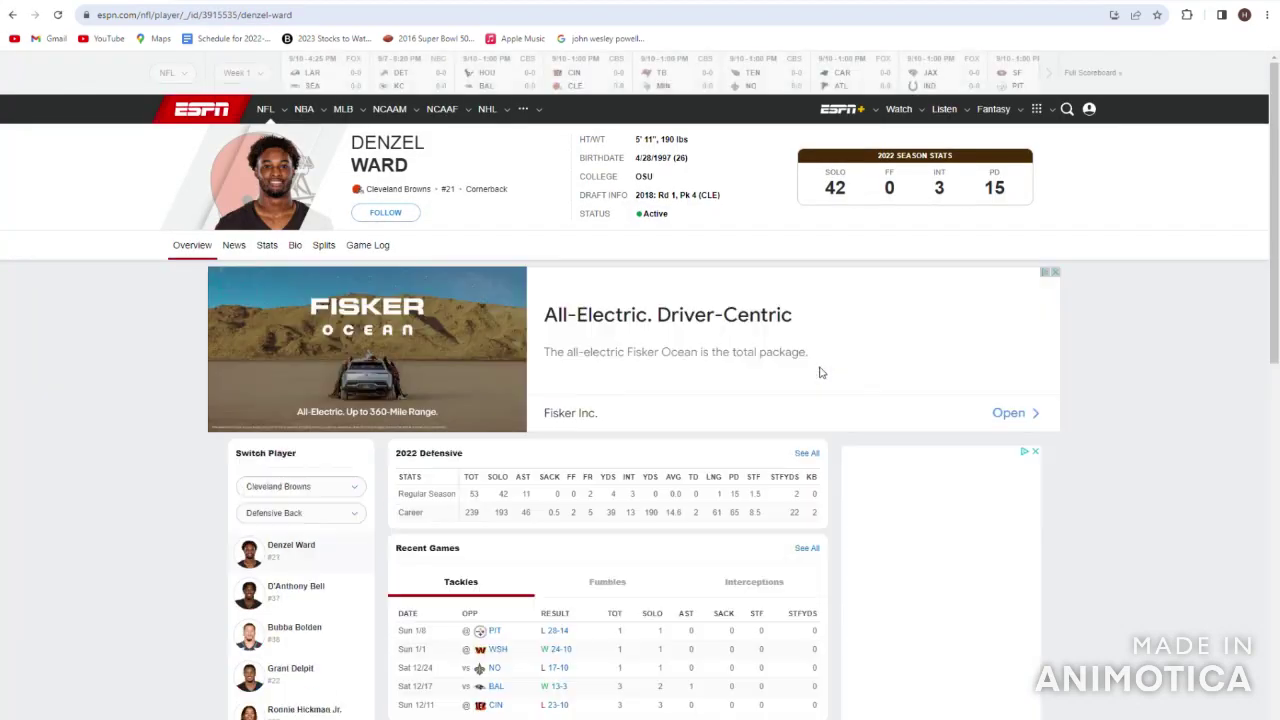
click(812, 456)
drag(755, 530, 580, 603)
click(589, 607)
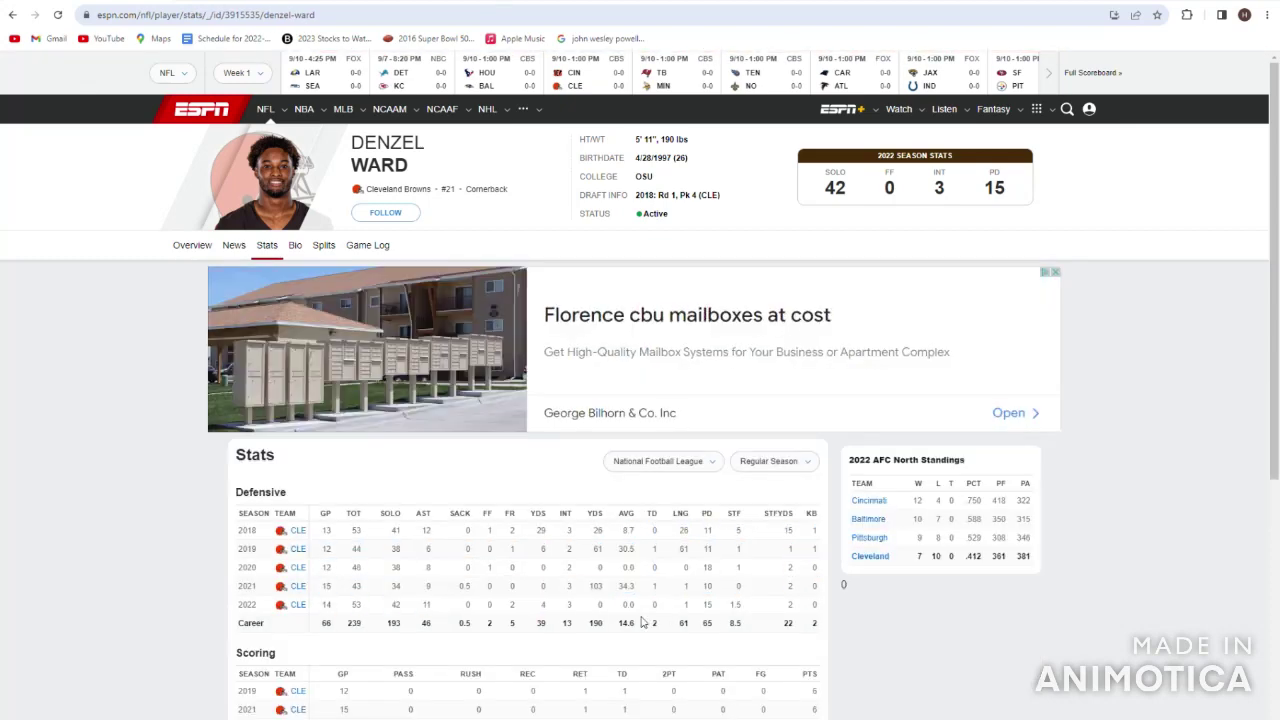
drag(660, 611, 565, 608)
drag(661, 611, 489, 610)
click(489, 610)
drag(333, 610, 546, 610)
click(551, 618)
click(10, 15)
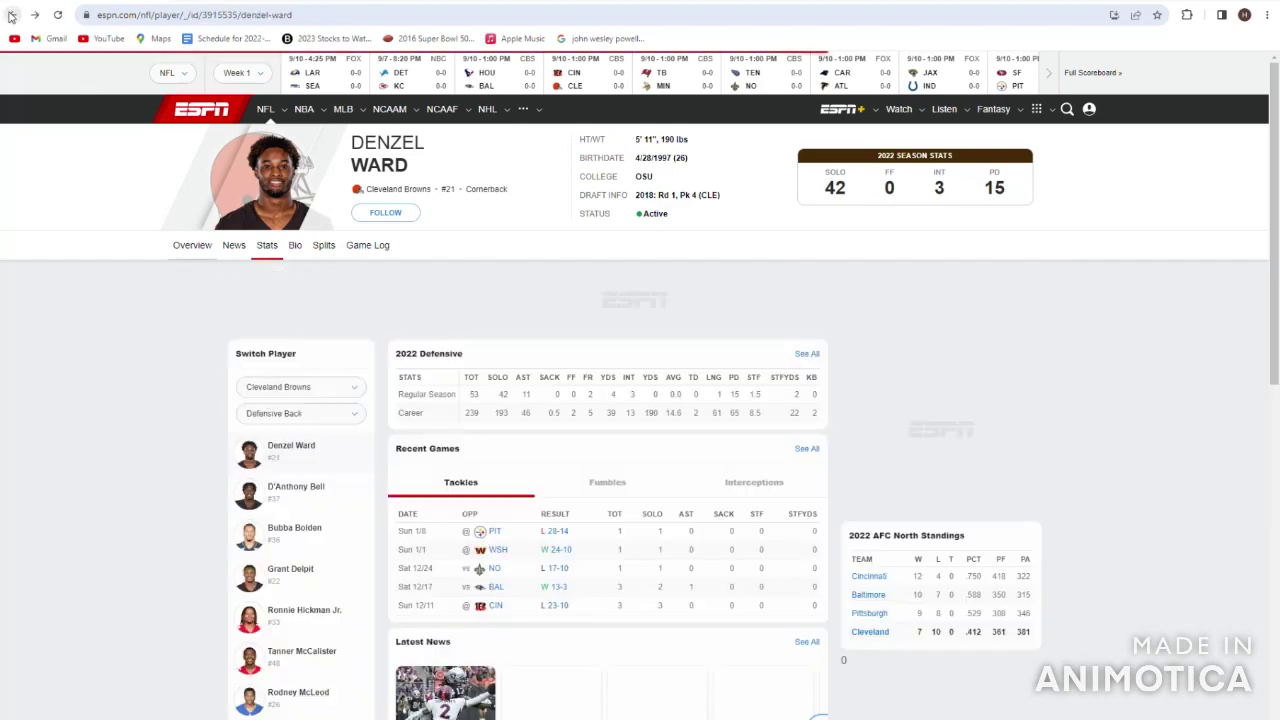
click(10, 15)
- In the roster grades spreadsheet, grade Cornerbacks as B+ in the B- to B+ column
drag(338, 546, 330, 491)
click(347, 426)
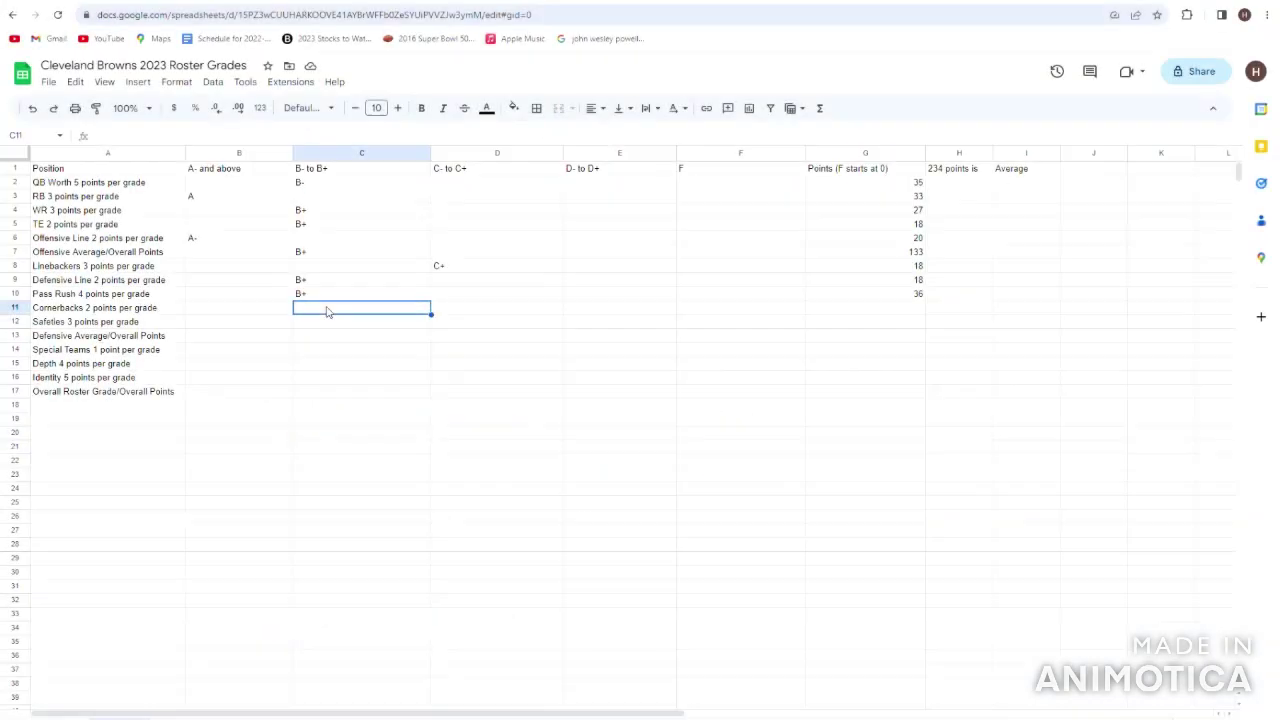
text(B+)
key(Return)
key(Up)
key(Left)
key(Right)
key(Right)
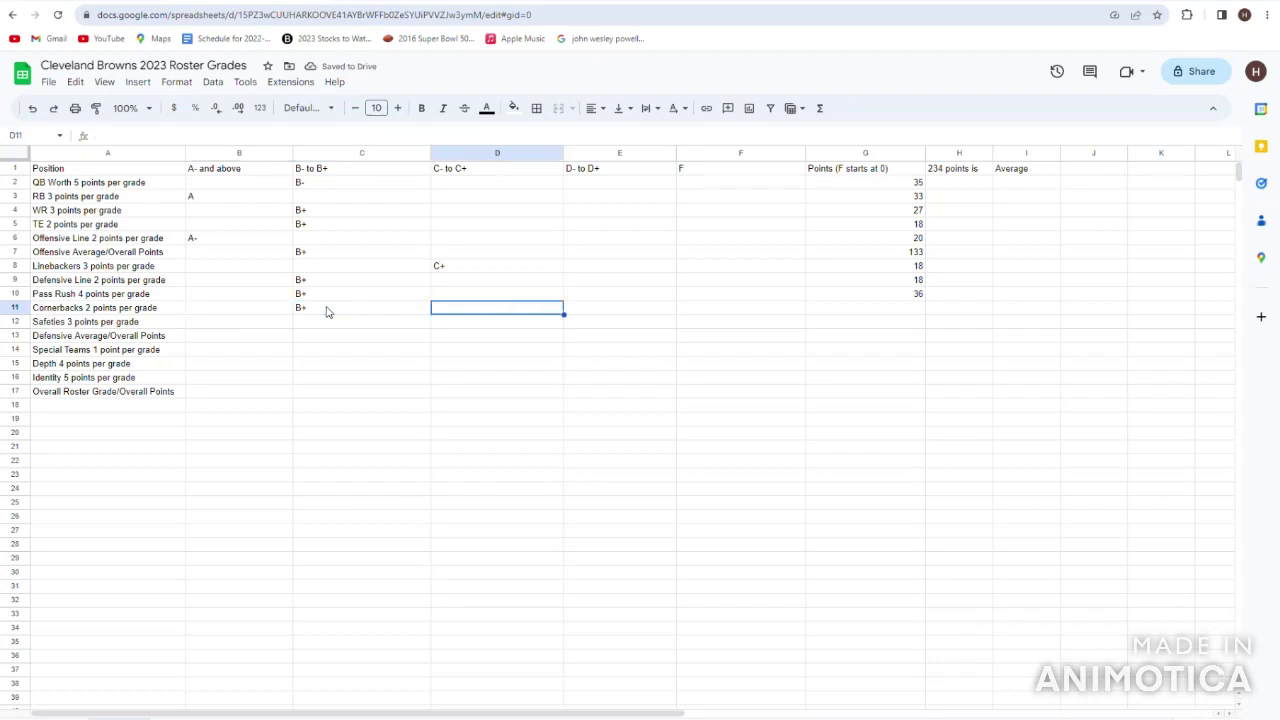
key(Left)
key(Left)
key(Right)
key(Right)
key(Right)
key(Right)
key(Left)
key(Left)
key(Left)
key(Left)
key(Right)
key(Right)
key(Left)
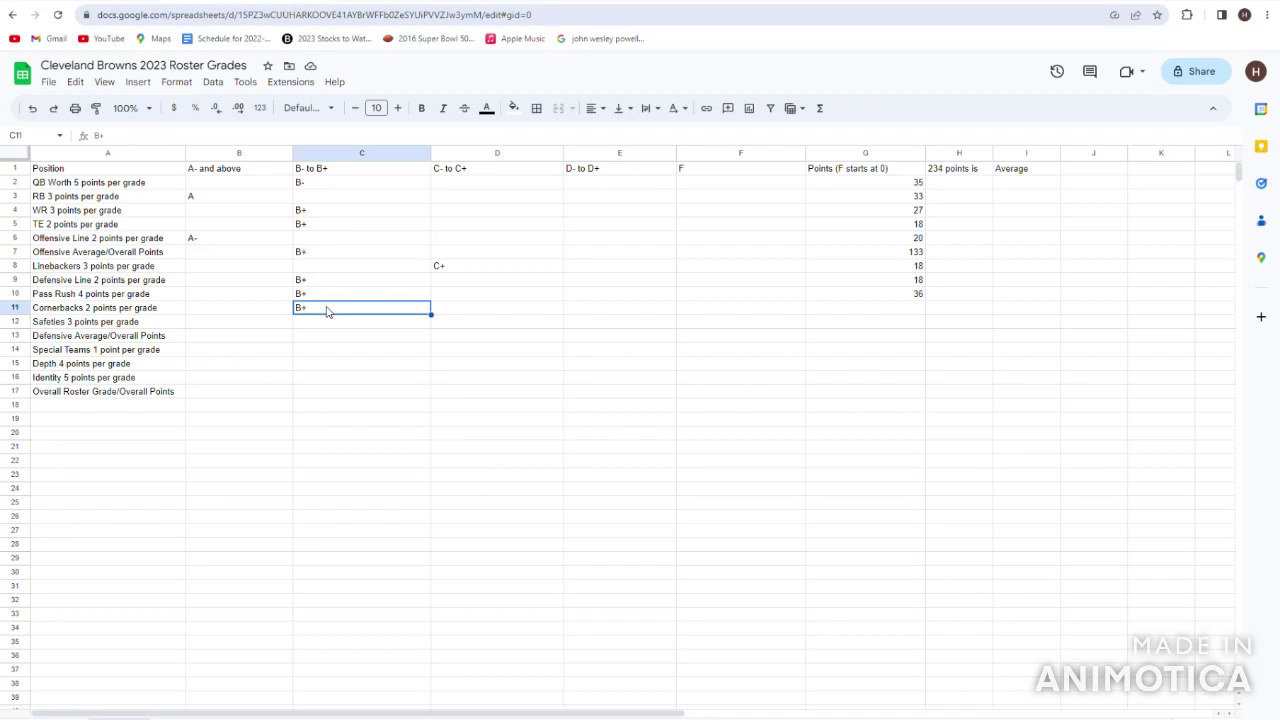
key(Right)
key(Right)
key(Right)
key(Right)
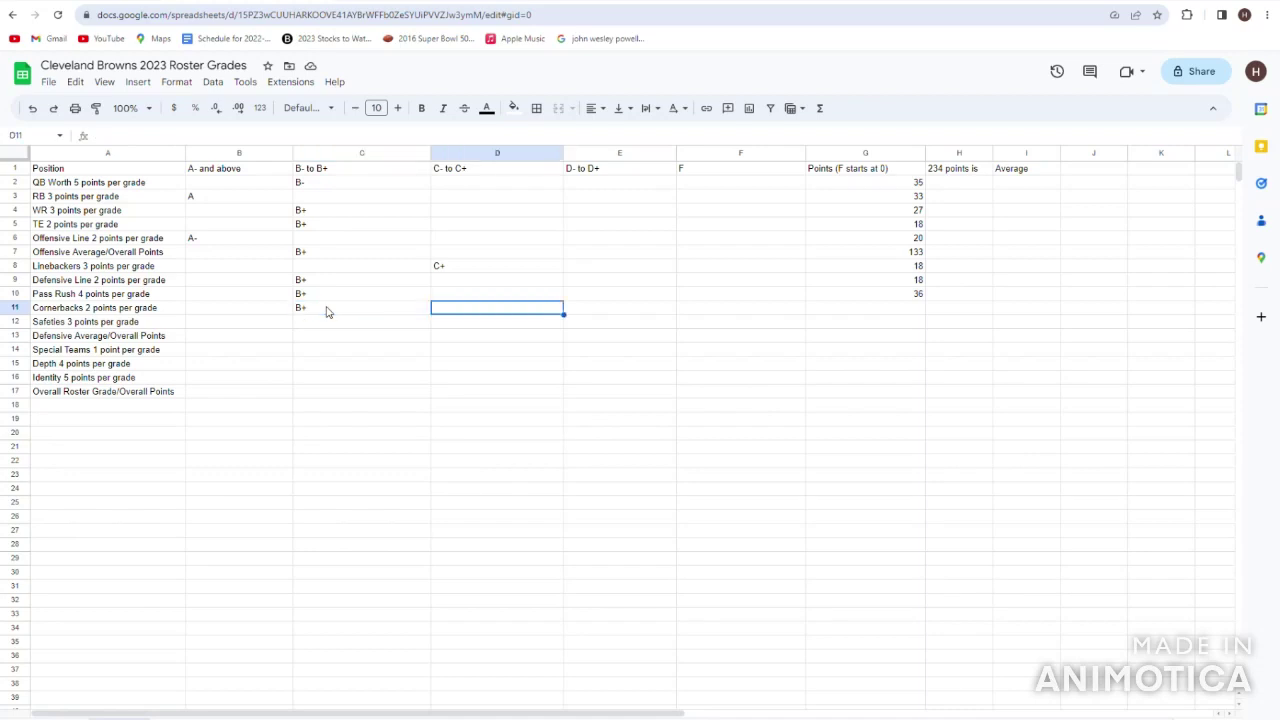
key(Left)
key(Left)
key(Left)
key(Left)
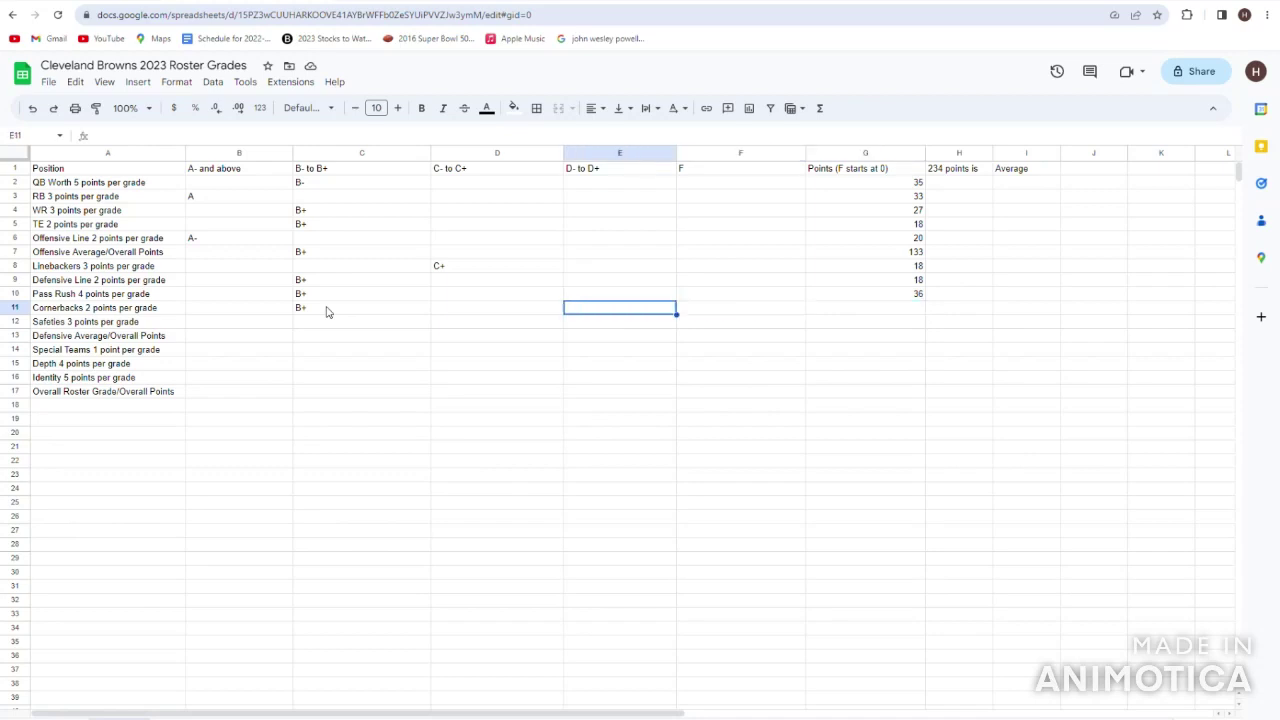
key(Right)
key(Right)
key(Left)
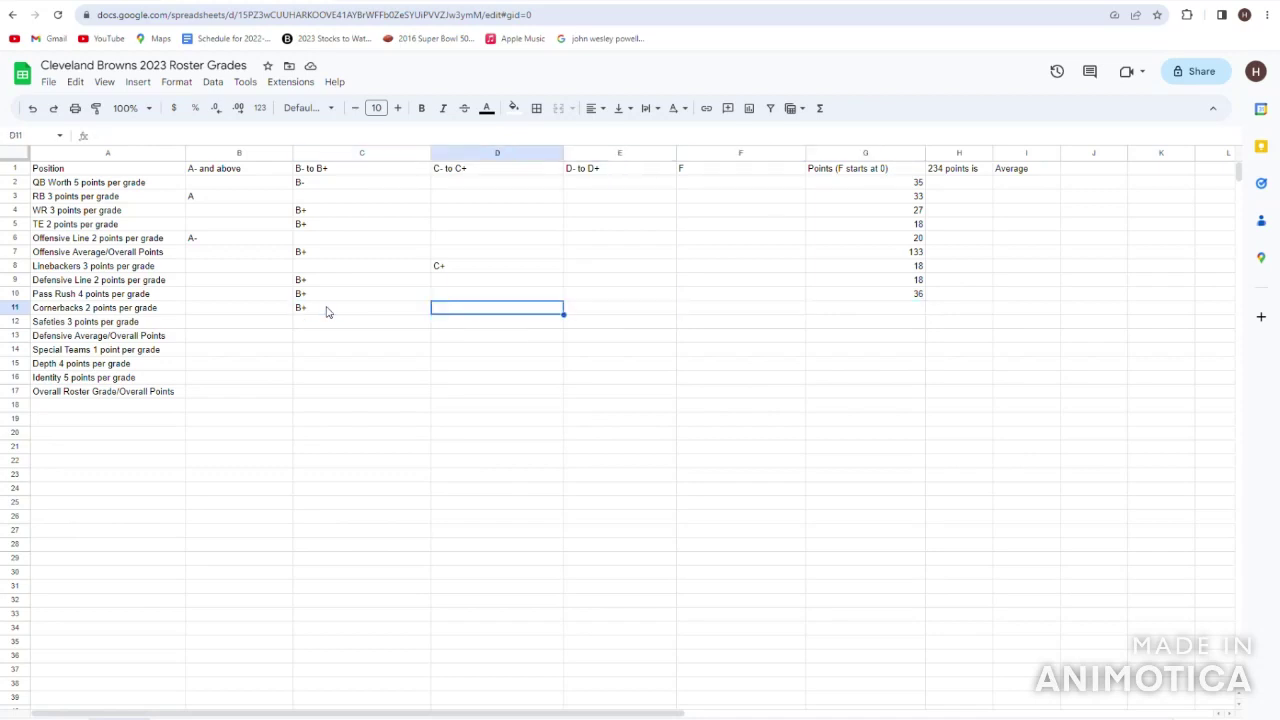
- Enter 18 as the Cornerbacks score in the Points column
key(Left)
key(Right)
key(Right)
key(Right)
key(Right)
text(18)
key(Return)
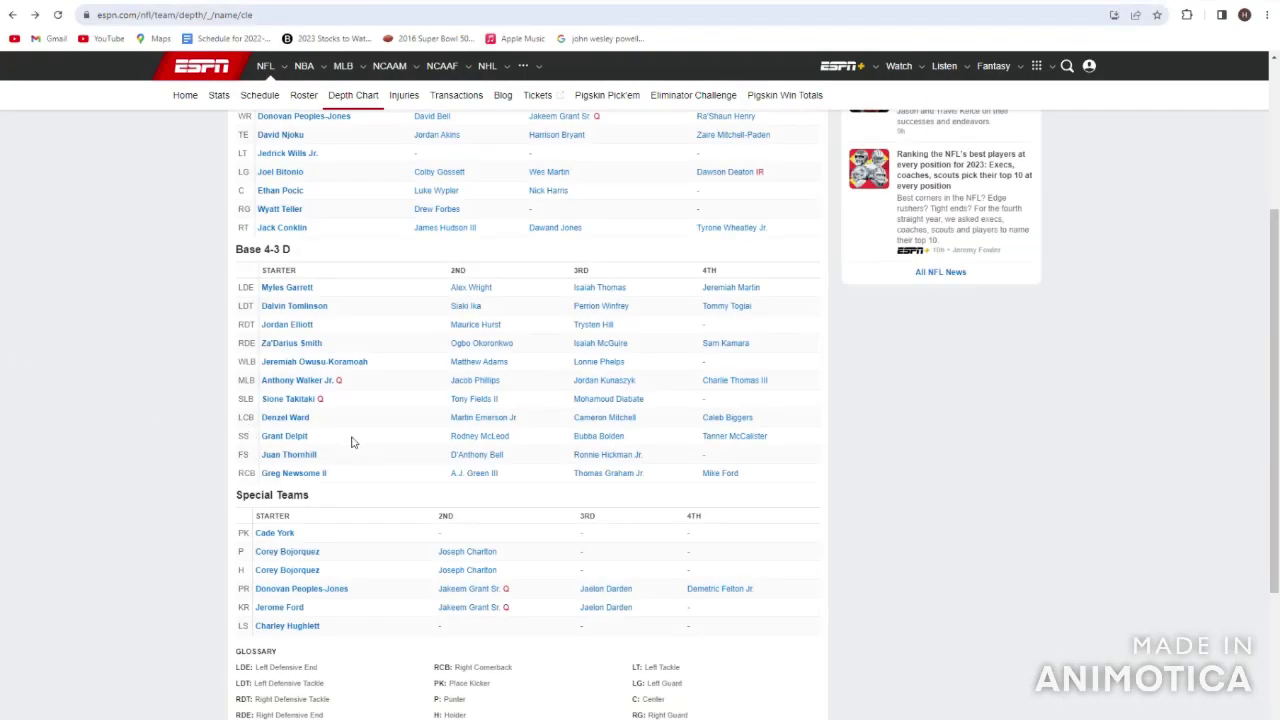
- On the ESPN depth chart, open starting strong safety Grant Delpit and review his draft info and 2022 defensive stats
drag(366, 442, 197, 442)
click(197, 442)
click(288, 440)
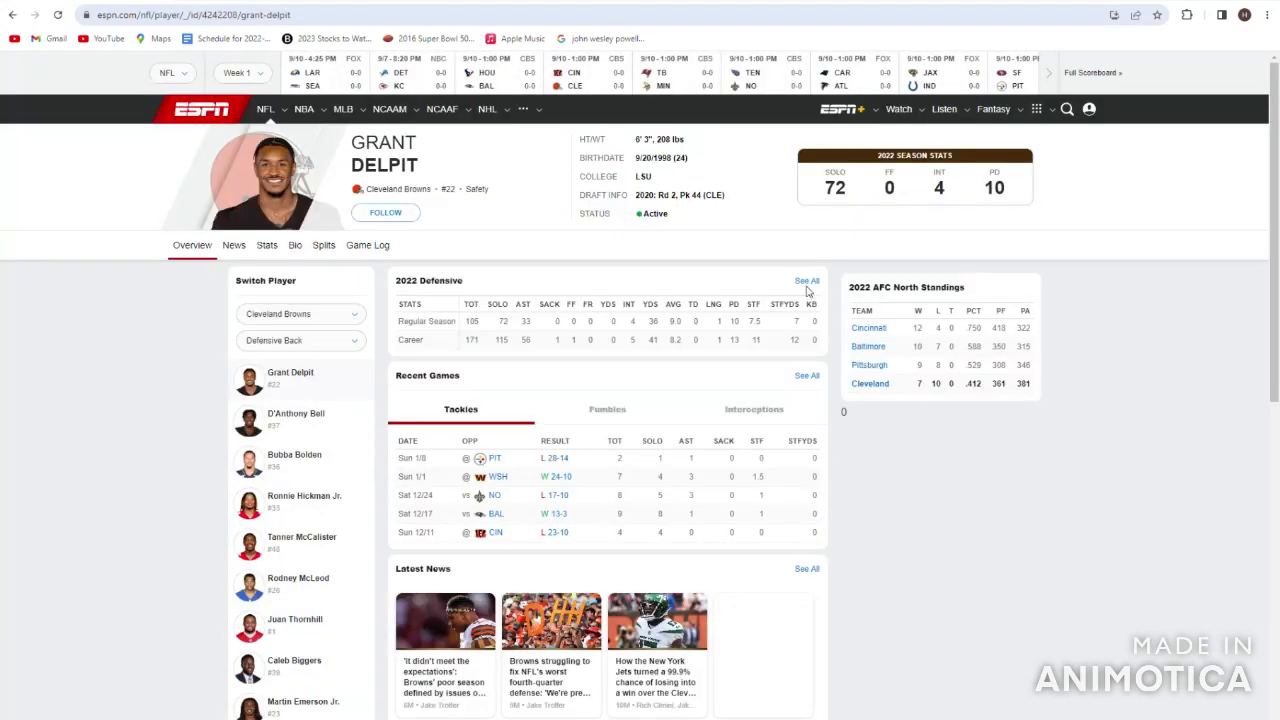
click(807, 284)
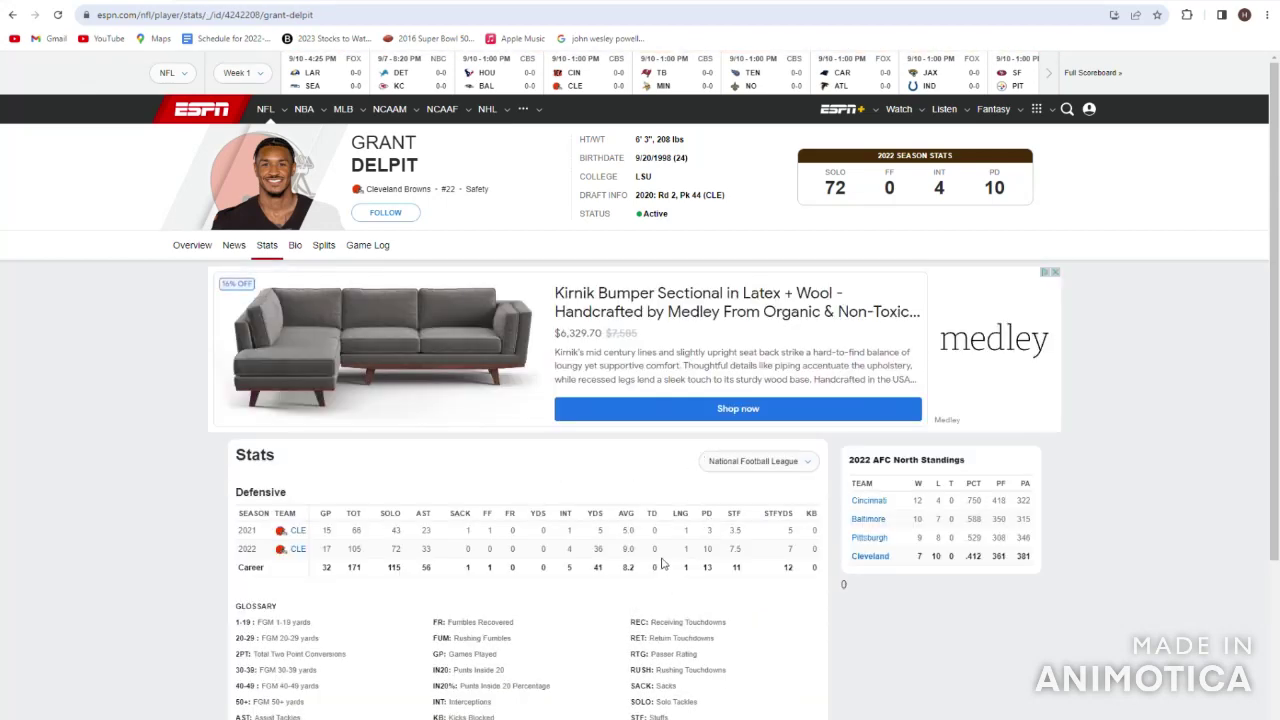
drag(663, 553, 362, 553)
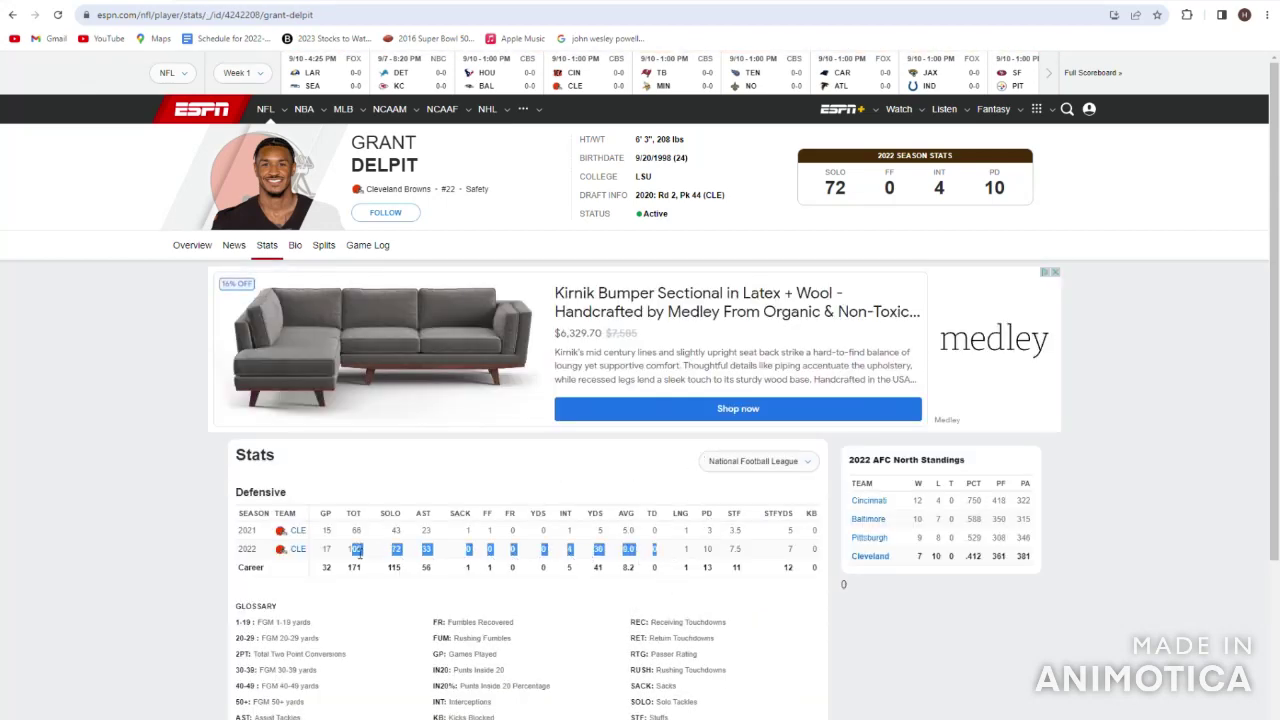
click(358, 552)
drag(611, 186, 726, 211)
click(726, 214)
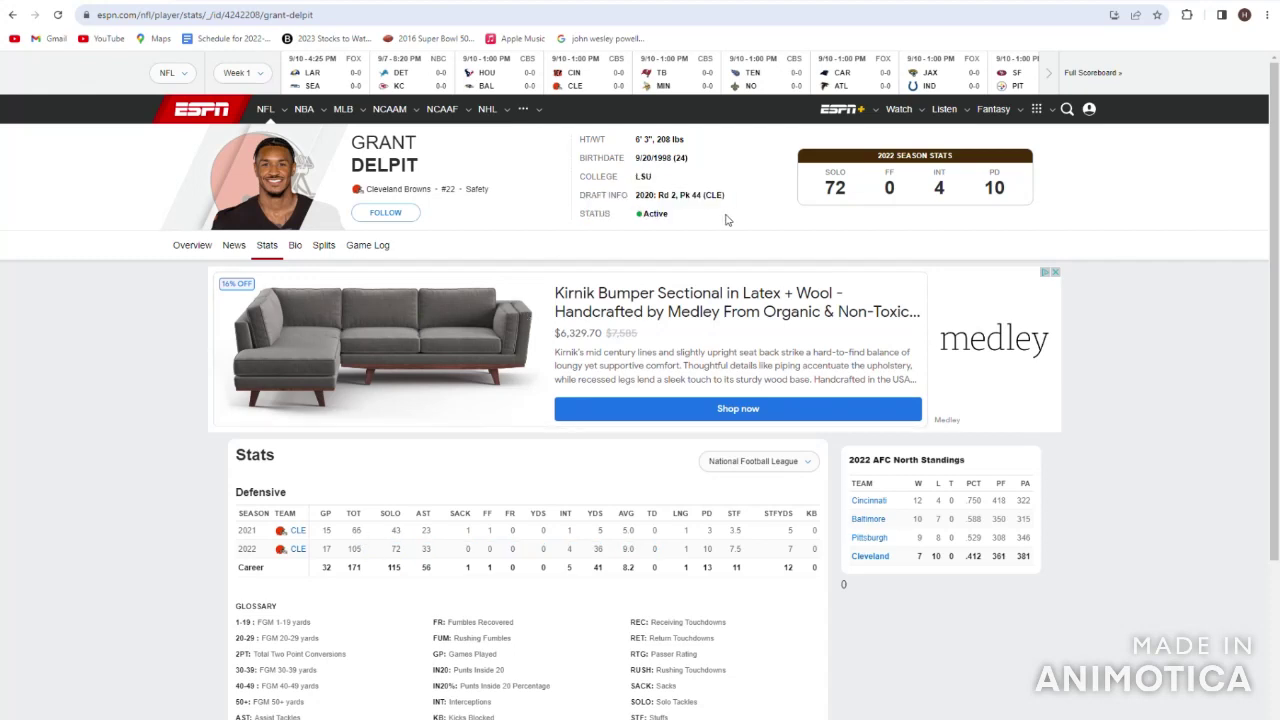
drag(692, 553, 540, 542)
click(378, 530)
drag(630, 551, 438, 550)
click(437, 550)
click(12, 15)
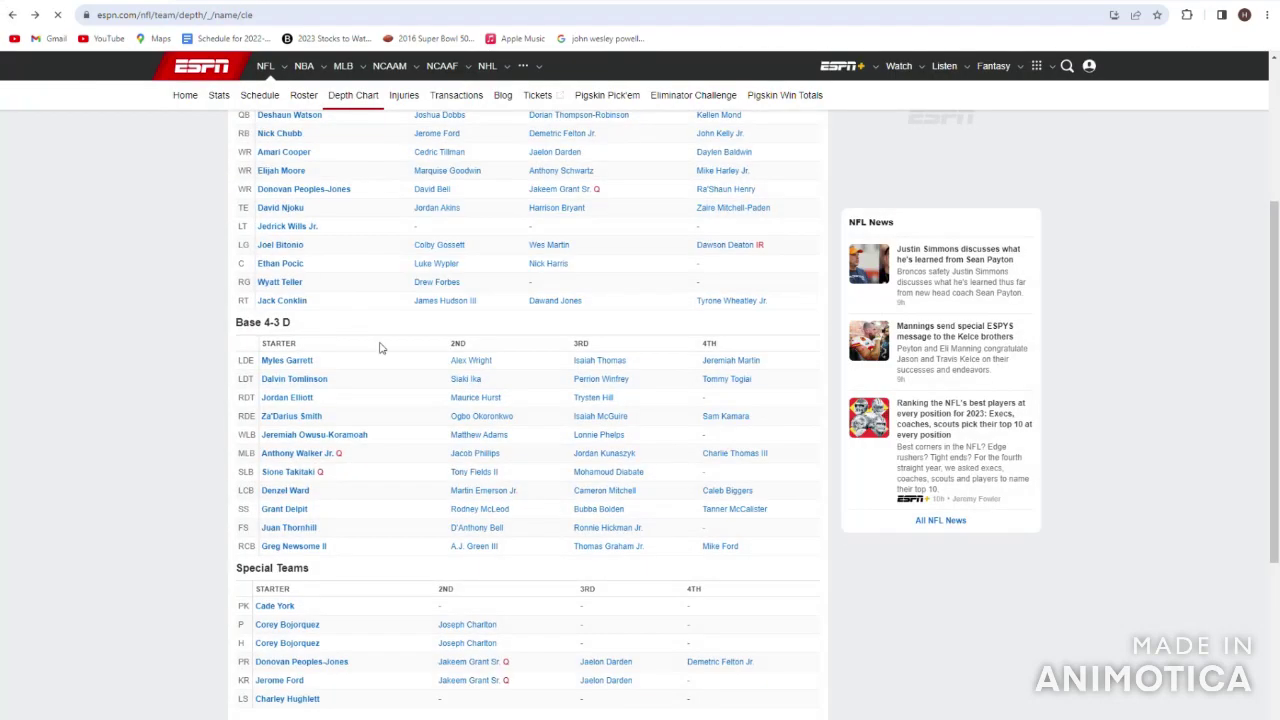
- Open backup strong safety Rodney McLeod from the depth chart and examine his bio and career defensive stats
drag(305, 509, 354, 445)
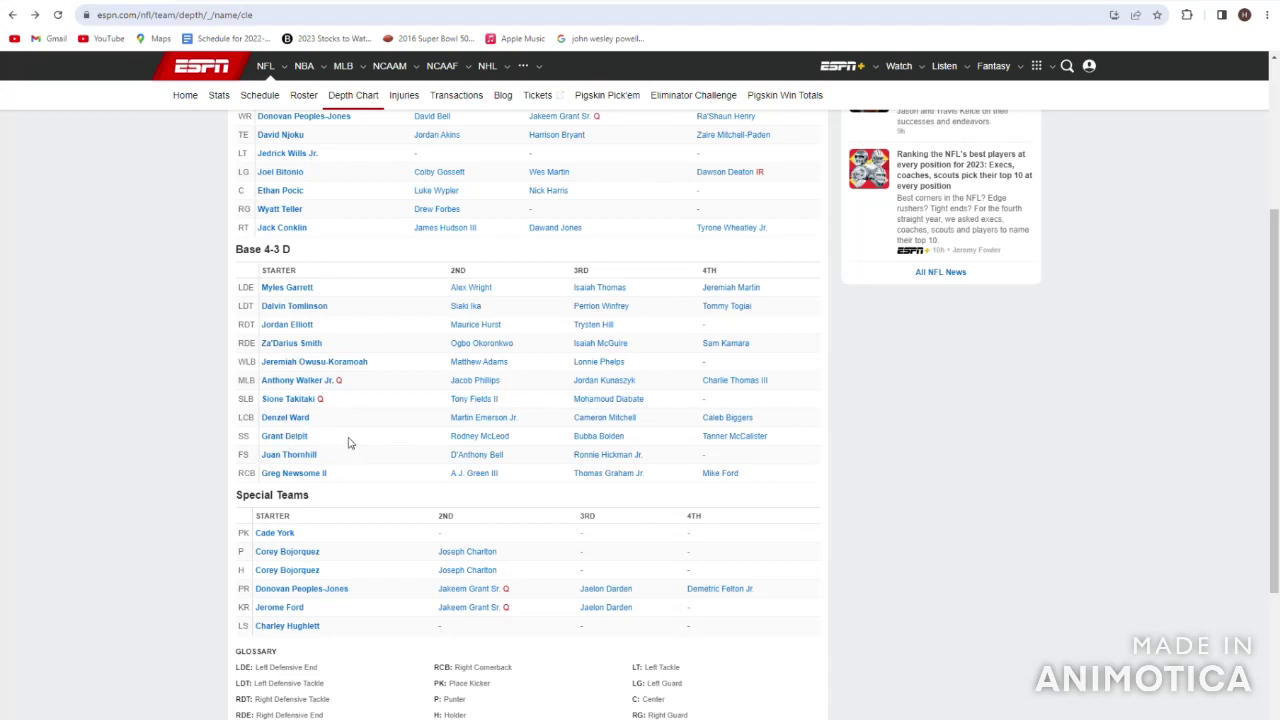
click(478, 440)
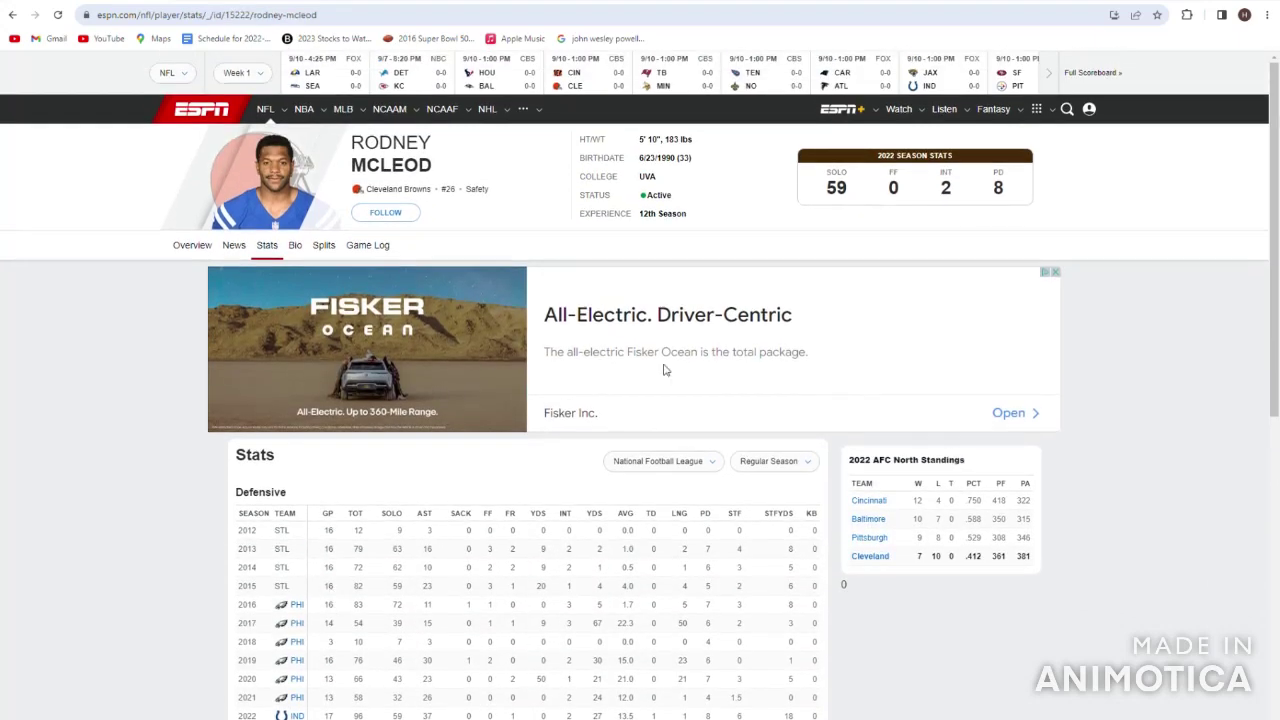
drag(697, 221, 659, 181)
scroll(14, 534, down, 4)
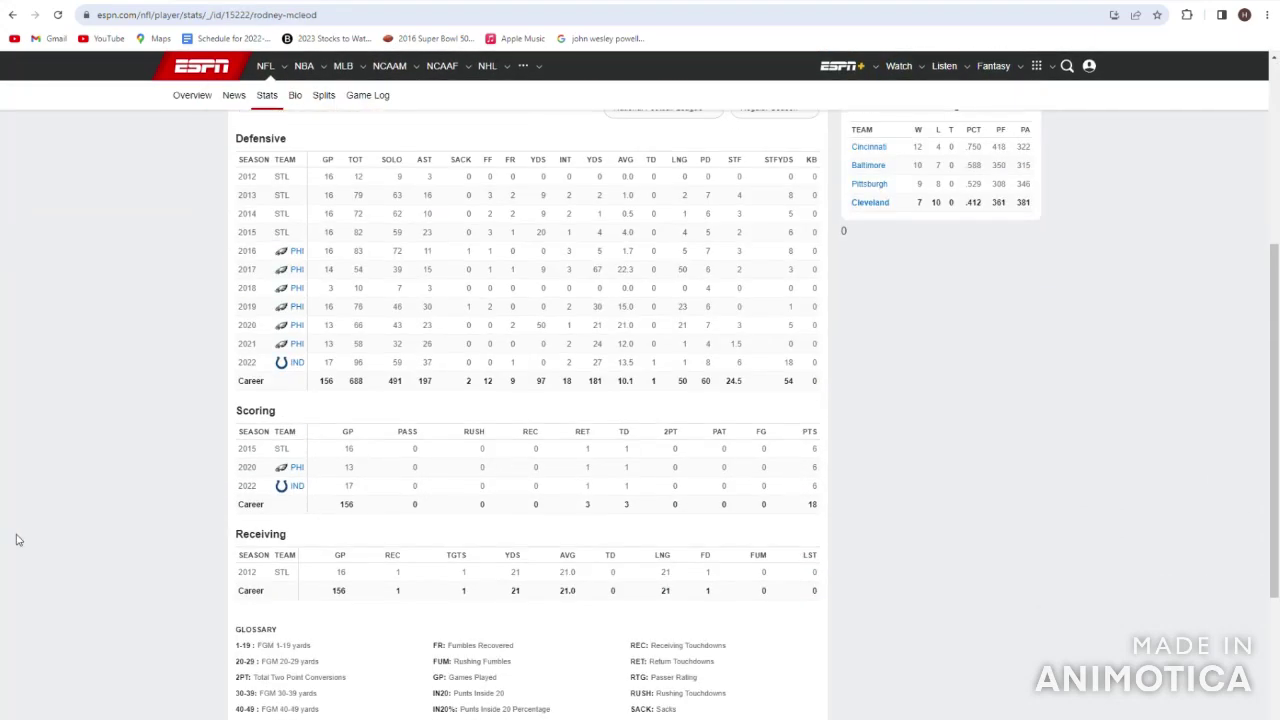
scroll(243, 600, up, 2)
scroll(243, 600, up, 3)
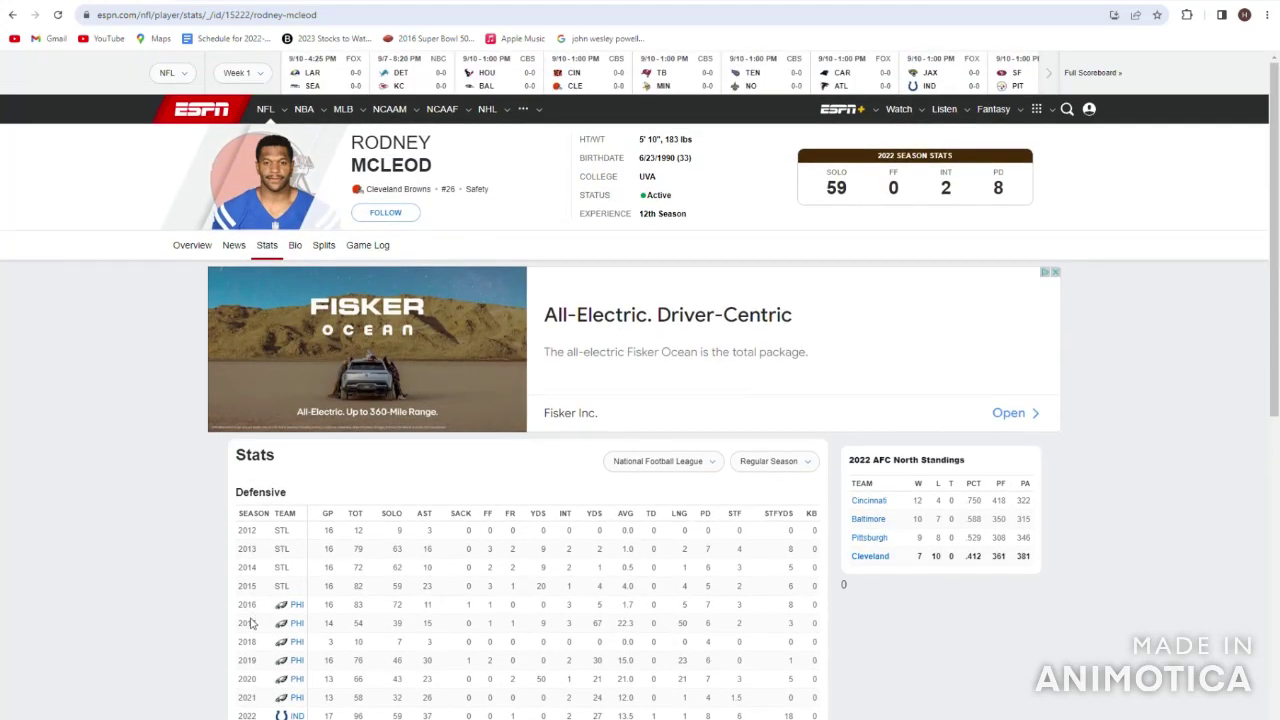
- Check Rodney McLeod's season and career defensive totals and return to the safety rows of the Browns depth chart
scroll(250, 612, down, 2)
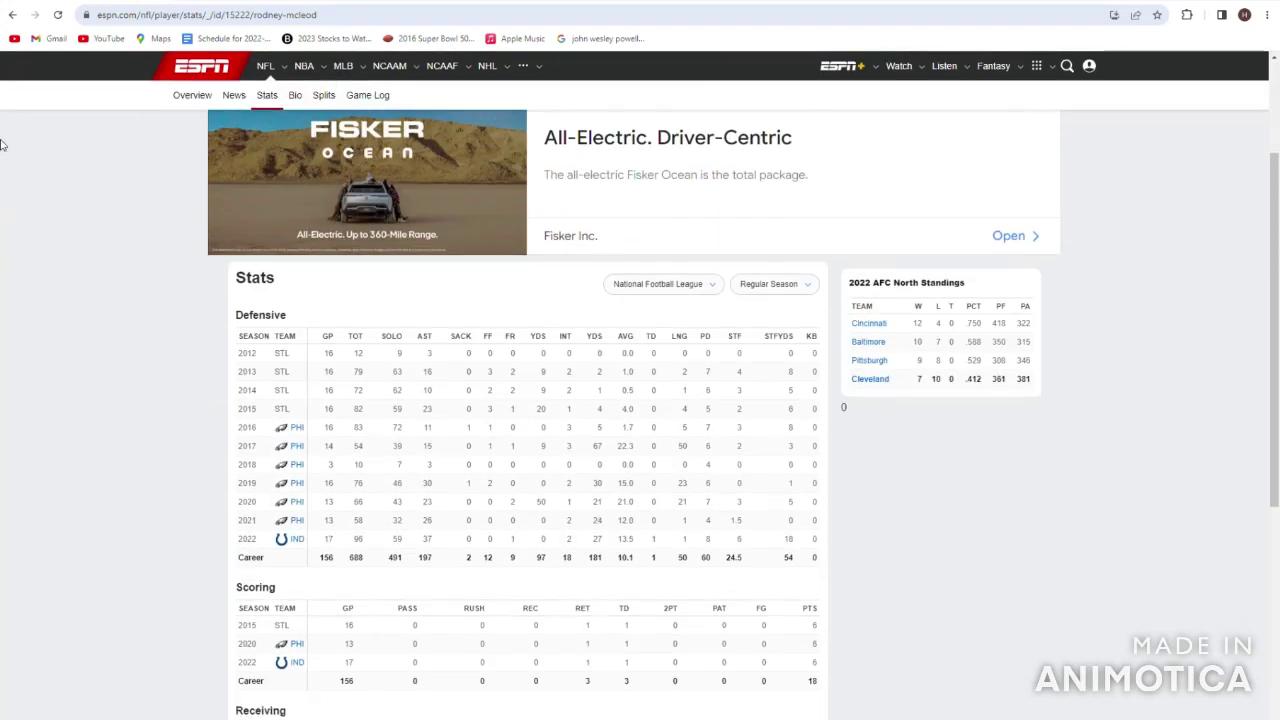
click(11, 15)
click(11, 15)
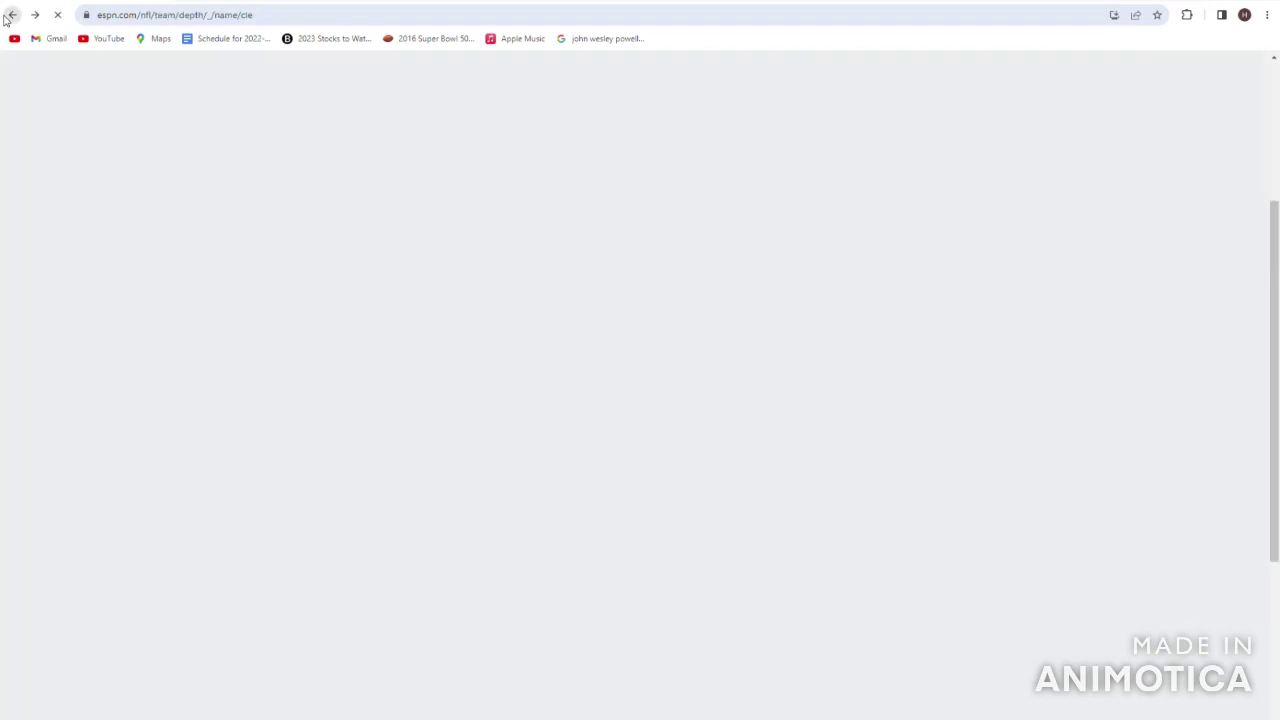
scroll(238, 543, down, 1)
drag(238, 540, 407, 466)
click(373, 470)
click(407, 466)
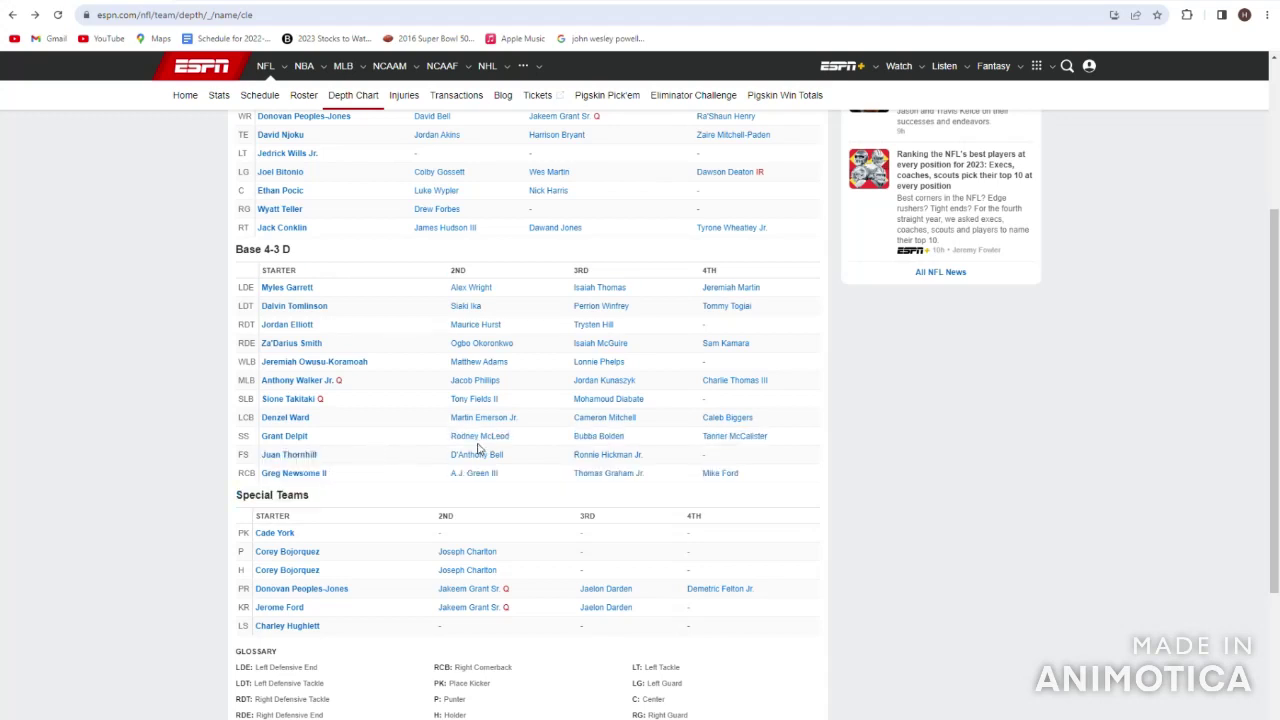
- Open third-string strong safety Bubba Bolden from the depth chart, examine his bio details, and return to the chart
drag(431, 445, 508, 456)
click(550, 456)
click(580, 441)
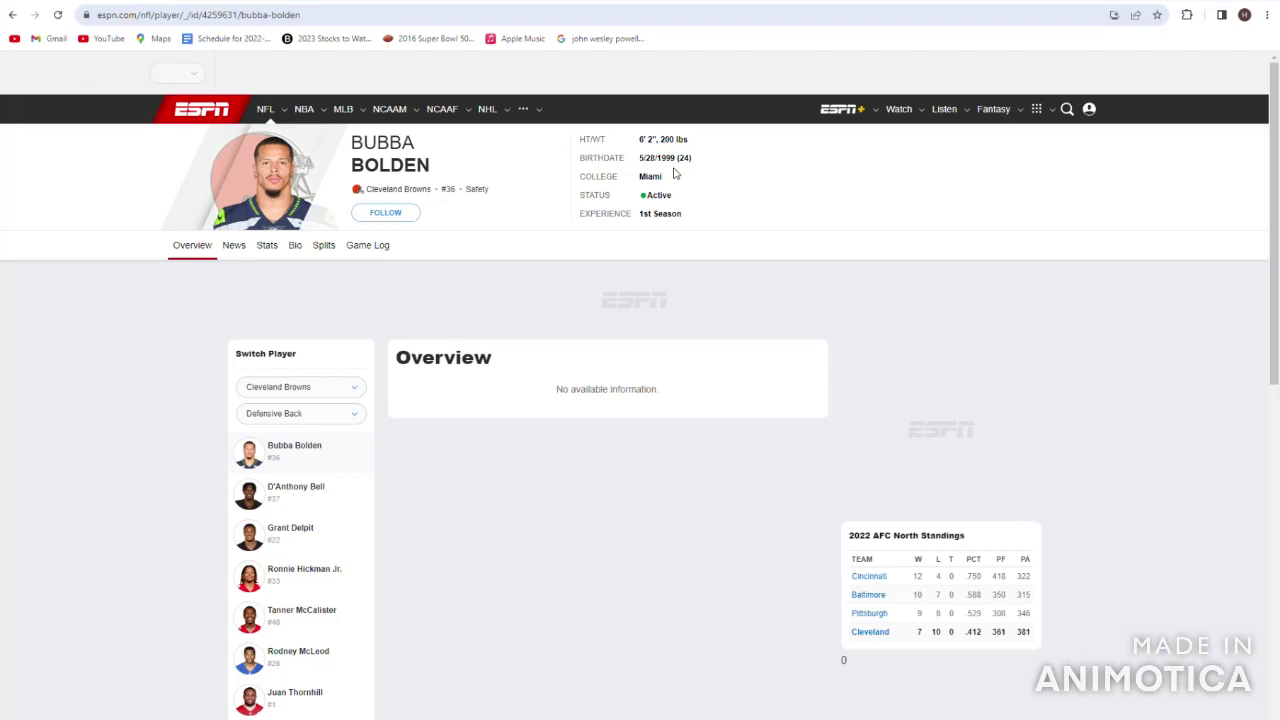
drag(672, 195, 580, 195)
mouse_move(641, 160)
mouse_down()
mouse_move(626, 151)
mouse_move(706, 243)
mouse_move(678, 214)
mouse_move(651, 140)
mouse_up()
click(704, 243)
click(620, 155)
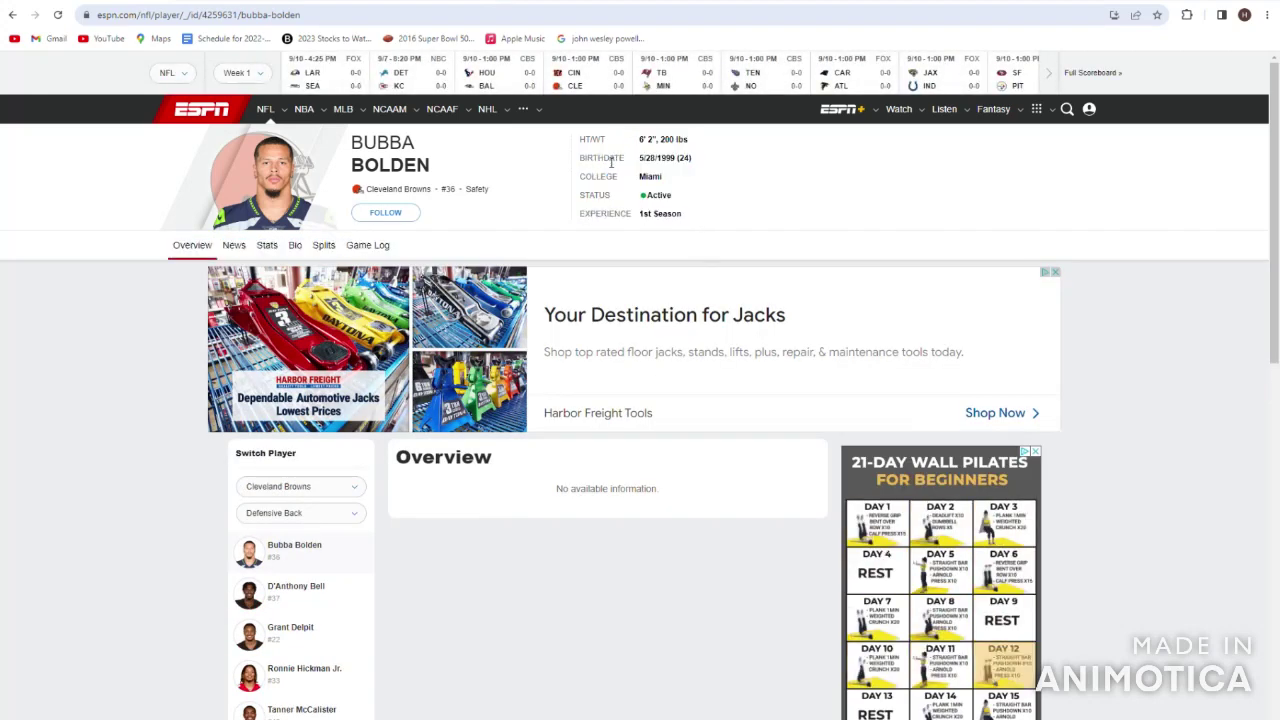
click(12, 15)
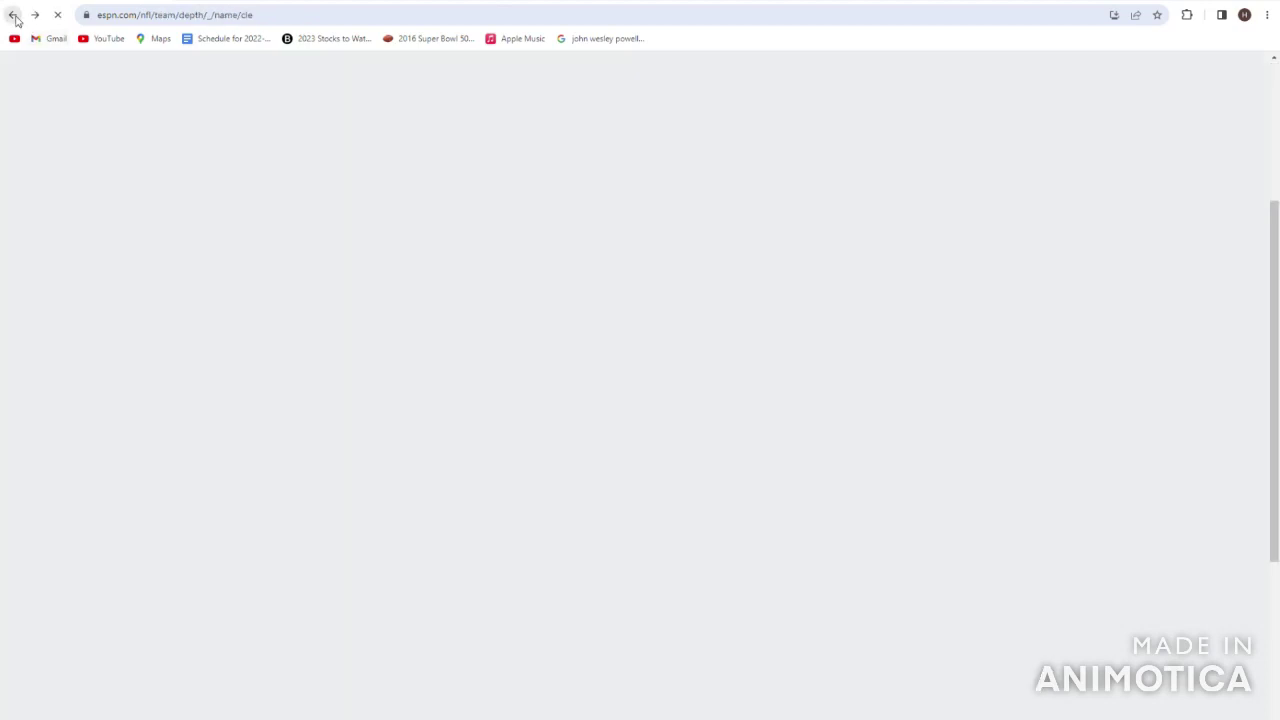
scroll(512, 509, down, 1)
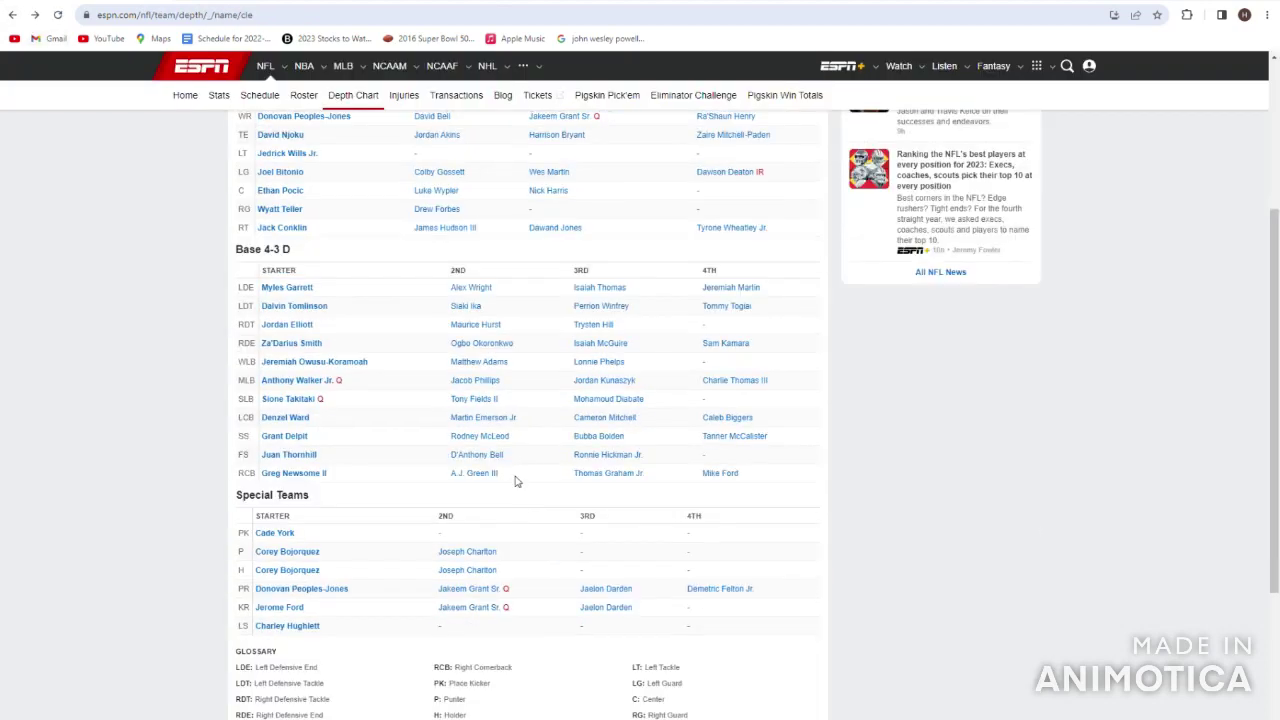
- Open starting free safety Juan Thornhill, examine his season-by-season defensive stats, and return to the depth chart
drag(540, 436, 657, 443)
click(660, 443)
click(314, 455)
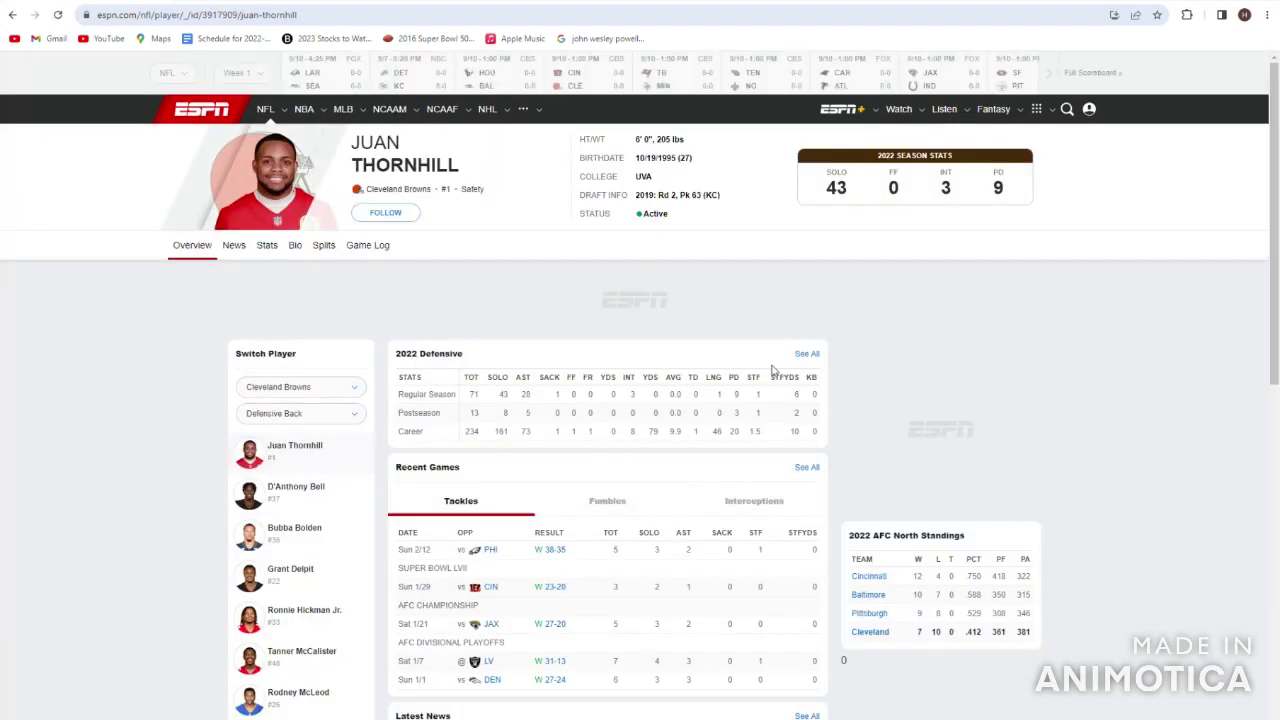
click(807, 458)
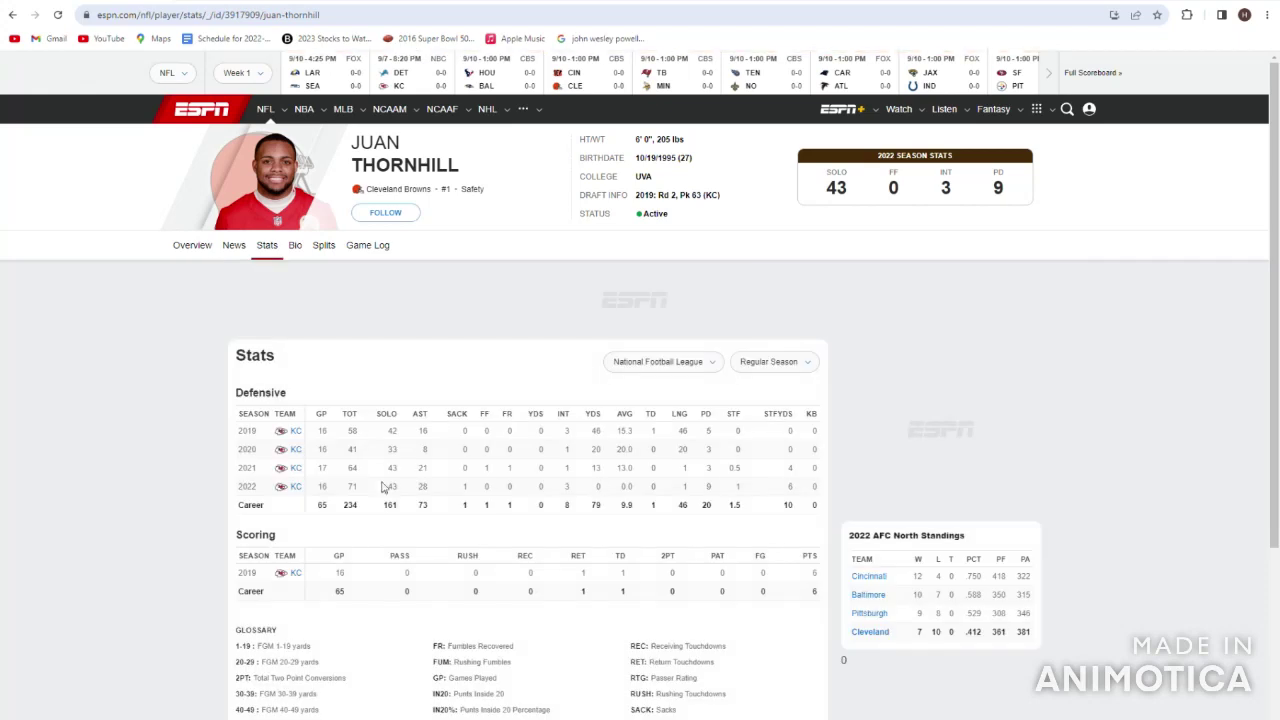
drag(332, 550, 666, 578)
click(666, 577)
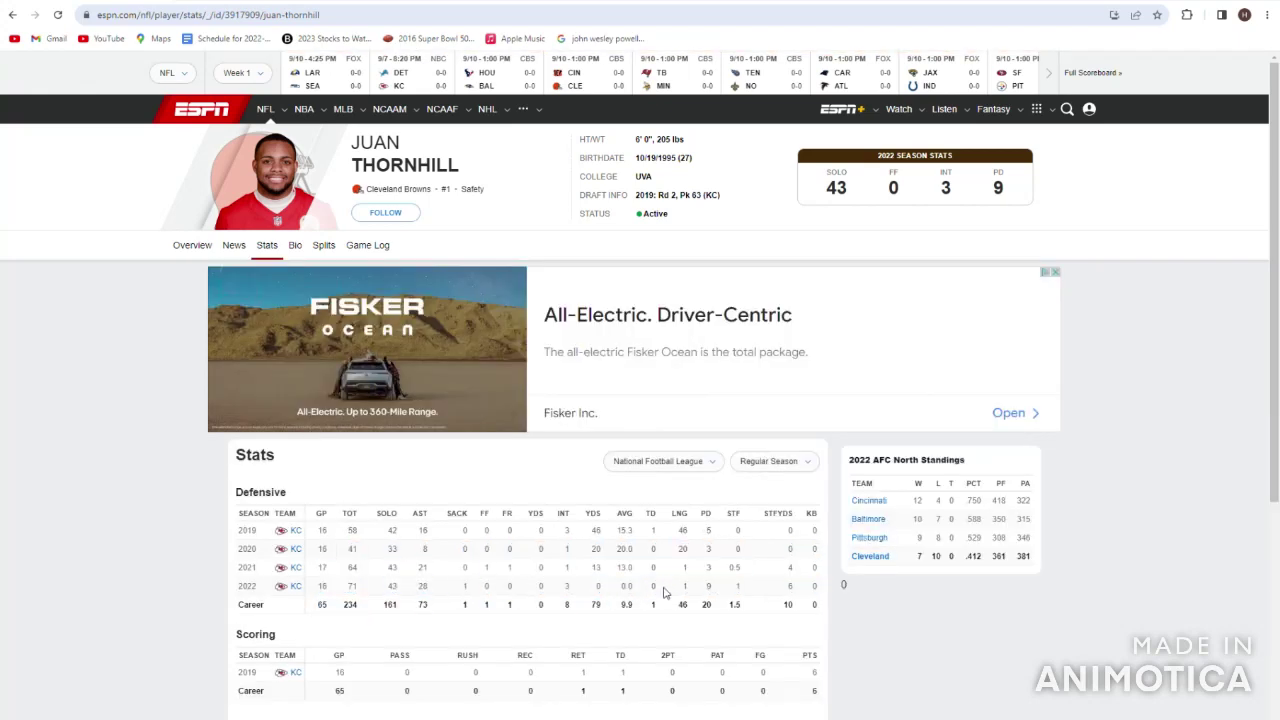
click(12, 14)
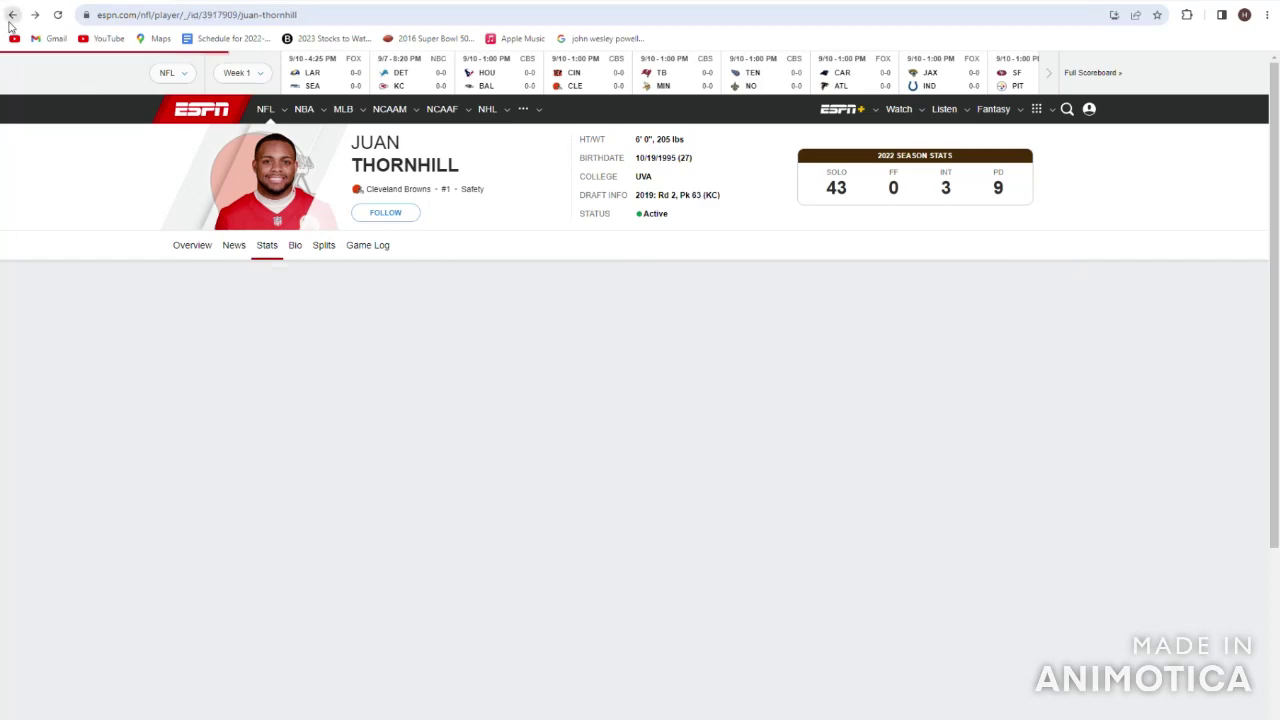
click(12, 14)
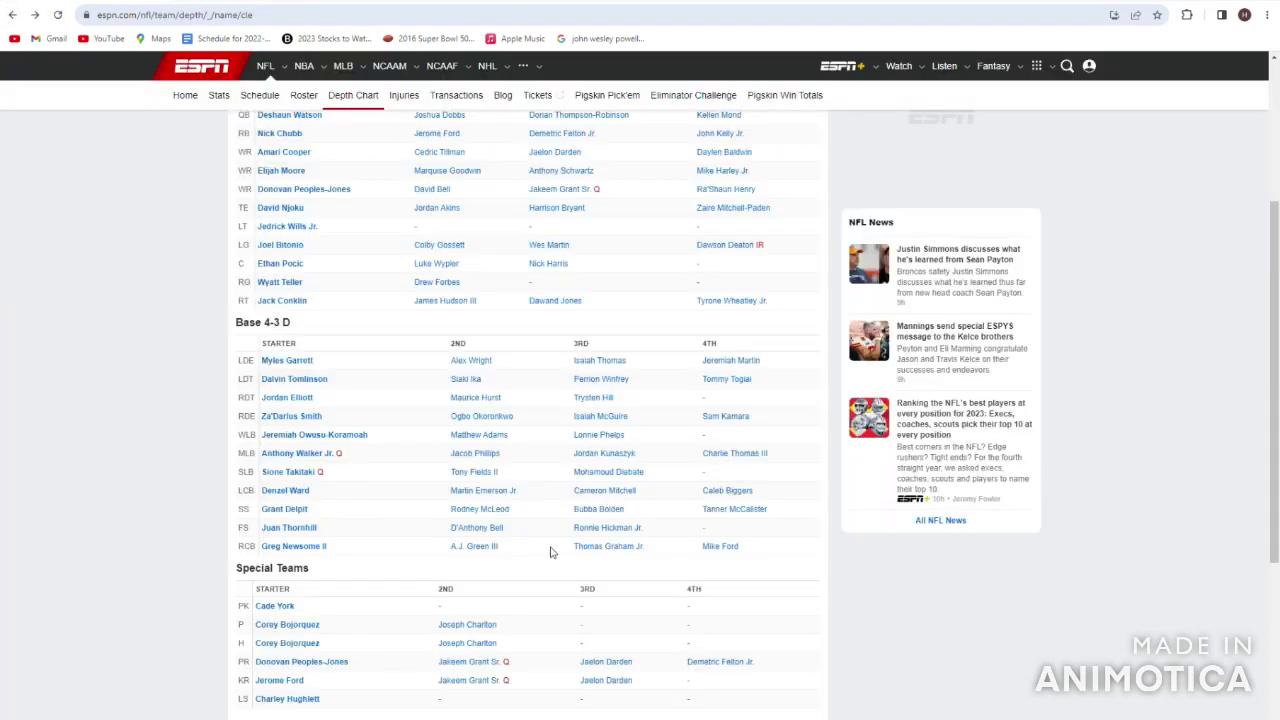
- Open backup free safety D'Anthony Bell to check his 2022 stats, and review the free safety depth on the chart
scroll(540, 560, down, 1)
click(477, 454)
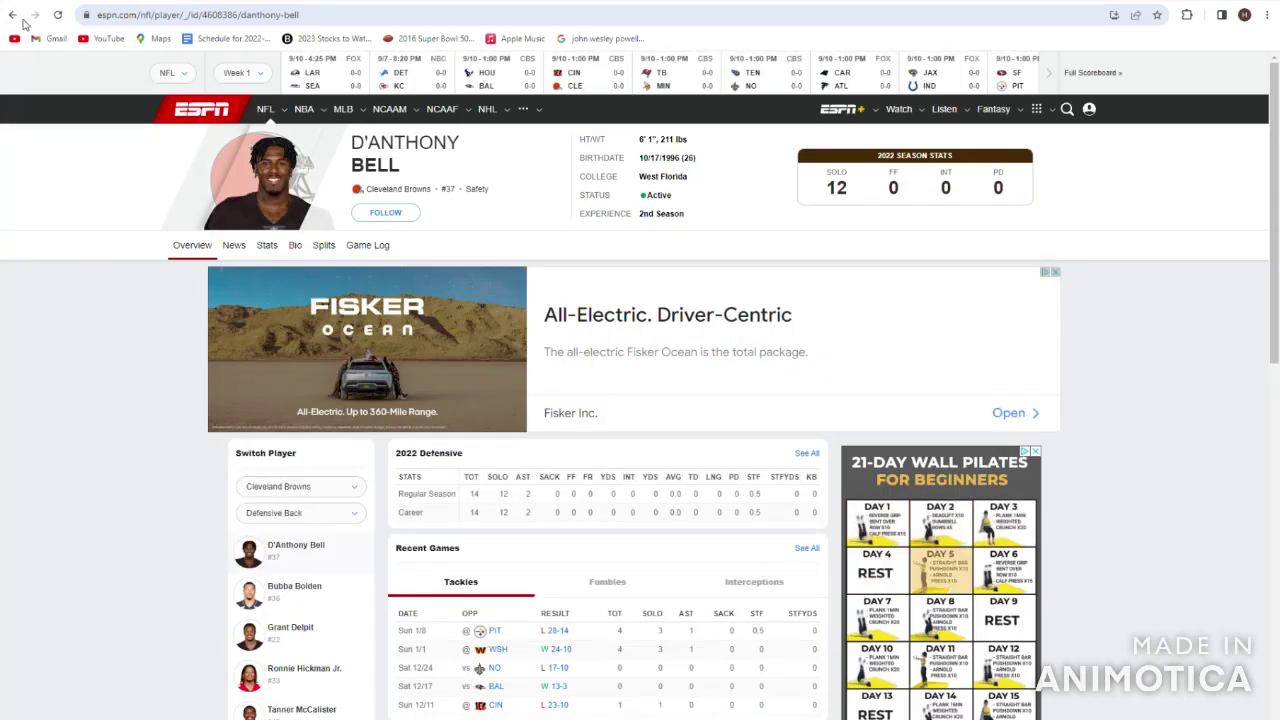
key(alt+Left)
drag(536, 525, 519, 463)
scroll(397, 508, down, 1)
click(403, 497)
click(538, 463)
drag(393, 456, 548, 472)
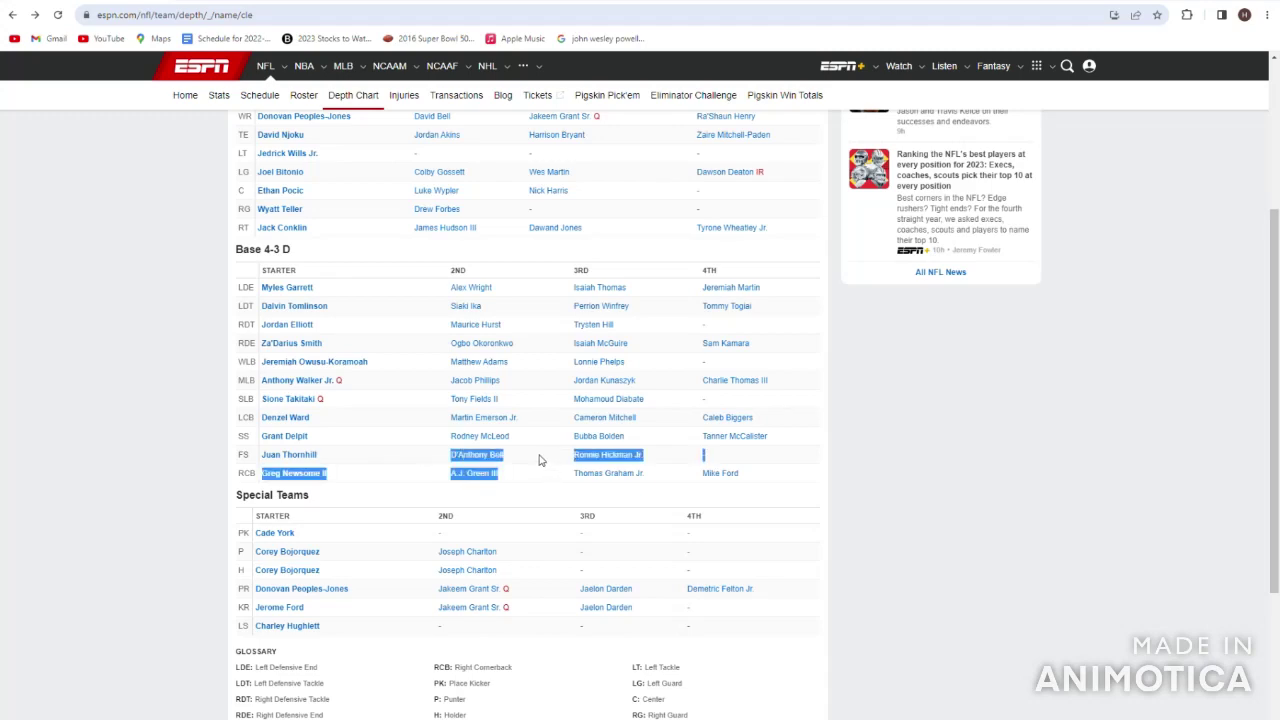
click(536, 458)
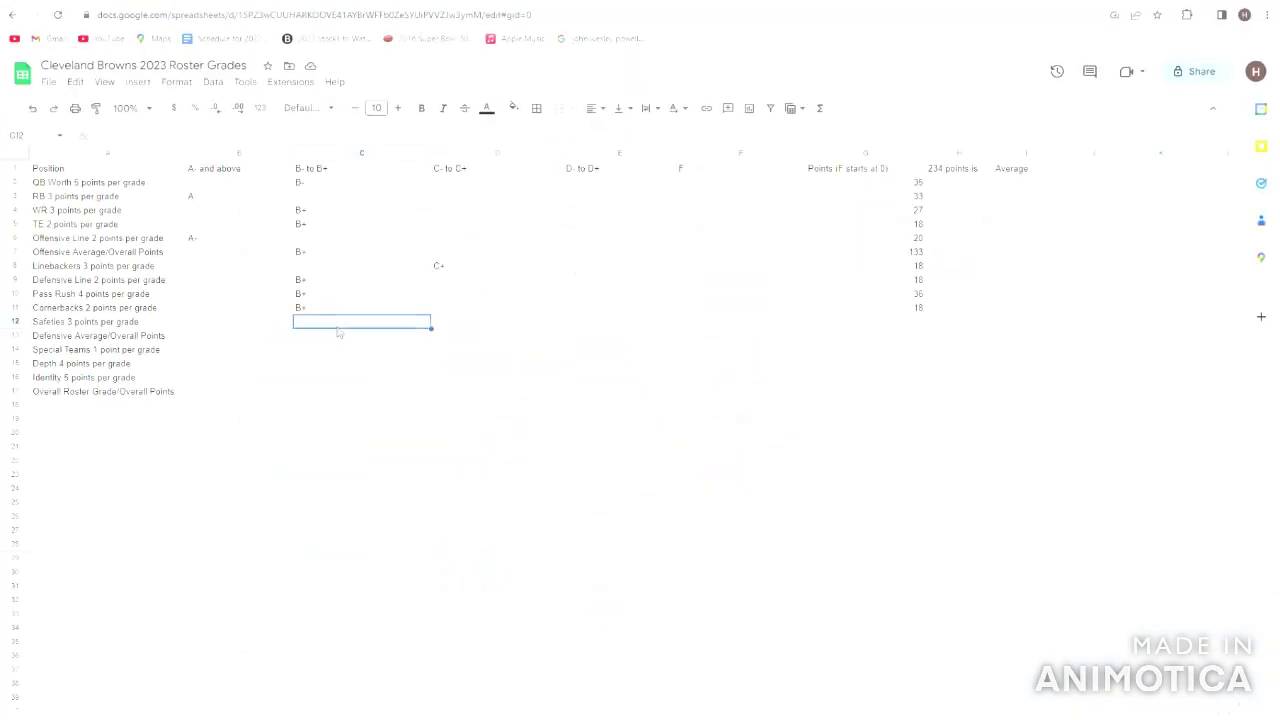
- In the roster grades spreadsheet, grade Safeties as C+ in the C- to C+ column
key(Right)
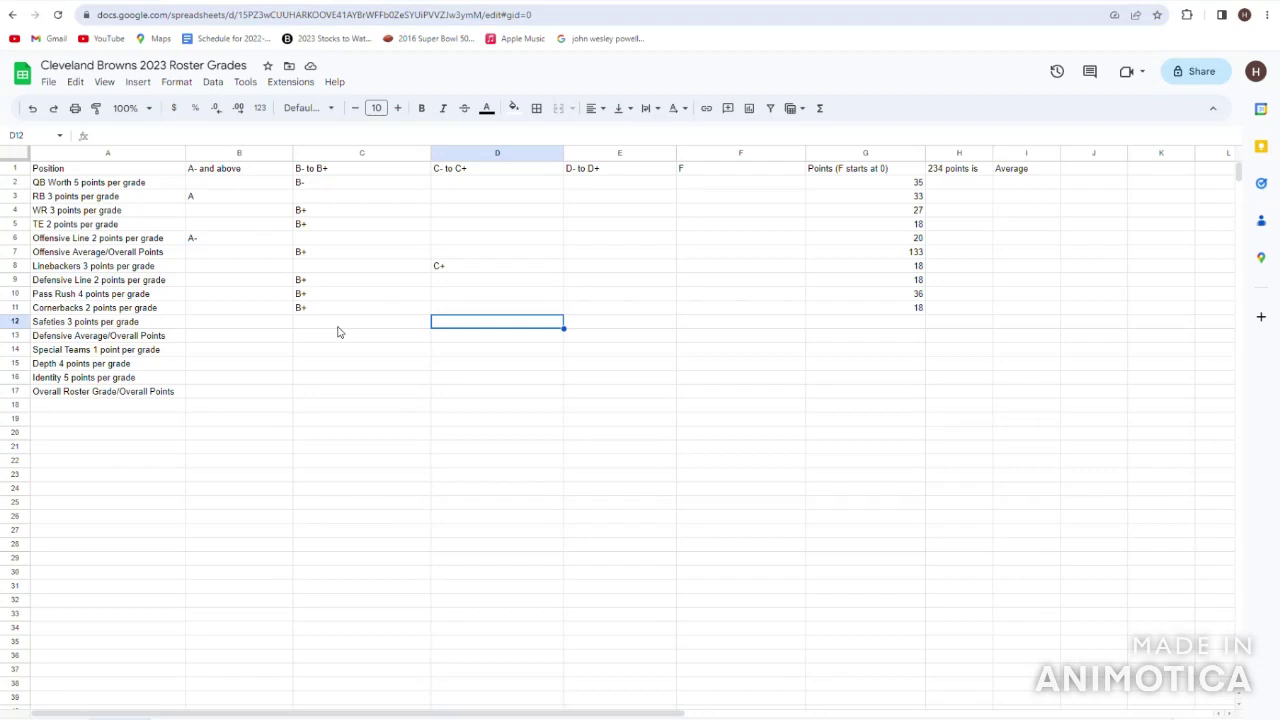
text(C+)
key(Return)
key(Up)
key(Left)
key(Right)
key(Right)
key(Left)
key(Left)
key(Left)
key(Left)
key(Right)
key(Right)
key(Right)
key(Right)
key(Right)
key(Right)
key(Left)
key(Left)
key(Left)
key(Left)
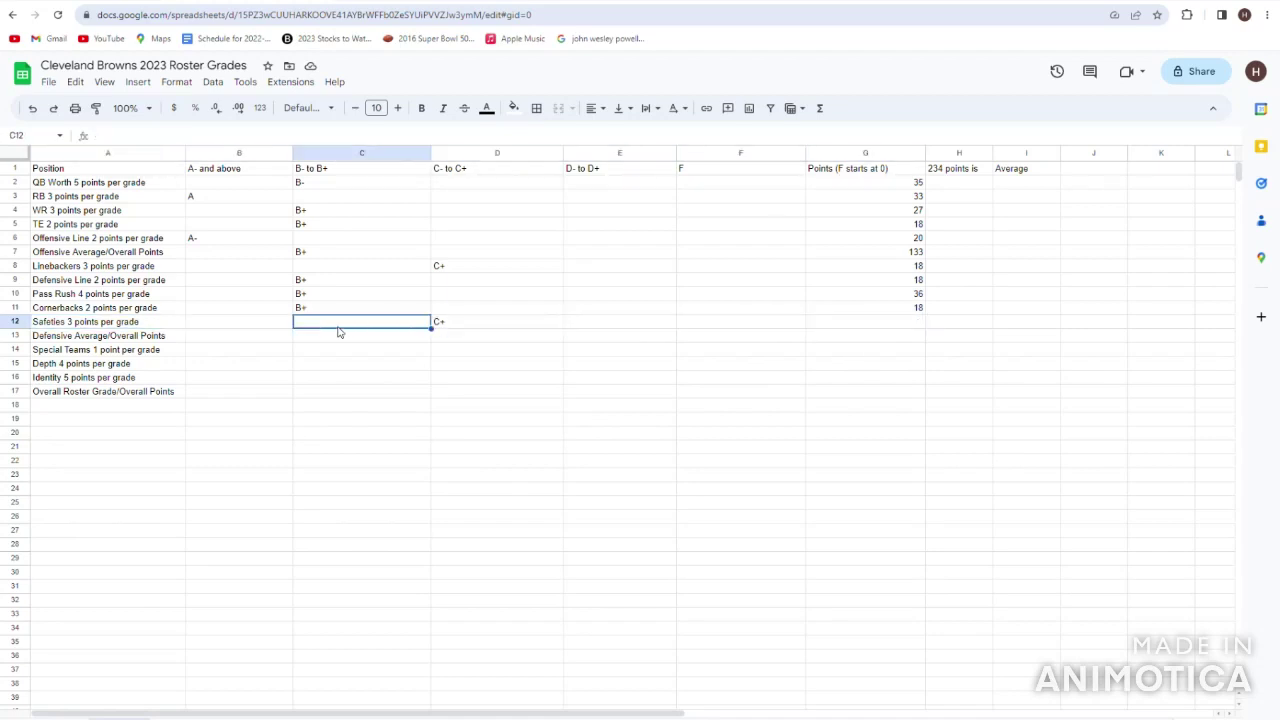
key(Right)
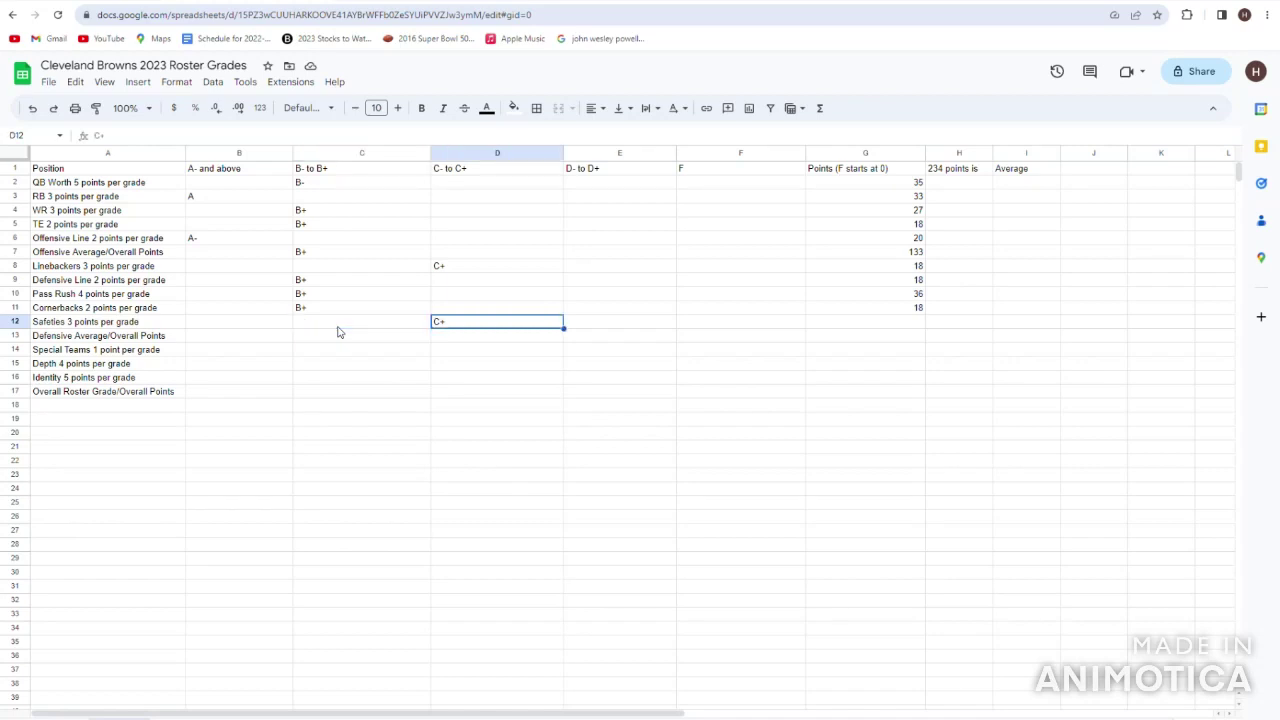
key(Left)
key(Right)
key(Left)
key(Right)
key(Right)
key(Right)
key(Right)
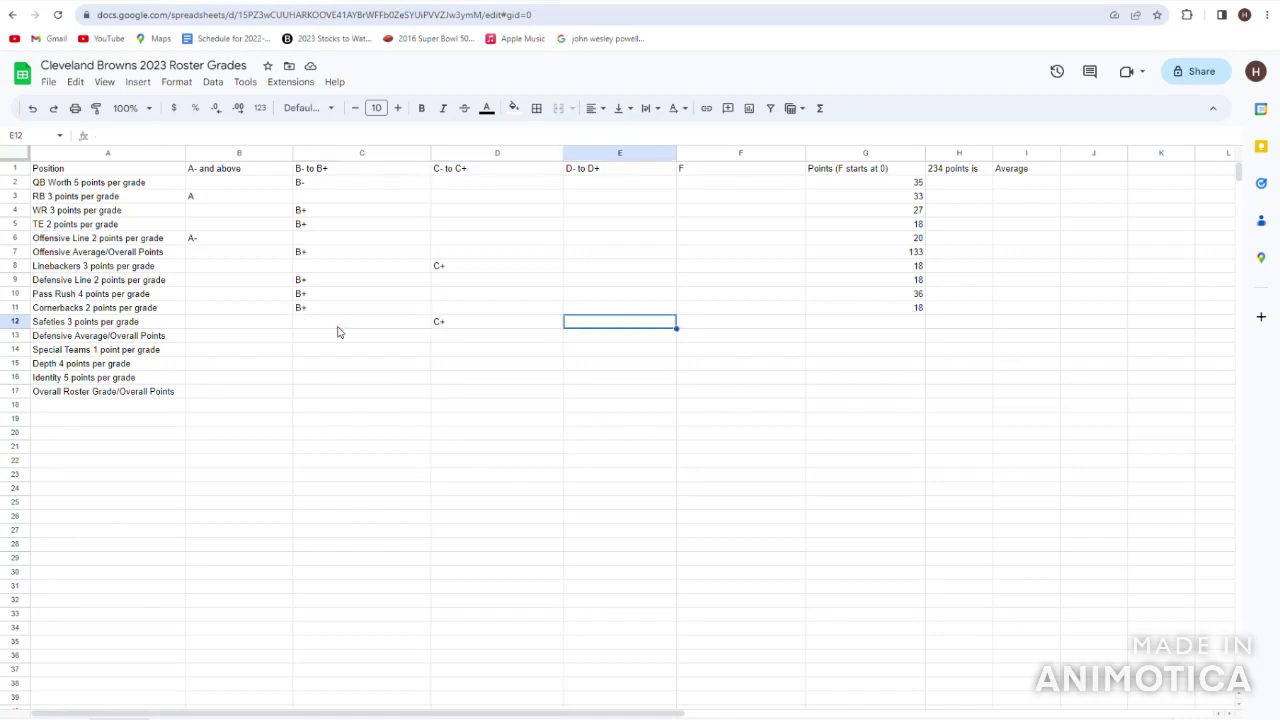
- In the Points column, enter 18 as the Safeties score and 108 as the Defensive Average/Overall Points total
key(Left)
key(Left)
key(Left)
key(Right)
key(Right)
- Grade Defensive Average/Overall Points as B in the B- to B+ column
key(Left)
key(Right)
key(Right)
text(18)
key(Return)
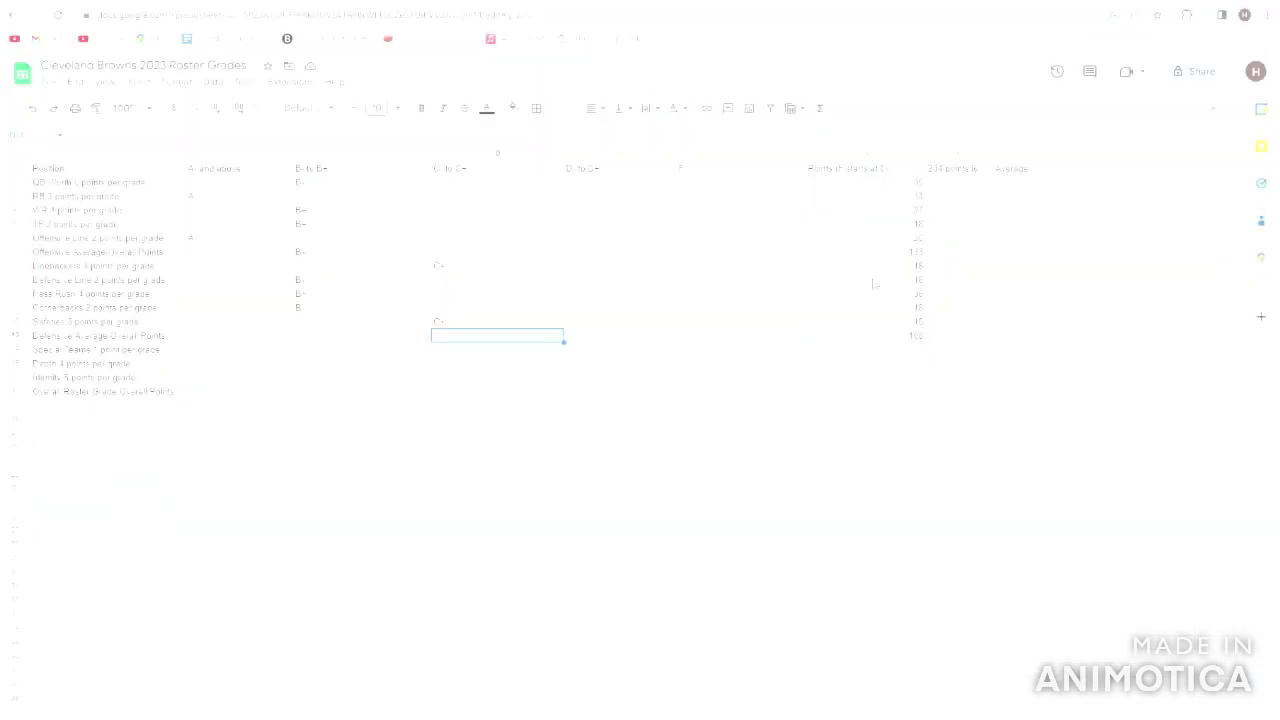
key(Left)
key(Right)
key(Left)
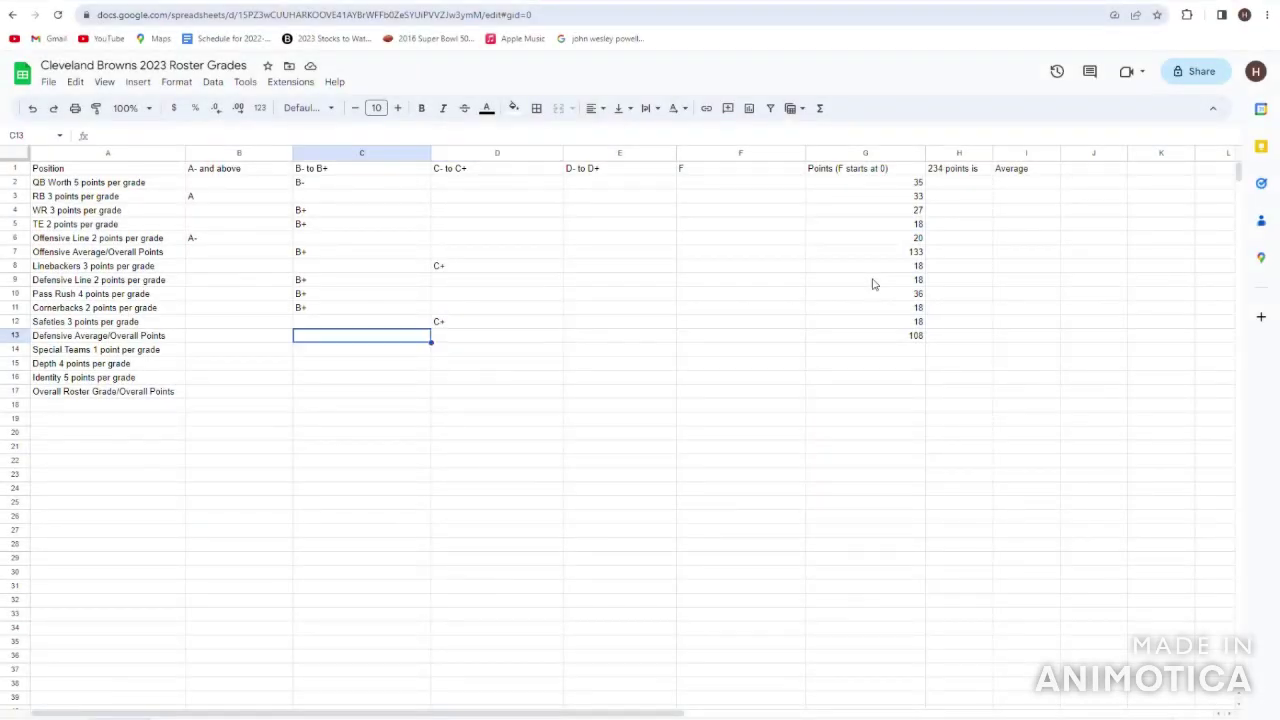
text(B)
key(ctrl+Return)
key(Right)
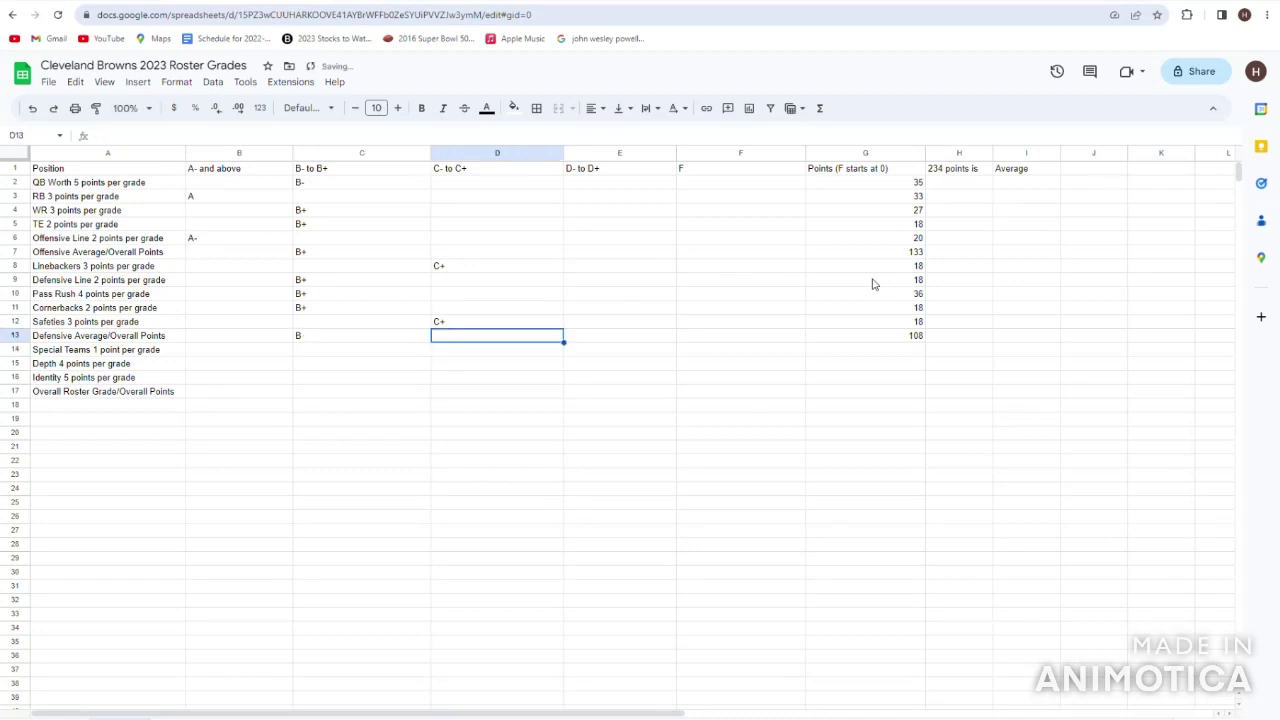
- Go over the defensive grades in the scorecard, from Linebackers down to the Defensive Average row
key(Up)
key(Right)
key(Left)
key(Left)
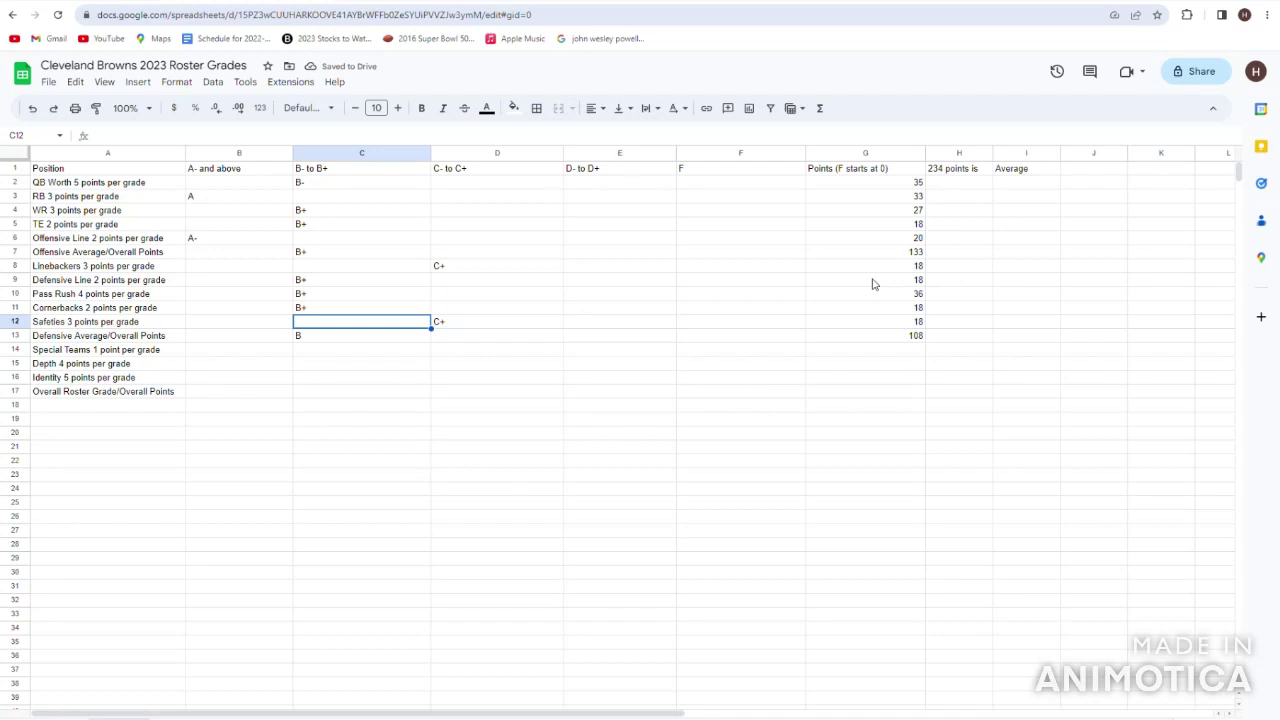
key(Right)
key(Up)
key(Up)
key(Up)
key(Up)
key(Down)
key(Down)
key(Down)
key(Left)
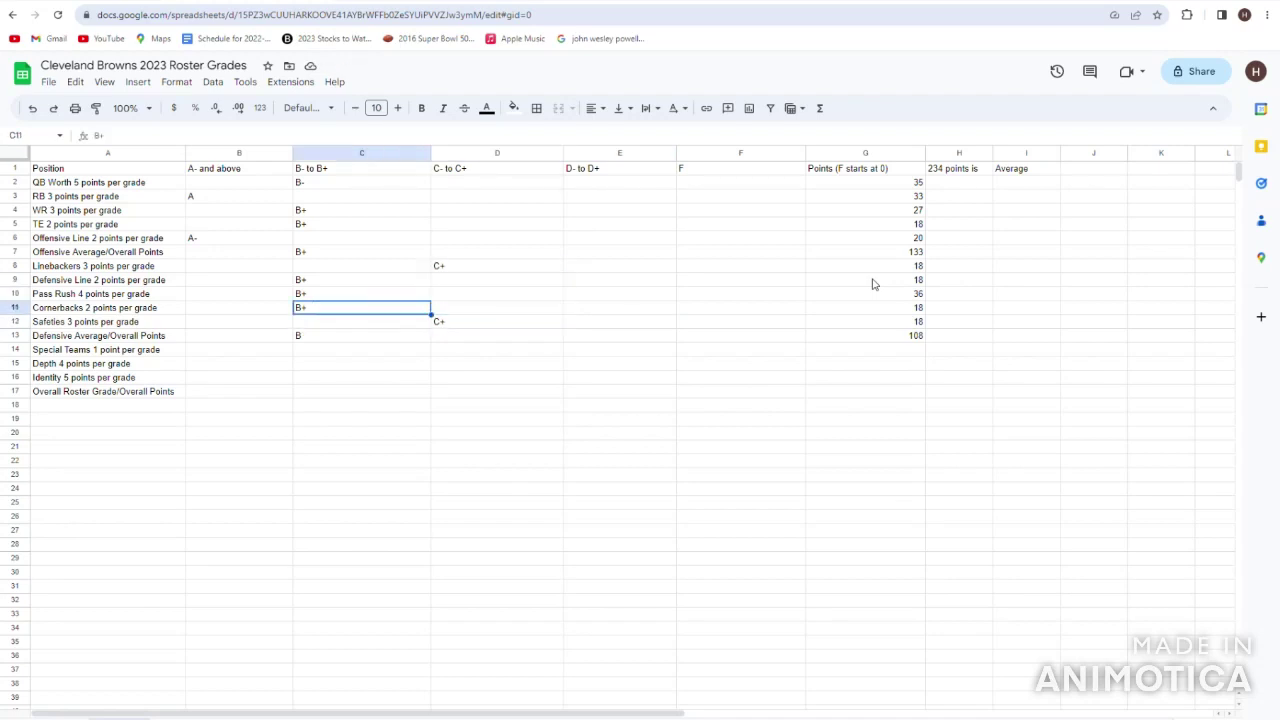
key(Down)
key(Right)
key(Up)
key(Up)
key(Up)
key(Left)
key(Down)
key(Down)
key(Down)
key(Down)
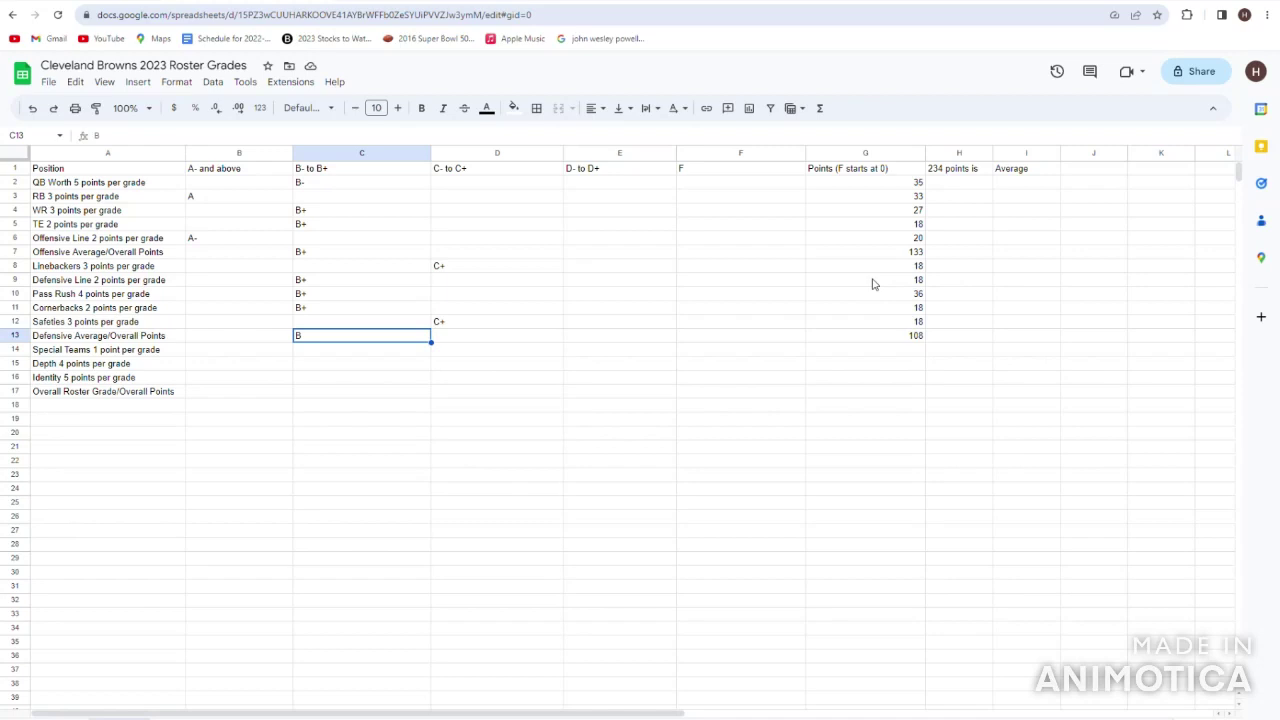
key(Right)
key(Right)
key(Right)
key(Right)
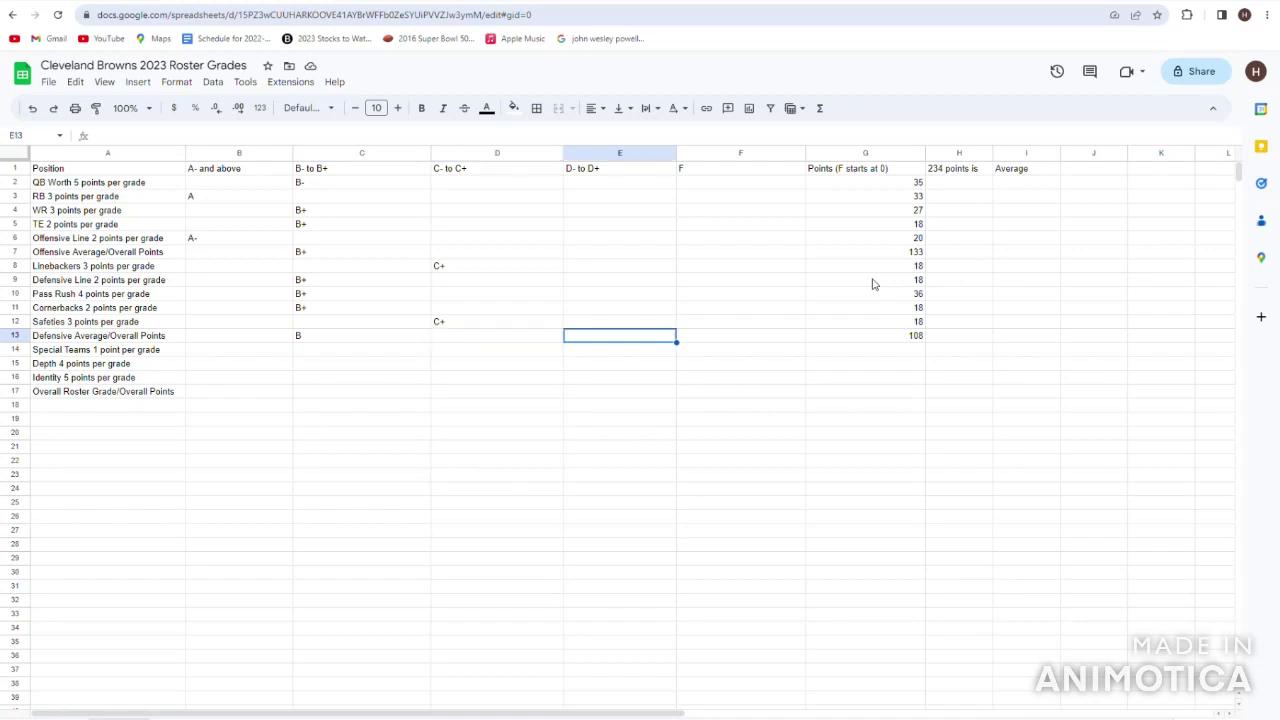
key(Left)
key(Left)
key(Left)
key(Left)
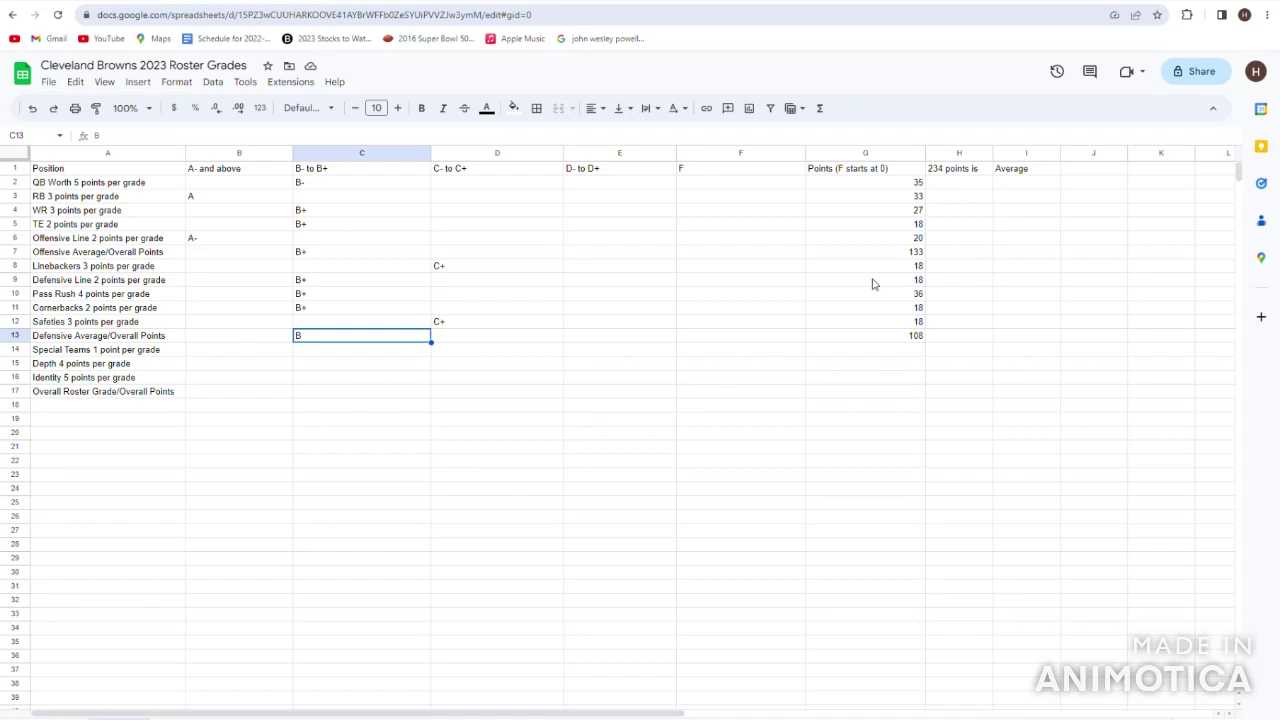
key(Right)
key(Left)
key(Right)
key(Right)
key(Down)
key(Left)
key(Up)
key(Down)
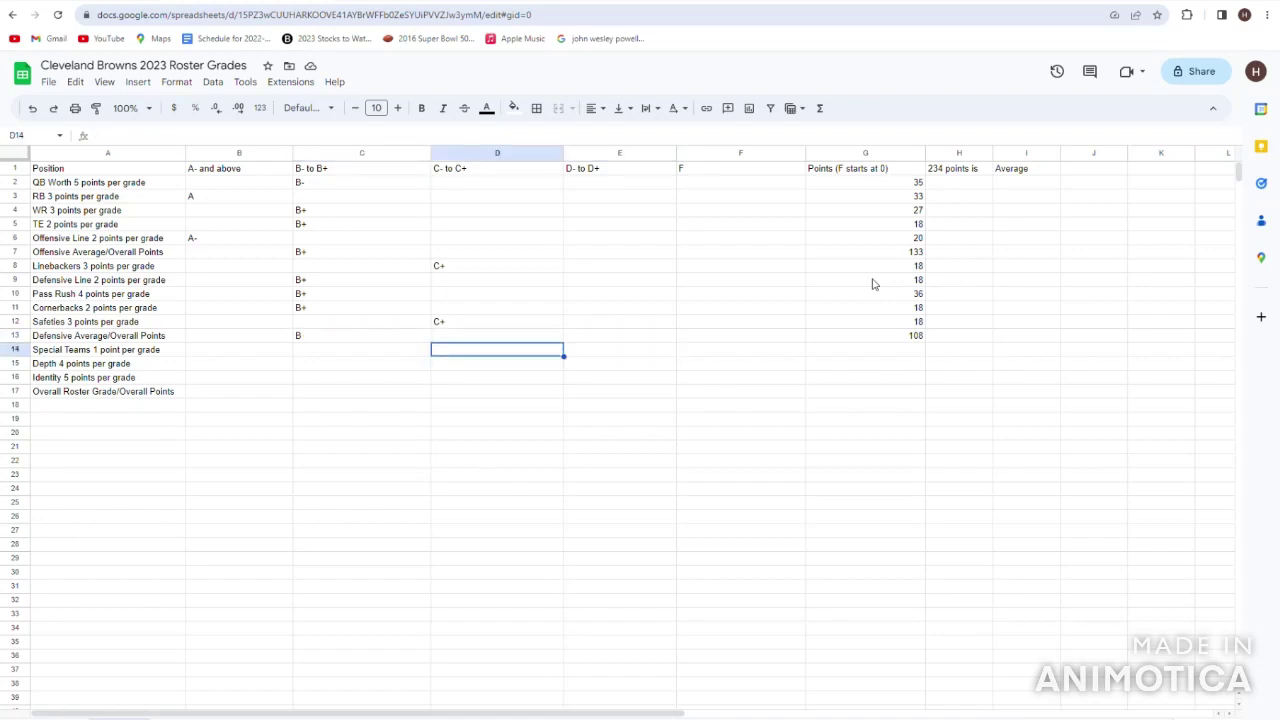
key(Up)
key(Left)
key(Left)
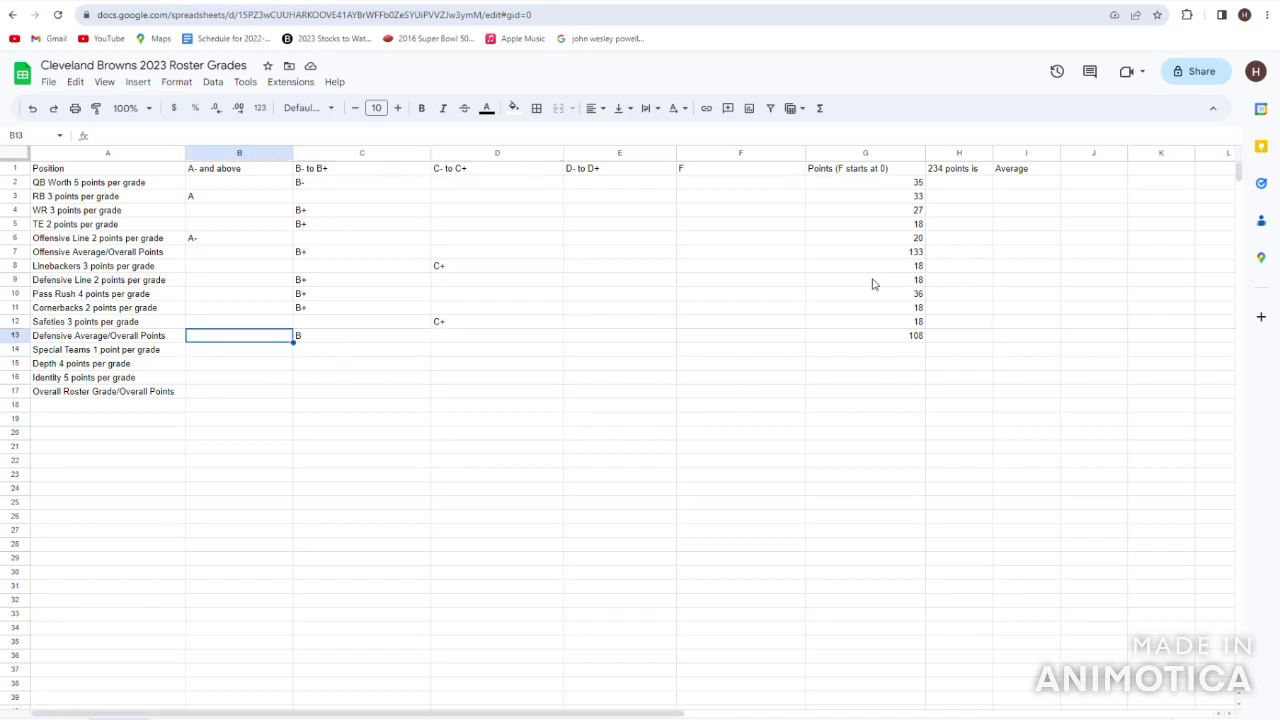
key(Right)
key(Up)
key(Left)
key(Down)
key(Down)
key(Right)
key(Up)
key(Right)
key(Left)
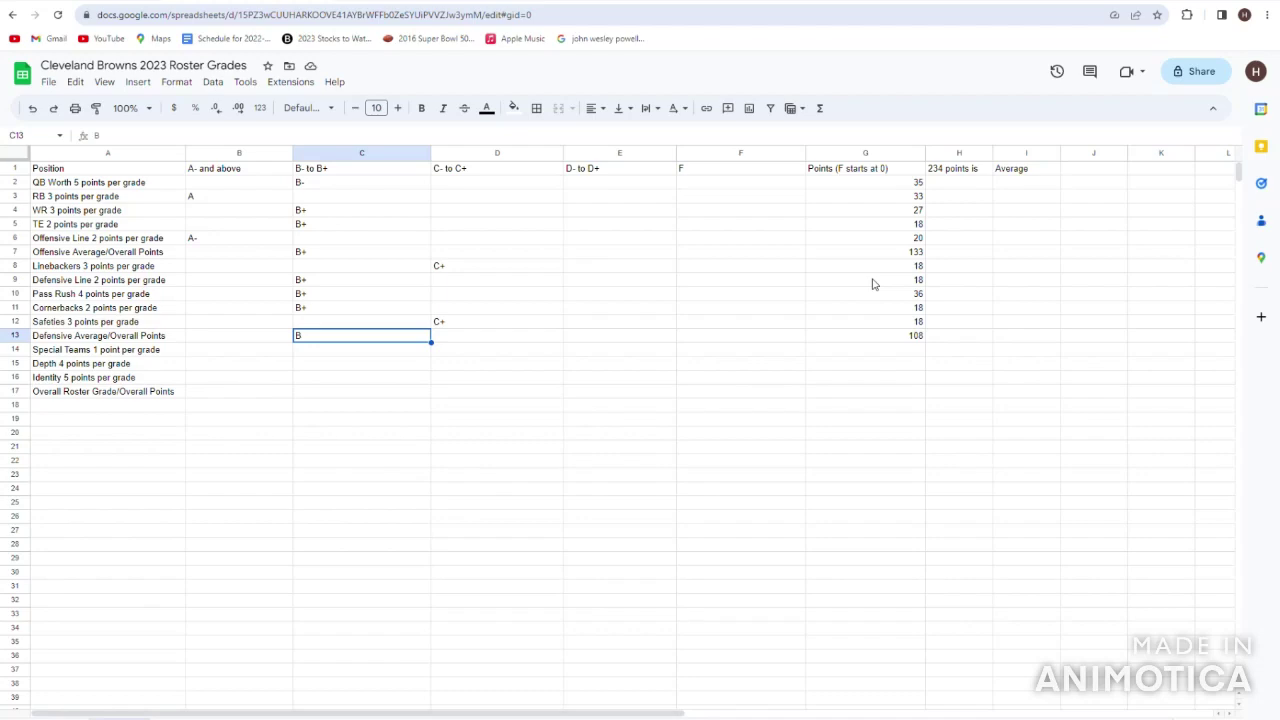
key(Down)
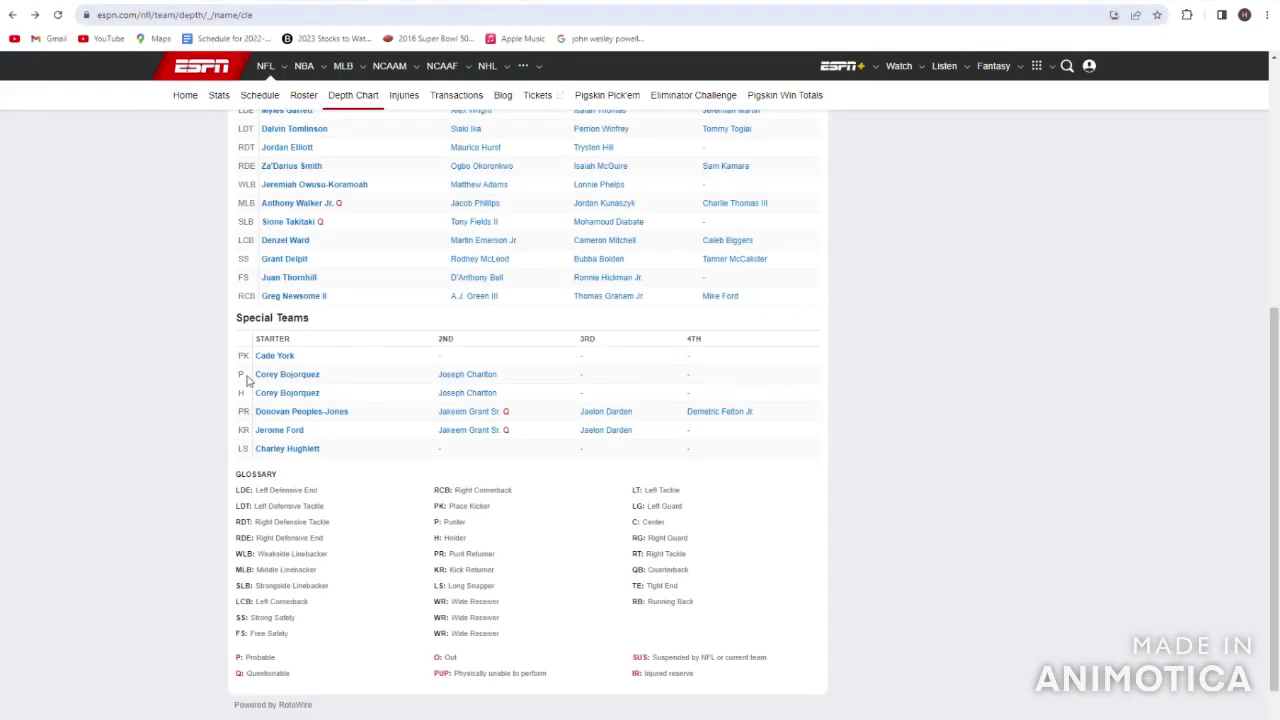
- On the ESPN depth chart, open place kicker Cade York, review his 2022 kicking stats by distance, and return to the chart
click(266, 360)
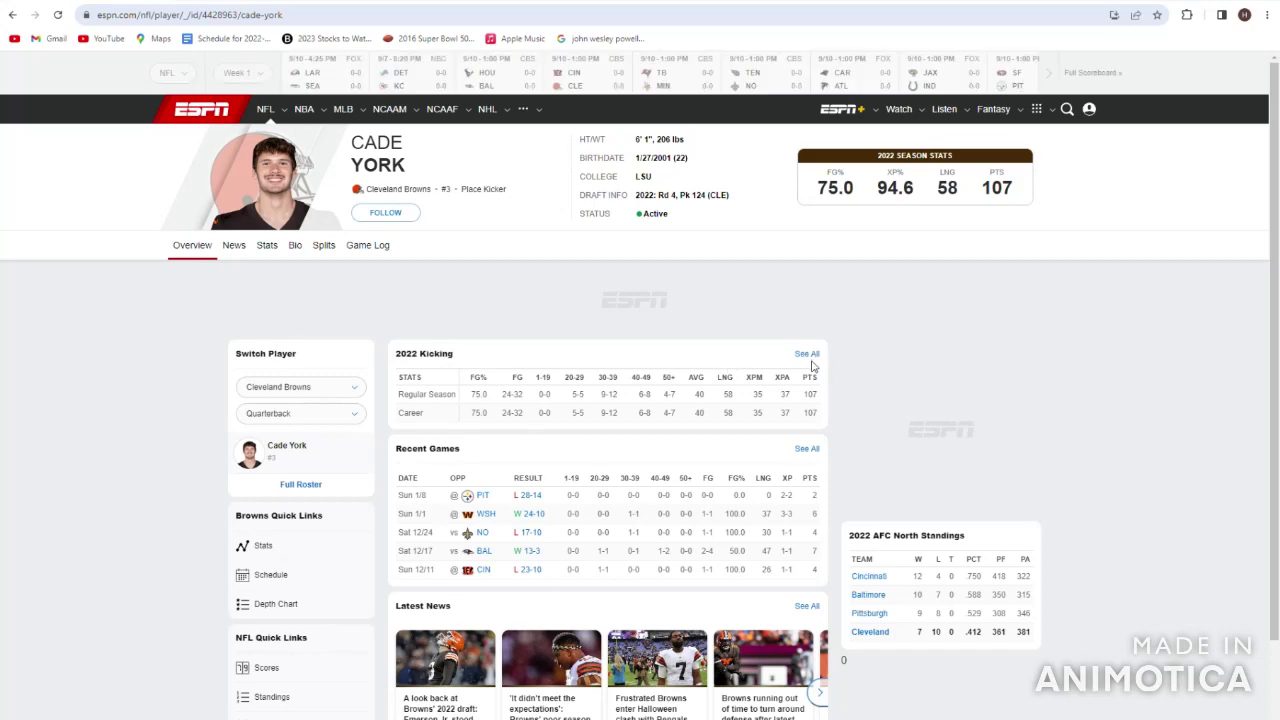
click(810, 452)
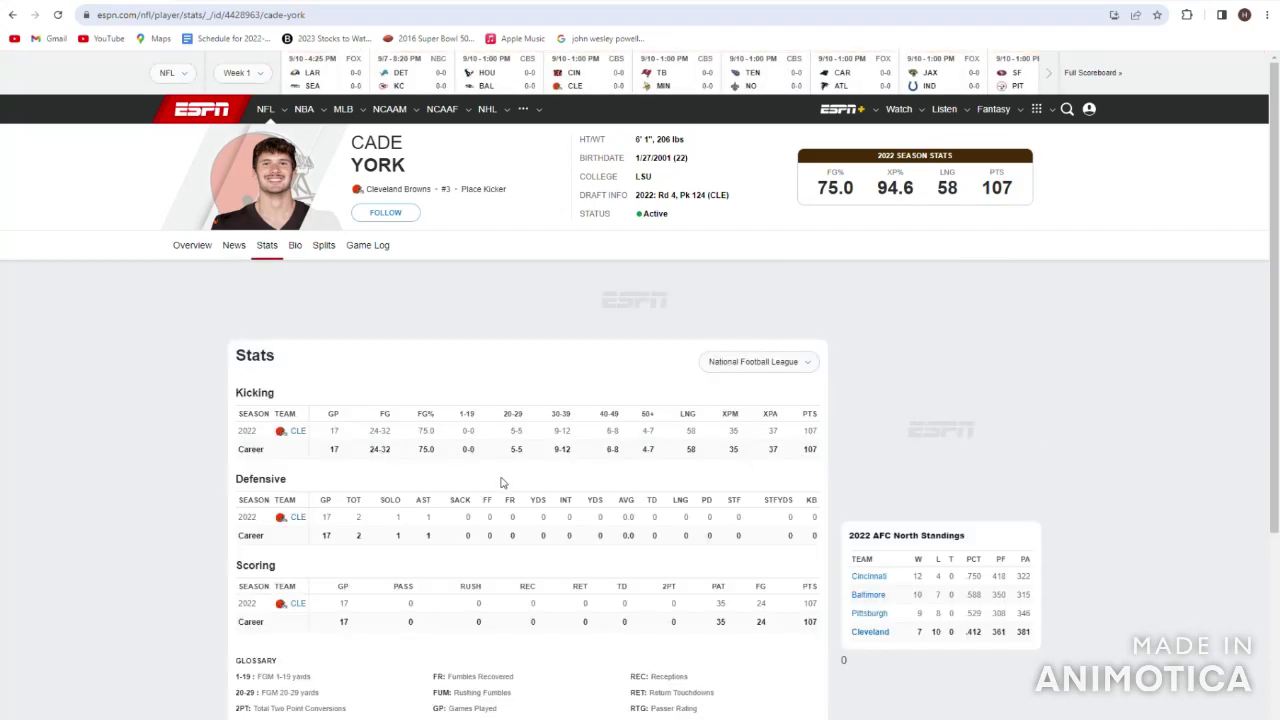
drag(388, 530, 702, 548)
click(718, 548)
drag(546, 528, 663, 531)
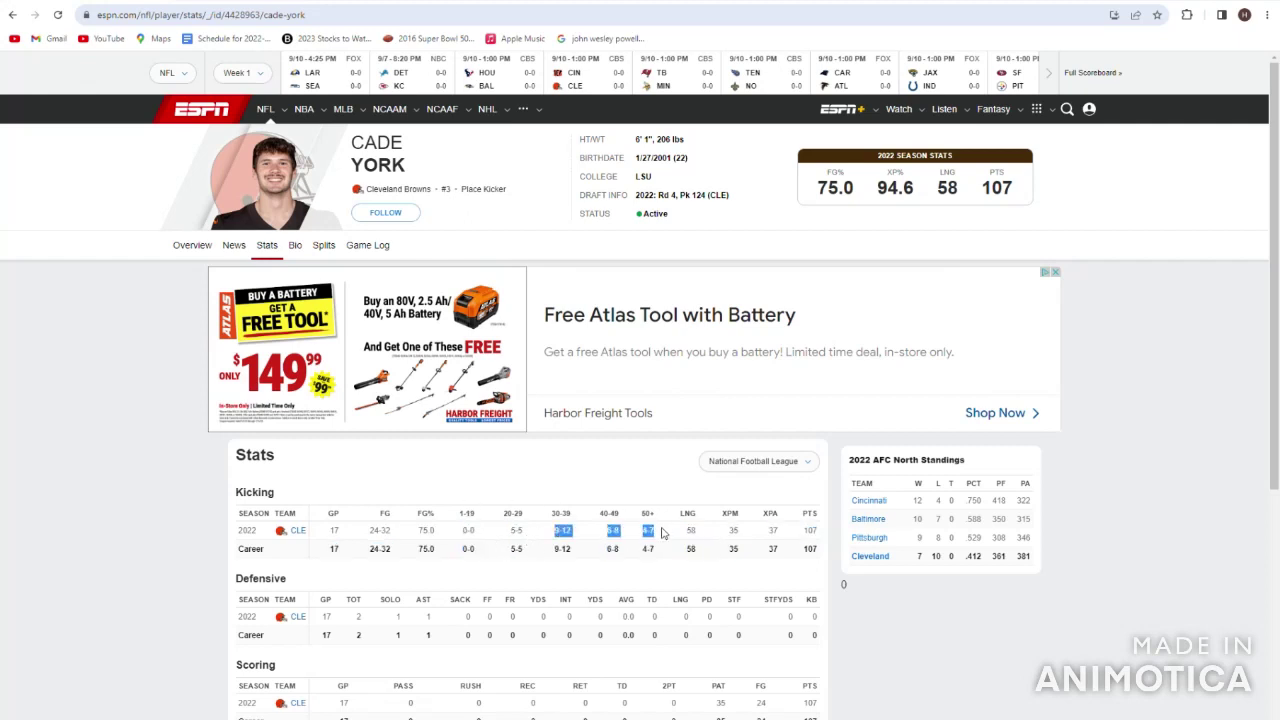
click(666, 531)
drag(491, 531, 676, 533)
click(676, 533)
drag(1018, 227, 872, 200)
click(872, 200)
click(12, 15)
click(12, 15)
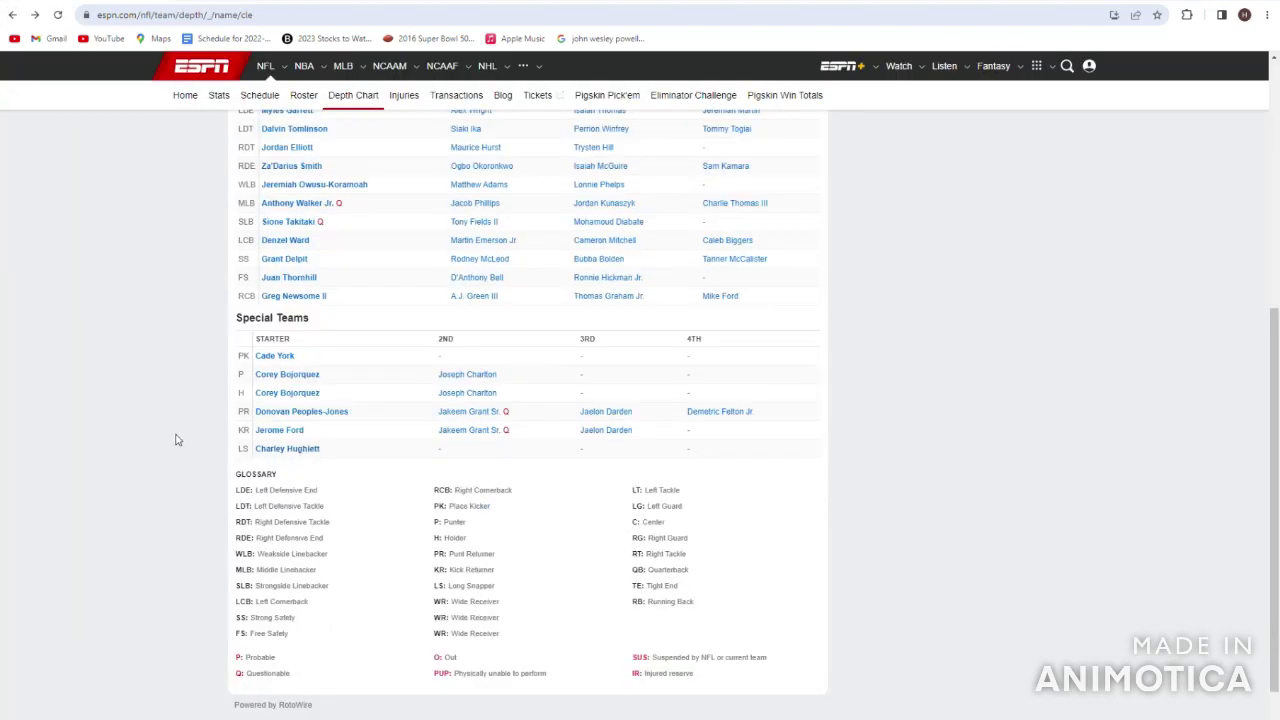
- Check the punt and kick returner rows under Special Teams and open starting kick returner Jerome Ford's player page
drag(362, 414, 532, 446)
click(375, 415)
click(533, 446)
click(280, 430)
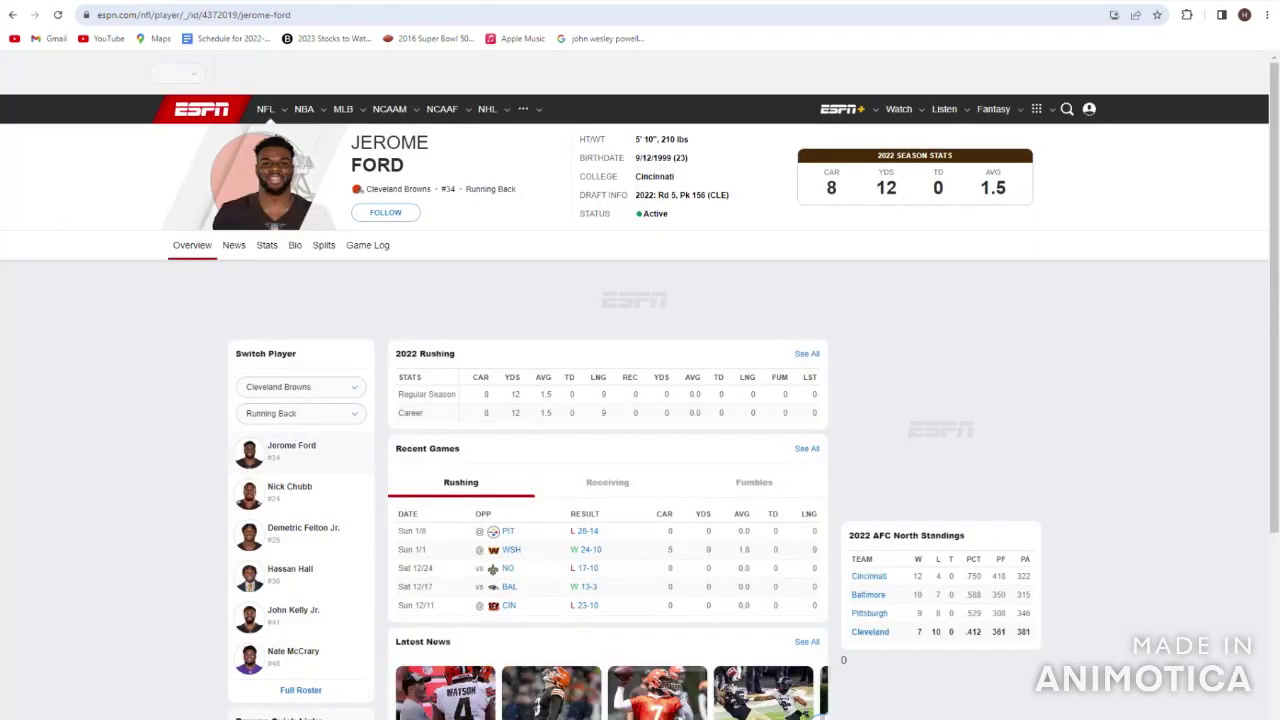
- Return to the ESPN depth chart, open long snapper Charley Hughlett's player page, review it, and go back
click(12, 15)
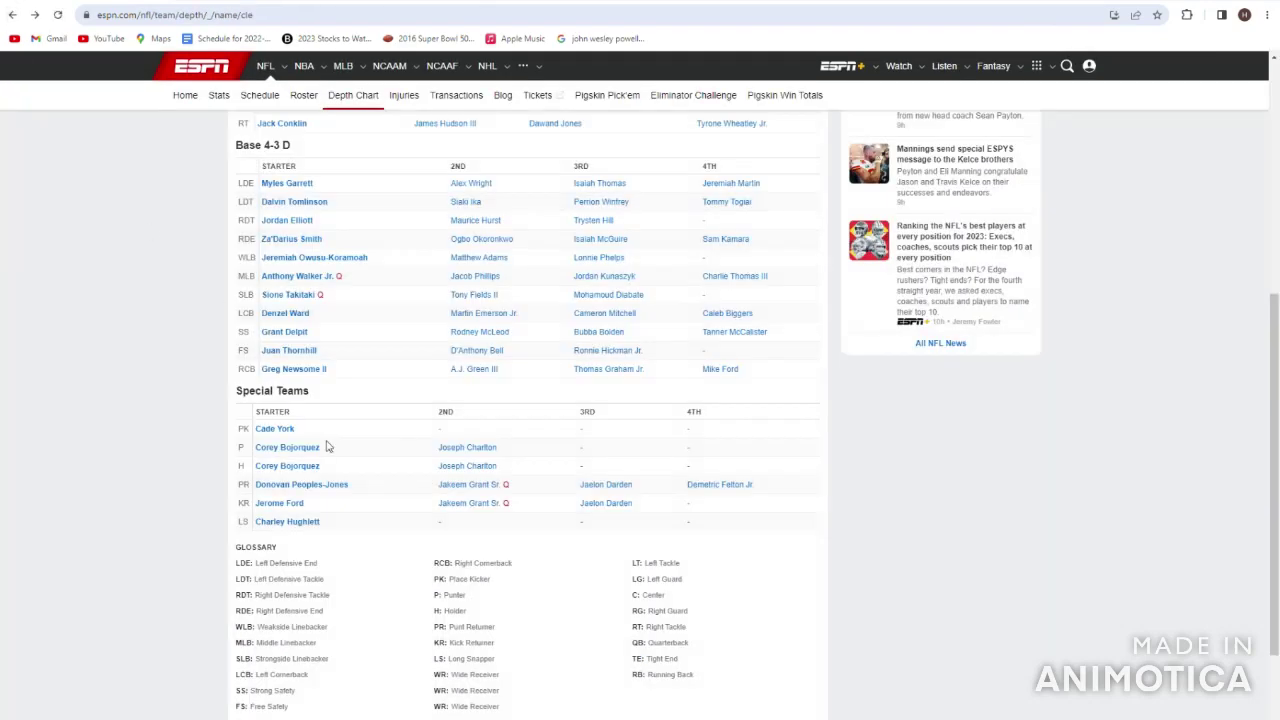
click(312, 523)
triple_click(721, 213)
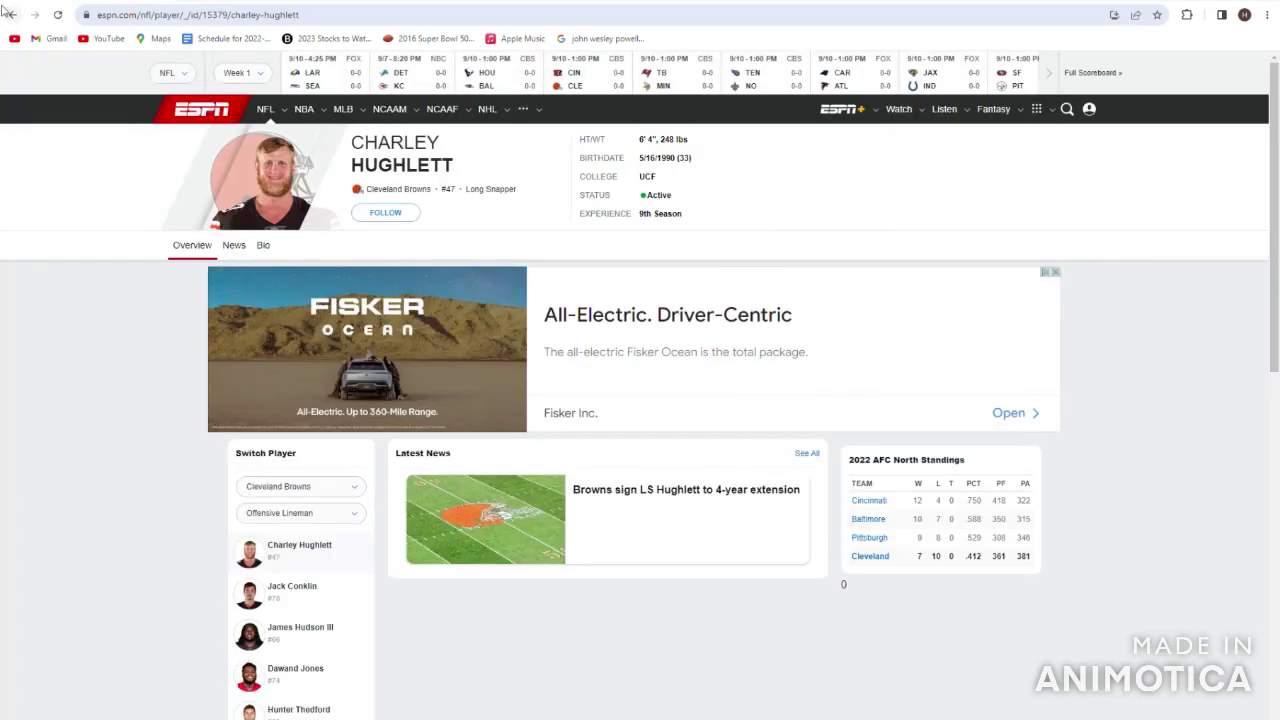
click(5, 9)
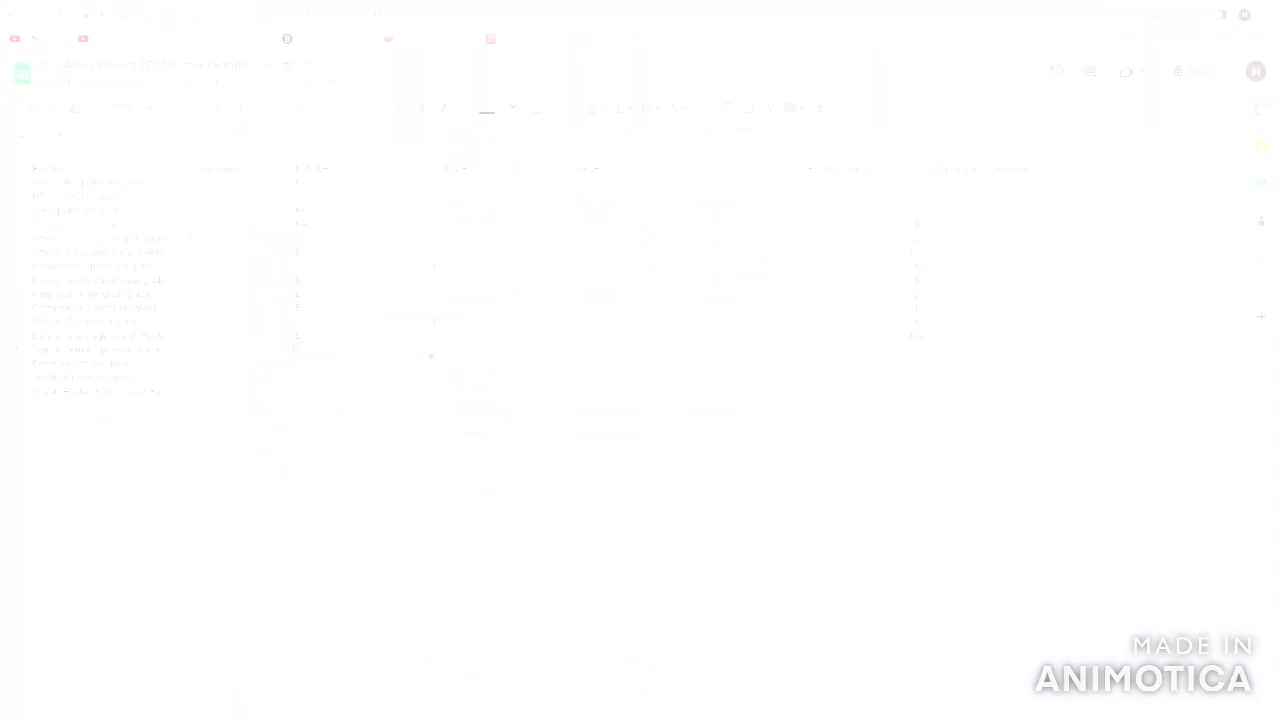
- In the Google Sheets scorecard, grade Special Teams as C+ in the C- to C+ column
key(Right)
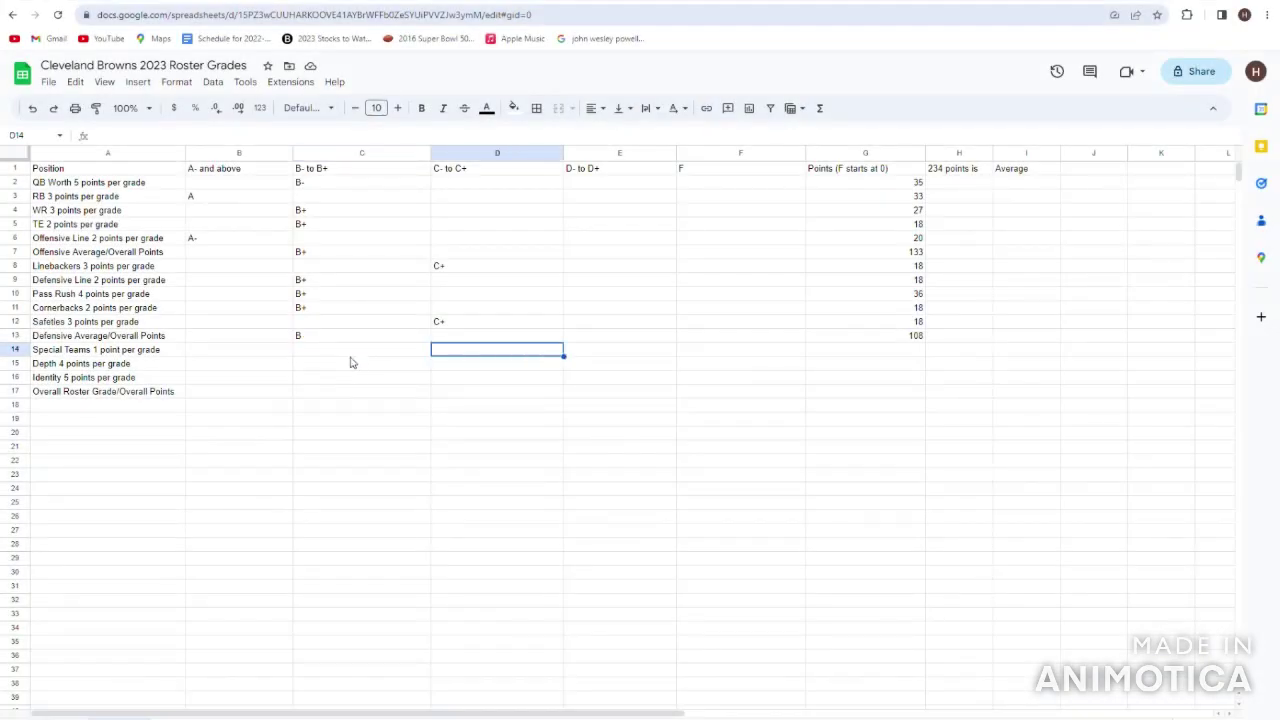
text(C+)
key(Left)
key(Left)
key(Left)
- Enter 6 in the Points column for Special Teams
key(Right)
key(Right)
key(Right)
key(Right)
key(Right)
key(Right)
key(Left)
key(Left)
key(Right)
key(Right)
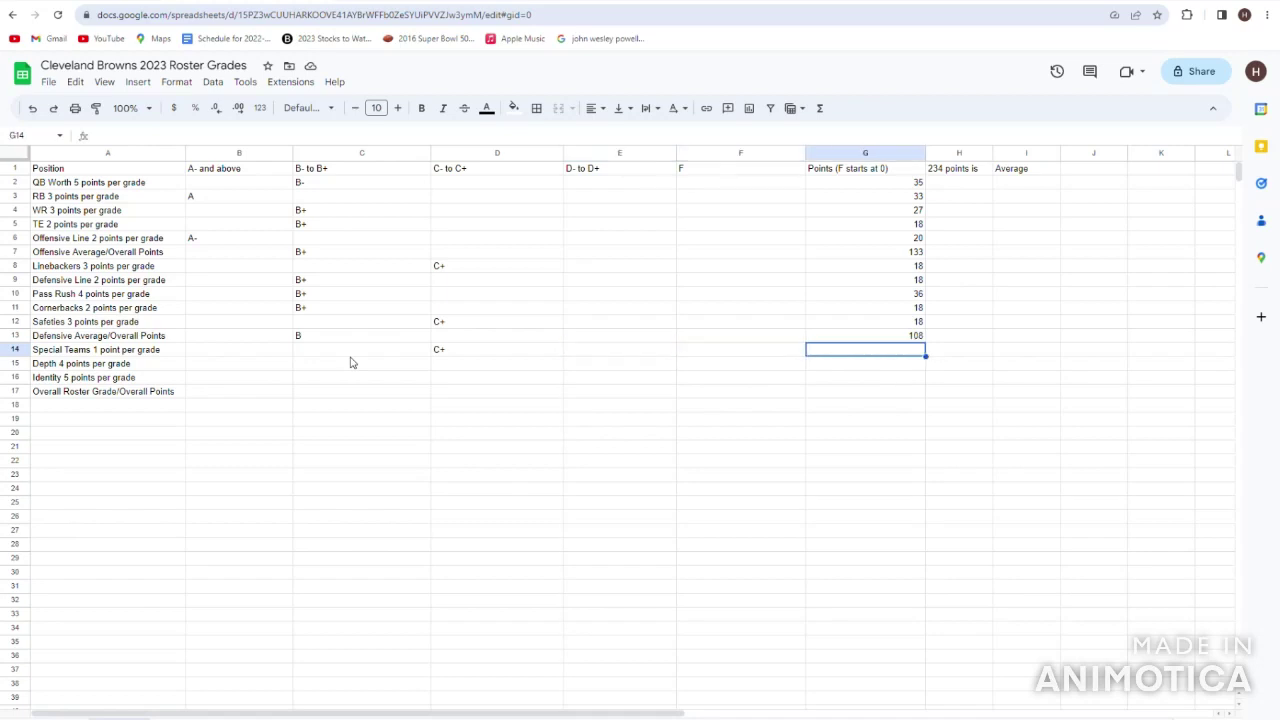
key(Left)
key(Left)
key(Left)
key(Home)
key(Down)
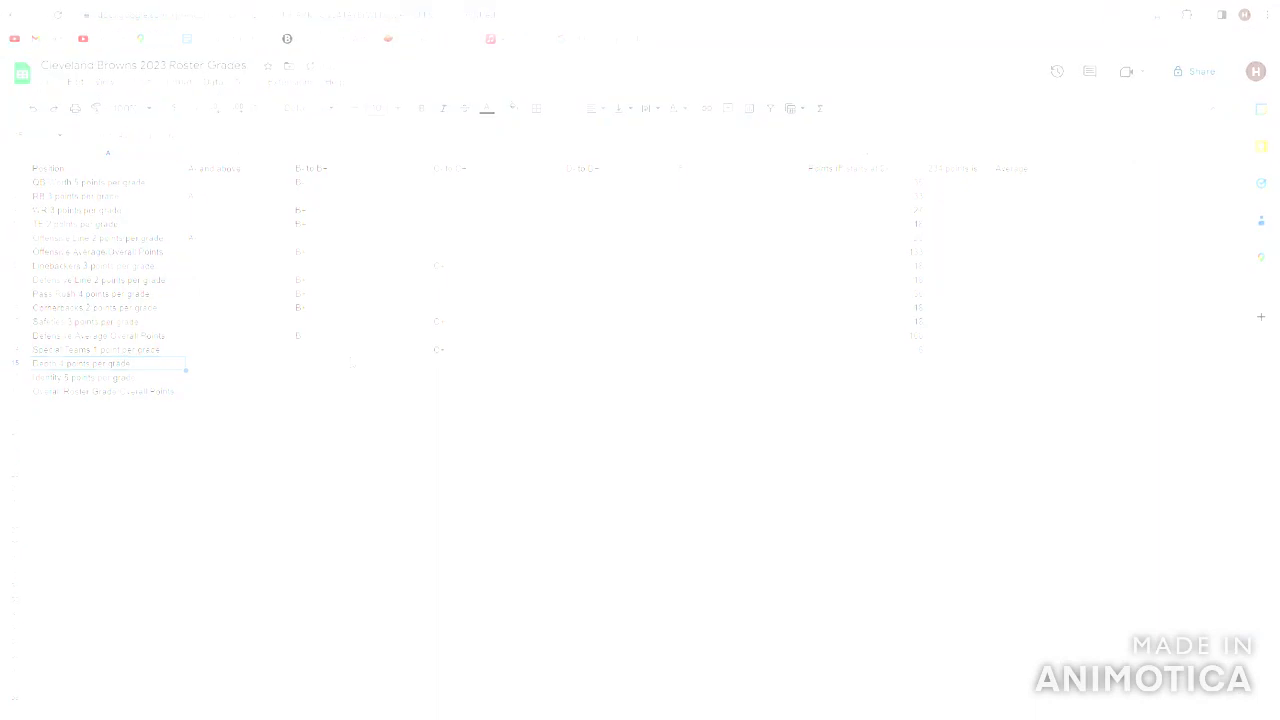
- Go over the offensive grades in the scorecard, from the QB row down to the Offensive Average row
key(Up)
key(Up)
key(Up)
key(Up)
key(Up)
key(Up)
key(Up)
key(Up)
key(Up)
key(Up)
key(Up)
key(Up)
key(Up)
key(Up)
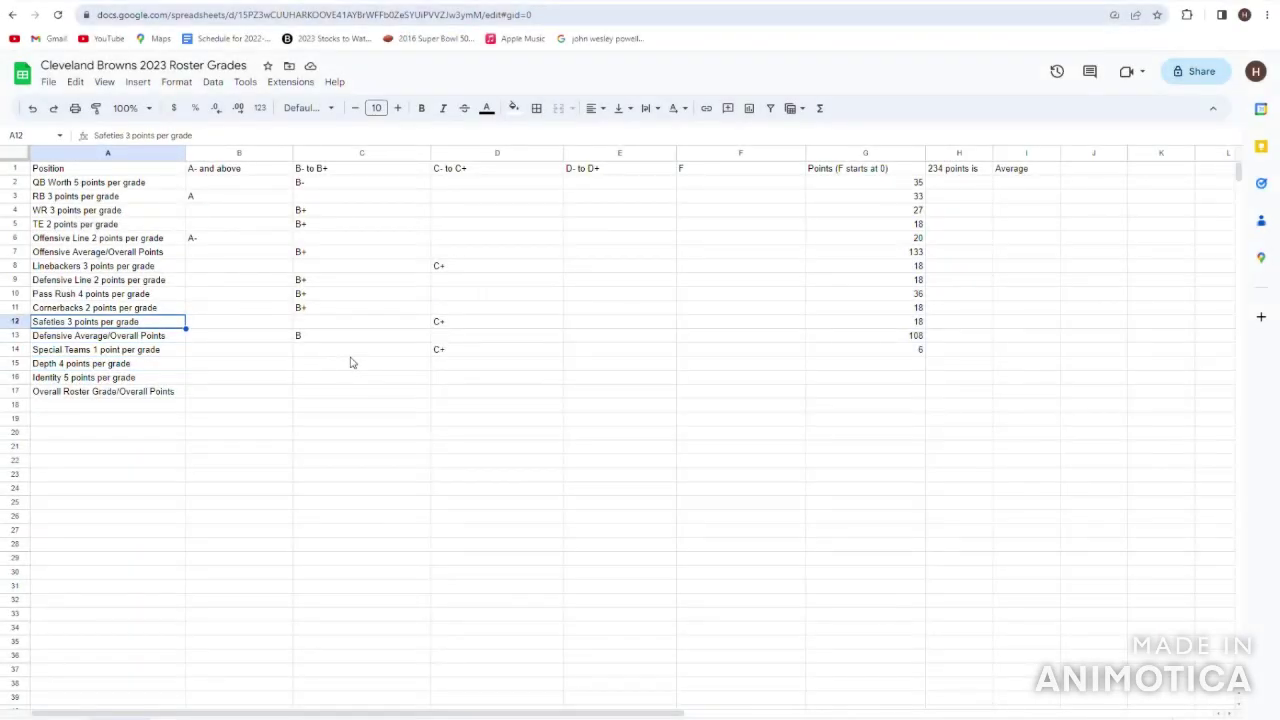
key(Down)
key(Down)
key(Up)
key(Right)
key(Right)
key(Right)
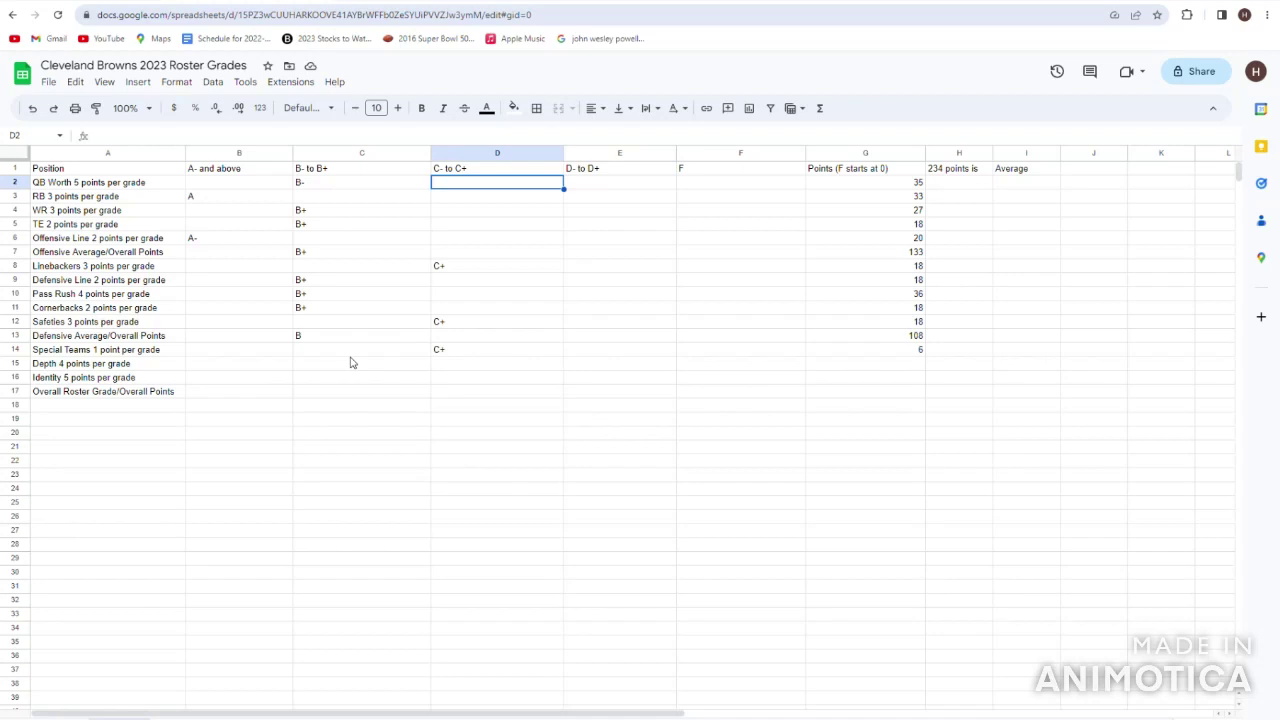
key(Down)
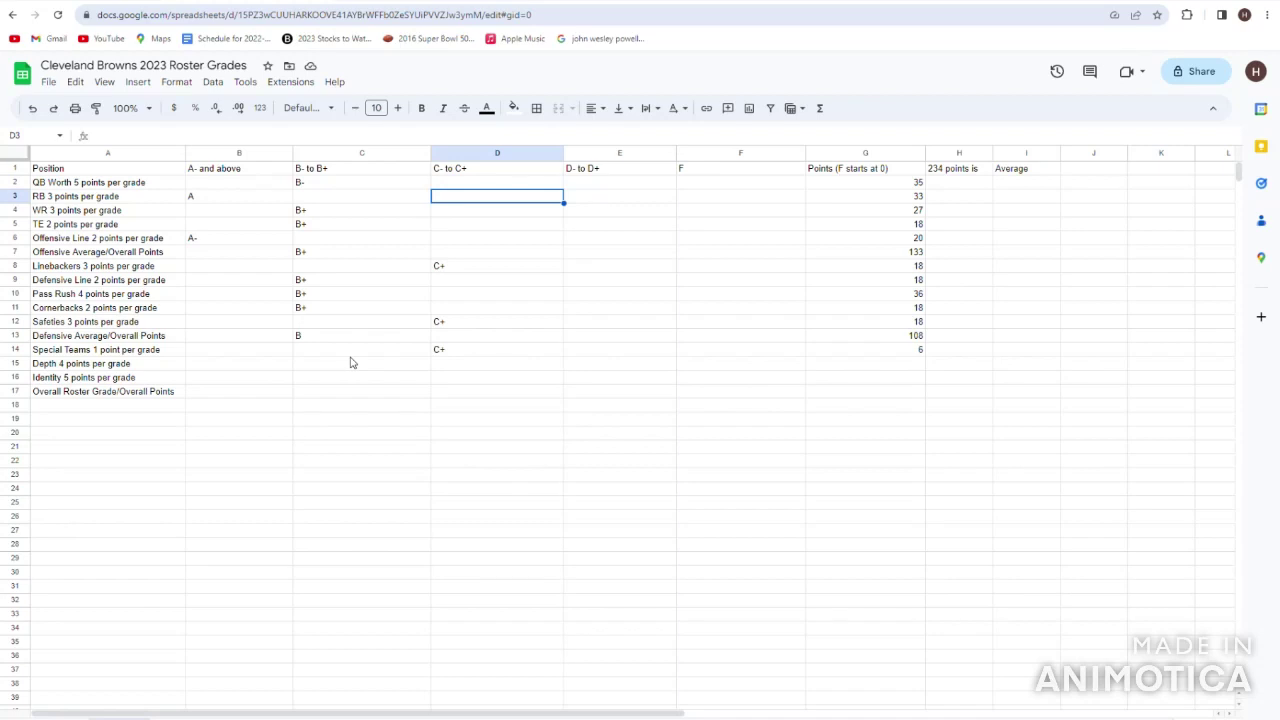
key(Down)
key(Left)
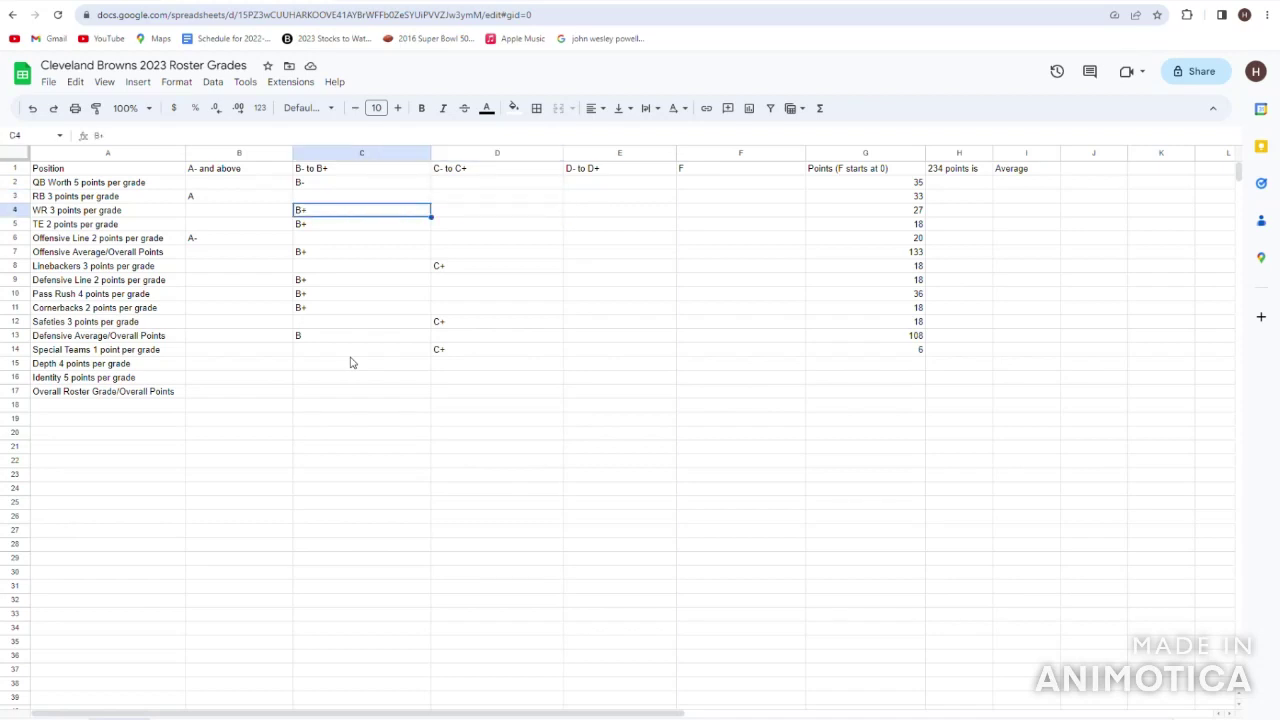
key(Down)
key(Left)
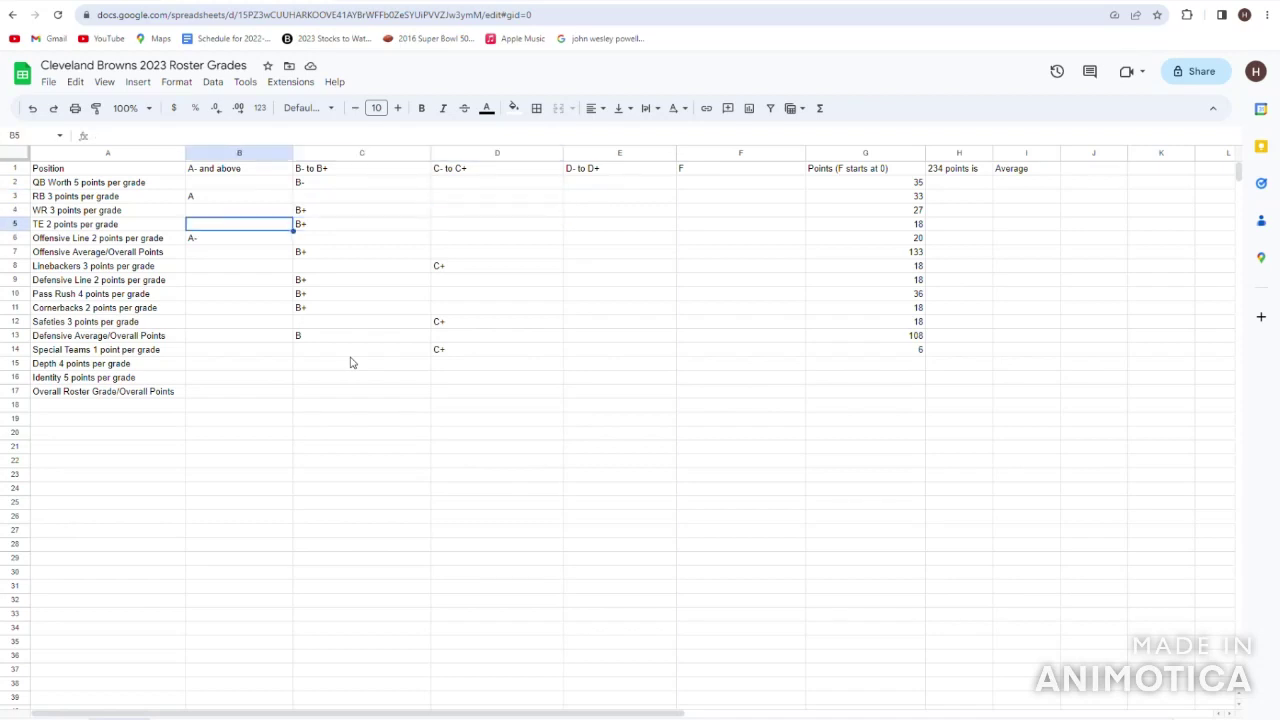
key(Down)
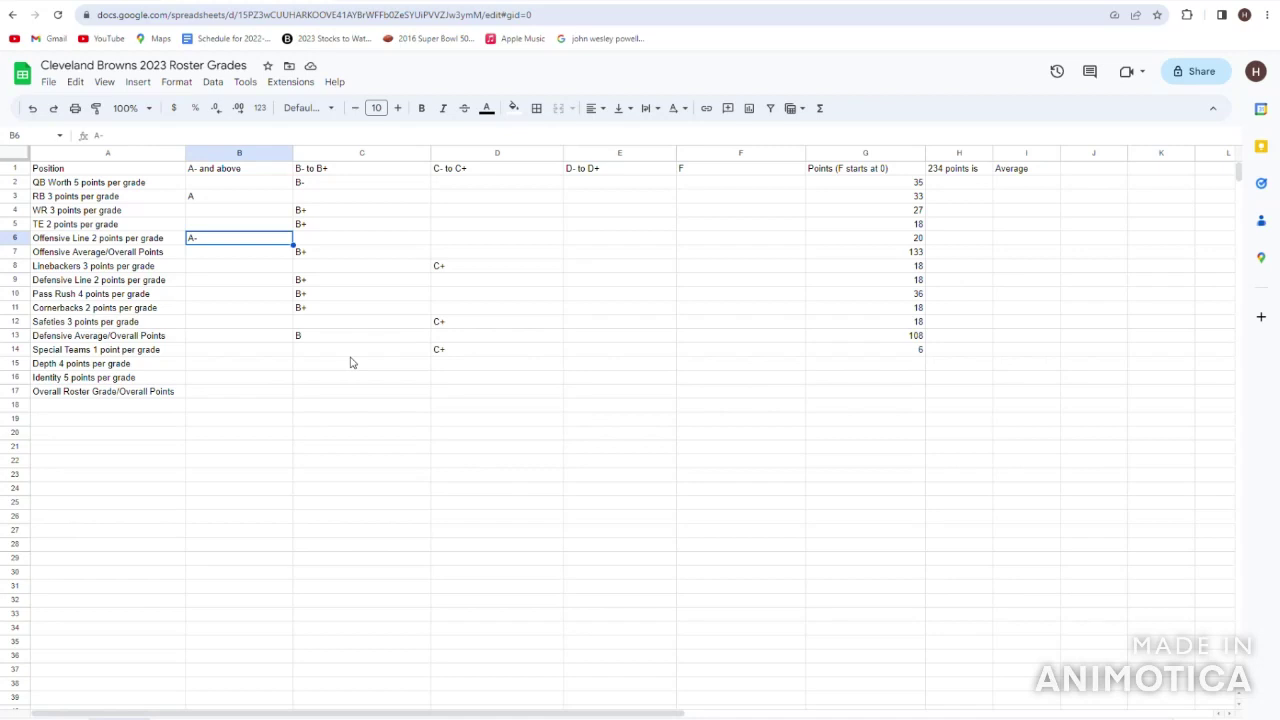
key(Right)
key(Right)
key(Left)
key(Right)
key(Down)
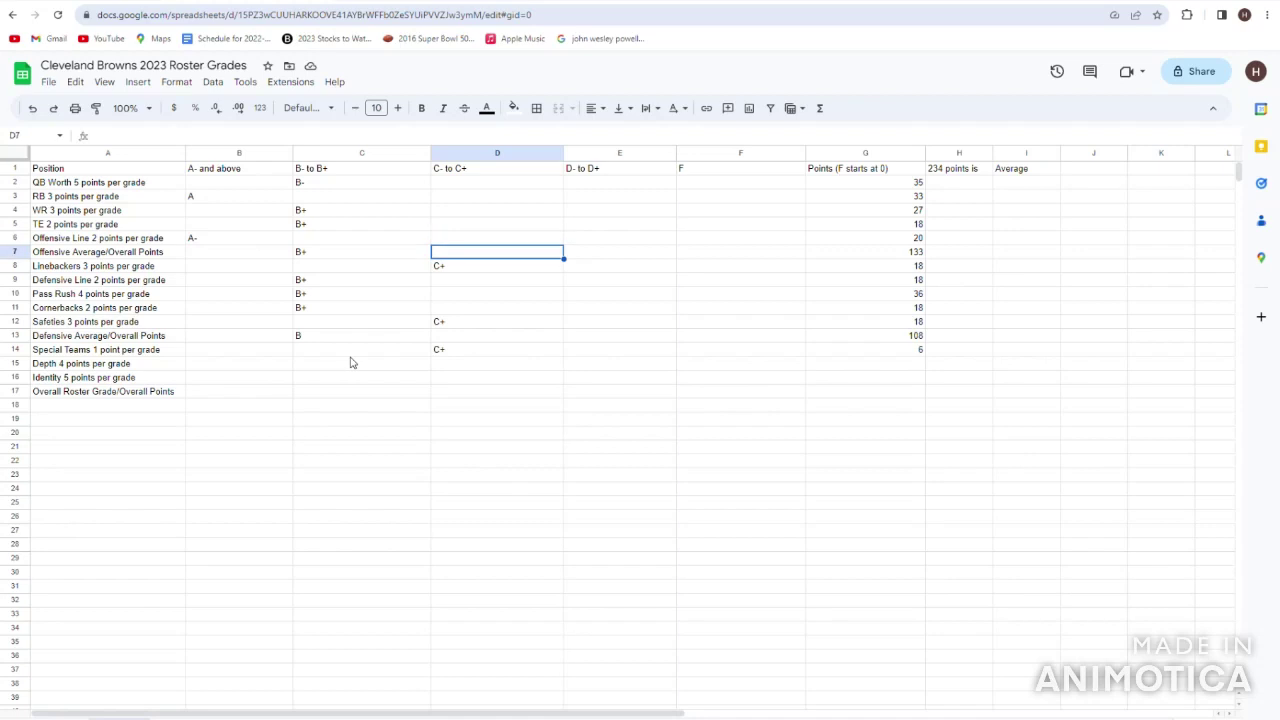
- Recheck the RB, WR, TE and Offensive Line grades in the scorecard, ending at the Offensive Average row
key(Up)
key(Up)
key(Up)
key(Up)
key(Up)
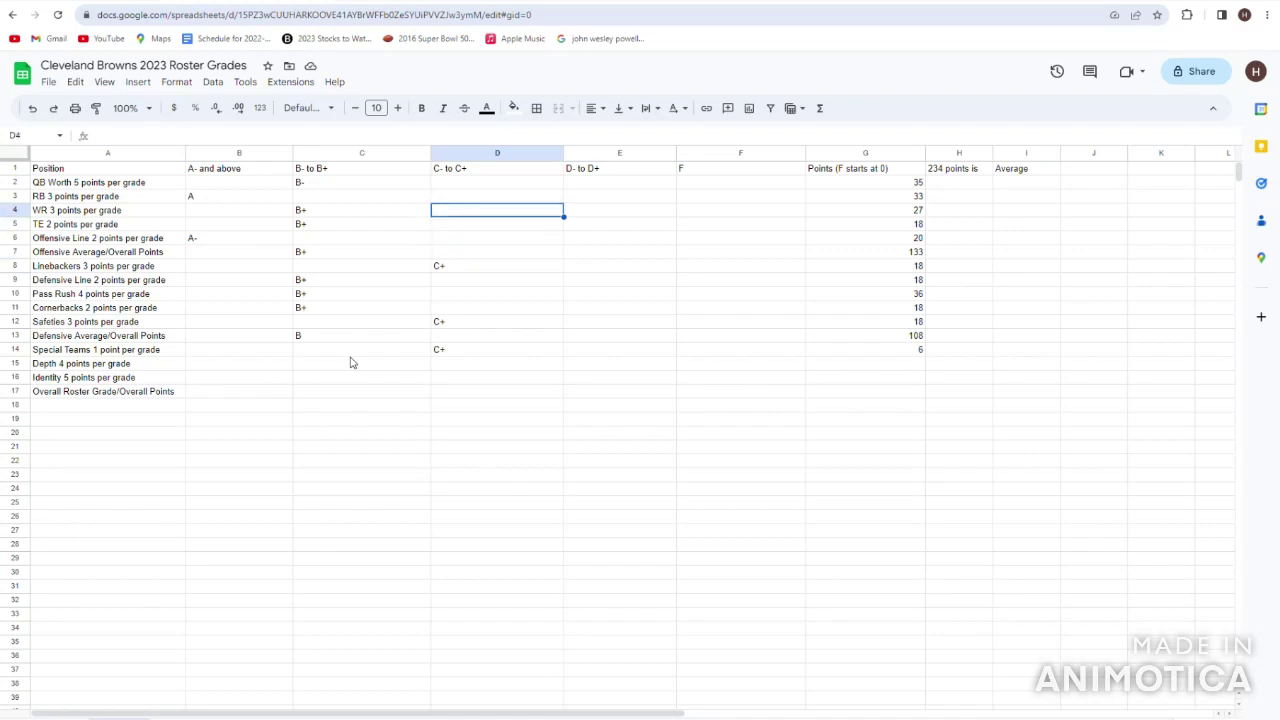
key(Down)
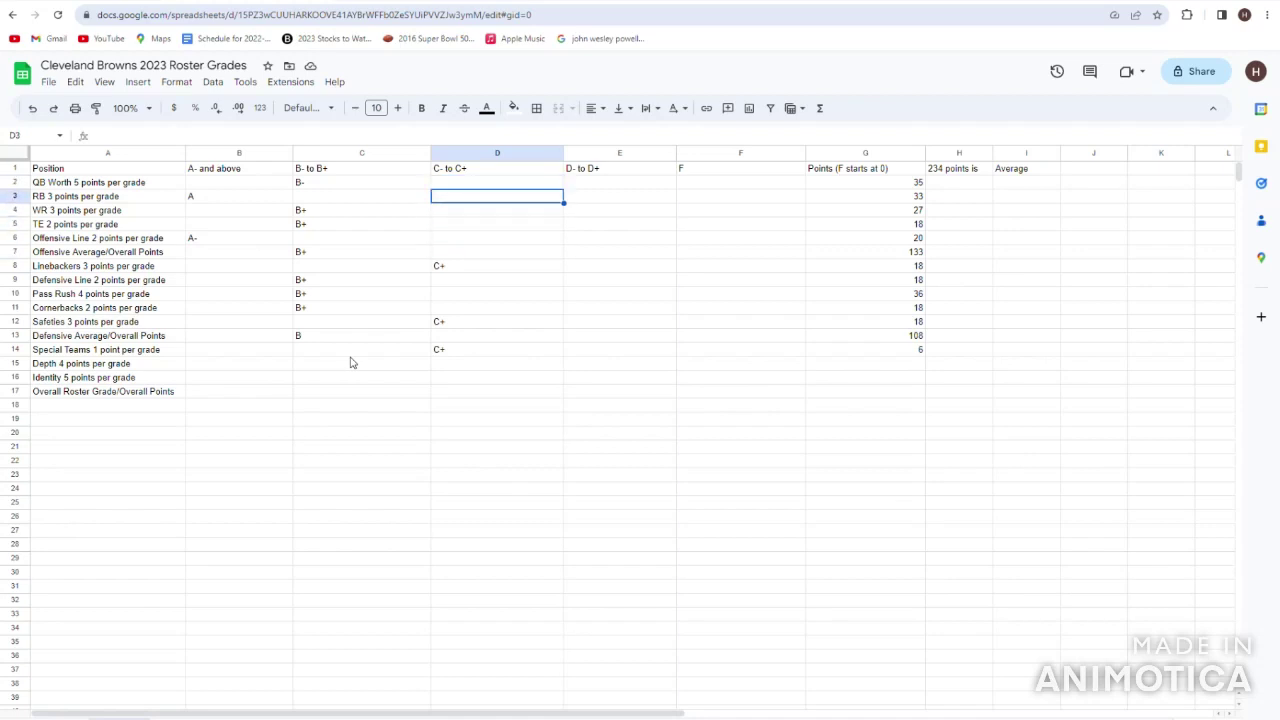
key(Down)
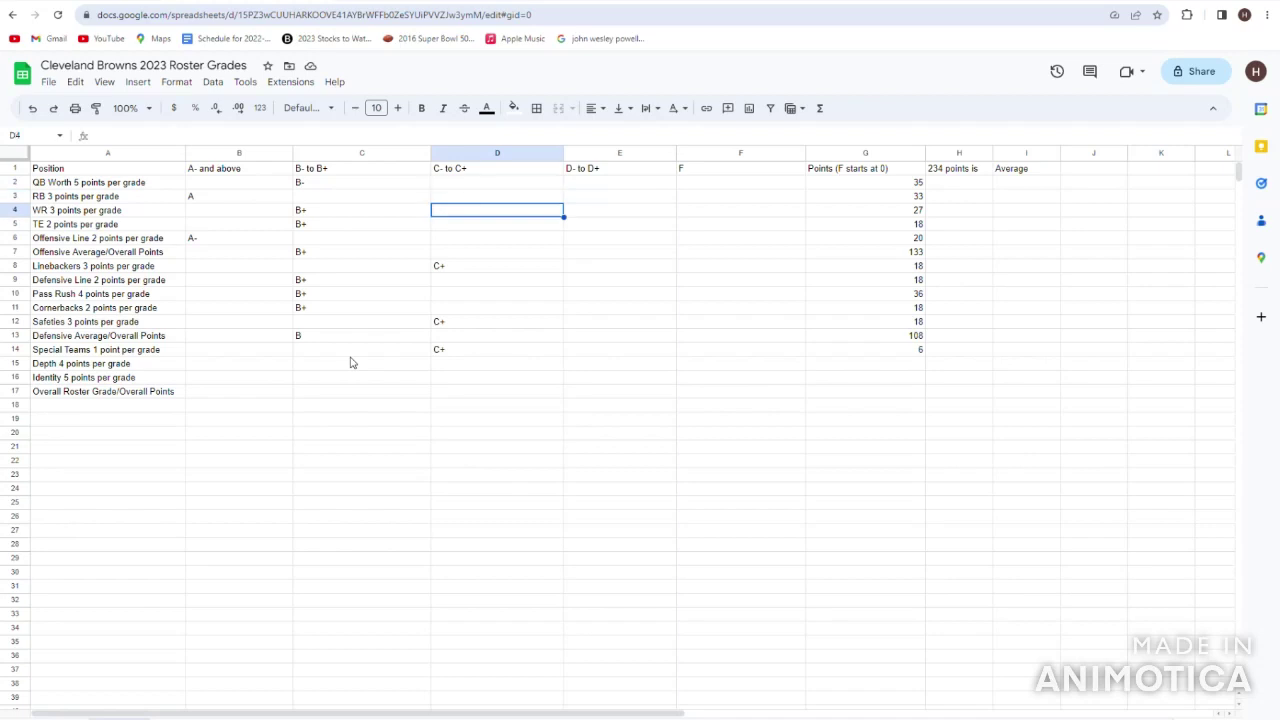
key(Left)
key(Down)
key(Left)
key(Down)
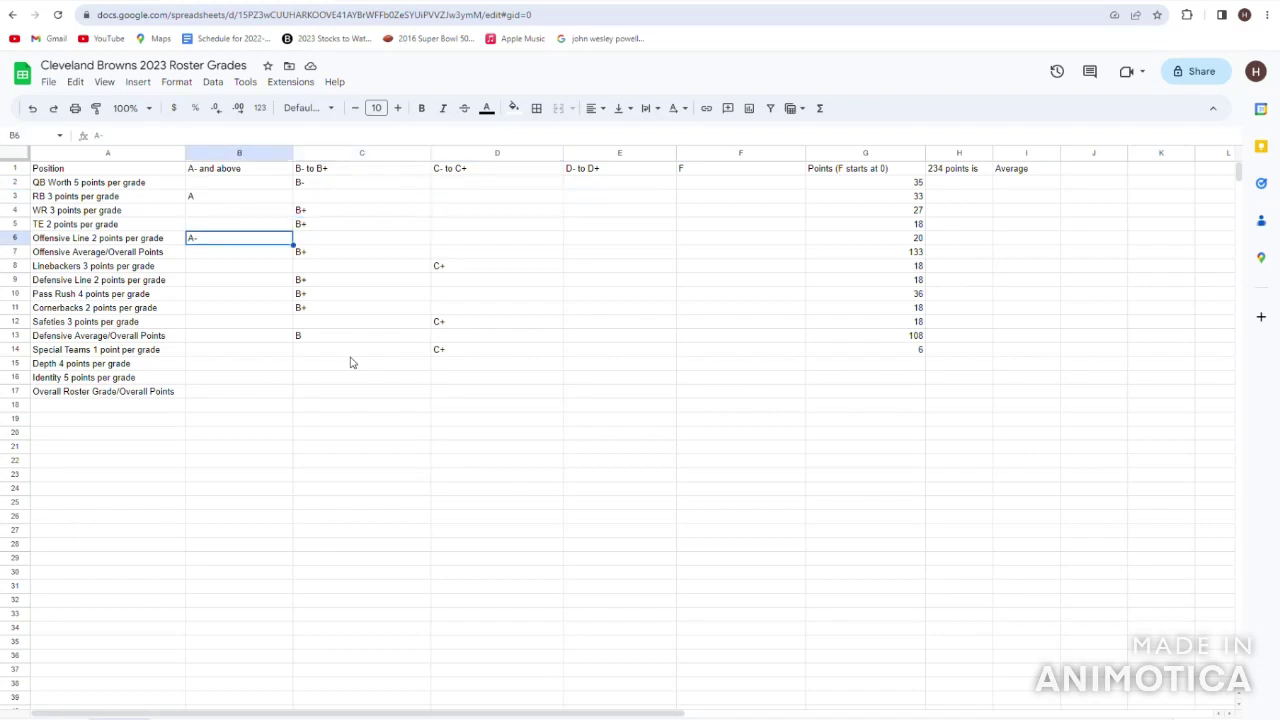
key(Right)
key(Right)
key(Left)
key(Down)
key(Right)
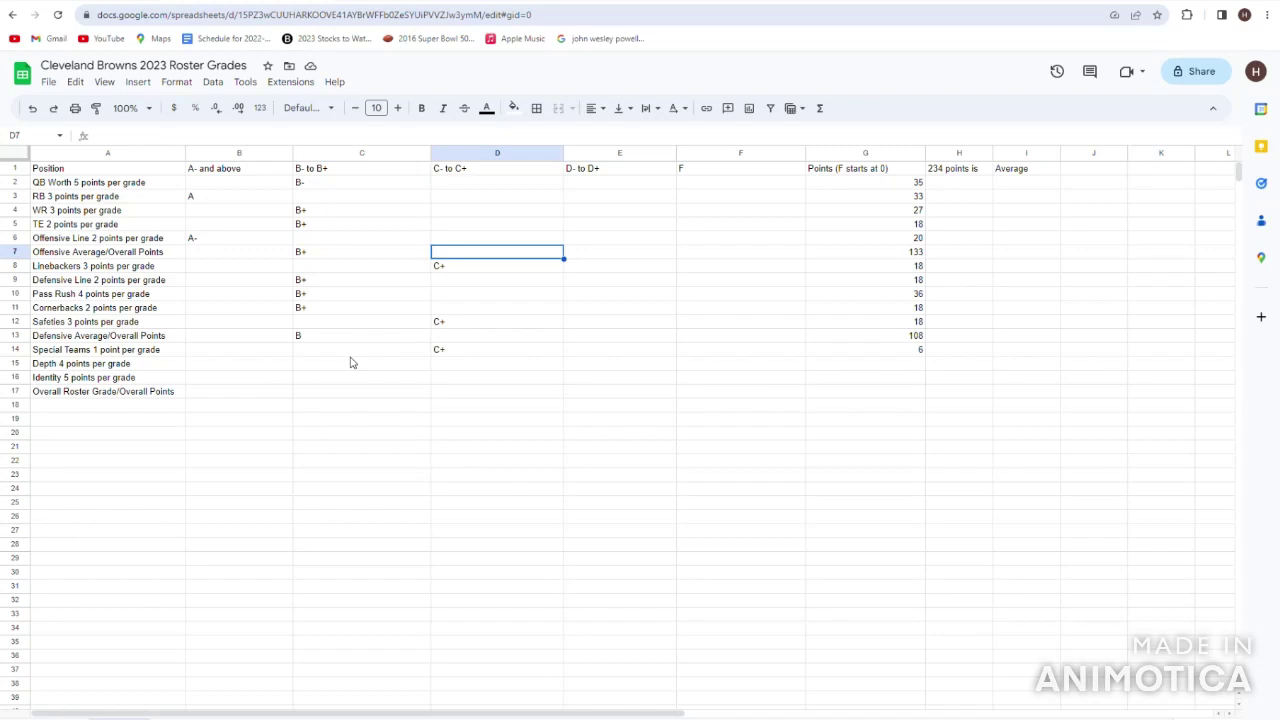
- Go over the defensive grades one position at a time, from Linebackers through Safeties to Defensive Average
key(Down)
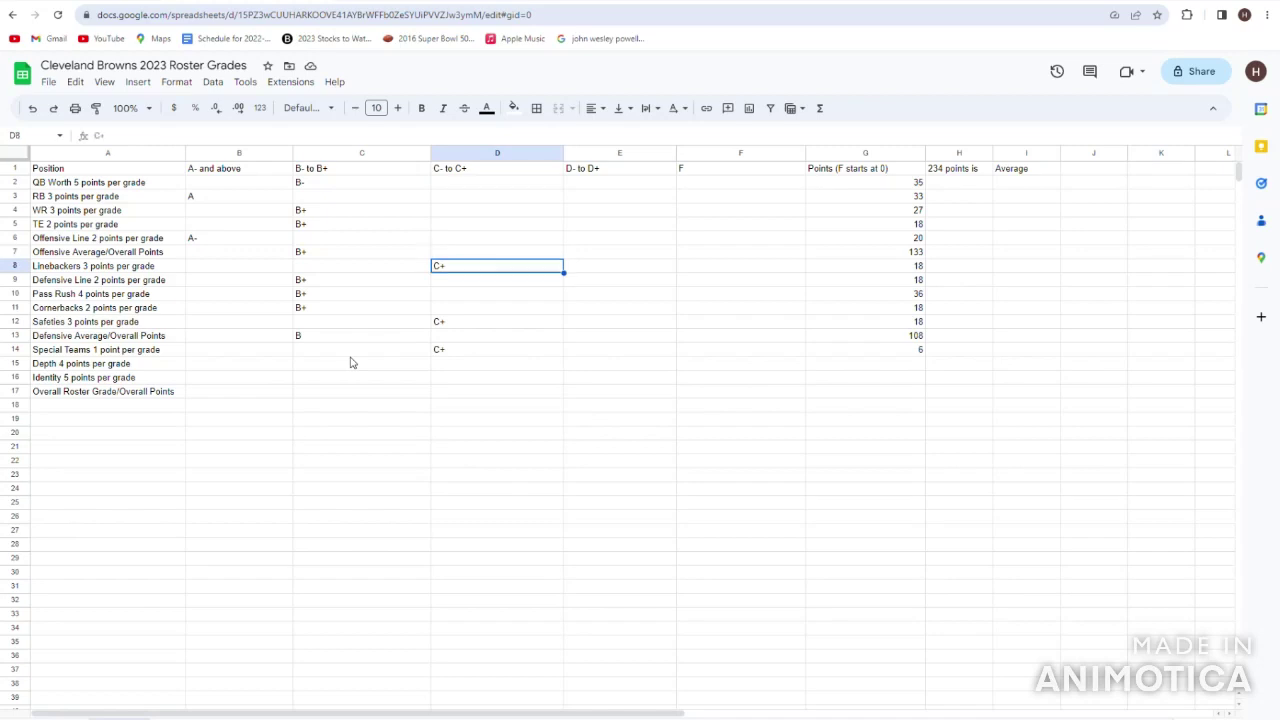
key(Left)
key(Right)
key(Left)
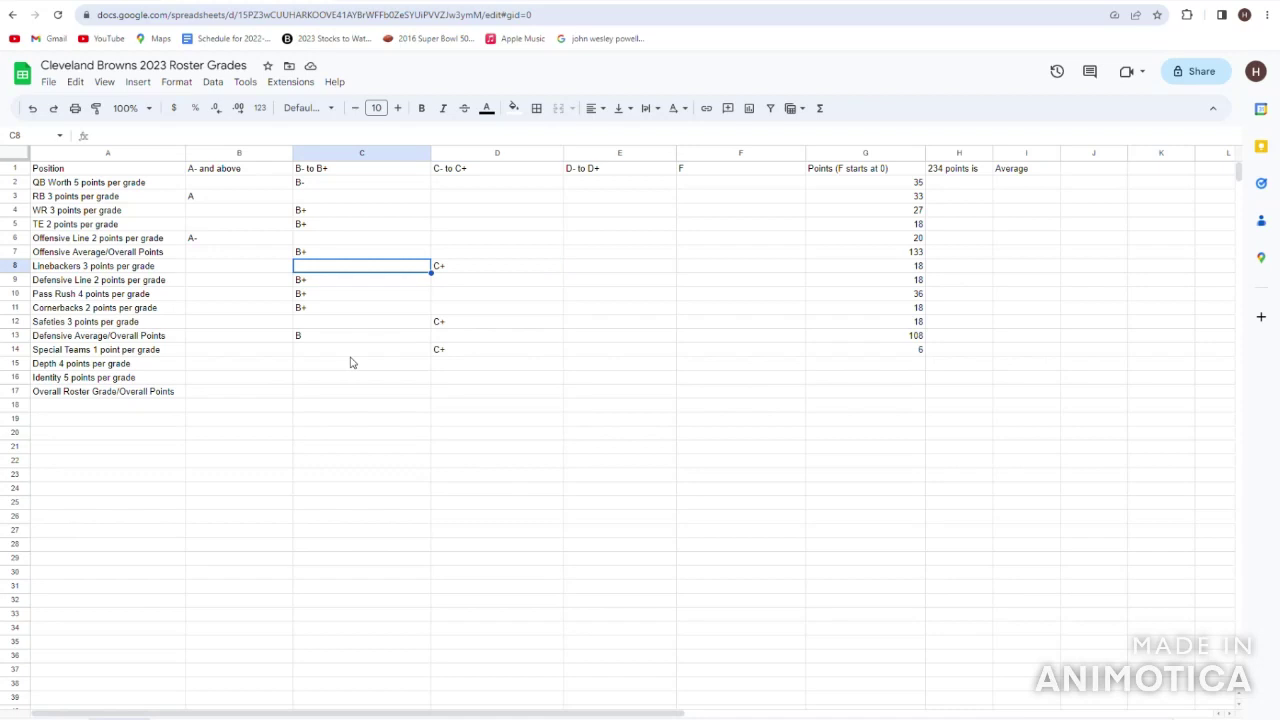
key(Down)
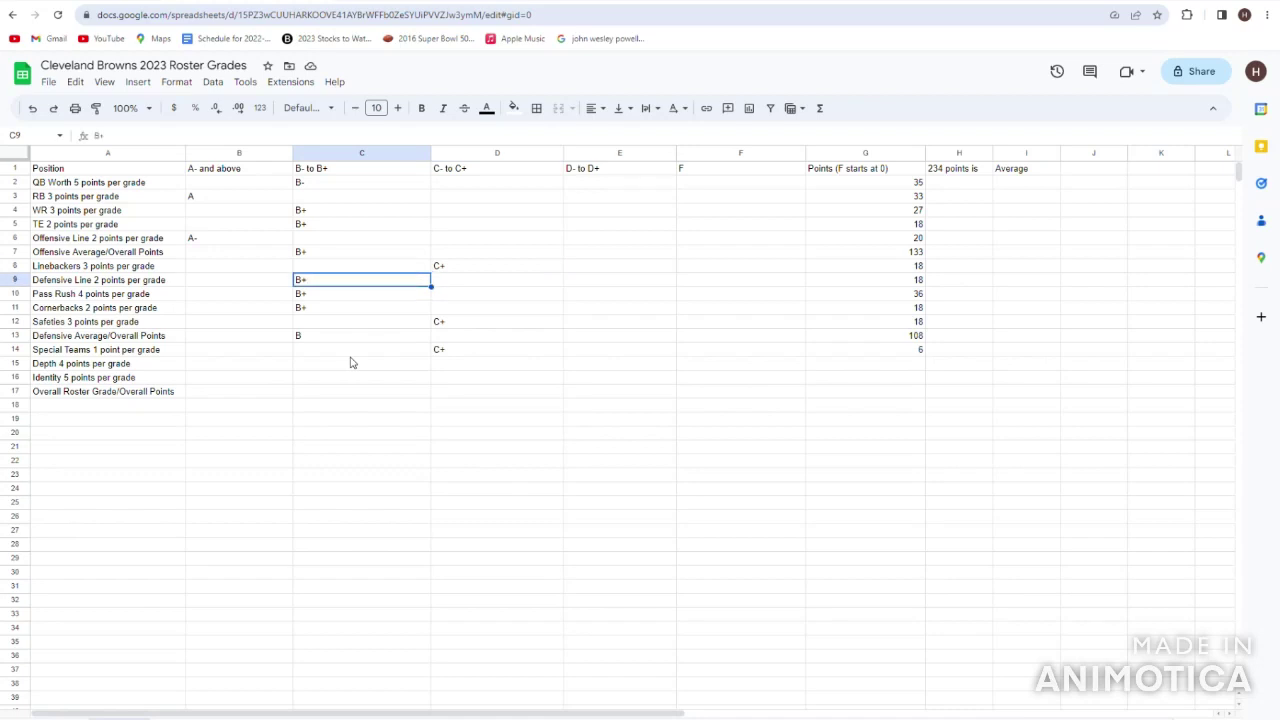
key(Down)
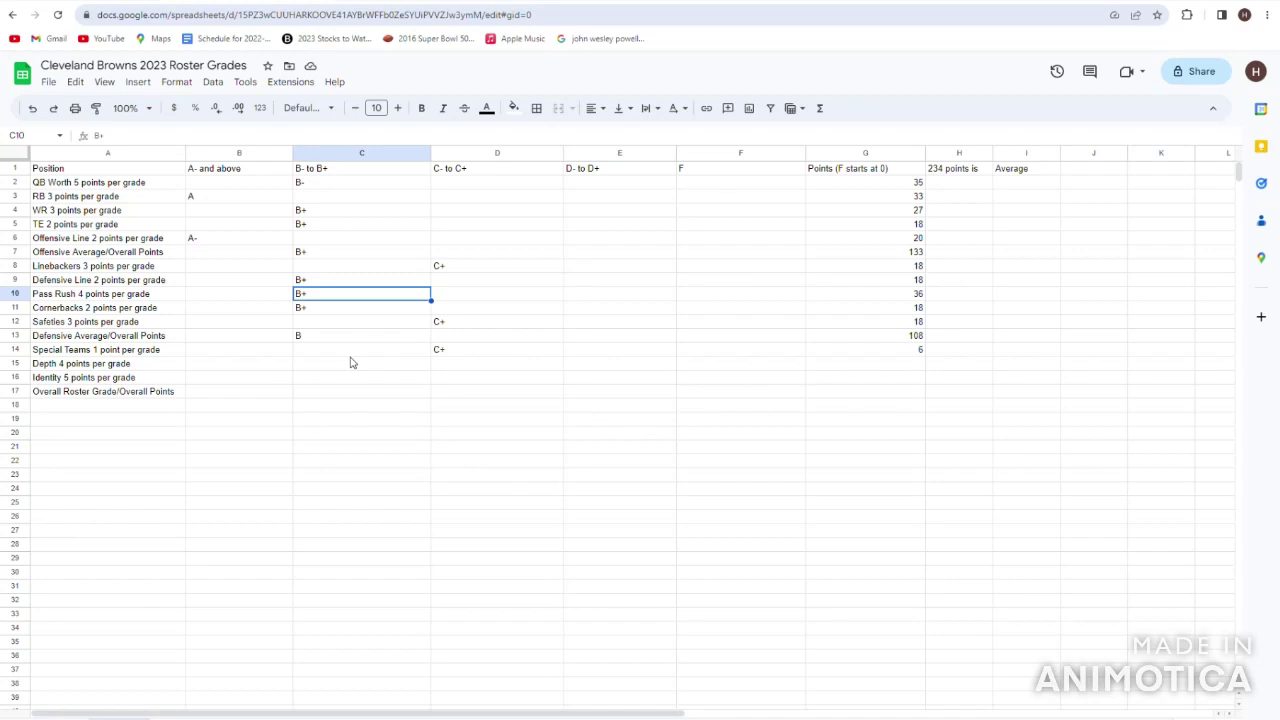
key(Down)
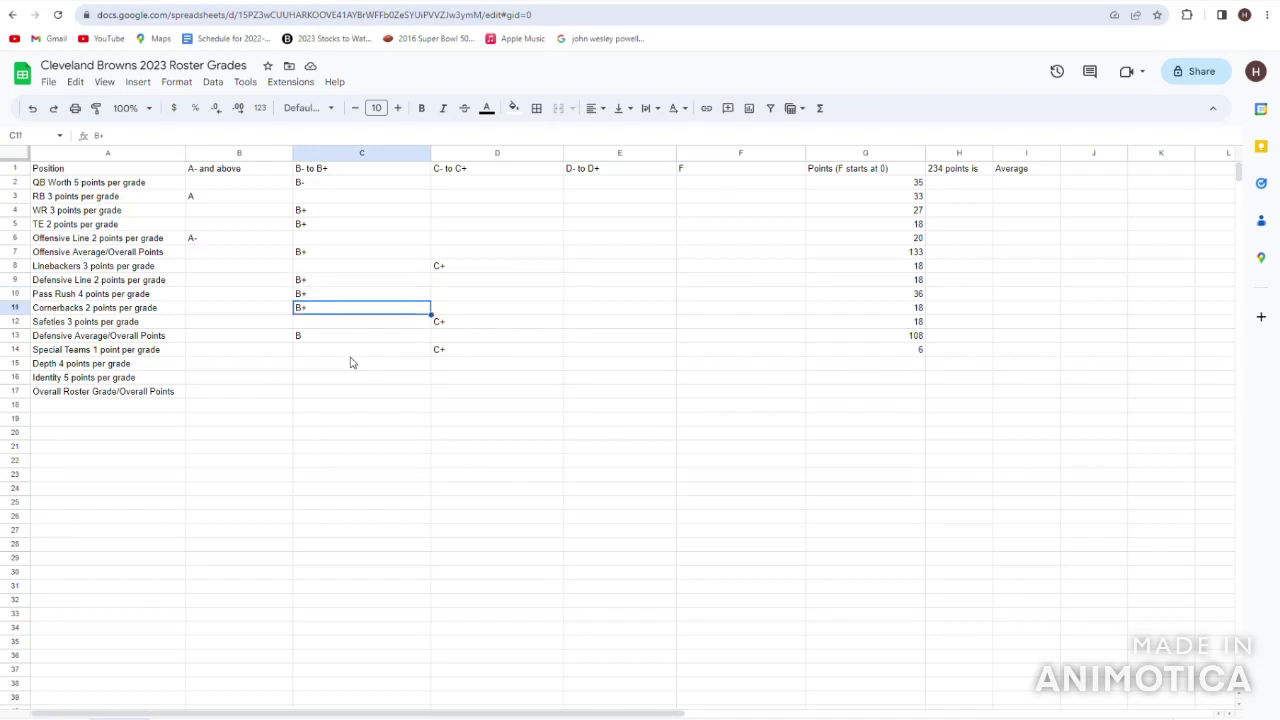
key(Down)
key(Right)
key(Right)
key(Left)
key(Down)
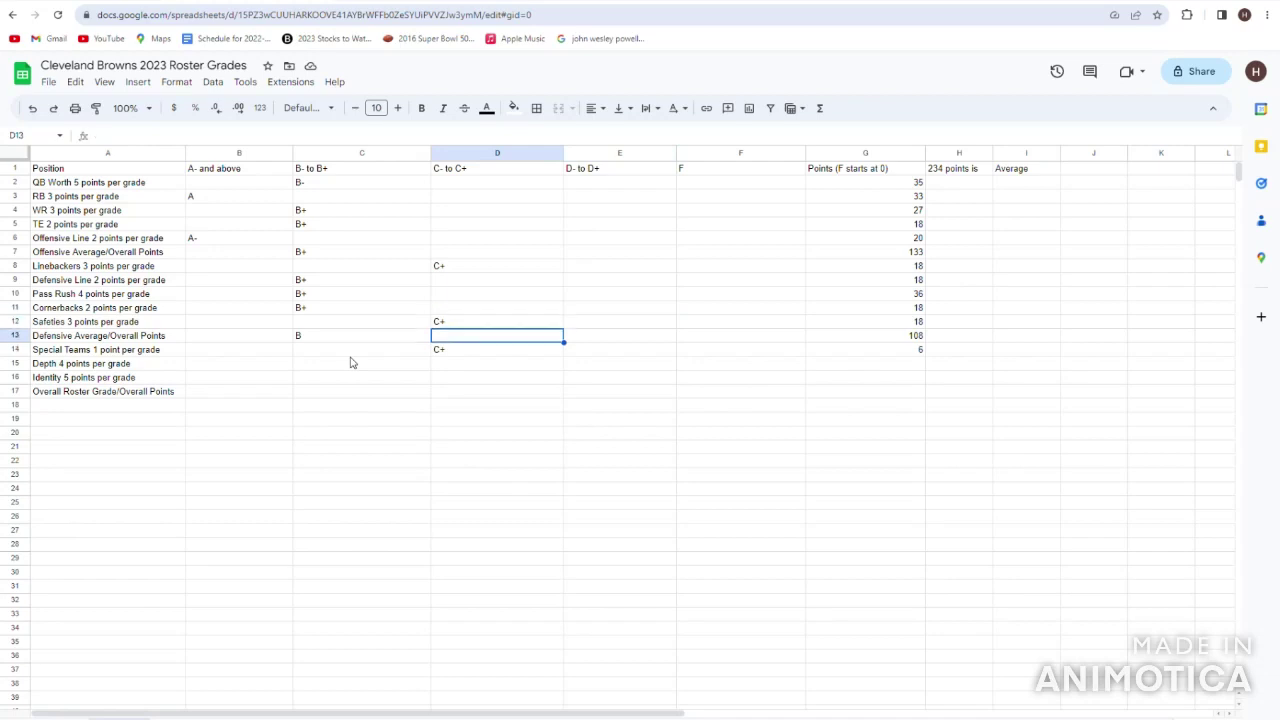
- Grade Depth as C+ in the C- to C+ column
key(Down)
key(Down)
key(Left)
key(Right)
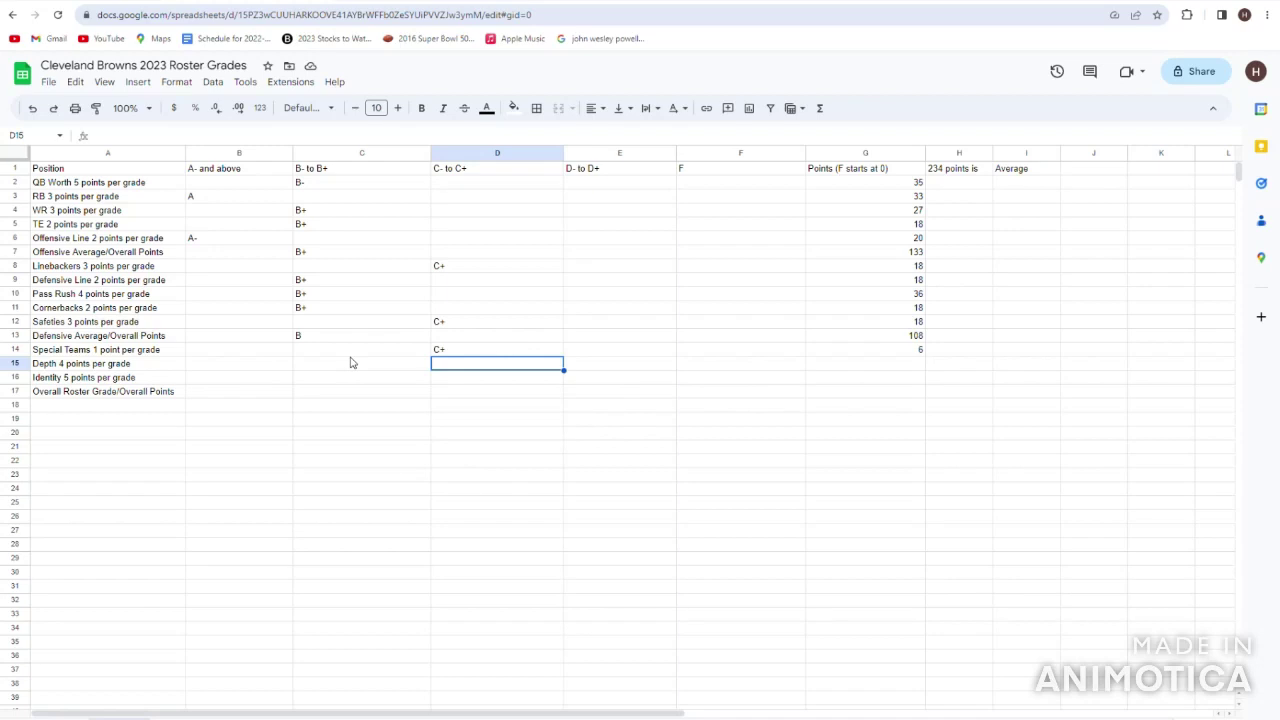
text(C+)
click(358, 364)
key(Left)
key(Left)
click(357, 363)
- Enter 24 in the Points column for Depth
key(Right)
key(Right)
key(Right)
key(Right)
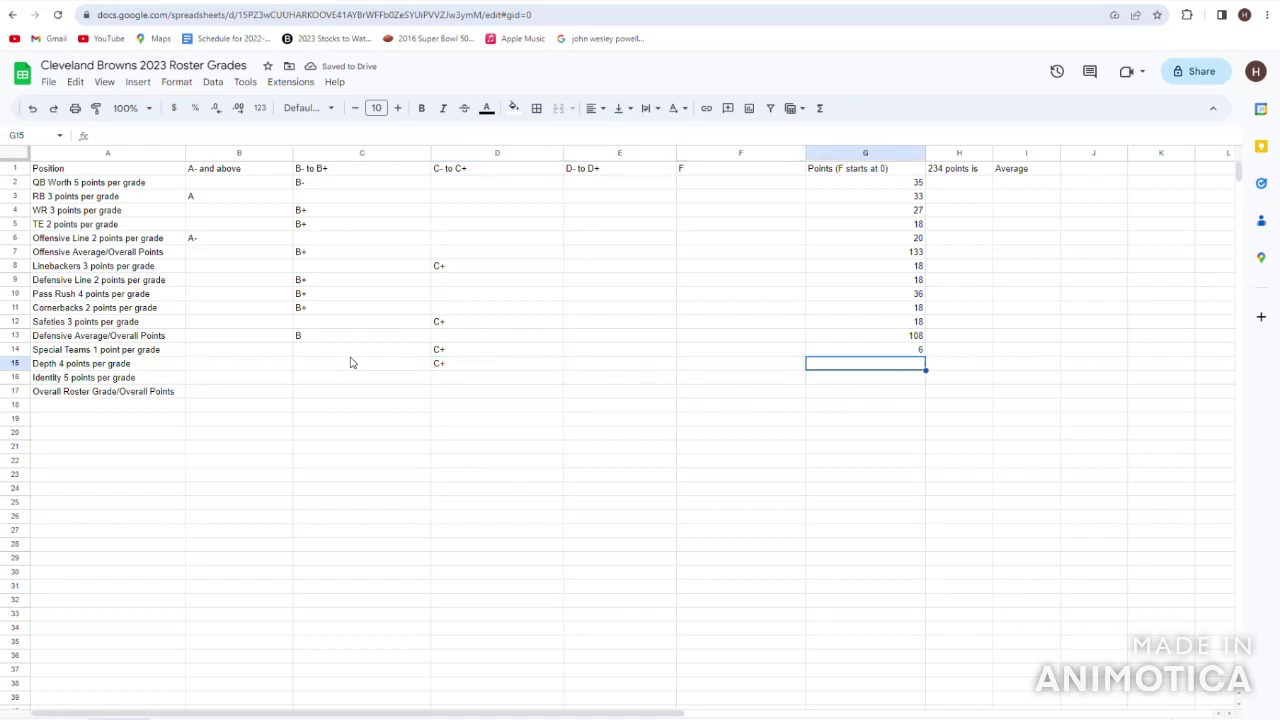
text(24)
key(Return)
key(Left)
key(Left)
key(Left)
key(Left)
key(Left)
key(Left)
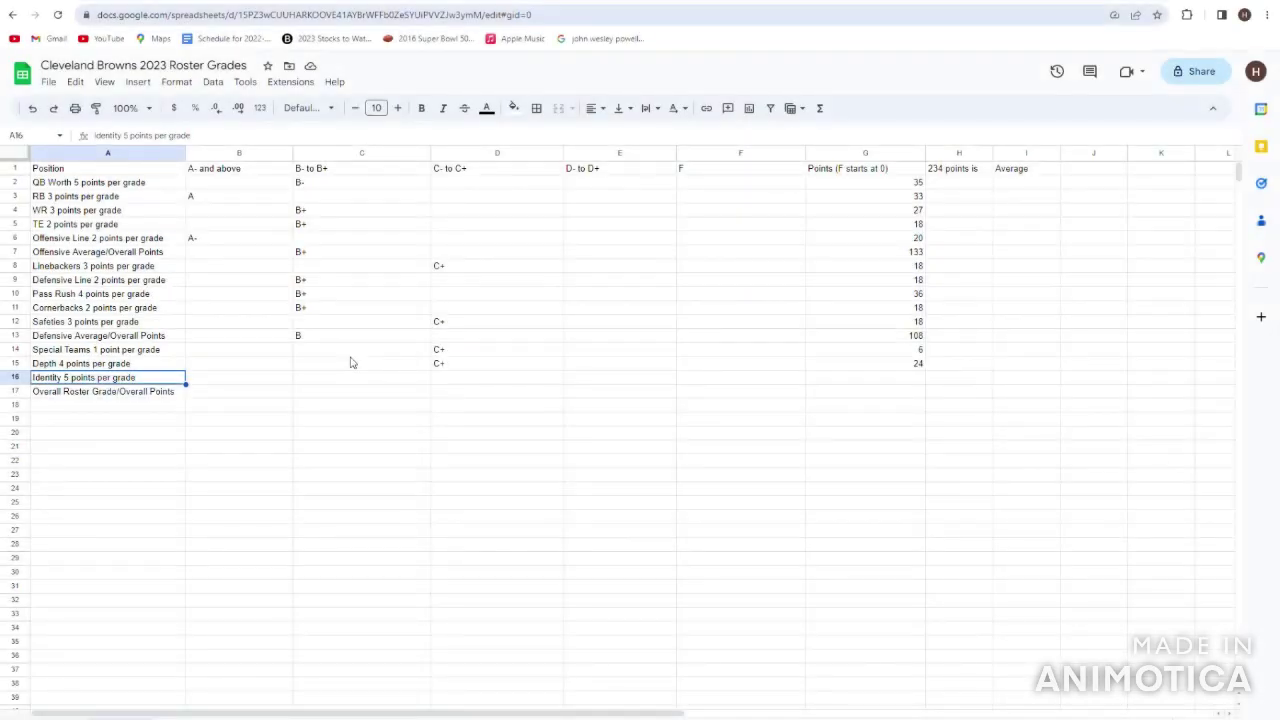
- Review the Offensive Average and Offensive Line grades in the scorecard
key(Up)
key(Up)
key(Up)
key(Up)
key(Up)
key(Up)
key(Up)
key(Up)
key(Up)
key(Up)
key(Down)
key(Right)
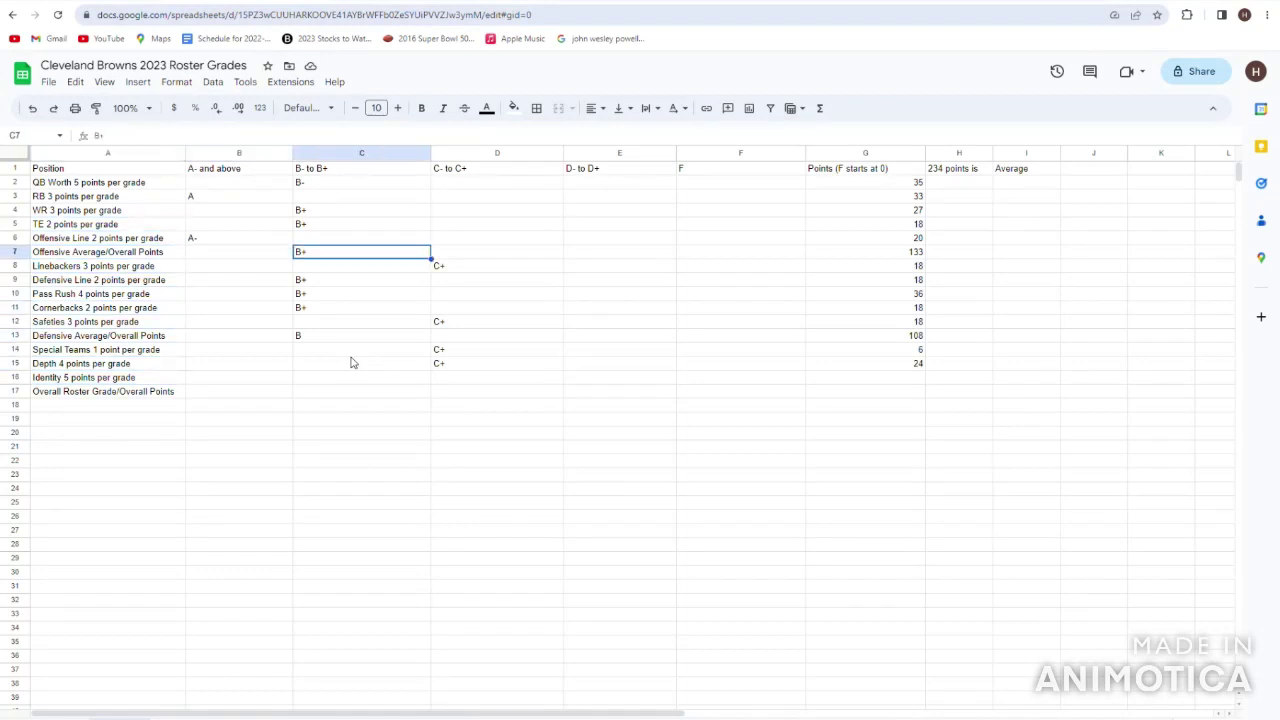
key(Right)
key(Right)
key(Up)
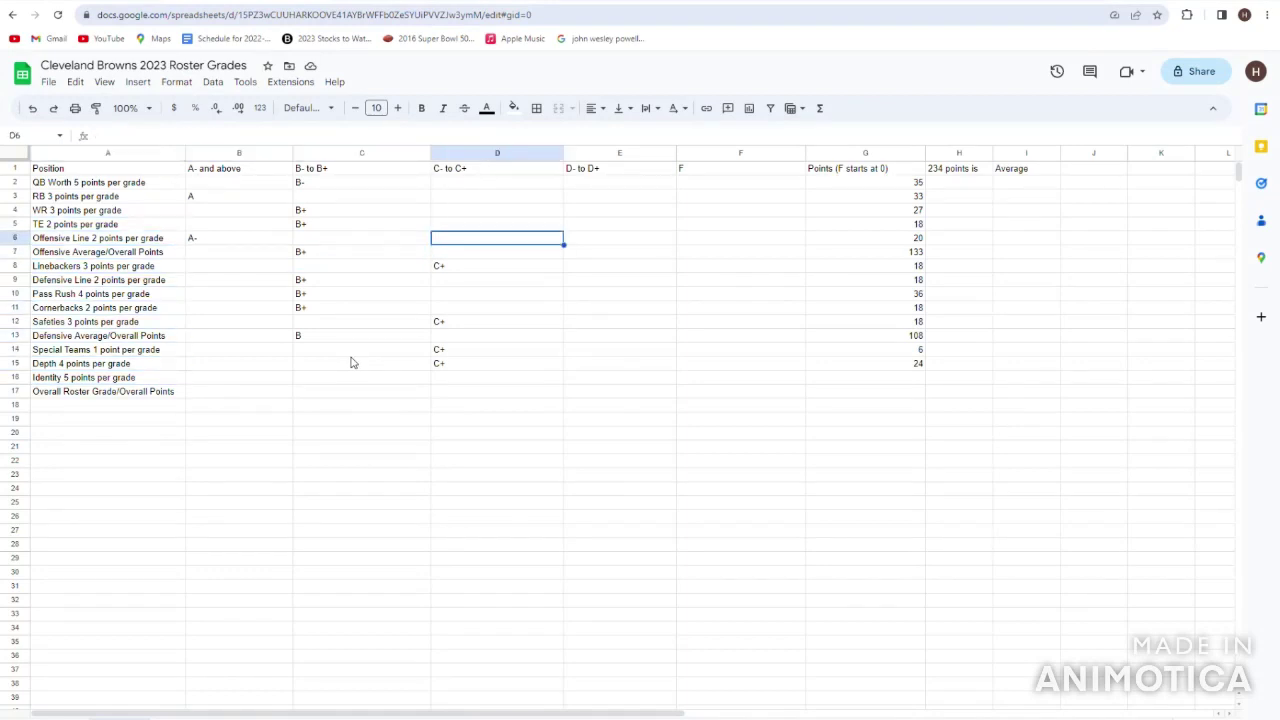
key(Left)
key(Left)
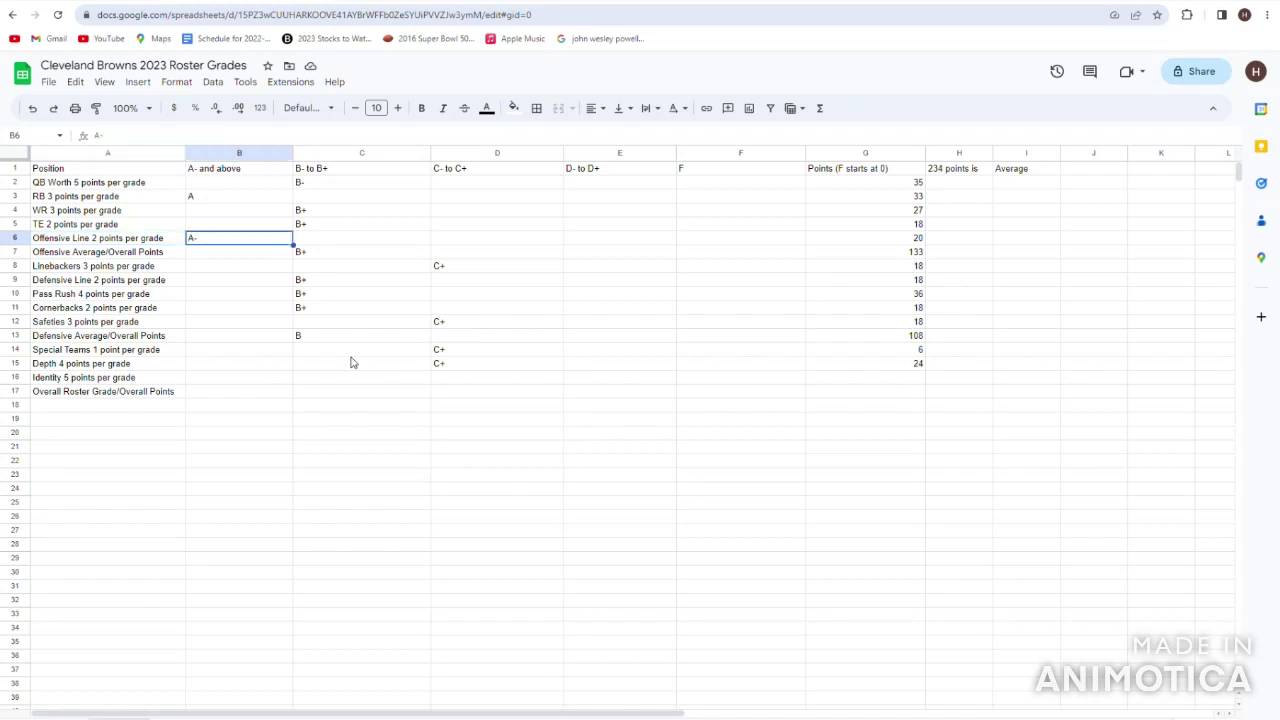
key(Right)
key(Right)
- Review the RB and QB grades in the scorecard
key(Up)
key(Up)
key(Up)
key(Up)
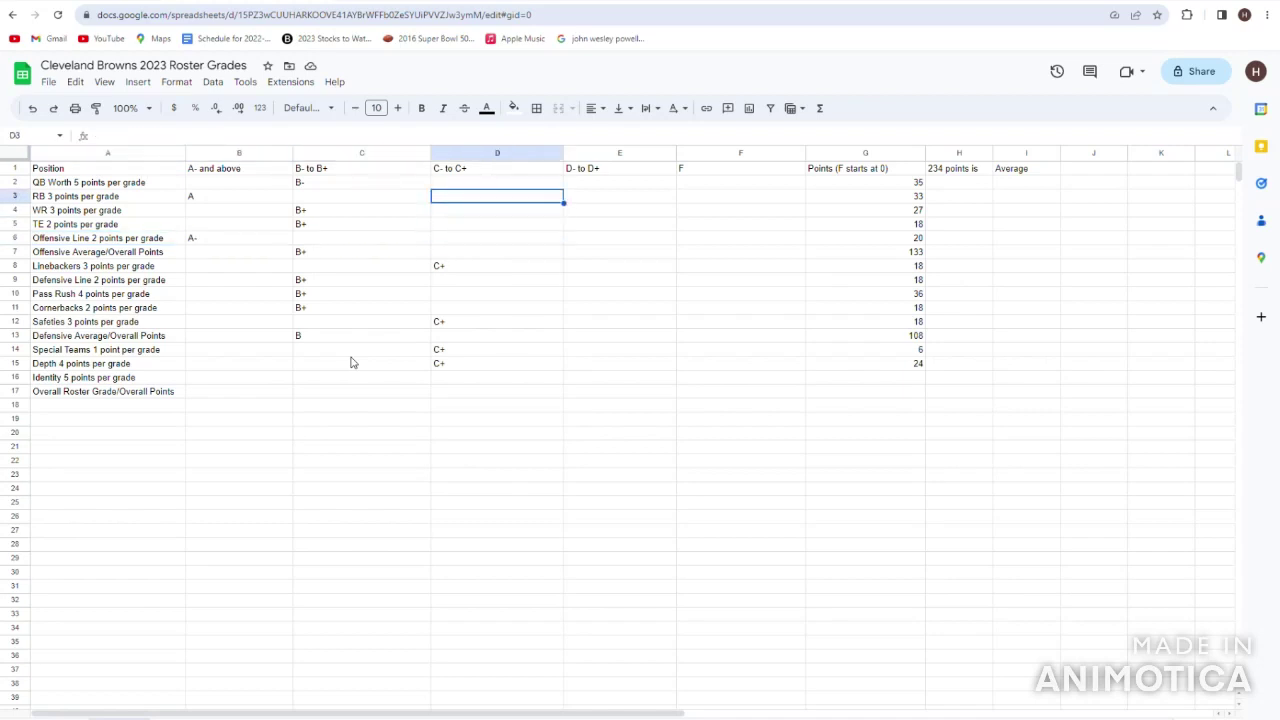
key(Left)
key(Down)
key(Left)
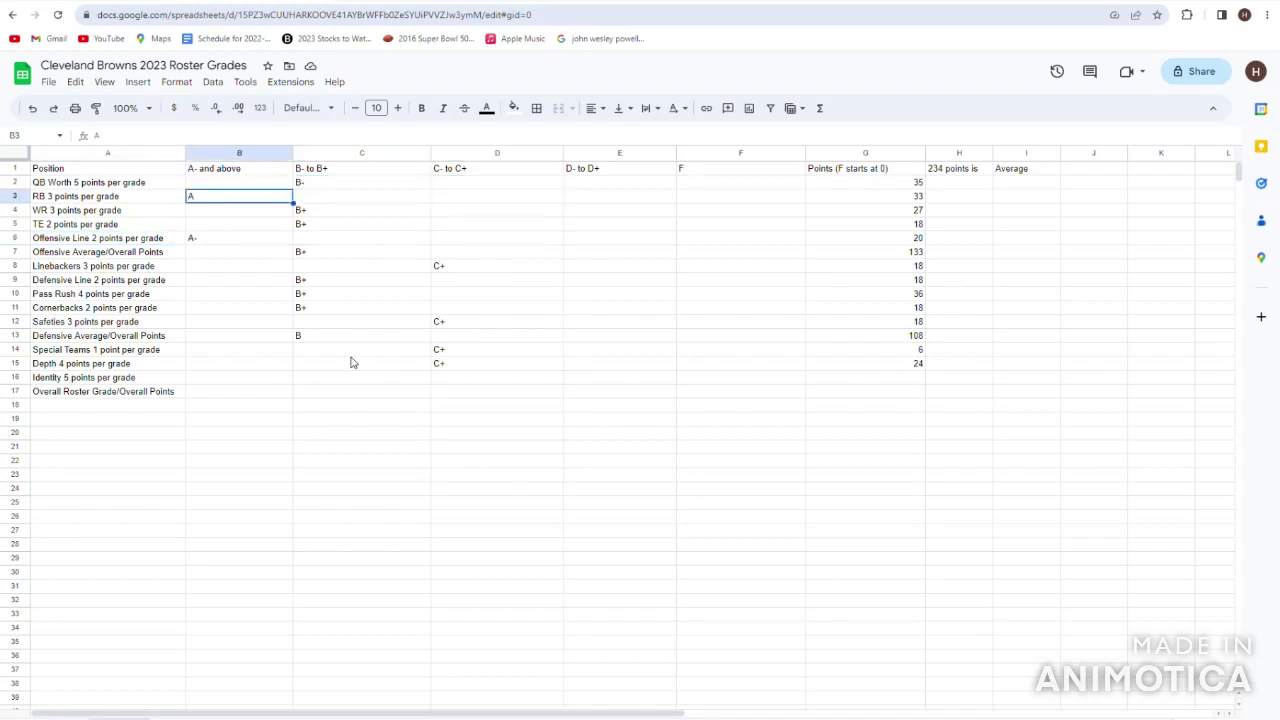
key(Up)
key(Right)
key(Down)
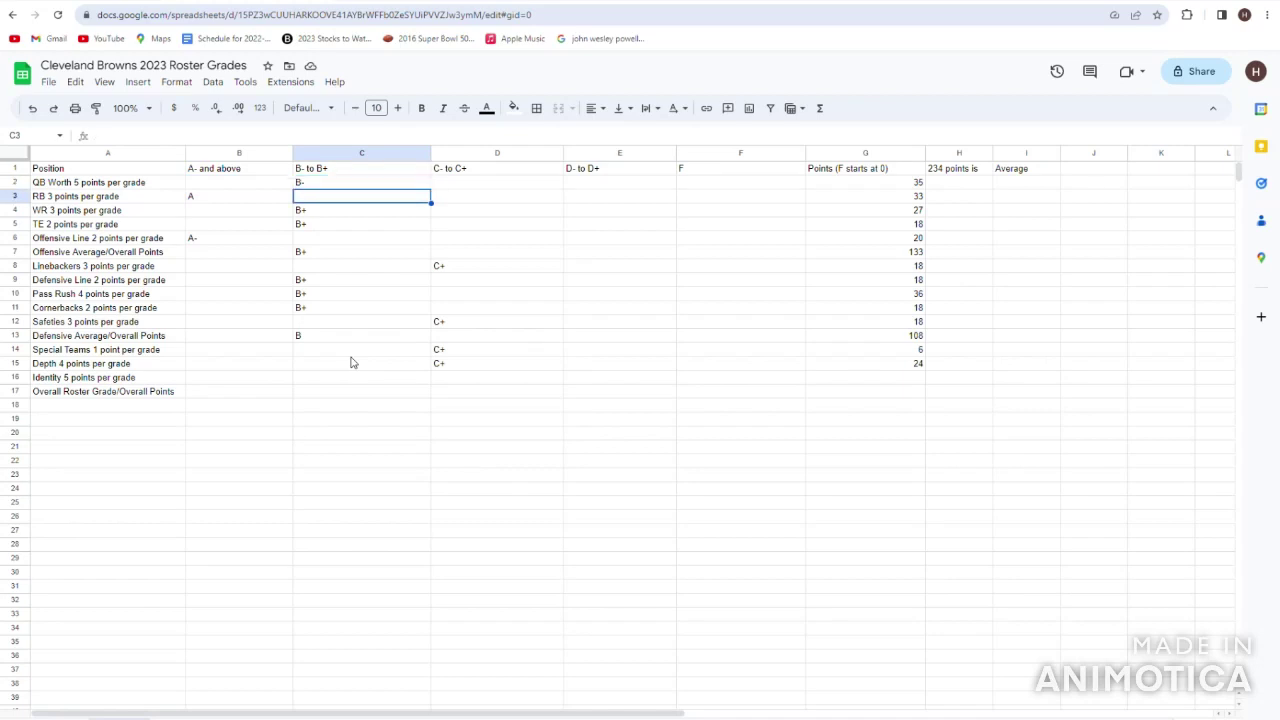
key(Left)
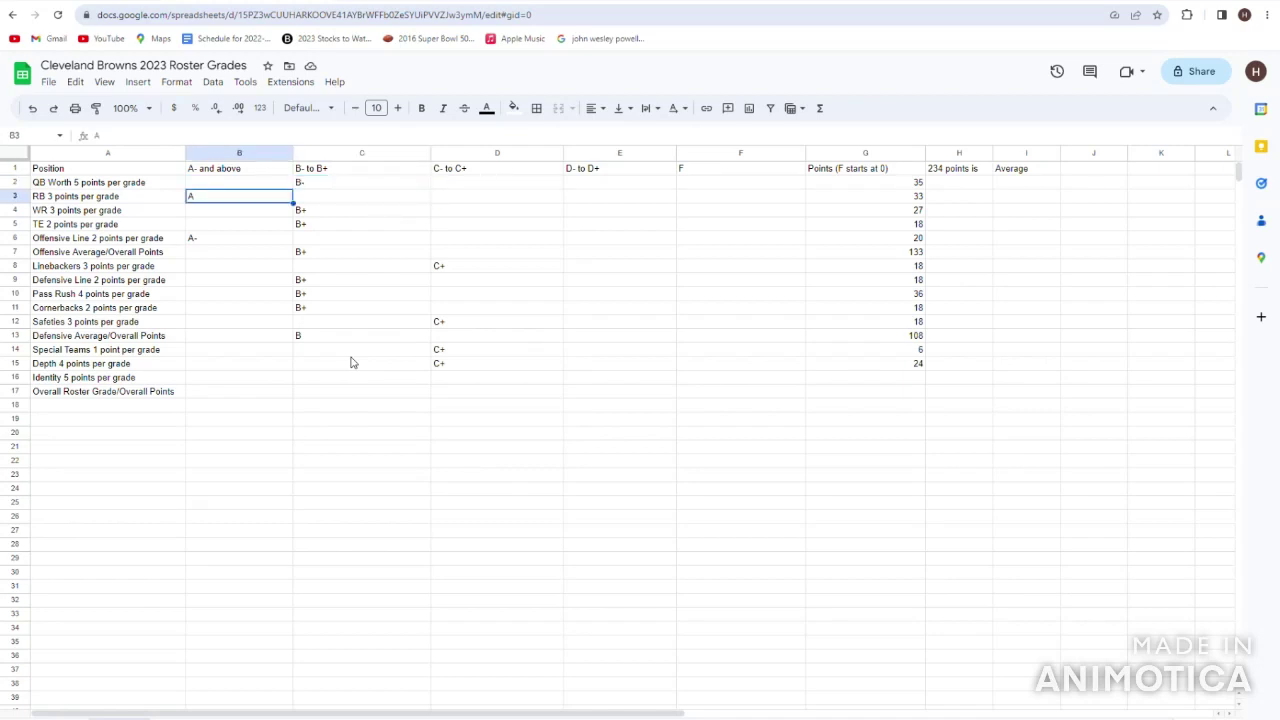
key(Left)
key(Right)
key(Up)
key(Right)
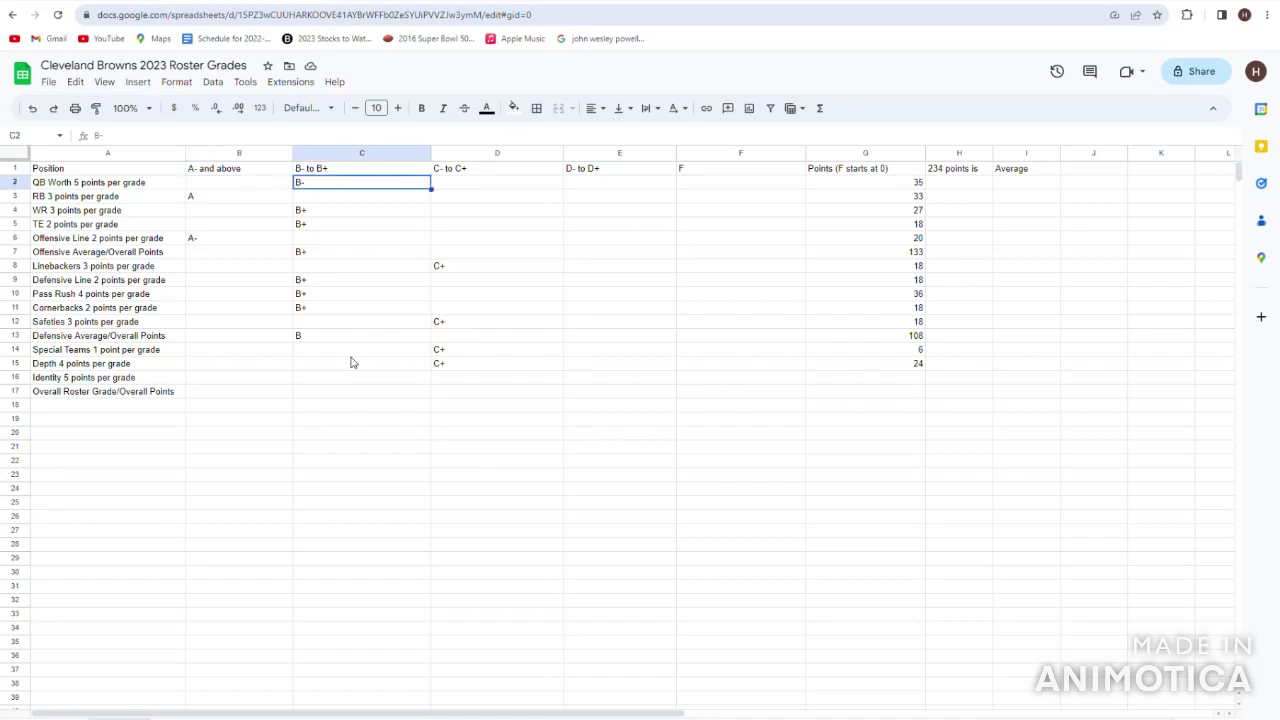
- Review the offensive position grades from QB down to the Offensive Average row in the scorecard
key(Down)
key(Down)
key(Down)
key(Down)
key(Down)
key(Left)
key(Right)
key(Right)
key(Right)
key(Left)
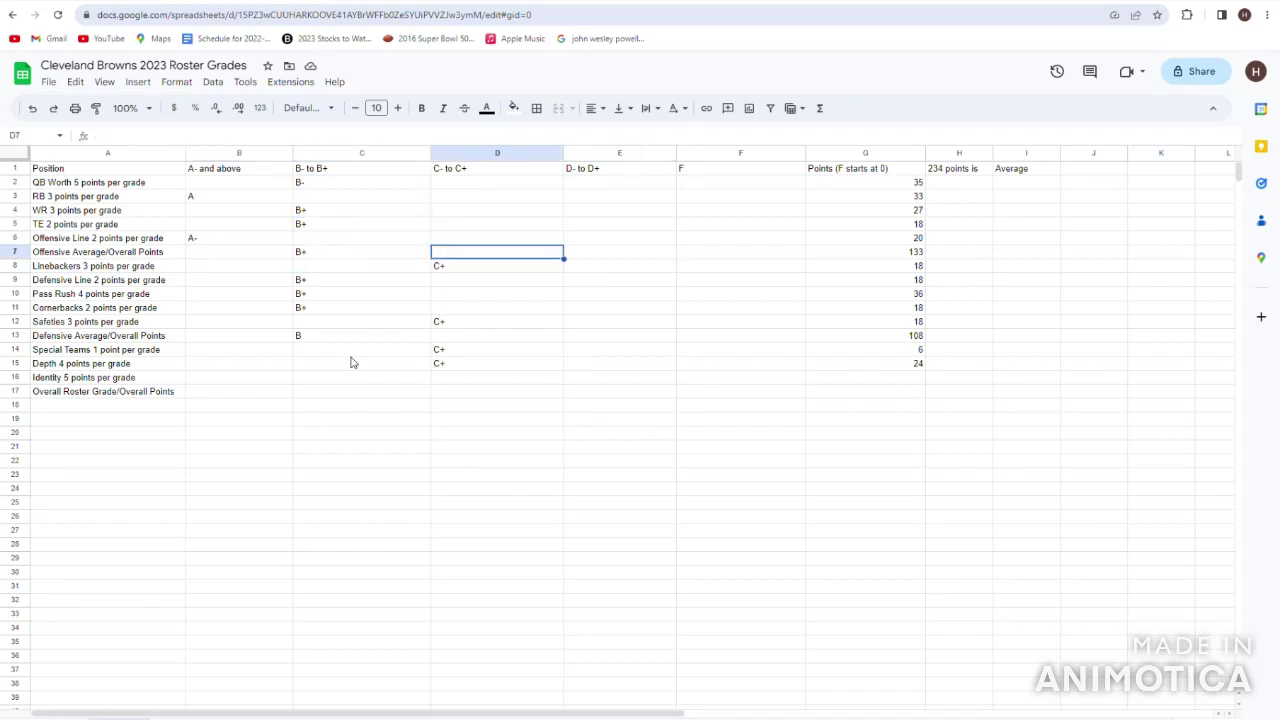
key(Left)
key(Left)
key(Up)
key(Up)
key(Up)
key(Up)
key(Up)
key(Up)
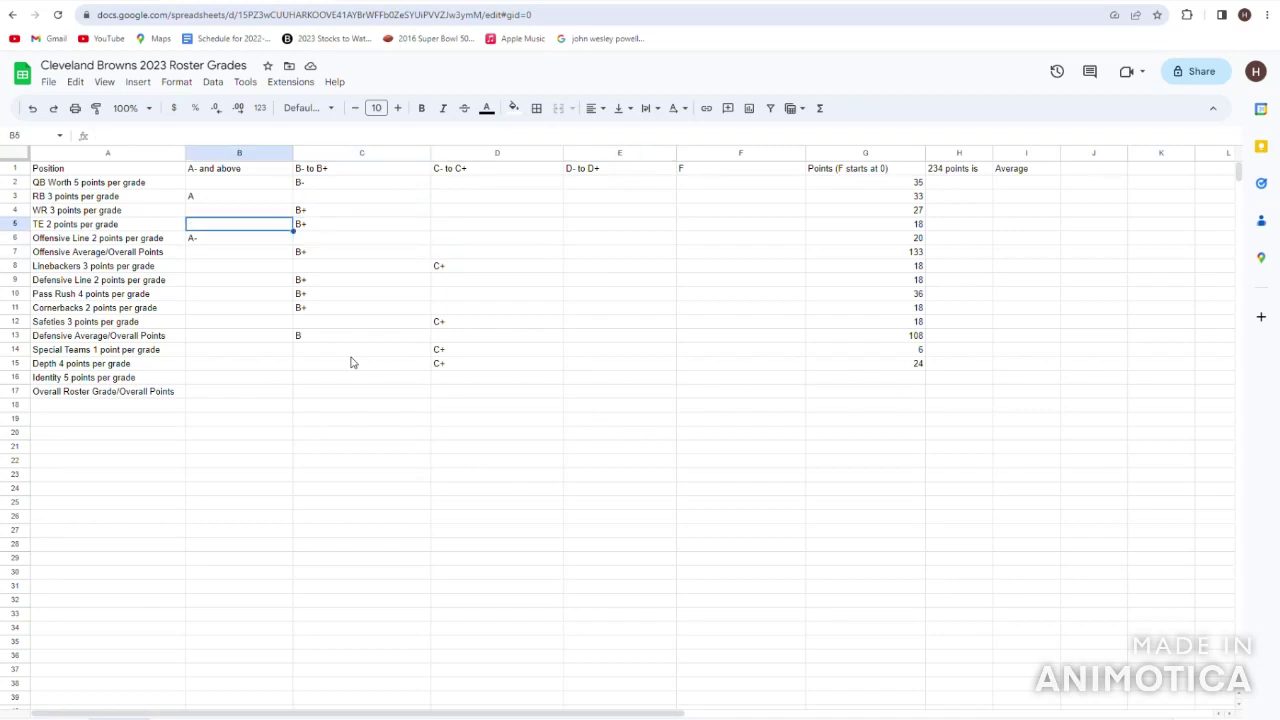
key(Right)
key(Down)
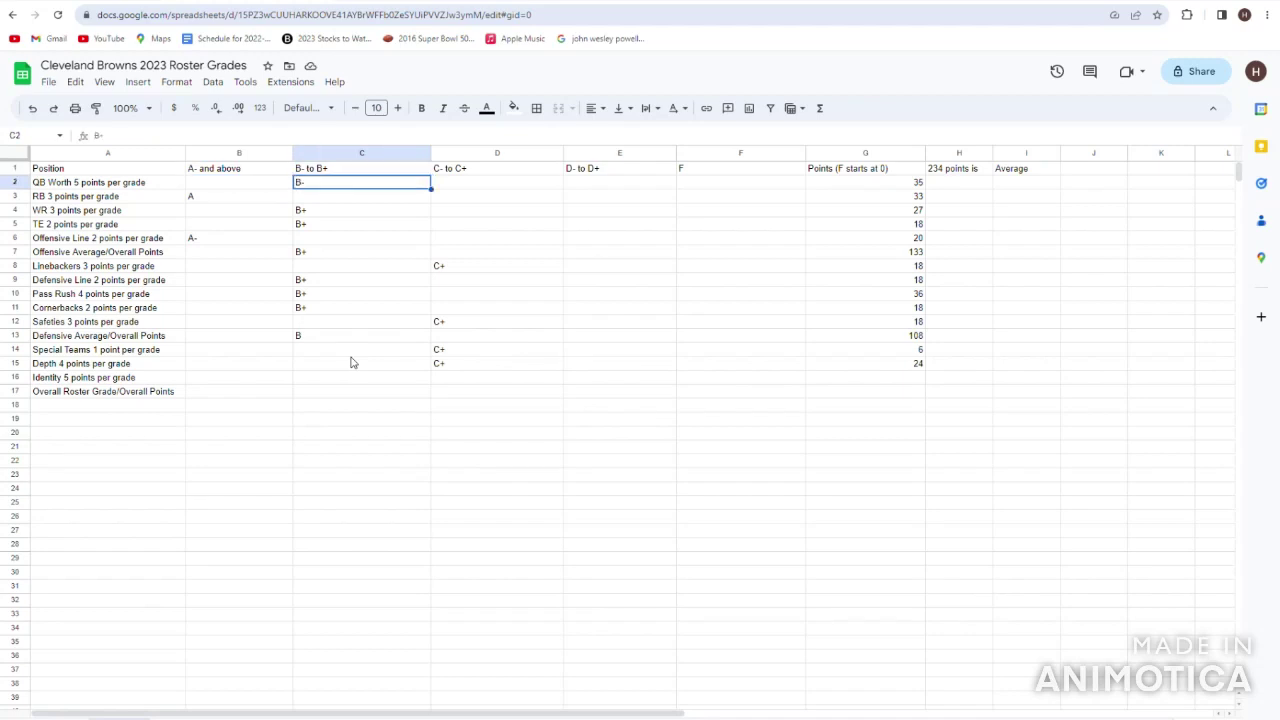
key(Down)
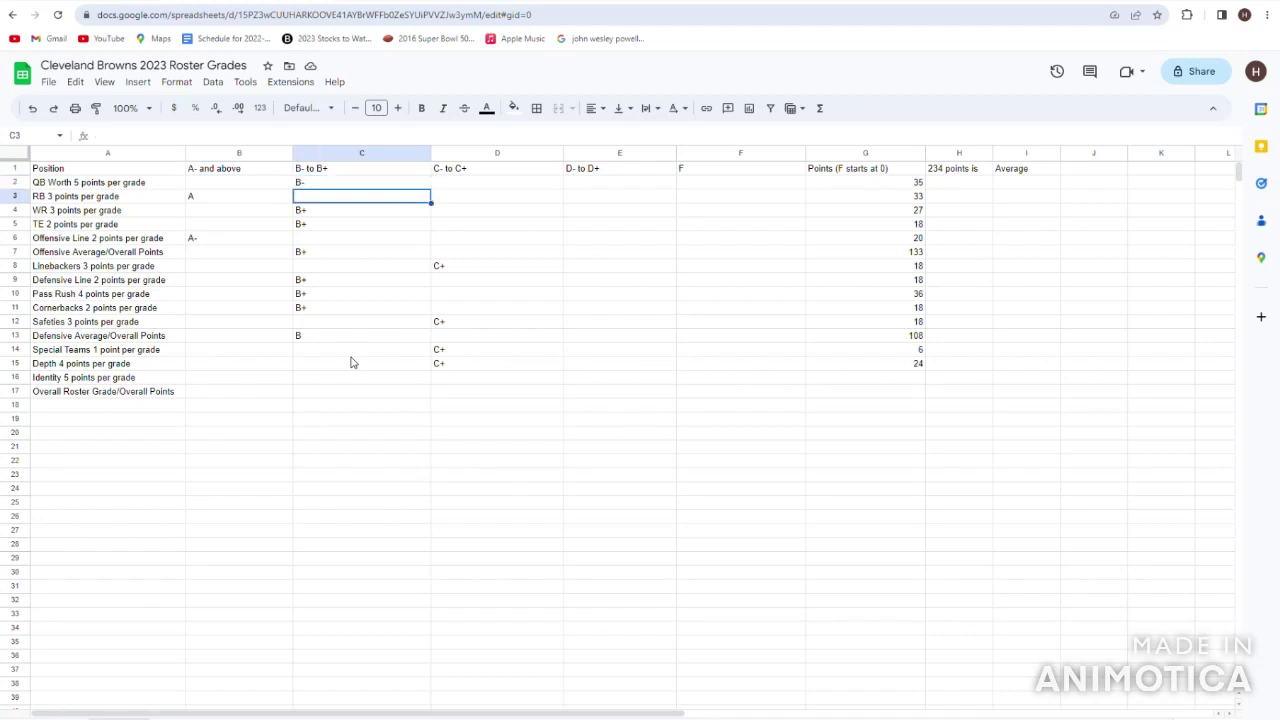
key(Left)
key(Down)
key(Down)
key(Right)
key(Right)
key(Down)
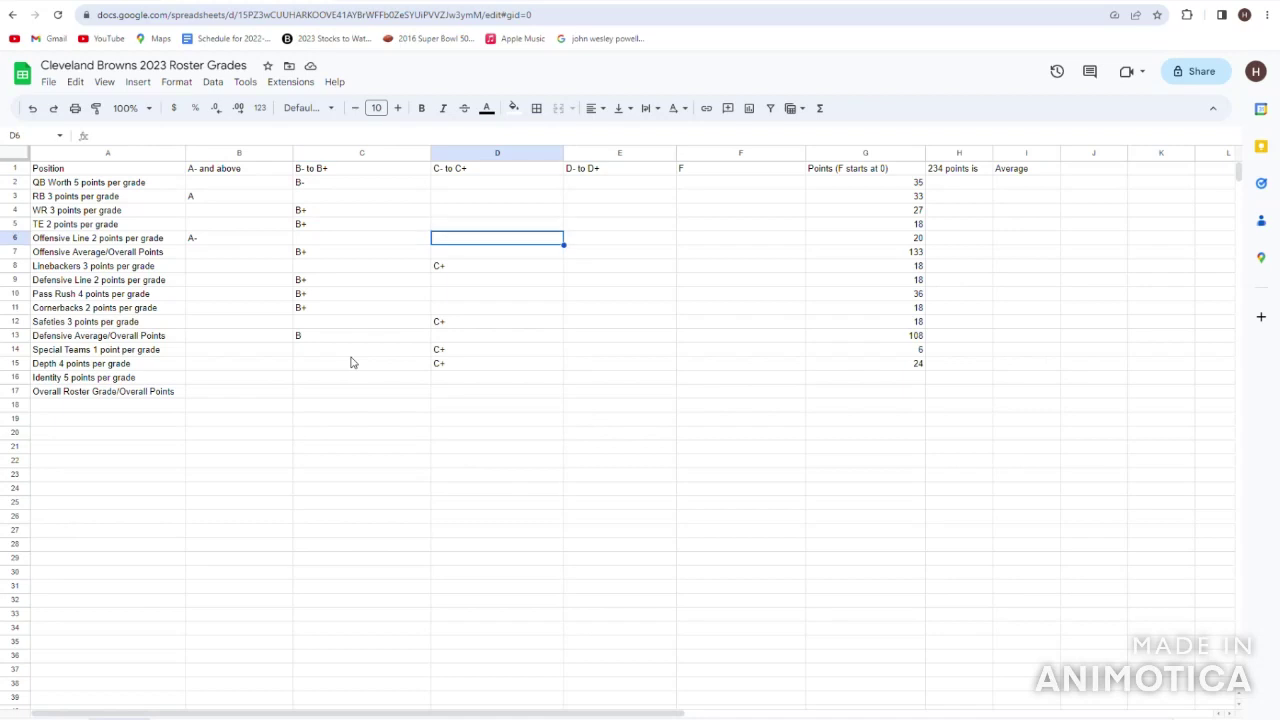
key(Left)
key(Left)
key(Down)
key(Right)
key(Right)
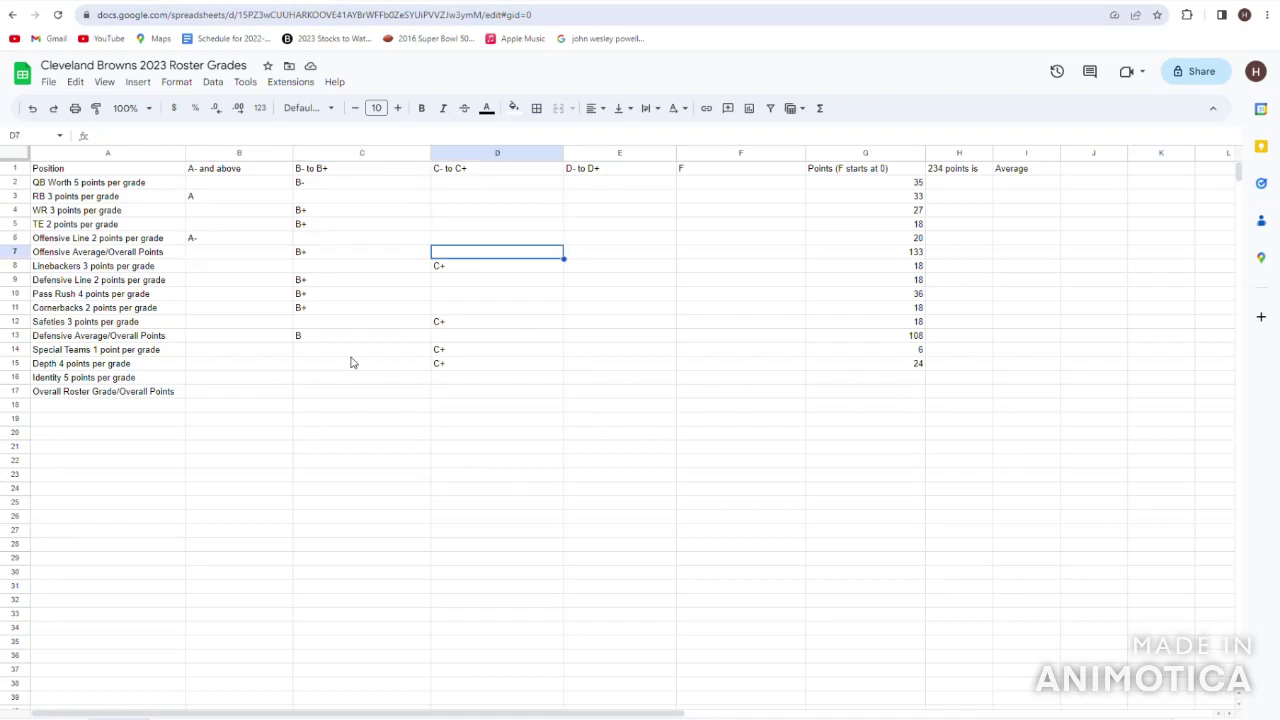
- Review the defensive grades from Linebackers down to Safeties in the scorecard
key(Down)
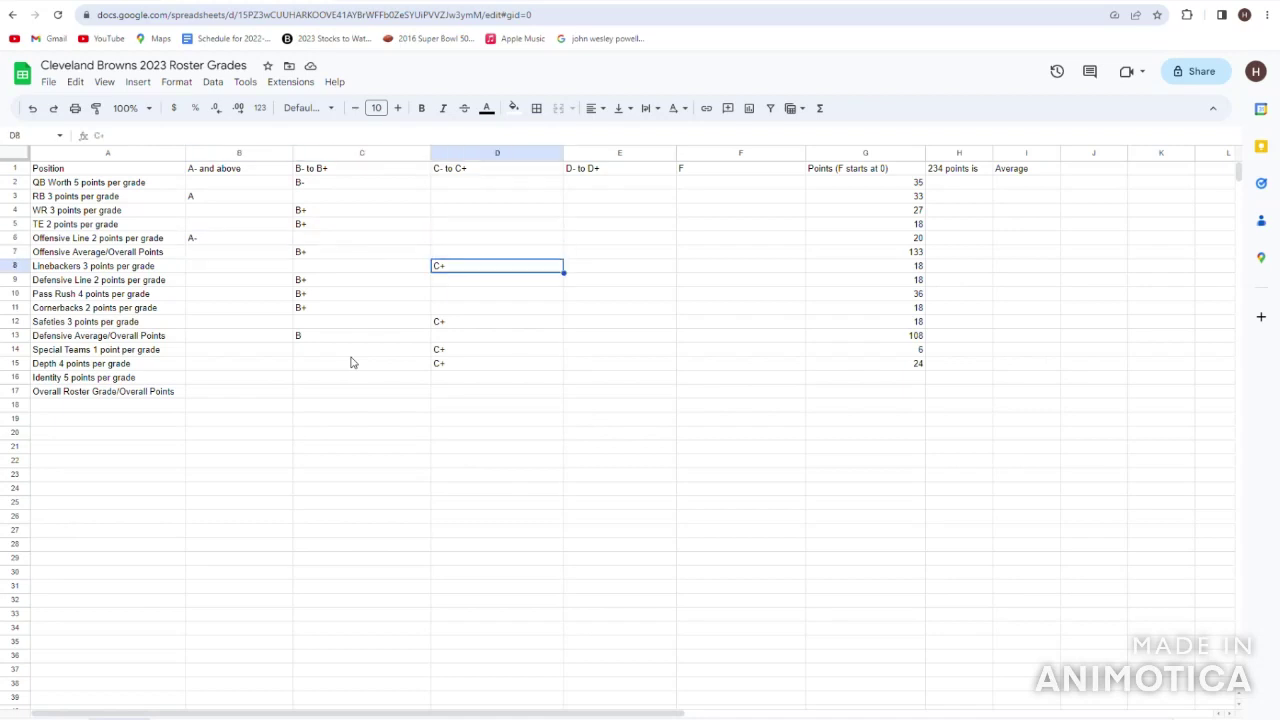
key(Left)
key(Left)
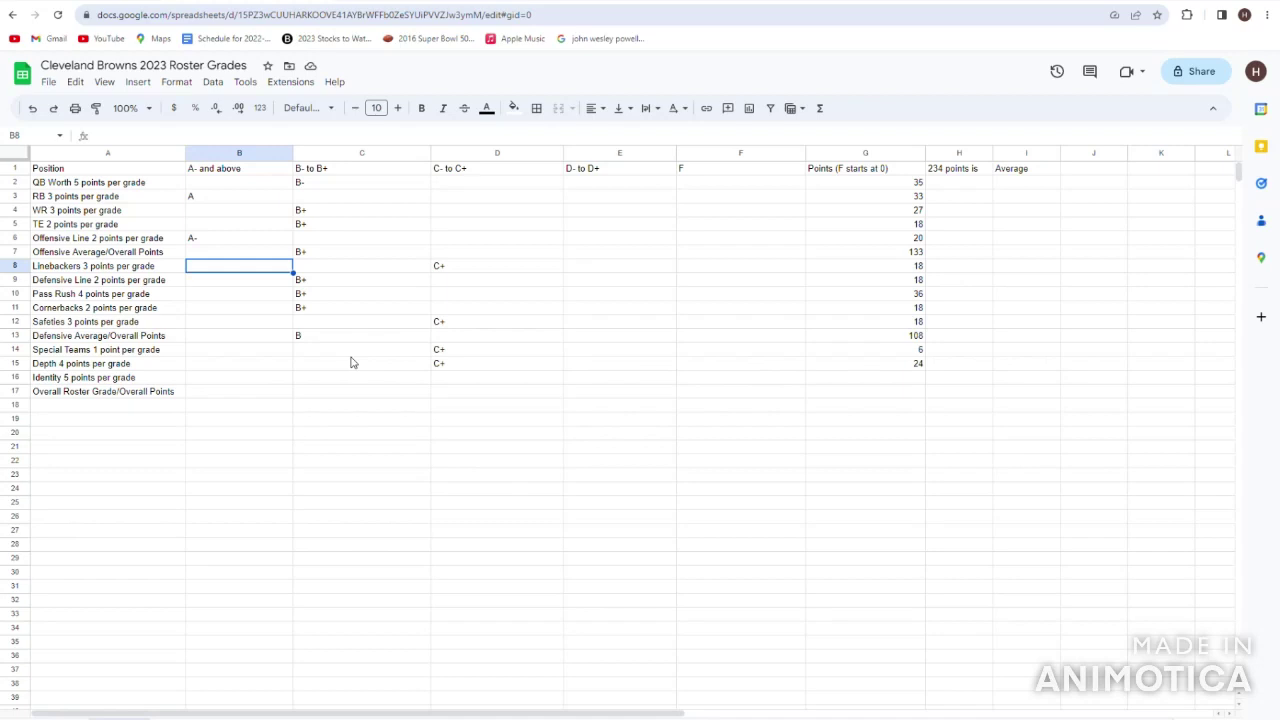
key(Down)
key(Down)
key(Down)
key(Down)
key(Right)
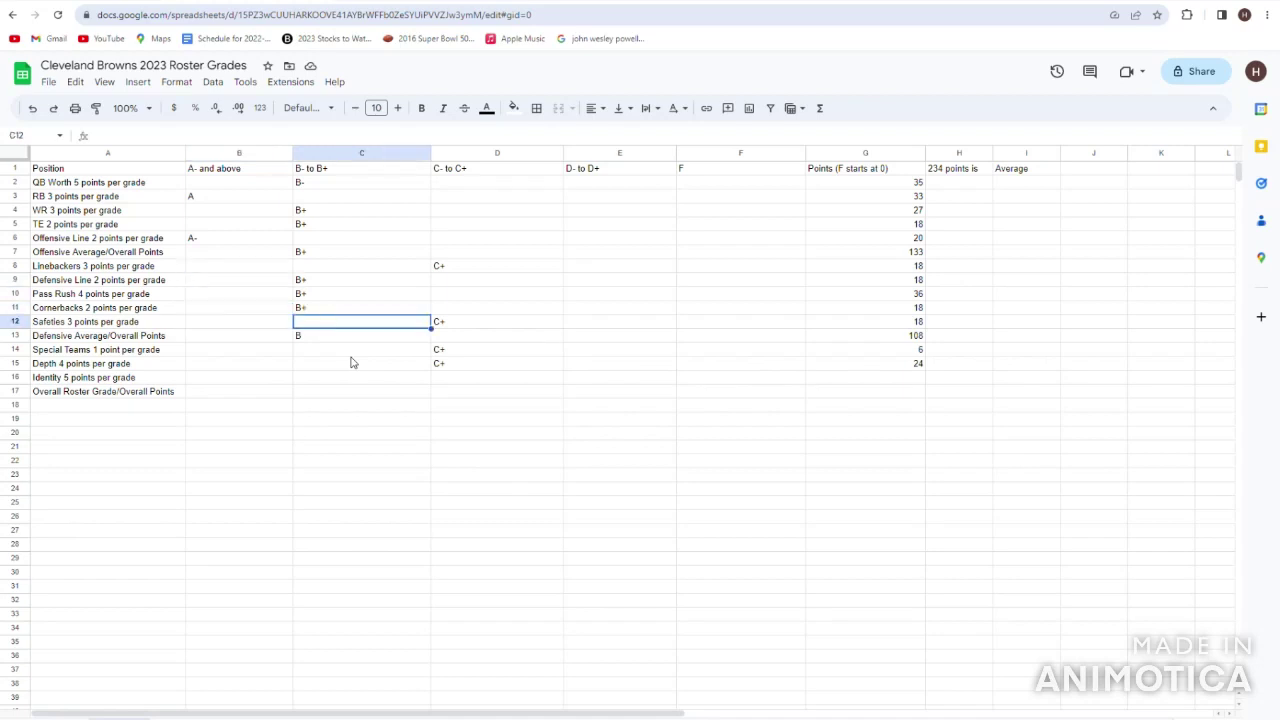
key(Right)
key(Up)
key(Up)
key(Up)
key(Up)
key(Up)
key(Up)
key(Up)
key(Up)
key(Down)
key(Down)
key(Down)
key(Down)
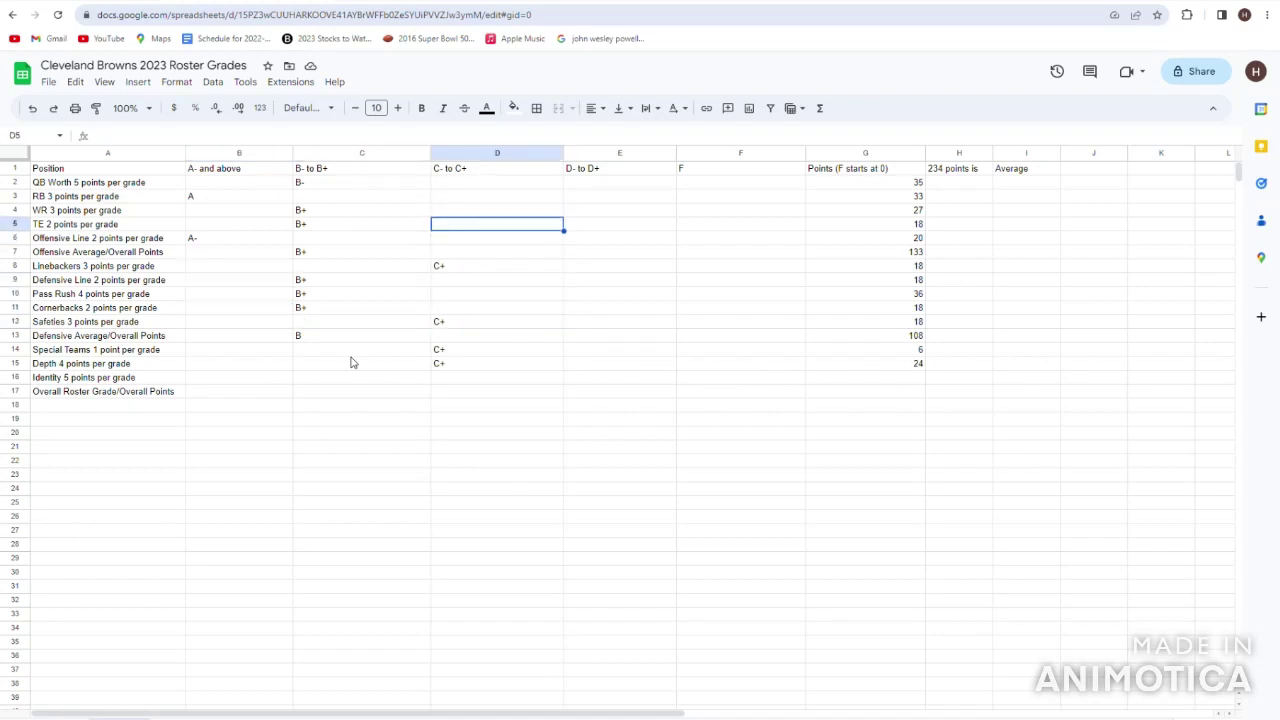
key(Left)
key(Left)
key(Down)
key(Down)
key(Down)
key(Down)
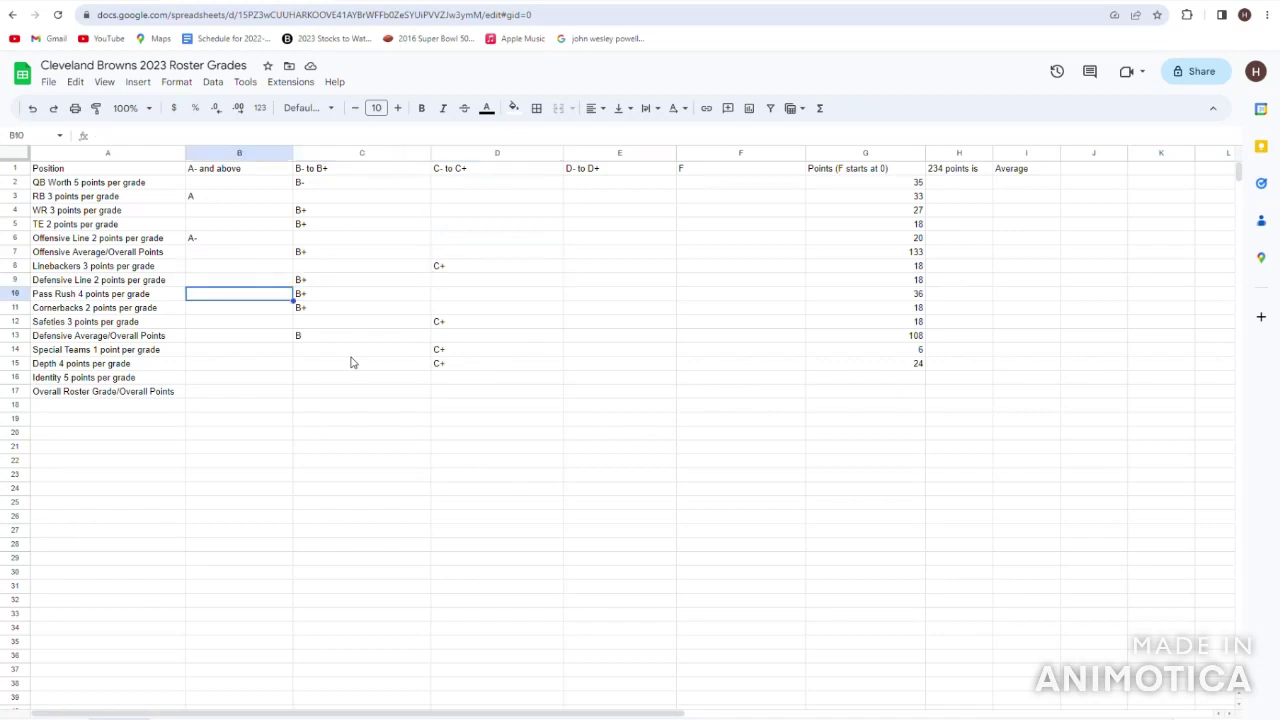
key(Right)
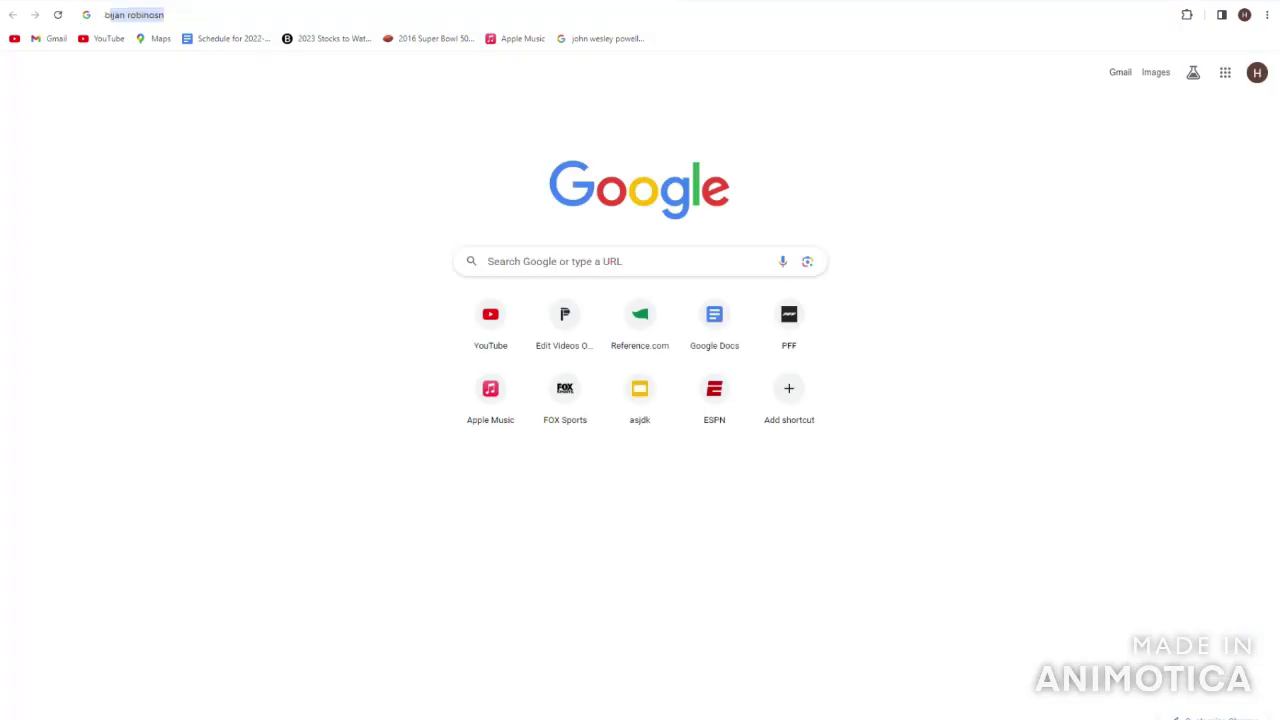
- Search the web for "browns dc" and return to the Safeties row of the scorecard
text(browns dc)
key(Return)
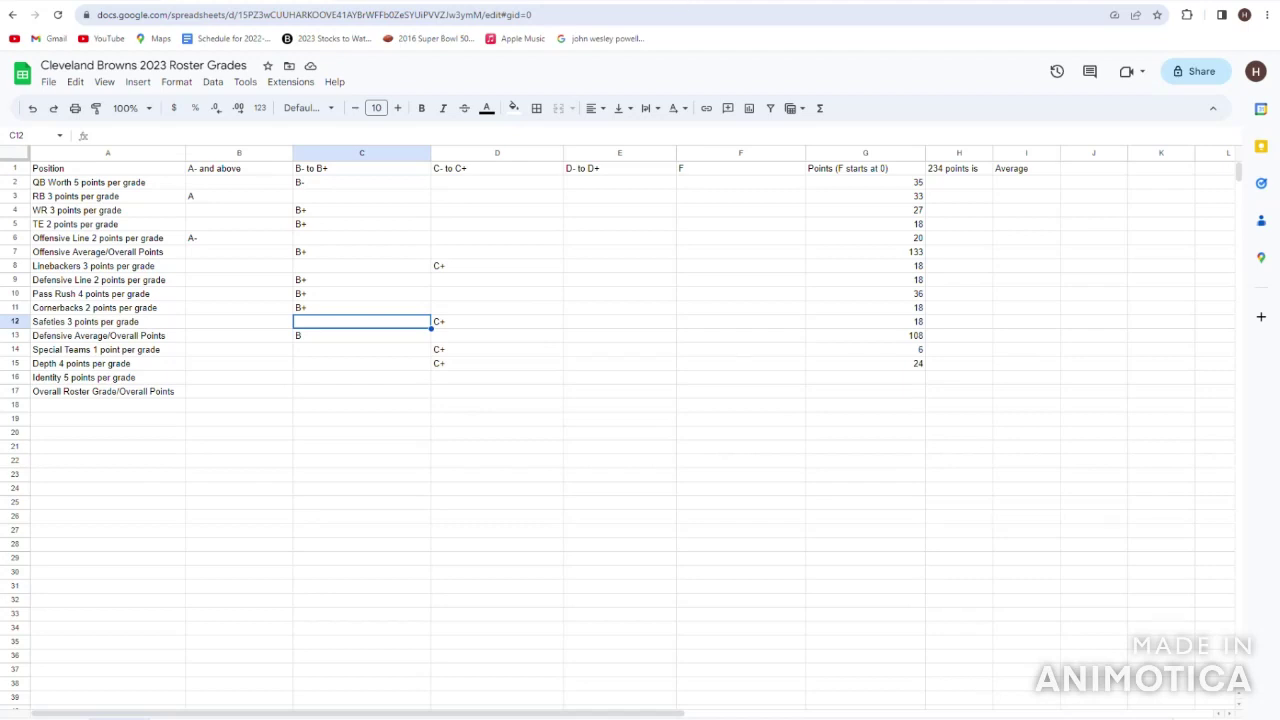
key(Left)
key(Left)
key(Right)
key(Right)
- Compare the Linebackers, Defensive Line, Pass Rush, Cornerbacks and Safeties grades with the Defensive Average
key(Right)
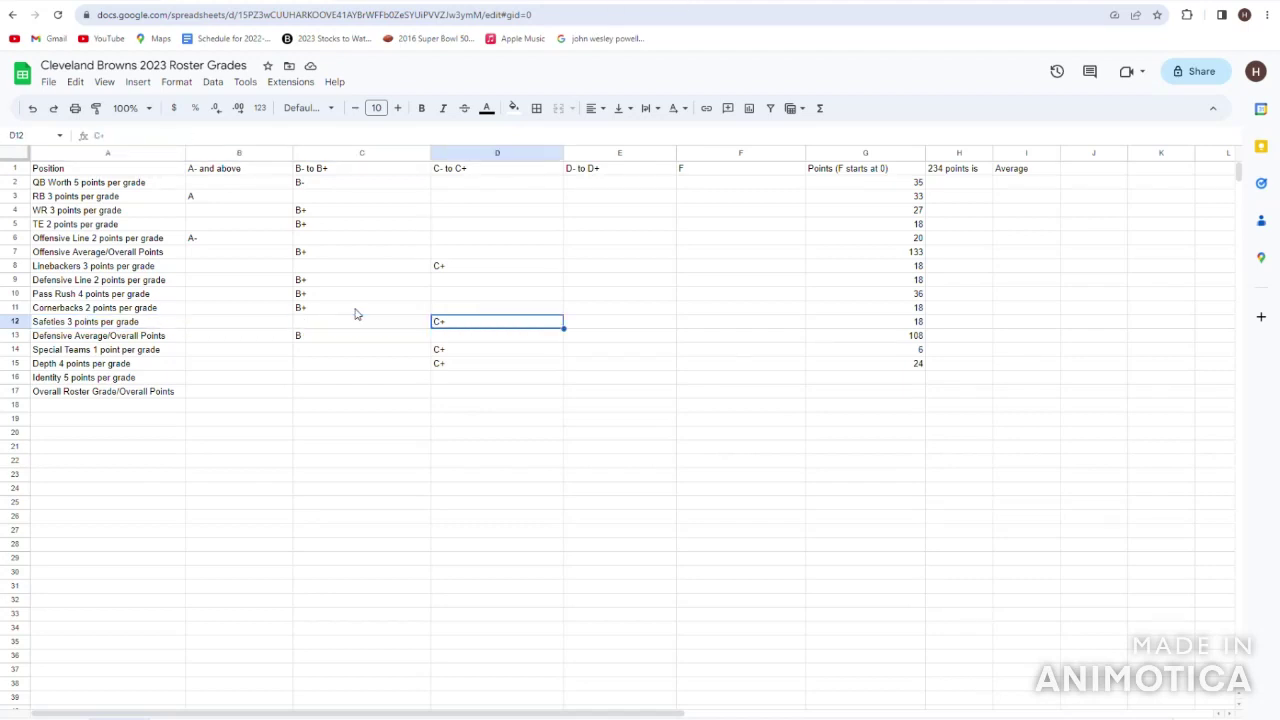
key(Up)
key(Up)
key(Up)
key(Up)
key(Left)
key(Left)
key(Down)
key(Down)
key(Down)
key(Down)
key(Right)
key(Down)
key(Left)
key(Left)
key(Up)
key(Right)
key(Right)
key(Right)
key(Left)
key(Up)
key(Right)
key(Left)
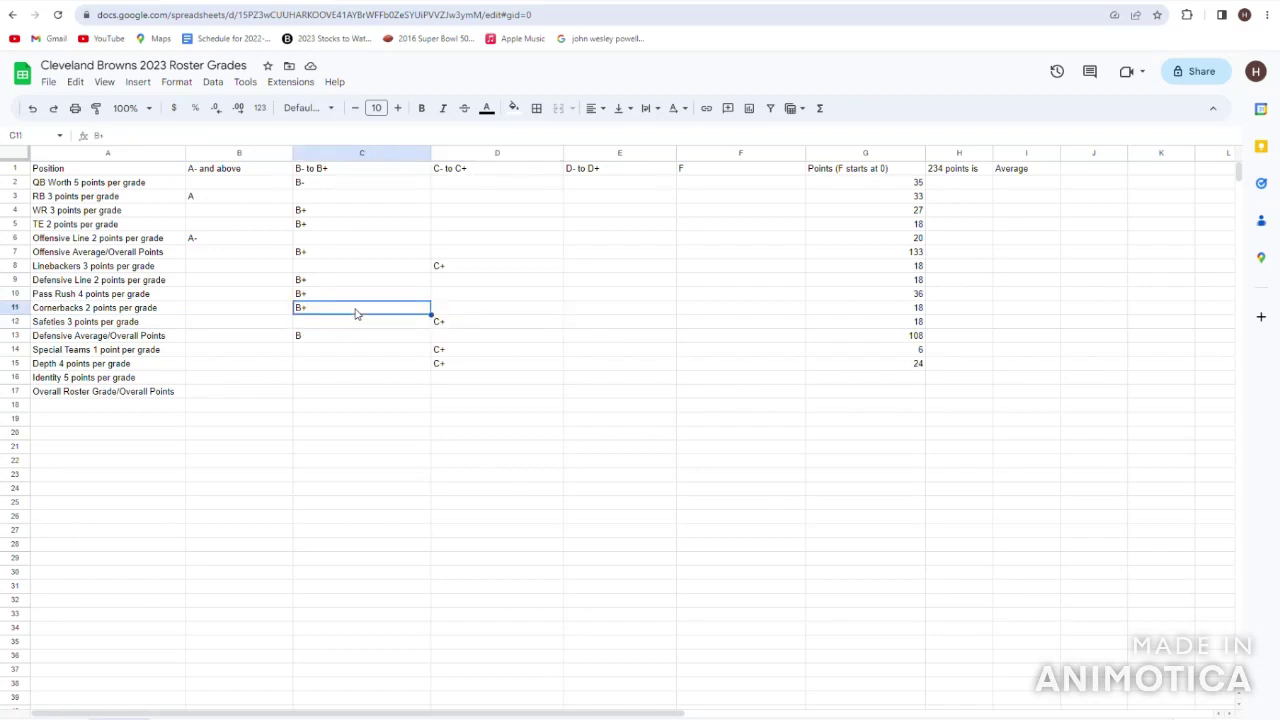
key(Left)
key(Up)
key(Up)
key(Up)
key(Right)
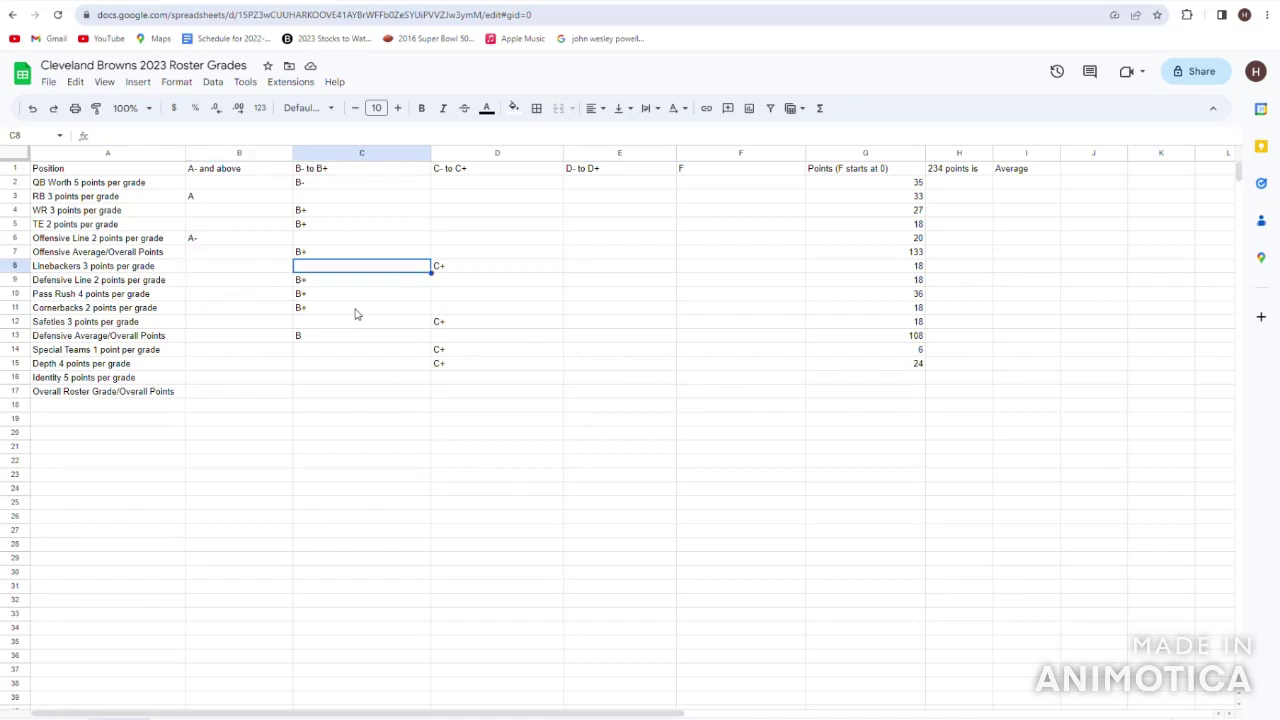
key(Right)
key(Down)
key(Down)
key(Down)
key(Down)
key(Up)
key(Up)
key(Up)
key(Left)
key(Right)
key(Down)
key(Left)
key(Down)
key(Down)
key(Right)
key(Right)
key(Up)
key(Up)
key(Left)
key(Up)
key(Right)
key(Down)
key(Left)
key(Down)
key(Down)
key(Down)
key(Left)
key(Right)
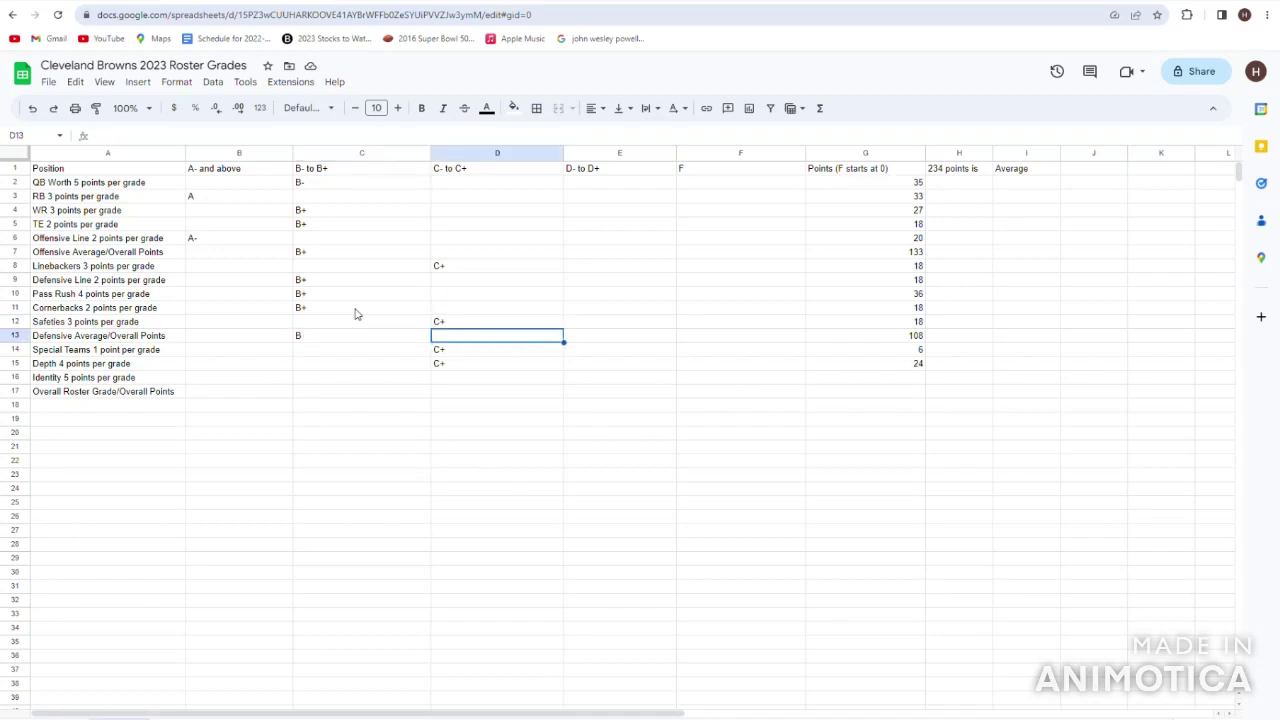
key(Up)
key(Up)
key(Up)
key(Up)
key(Up)
key(Up)
key(Up)
key(Down)
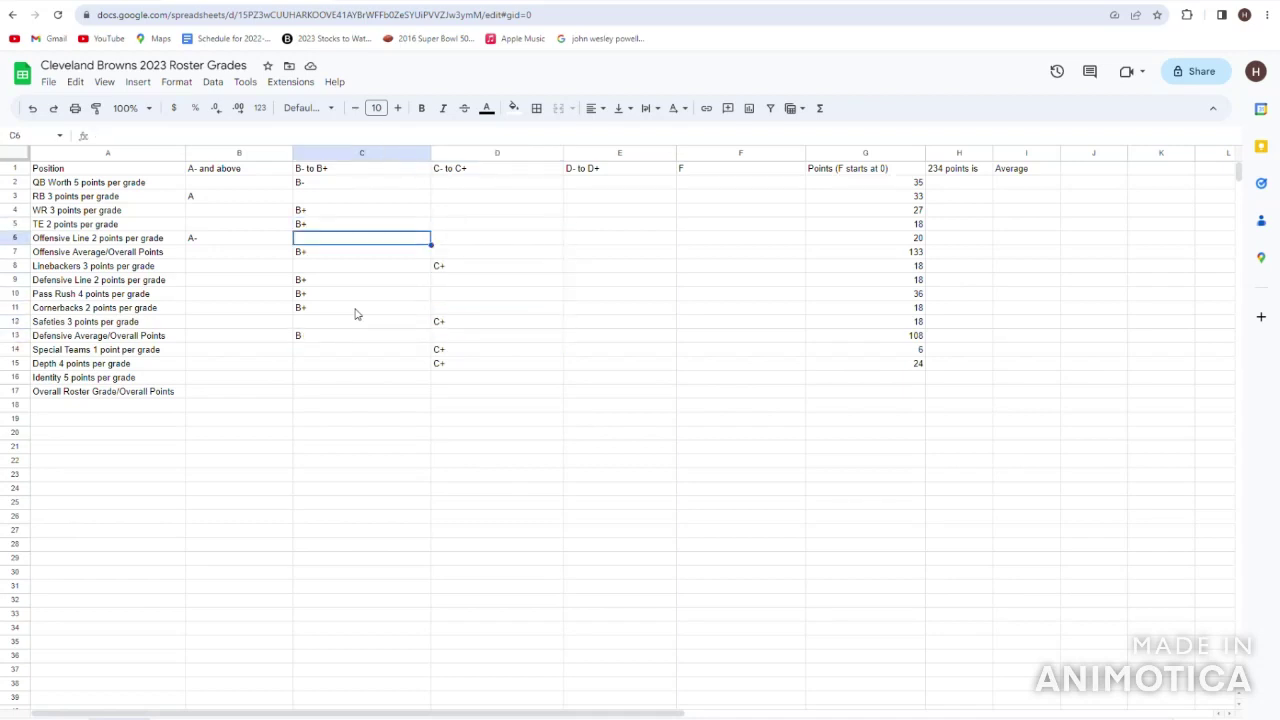
key(Down)
key(Down)
key(Down)
key(Down)
key(Down)
key(Down)
key(Down)
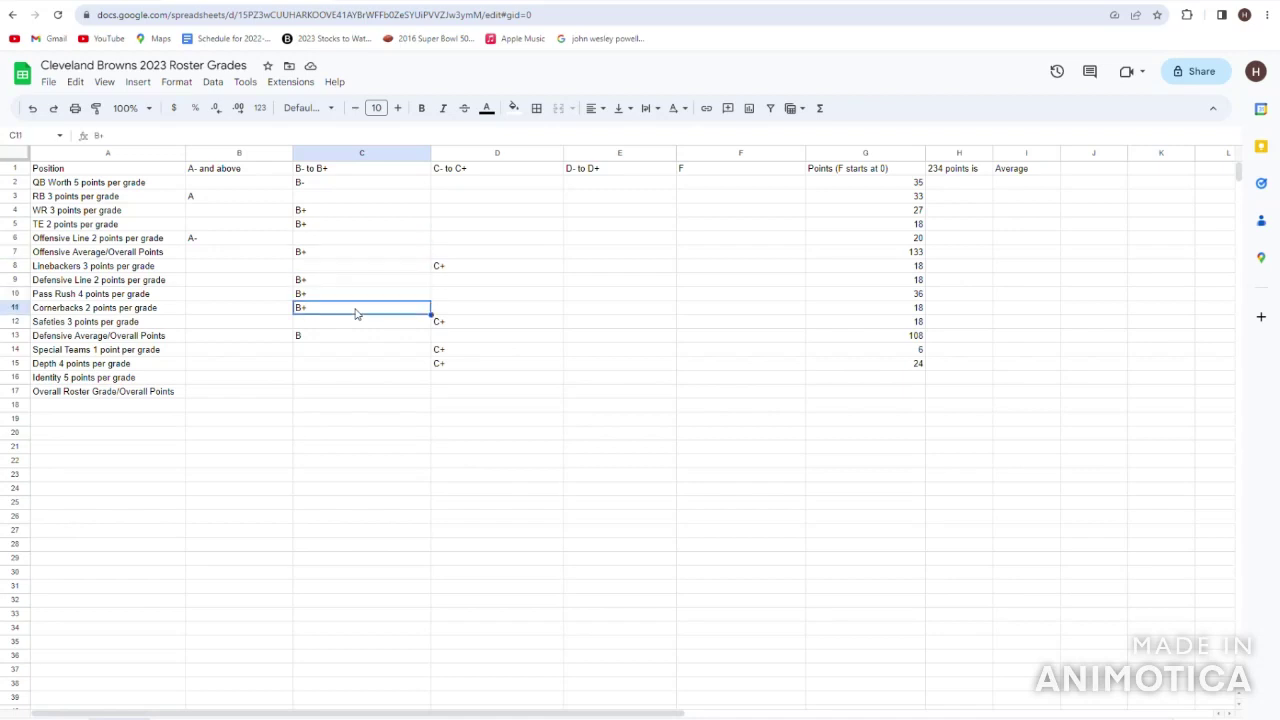
key(Right)
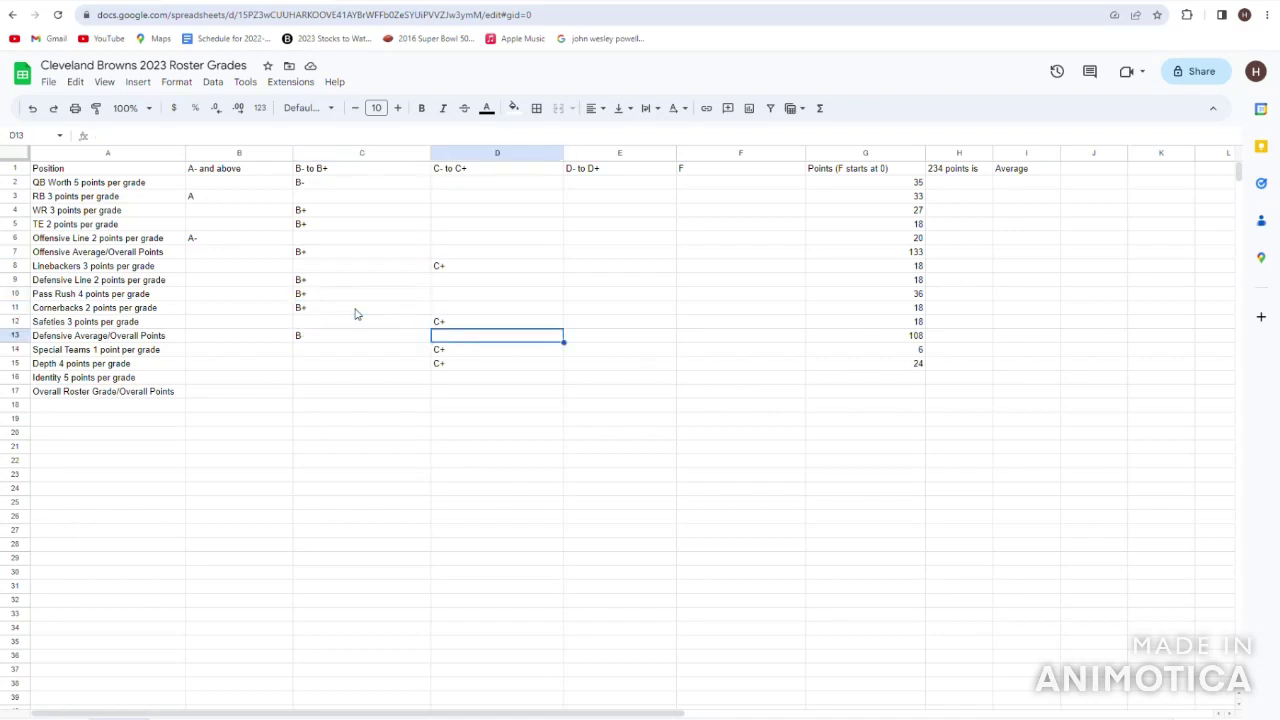
- Grade Identity as C+ in the C- to C+ column
key(Down)
key(Down)
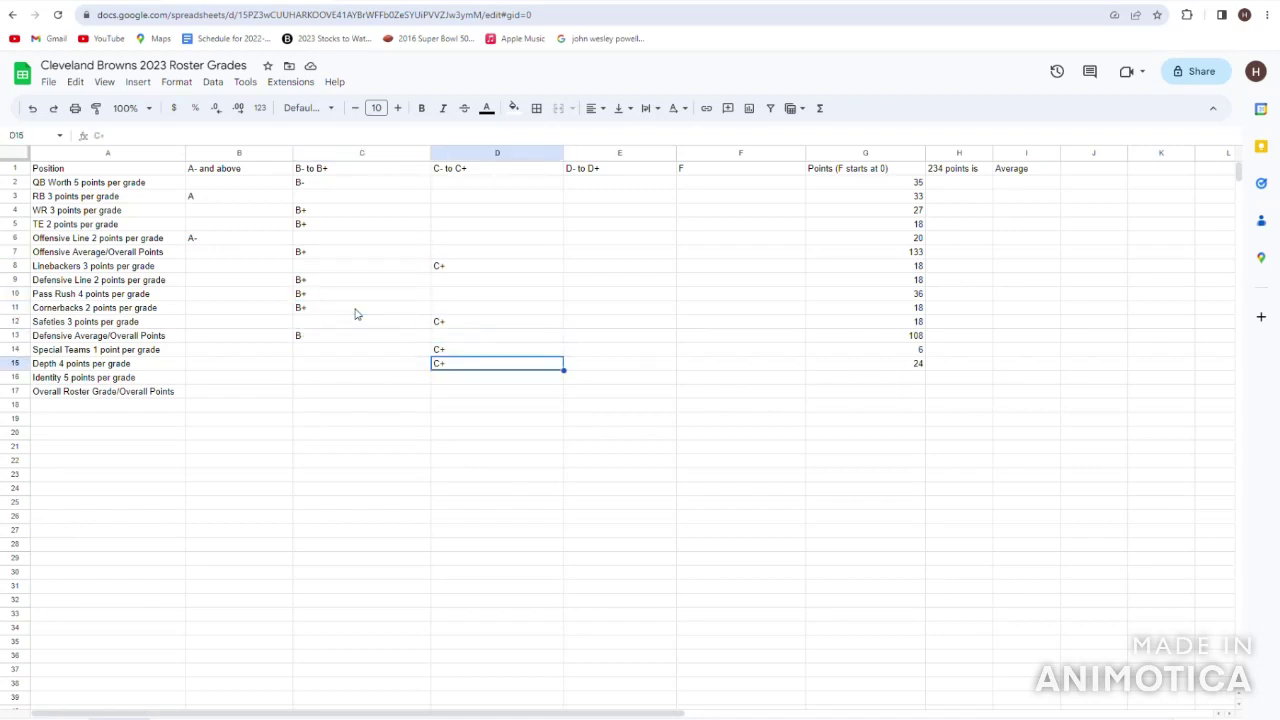
key(Down)
key(Left)
key(Right)
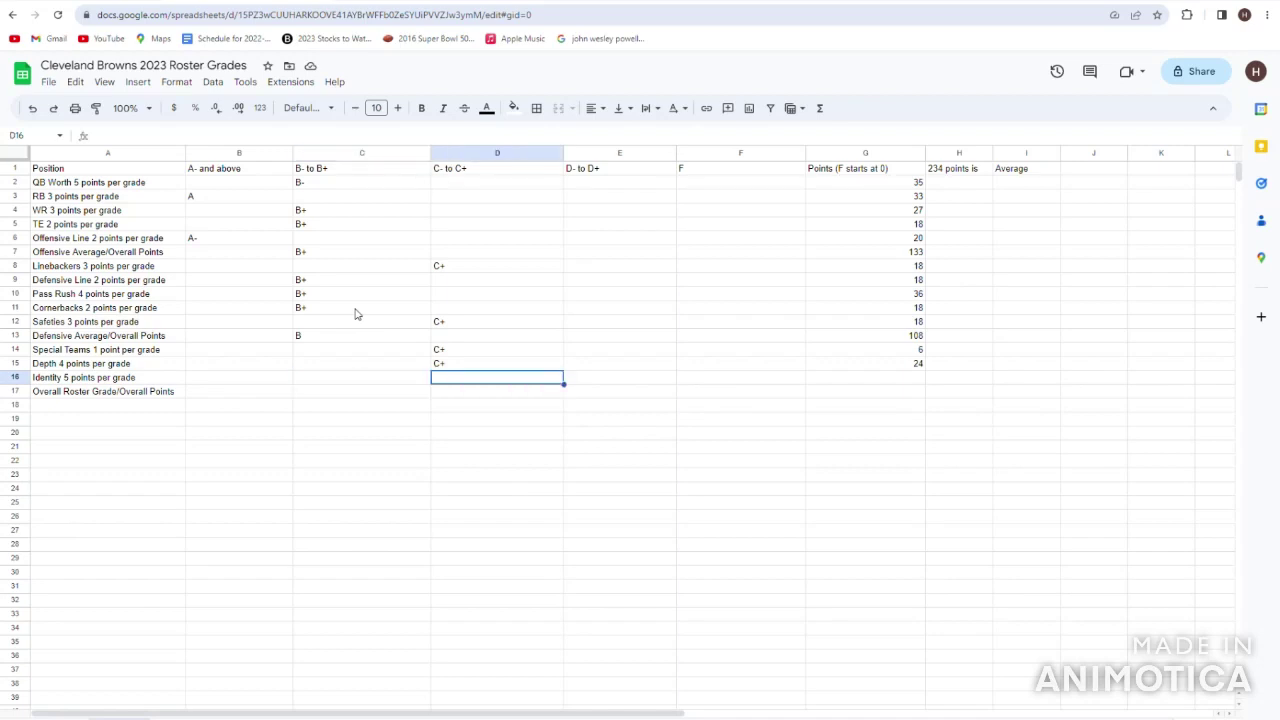
text(C+)
key(Return)
- Enter 30 in the Points column for Identity
key(Up)
key(Right)
key(Right)
key(Left)
key(Left)
key(Right)
key(Right)
key(Right)
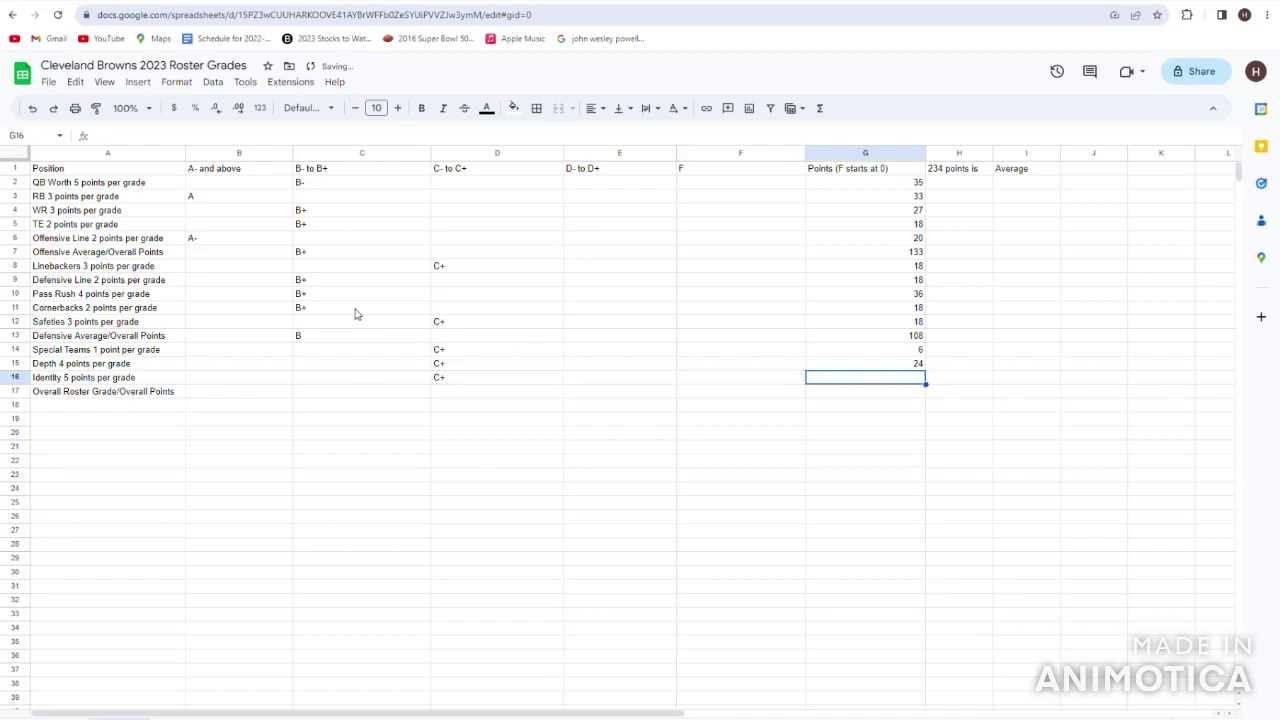
text(30)
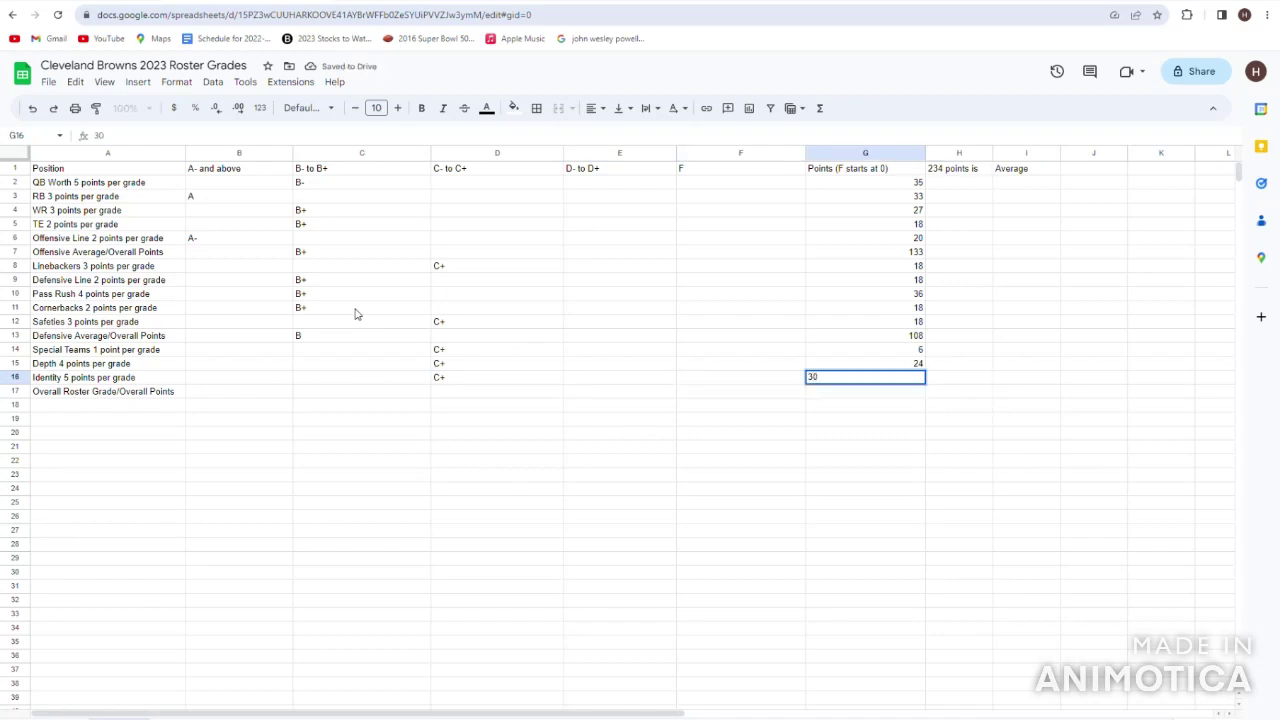
key(Return)
- Enter 301 in the Points column for the Overall Roster Grade/Overall Points row
key(Left)
key(Left)
key(Left)
key(Left)
key(Left)
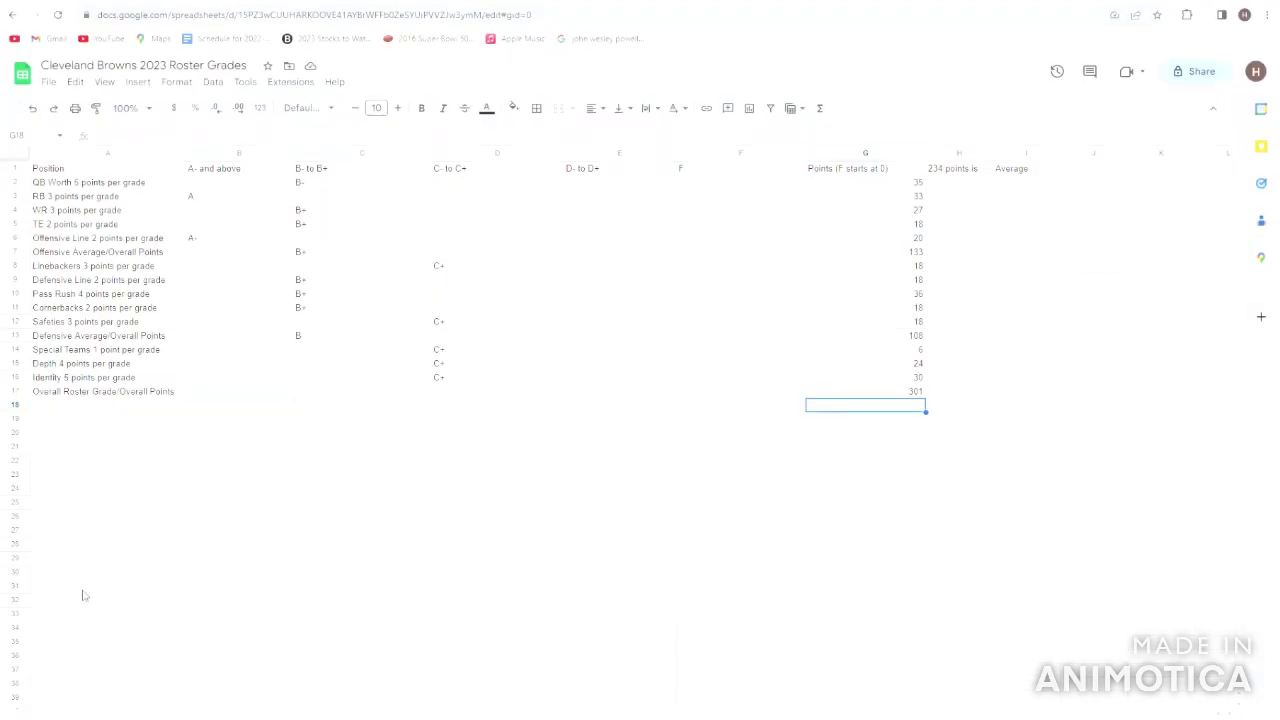
- Grade the overall roster as B in the B- to B+ column
key(Left)
key(Left)
key(Left)
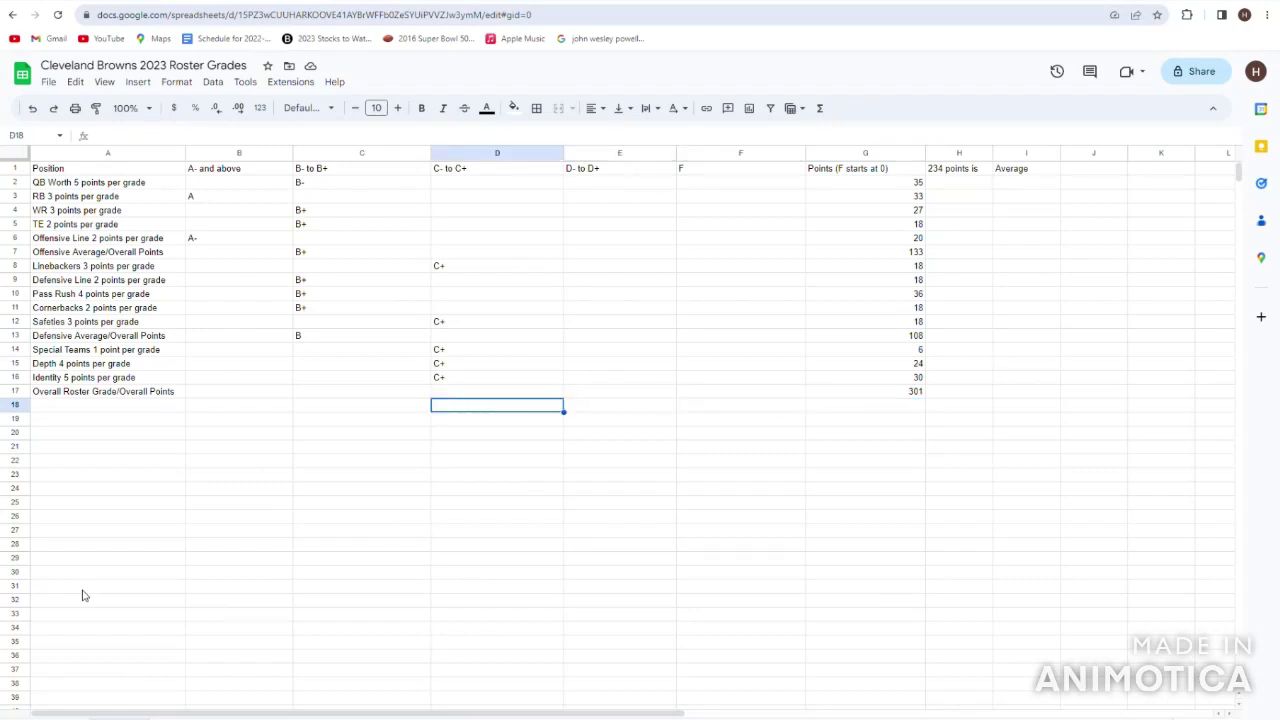
key(Up)
key(Left)
text(B)
key(Return)
key(Up)
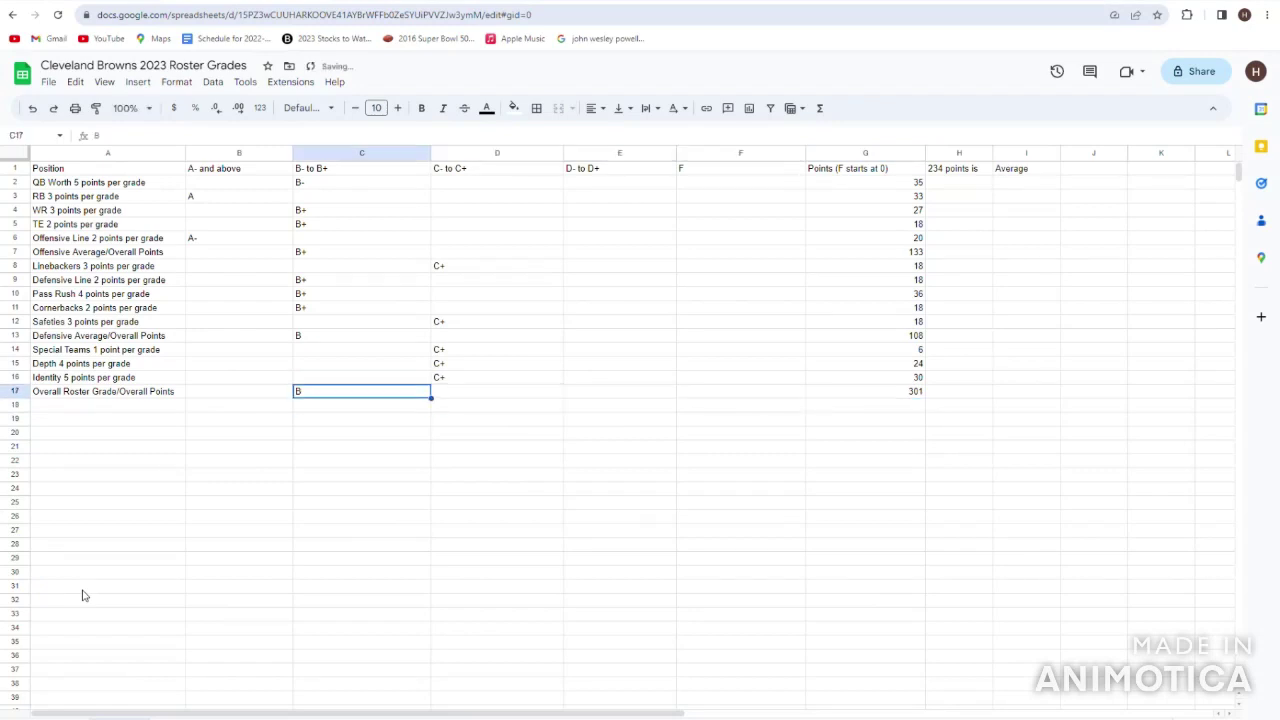
- Review the completed scorecard, going through the QB grade and the position rows below it
key(Up)
key(Right)
key(Right)
key(Right)
key(Left)
key(Up)
key(Up)
key(Up)
key(Up)
key(Up)
key(Up)
key(Up)
key(Up)
key(Up)
key(Up)
key(Up)
key(Up)
key(Up)
key(Up)
key(Up)
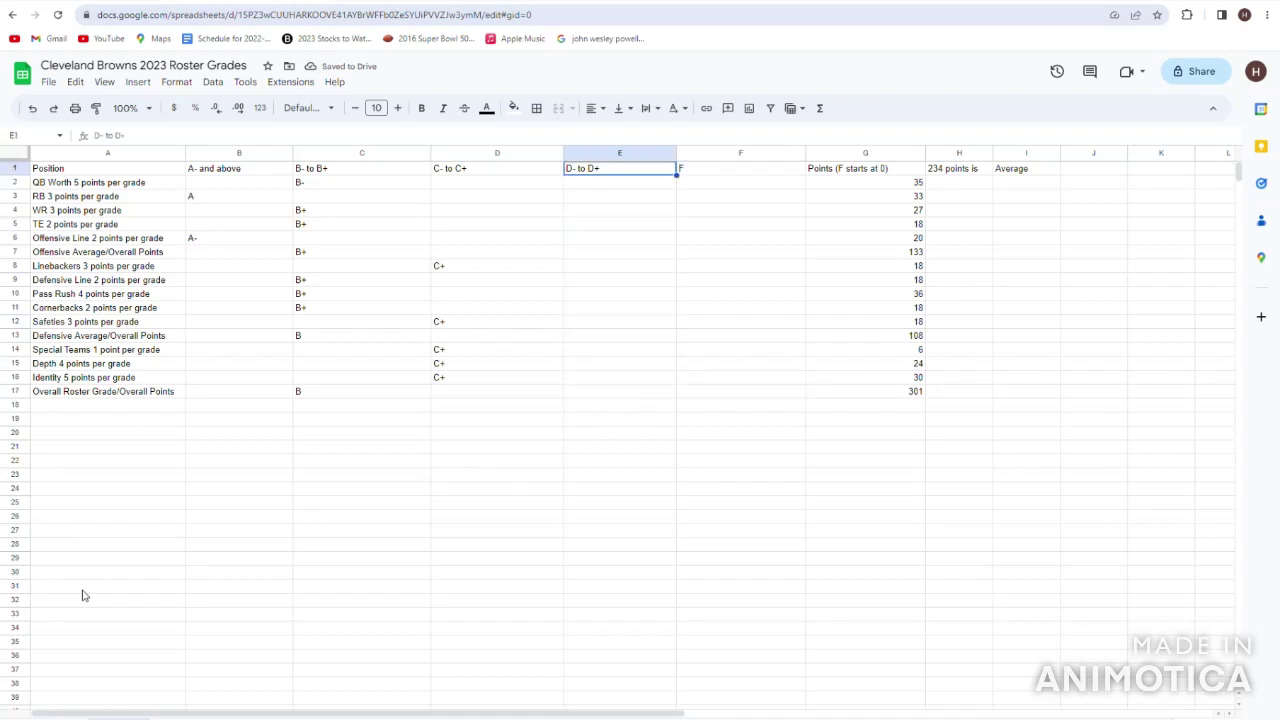
key(Left)
key(Left)
key(Down)
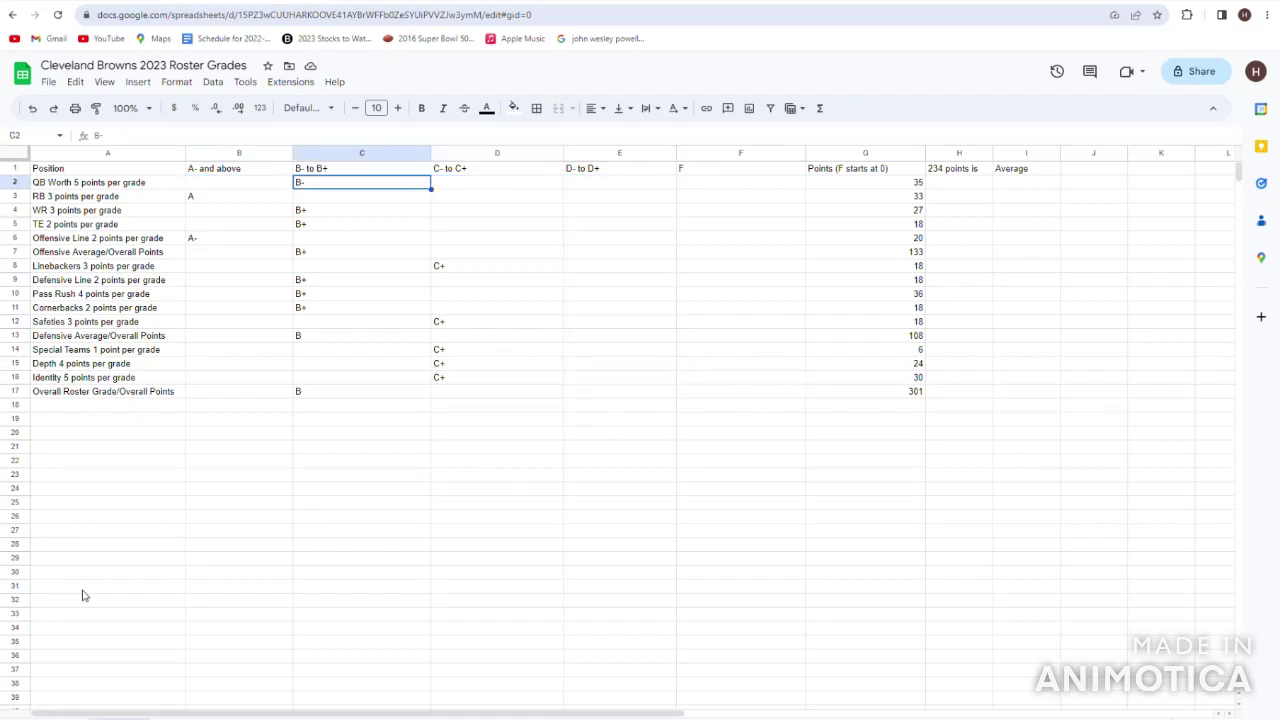
key(Left)
key(Down)
key(Down)
key(Down)
key(Down)
key(Down)
key(Down)
key(Down)
key(Down)
key(Down)
key(Down)
key(Down)
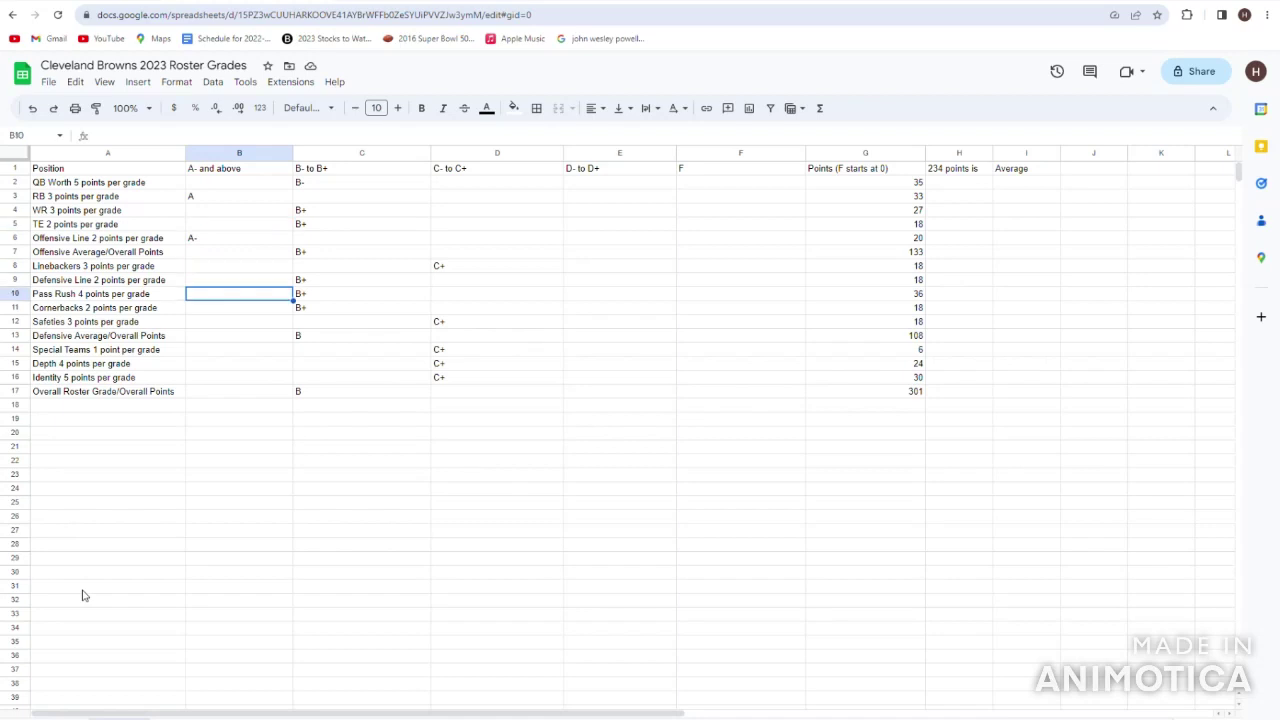
- Review the position grades from Pass Rush back up through Offensive Line to the QB and RB rows
key(Down)
key(Up)
key(Up)
key(Down)
key(Down)
key(Down)
key(Down)
key(Down)
key(Up)
key(Up)
key(Up)
key(Up)
key(Up)
key(Up)
key(Up)
key(Up)
key(Up)
key(Up)
key(Up)
key(Up)
key(Up)
key(Up)
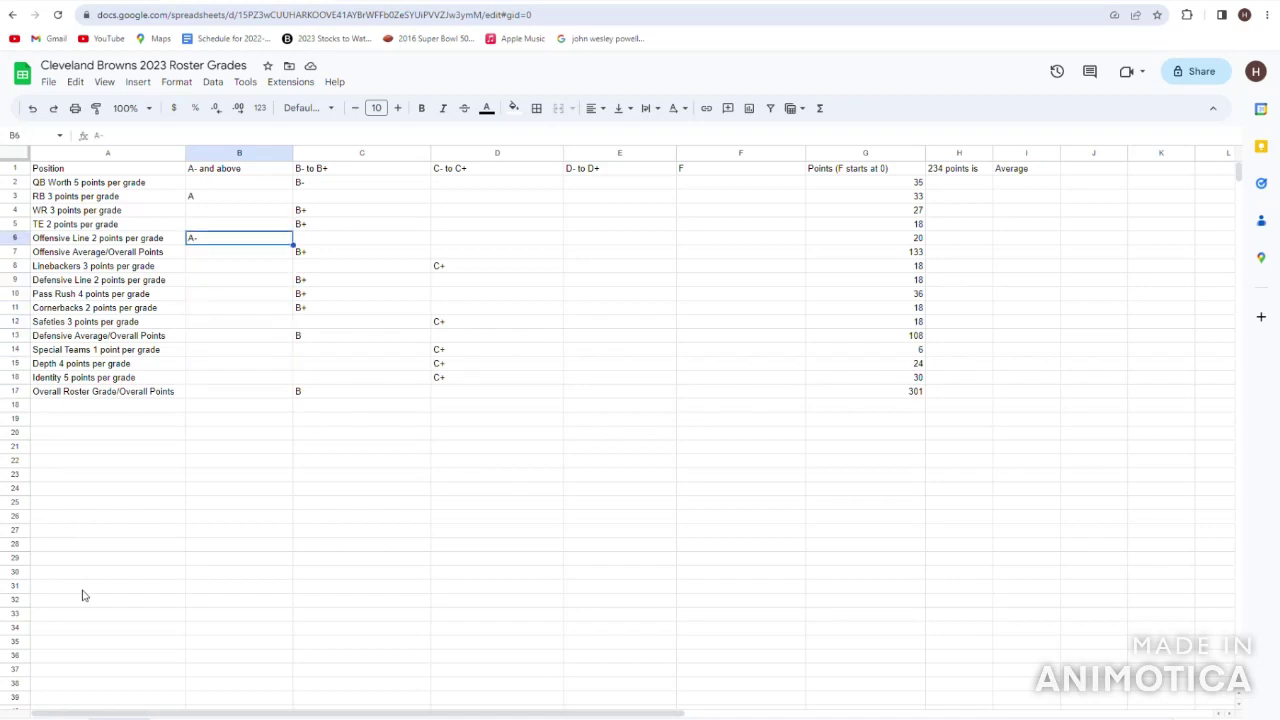
key(Right)
key(Up)
key(Up)
key(Down)
key(Left)
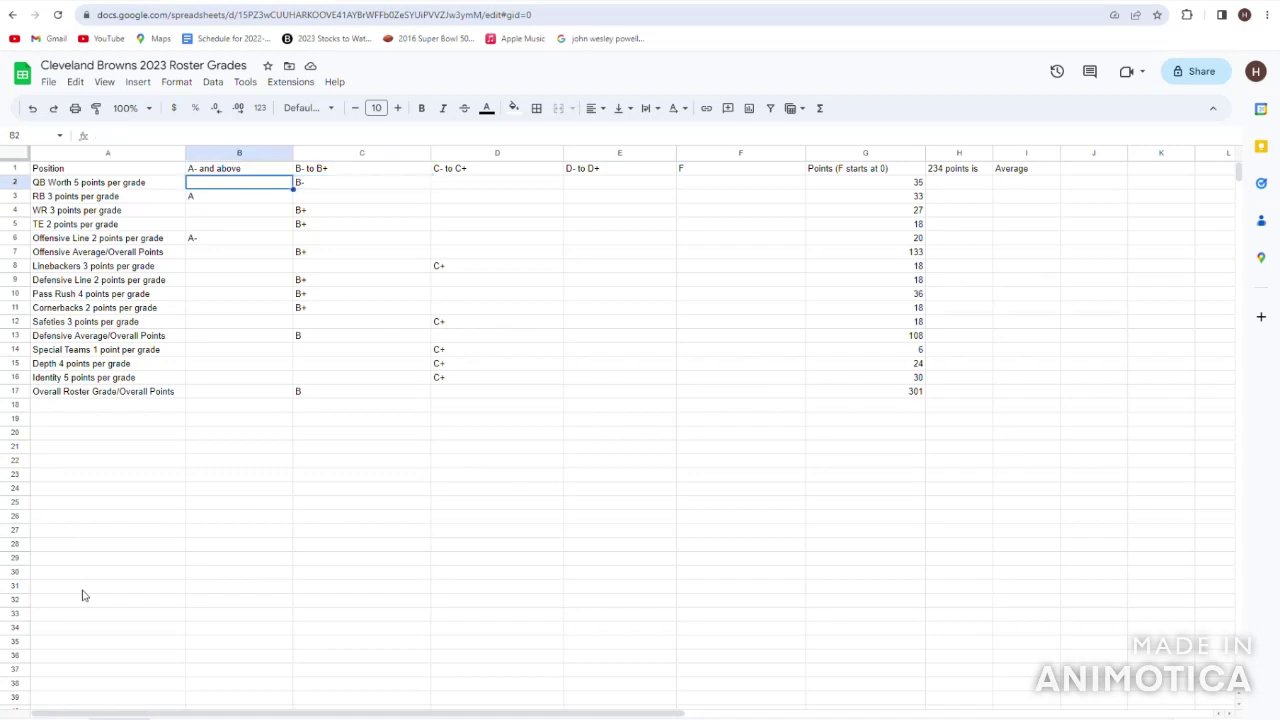
key(Right)
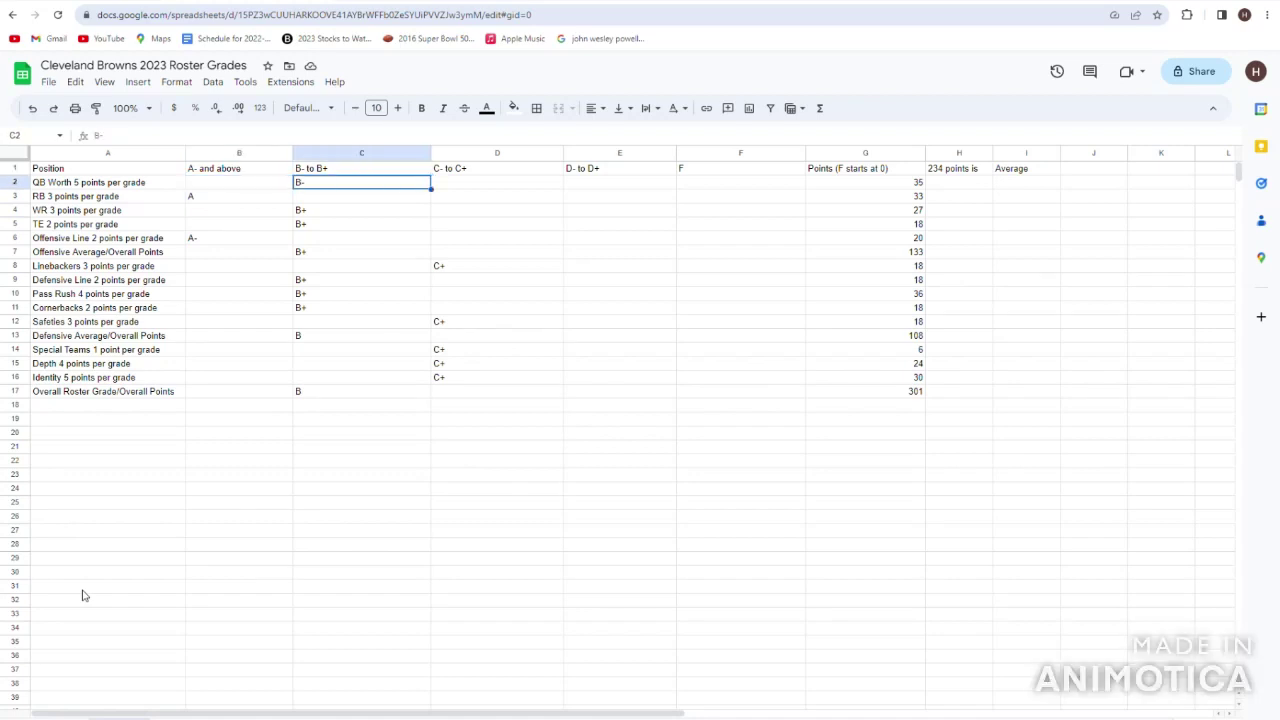
key(Down)
key(Up)
key(Down)
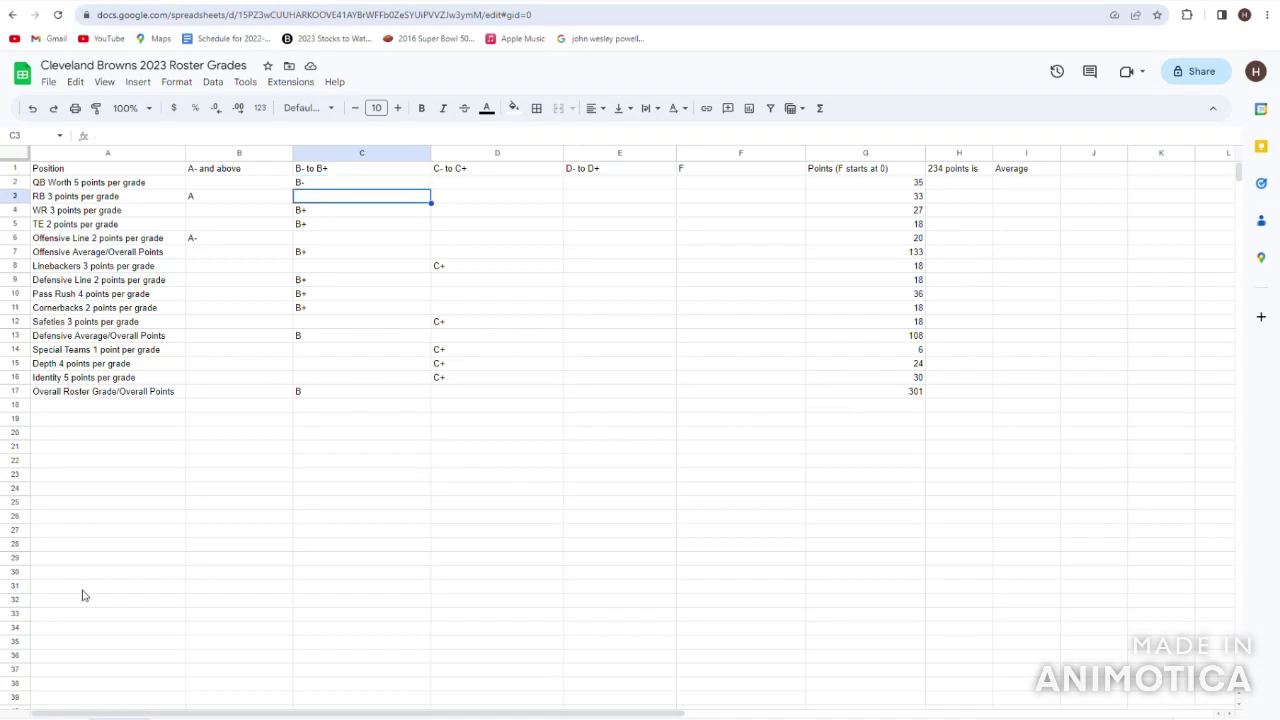
- Examine the grades from the RB row down to Safeties, ending back at the QB grade
key(Left)
key(Down)
key(Down)
key(Down)
key(Down)
key(Down)
key(Down)
key(Down)
key(Right)
key(Right)
key(Down)
key(Down)
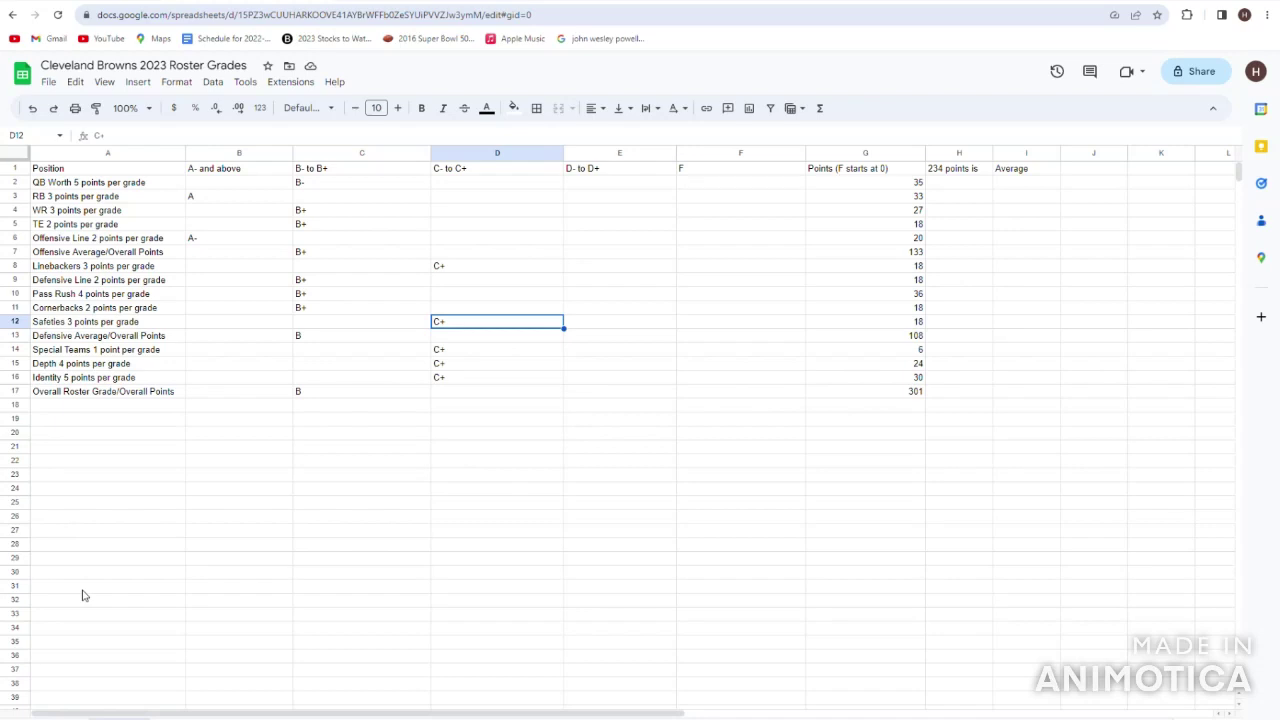
key(Up)
key(Up)
key(Up)
key(Up)
key(Up)
key(Up)
key(Up)
key(Up)
key(Up)
key(Up)
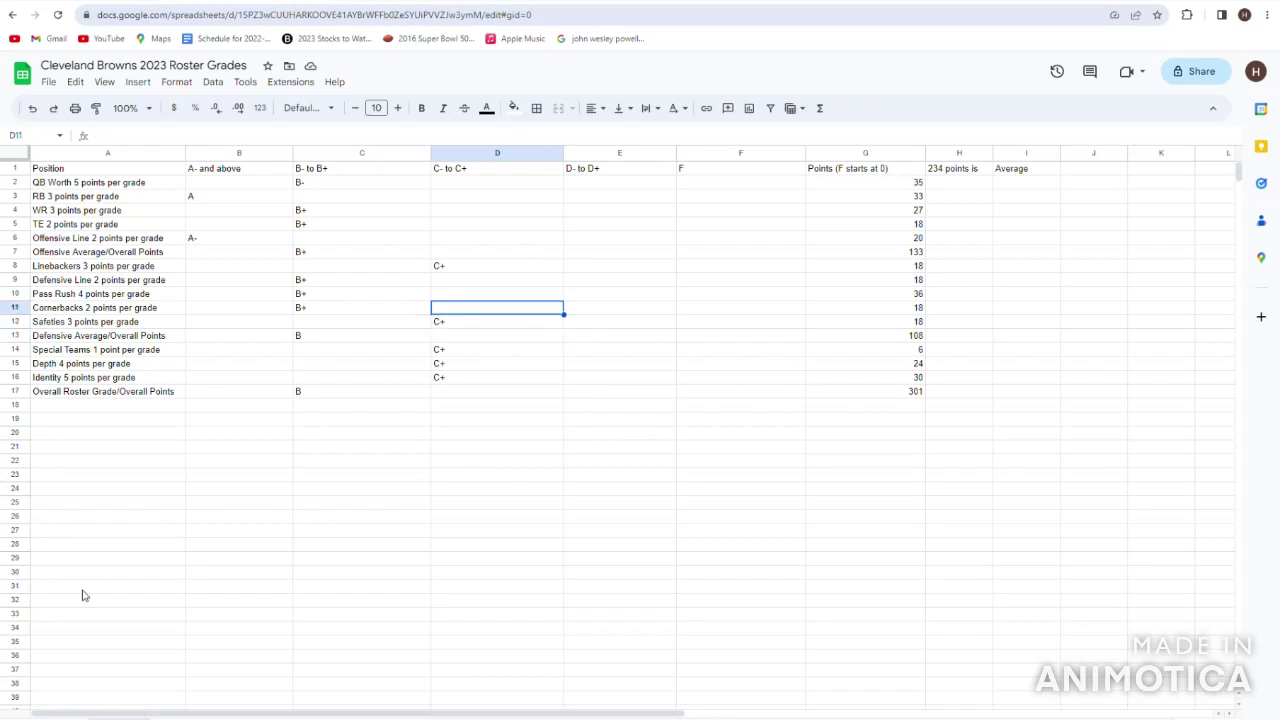
key(Left)
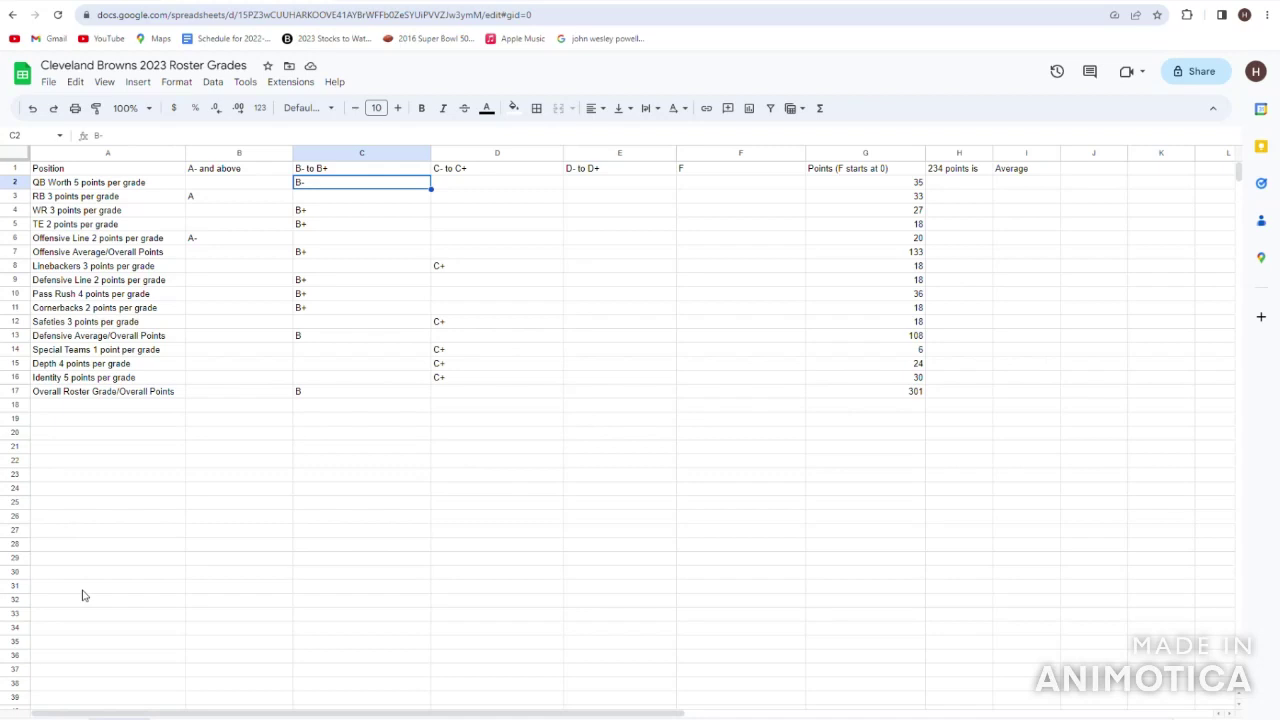
- Examine the remaining rows down to the Overall Roster Grade/Overall Points row, checking its points and its grade
key(Down)
key(Down)
key(Down)
key(Down)
key(Down)
key(Down)
key(Down)
key(Down)
key(Down)
key(Down)
key(Down)
key(Down)
key(Down)
key(Down)
key(Down)
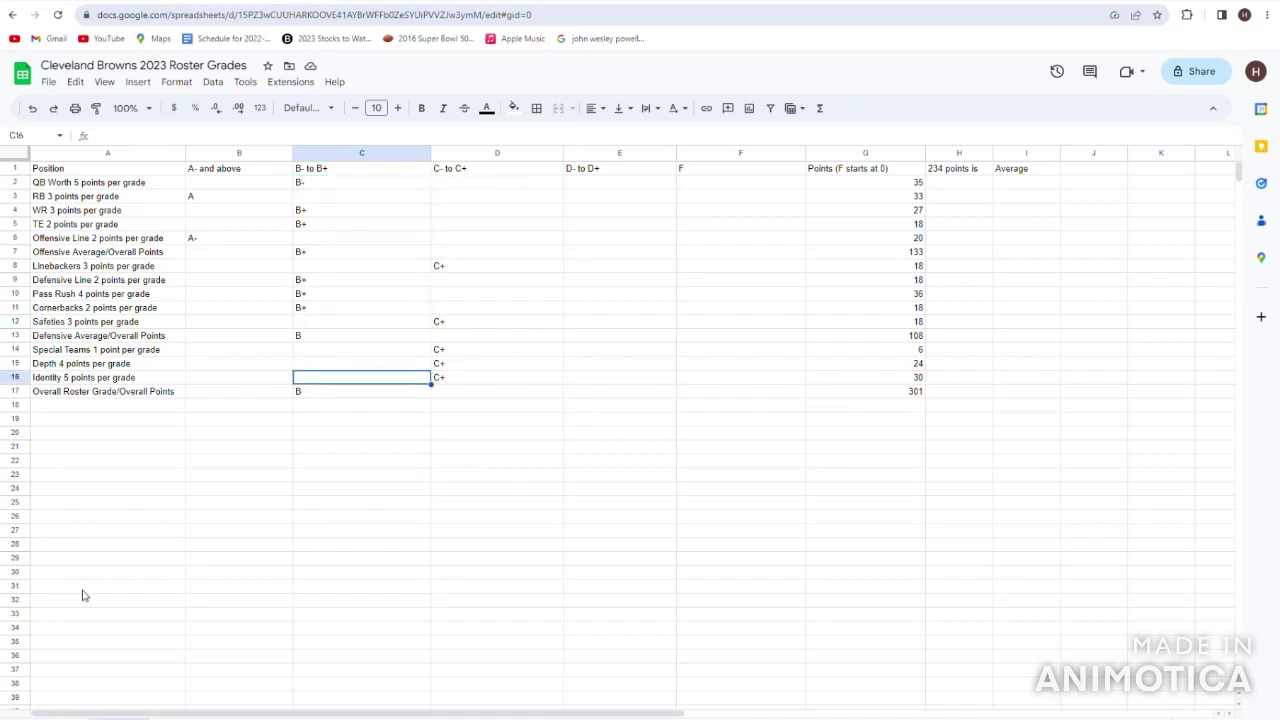
key(Right)
key(Right)
key(Right)
key(Right)
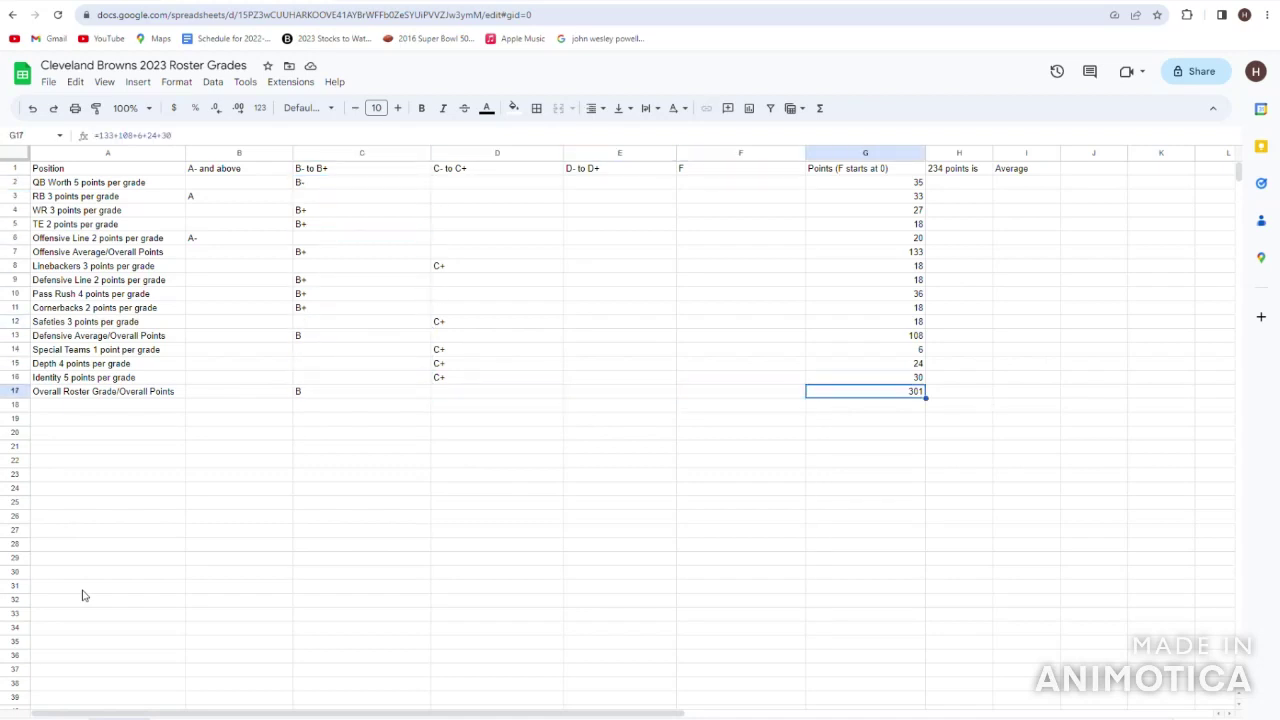
key(Left)
key(Left)
key(Left)
key(Left)
key(Left)
key(Left)
key(Right)
key(Right)
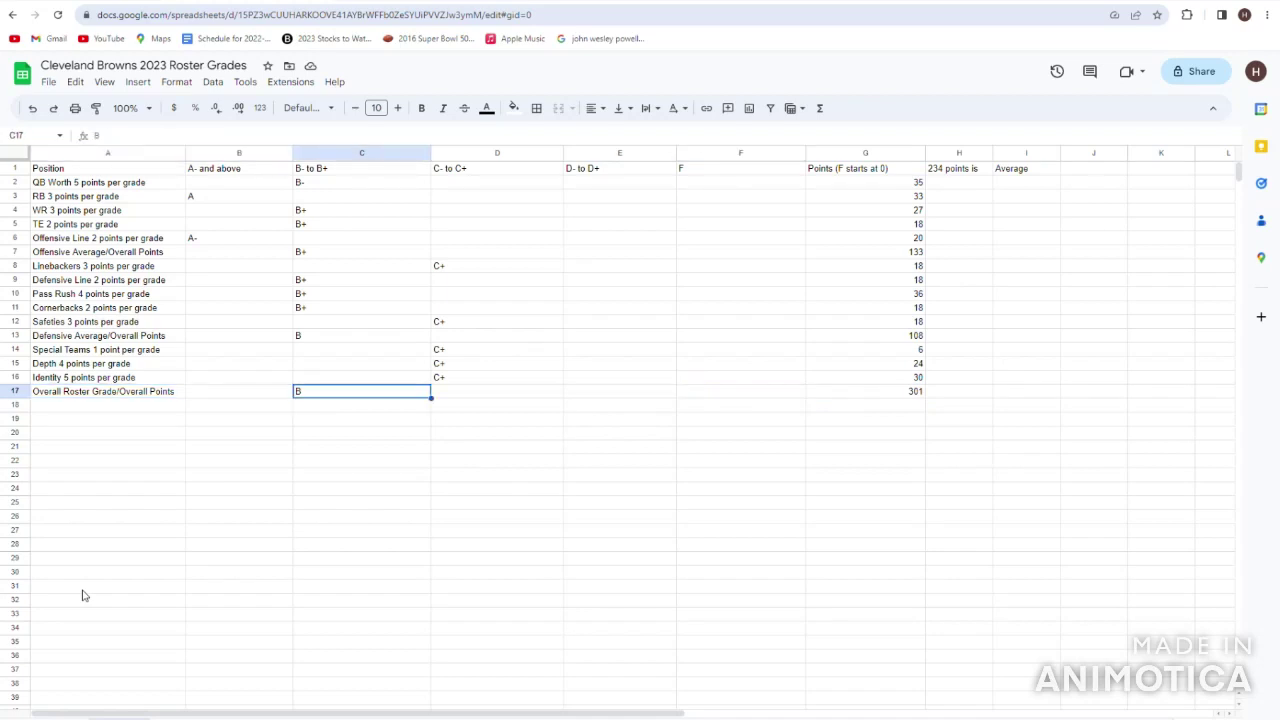
key(Right)
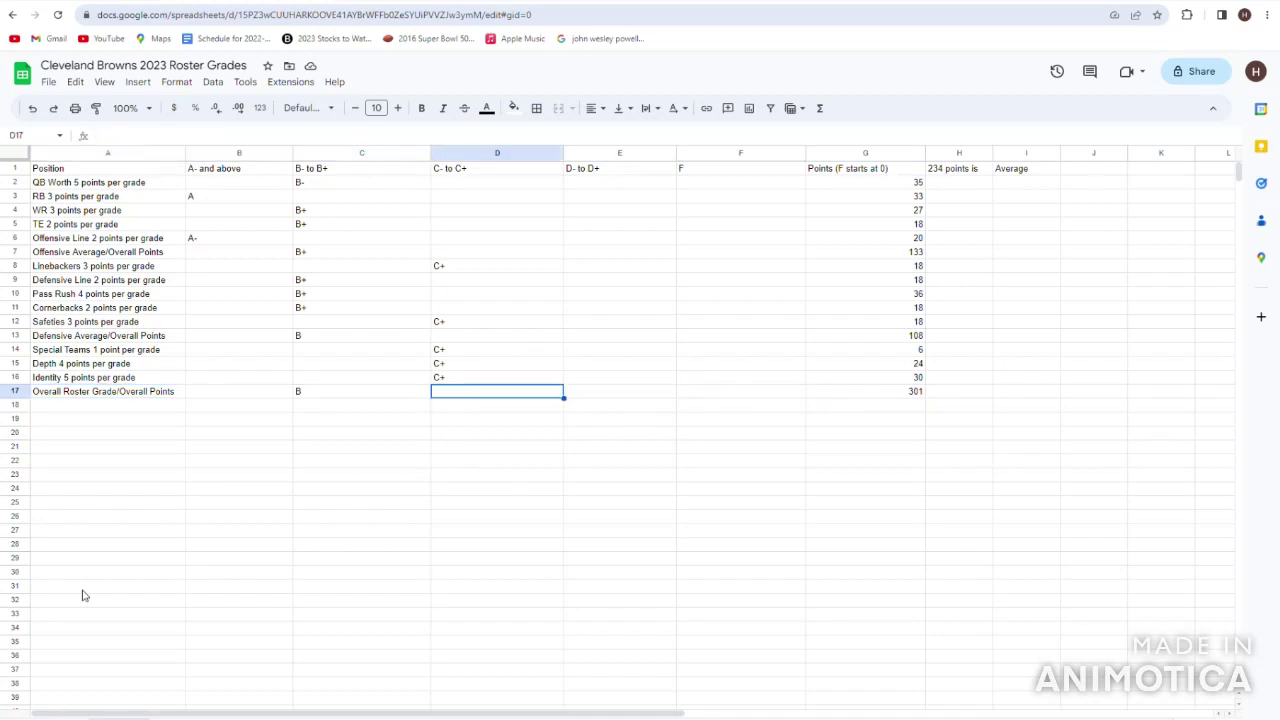